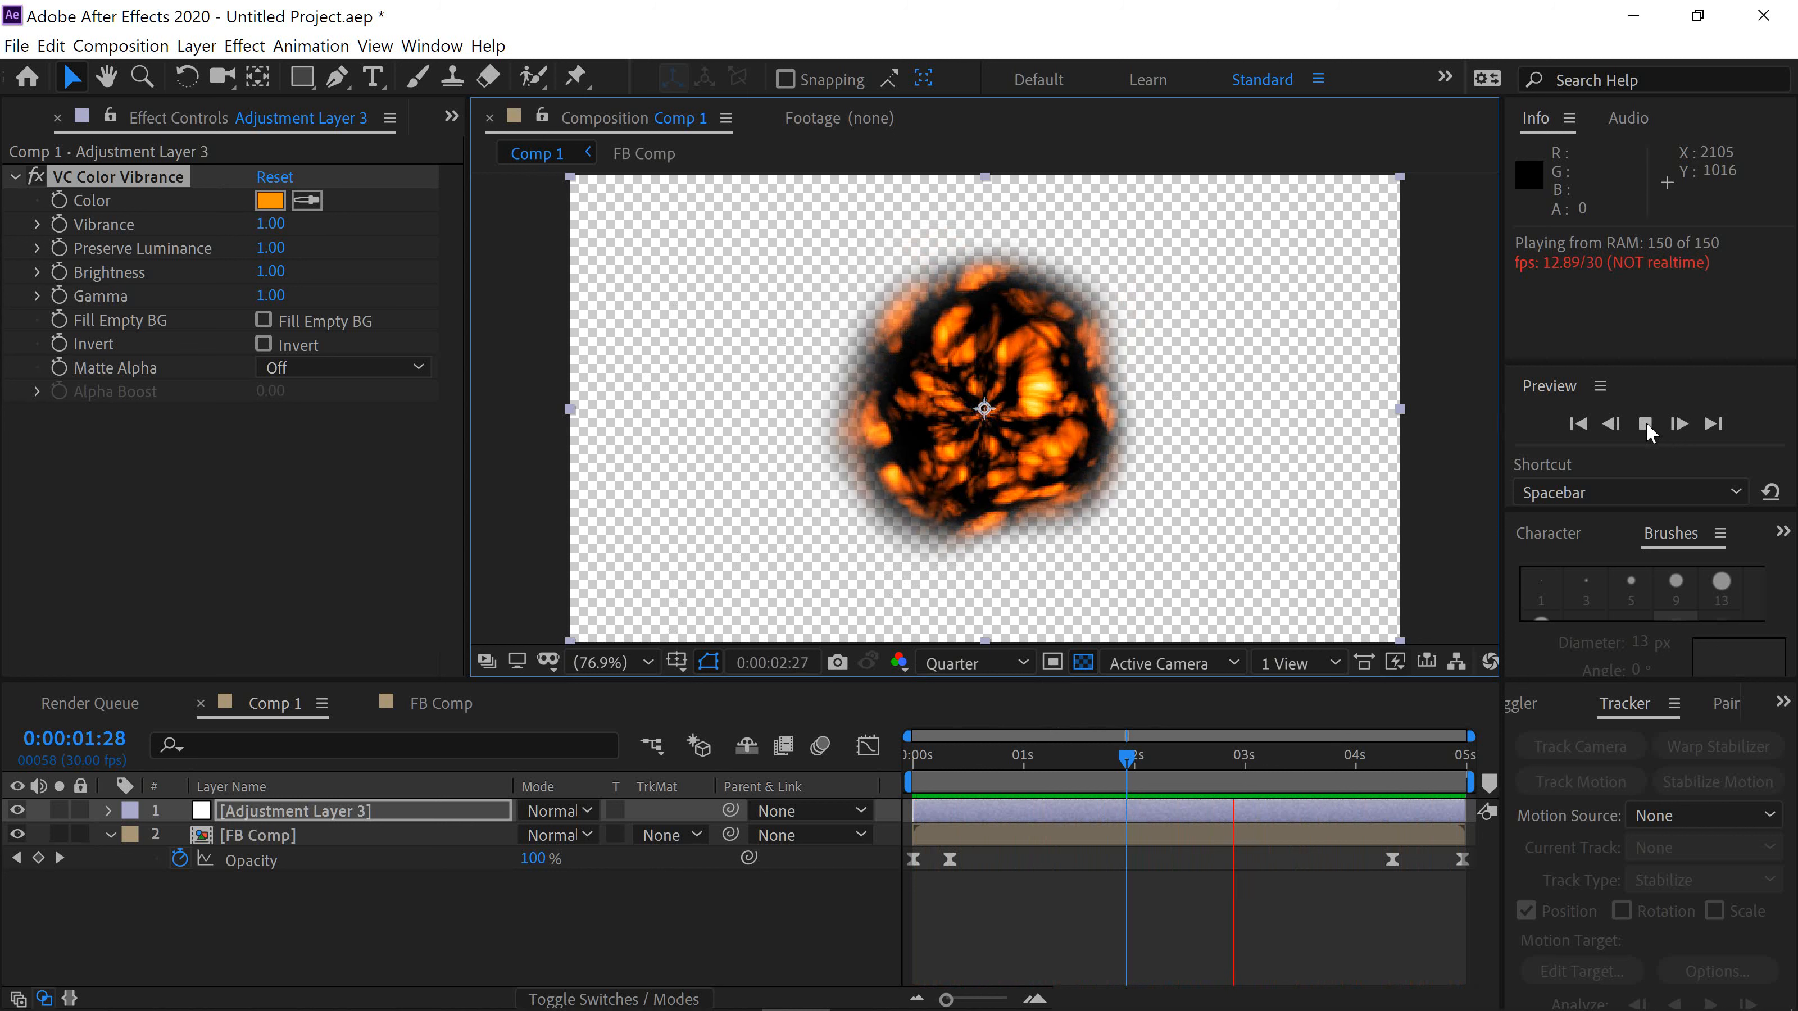
mouse_move(848, 1002)
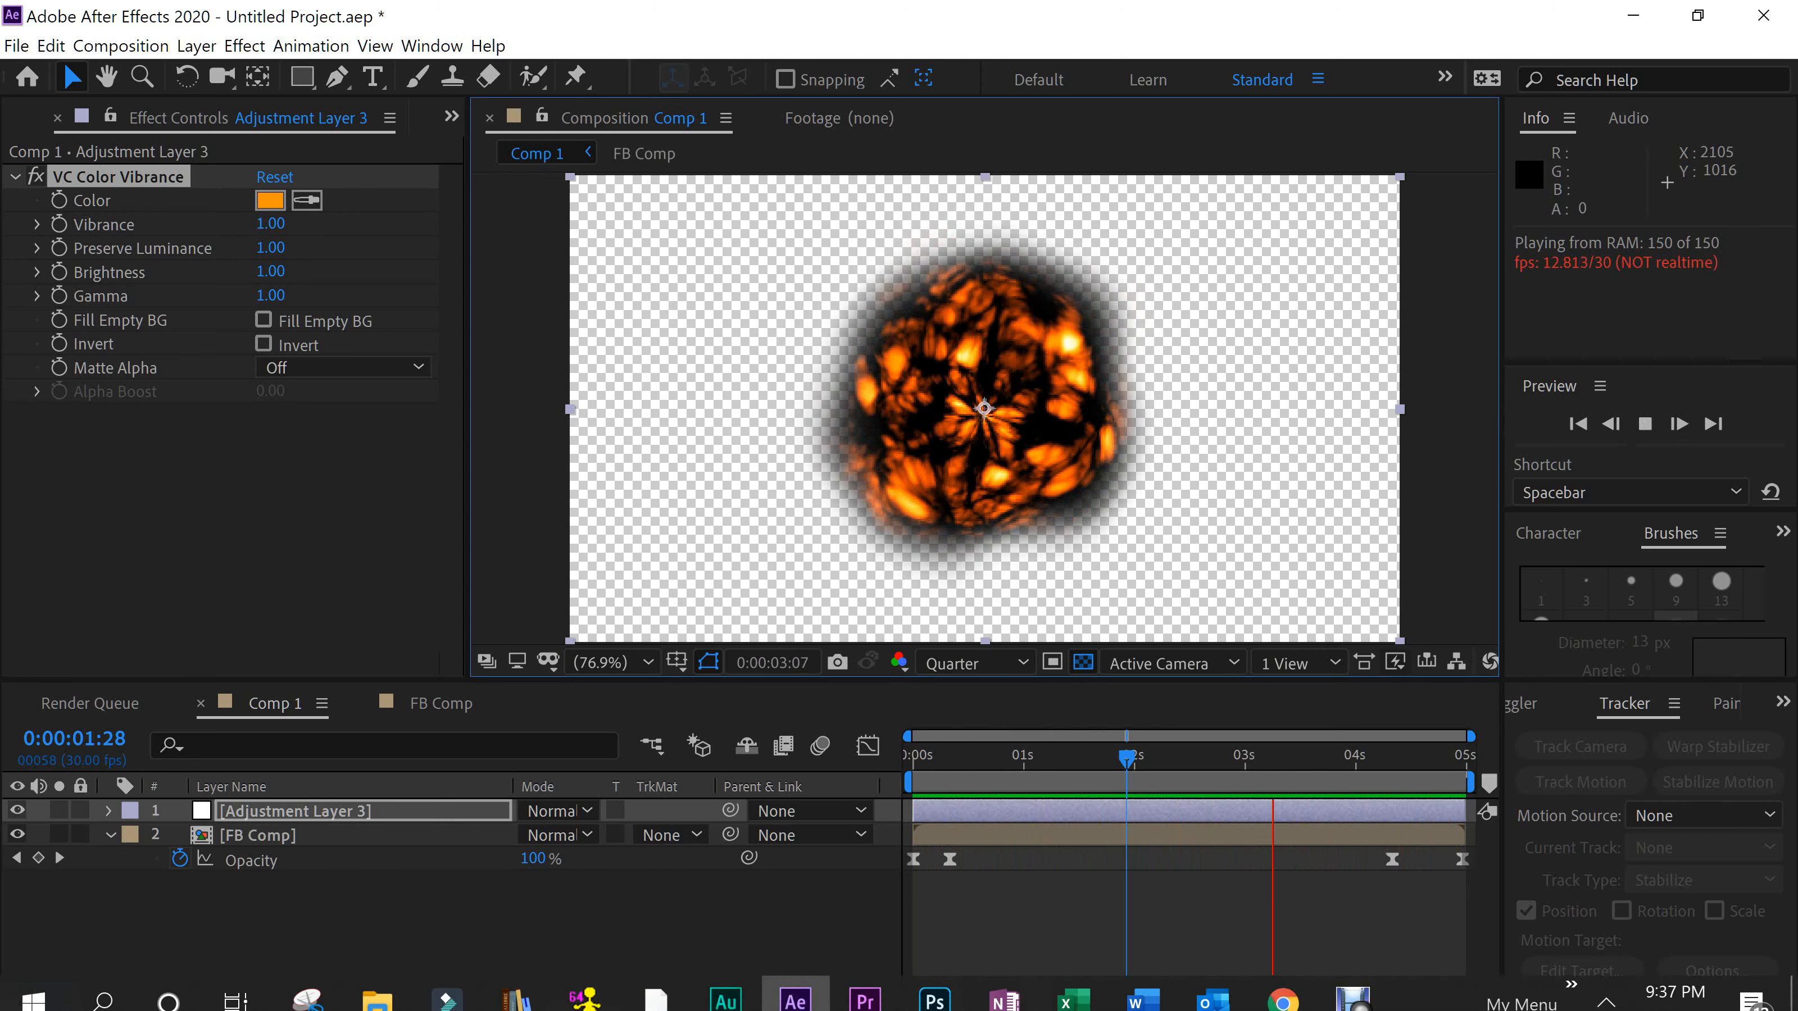
right_click(808, 985)
left_click(781, 929)
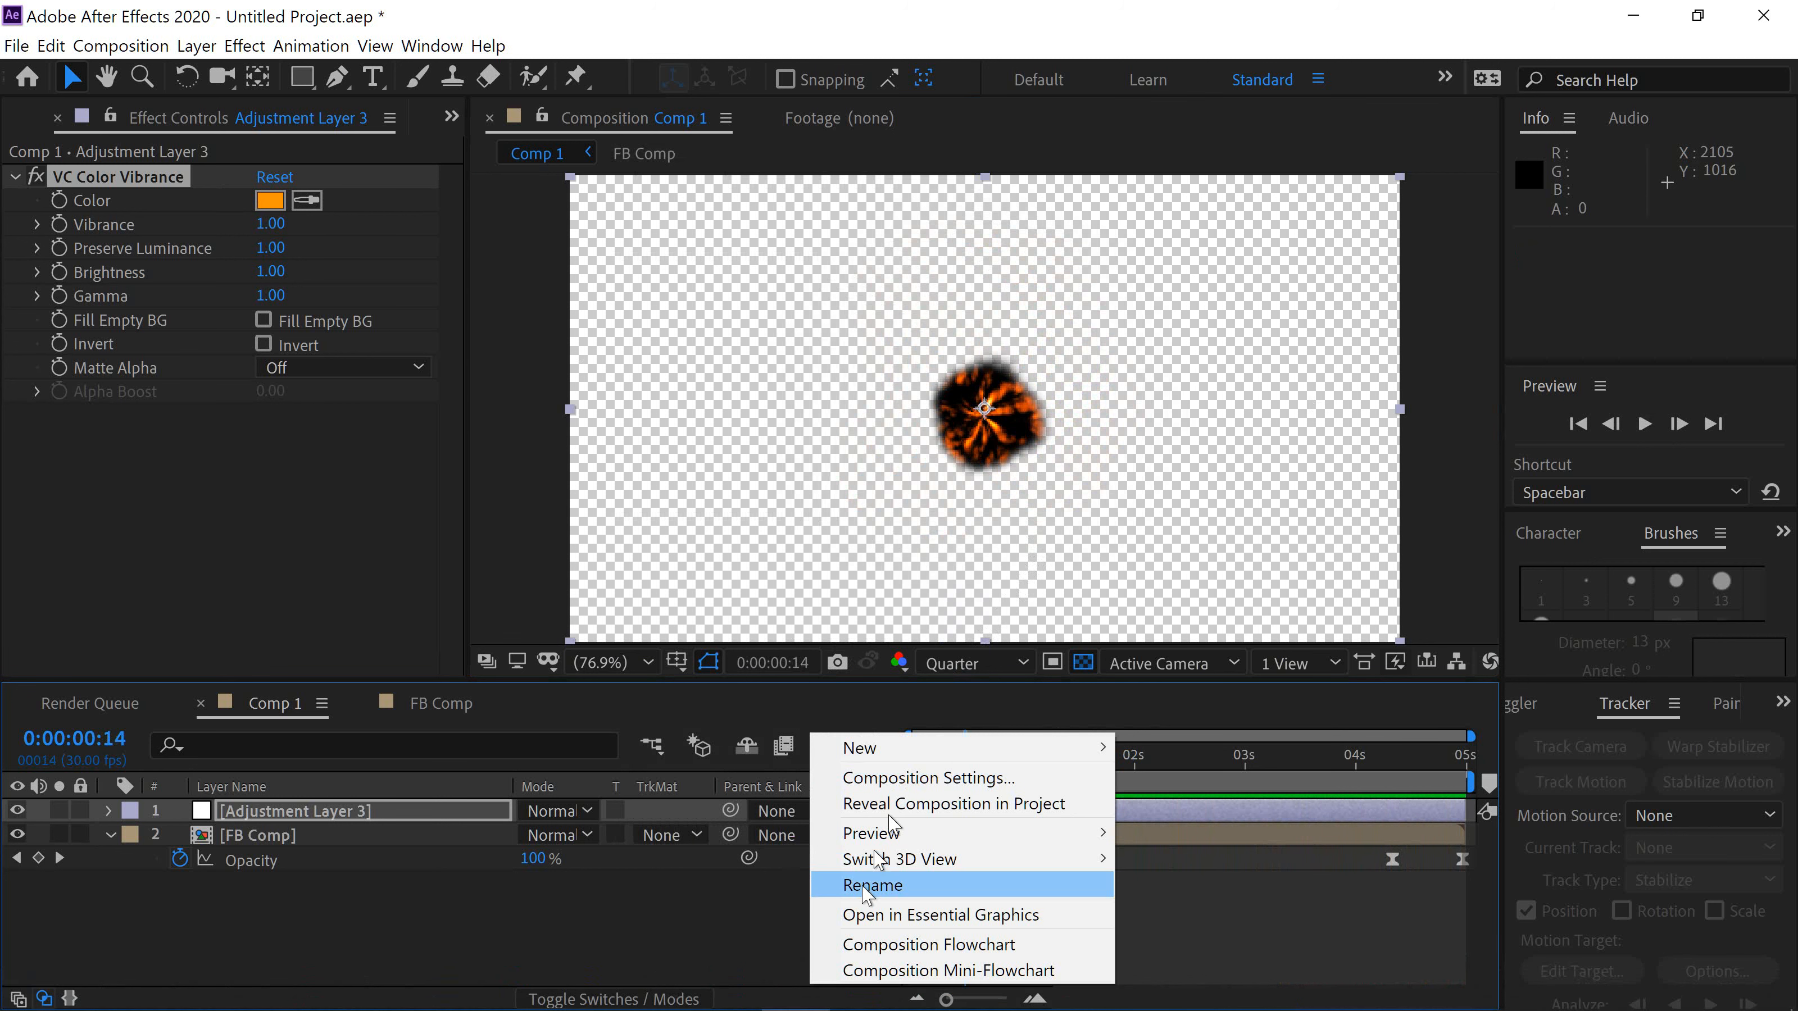
mouse_move(807, 986)
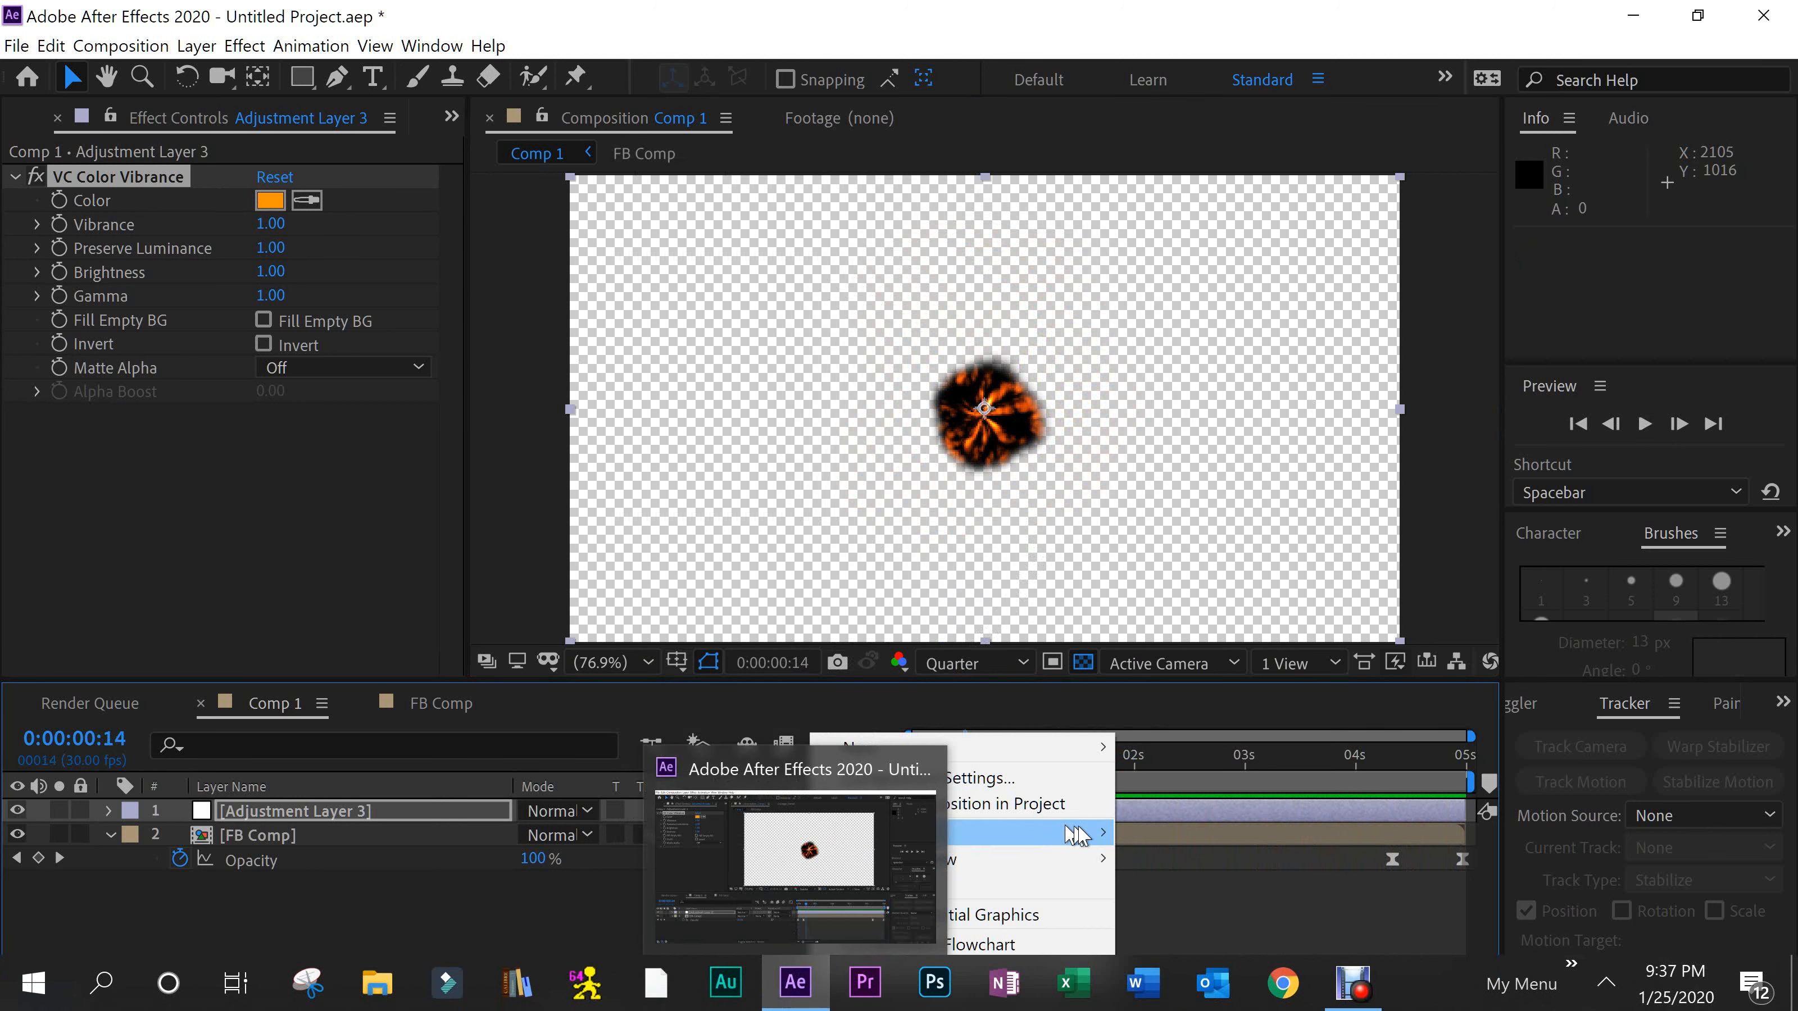
left_click_drag(1174, 752, 909, 775)
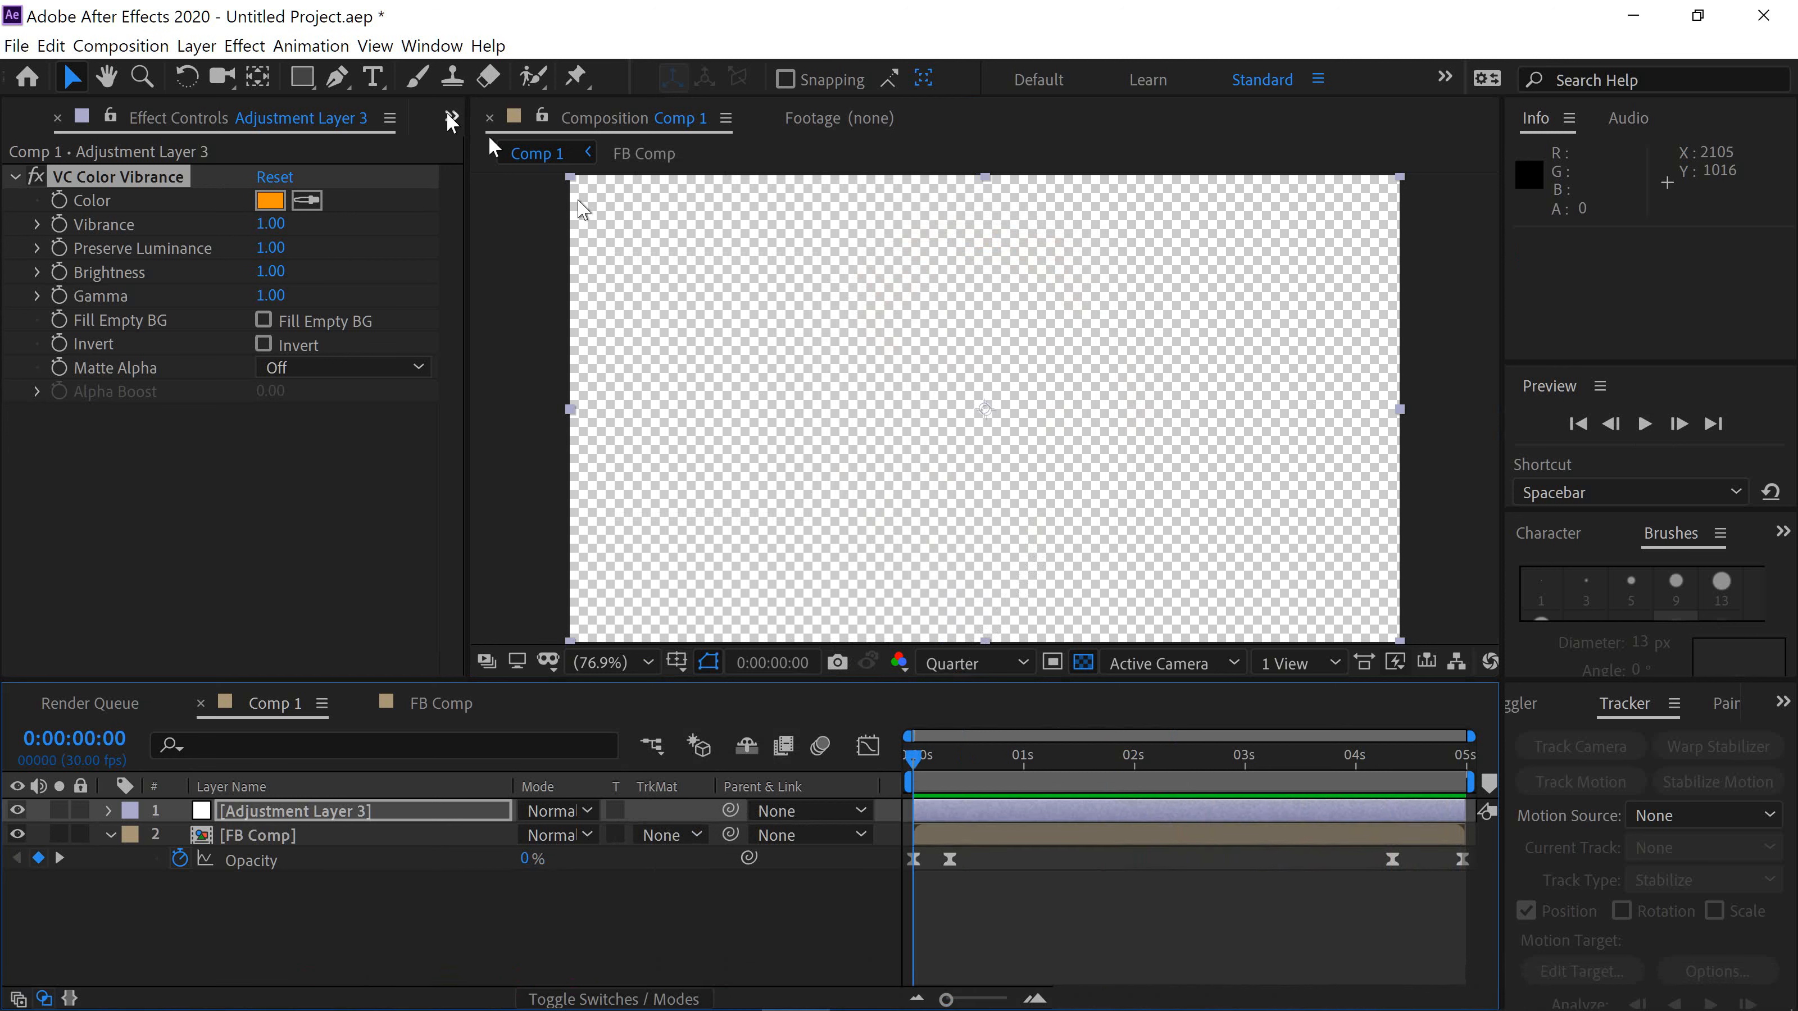
Start a new empty project and discard the unsaved changes to the current one.
left_click(17, 46)
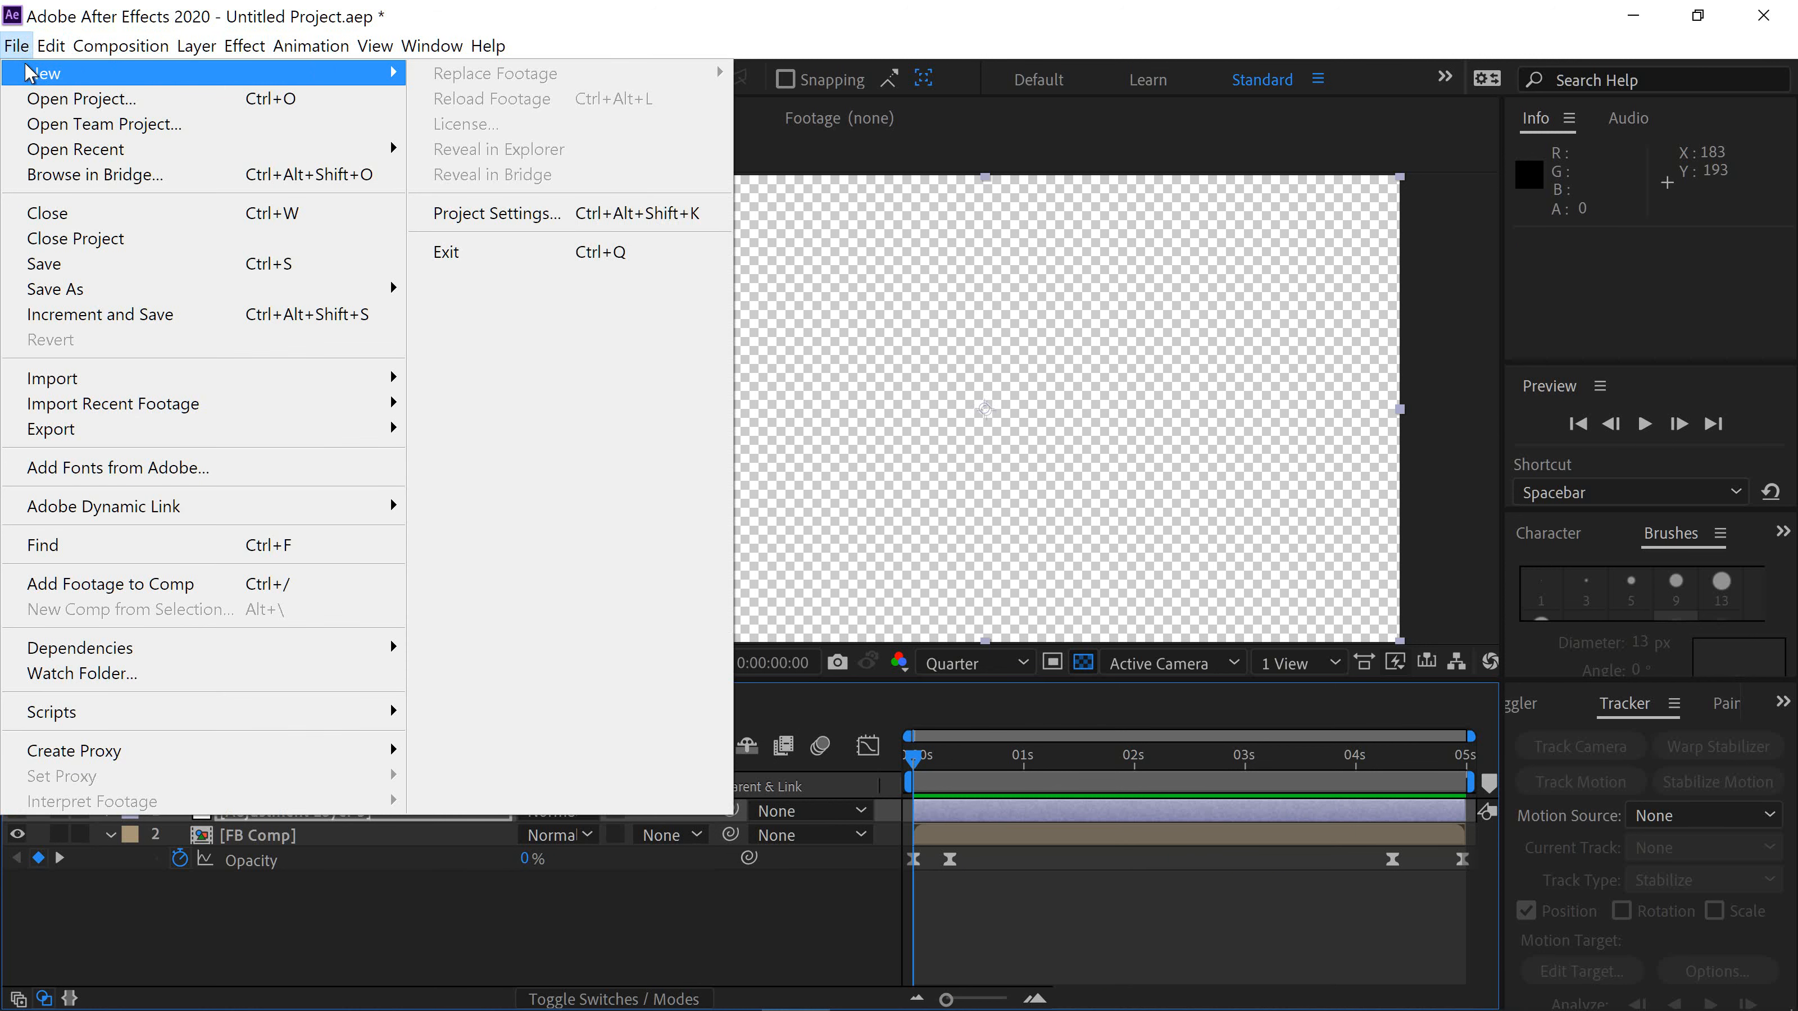
mouse_move(106, 73)
left_click(453, 74)
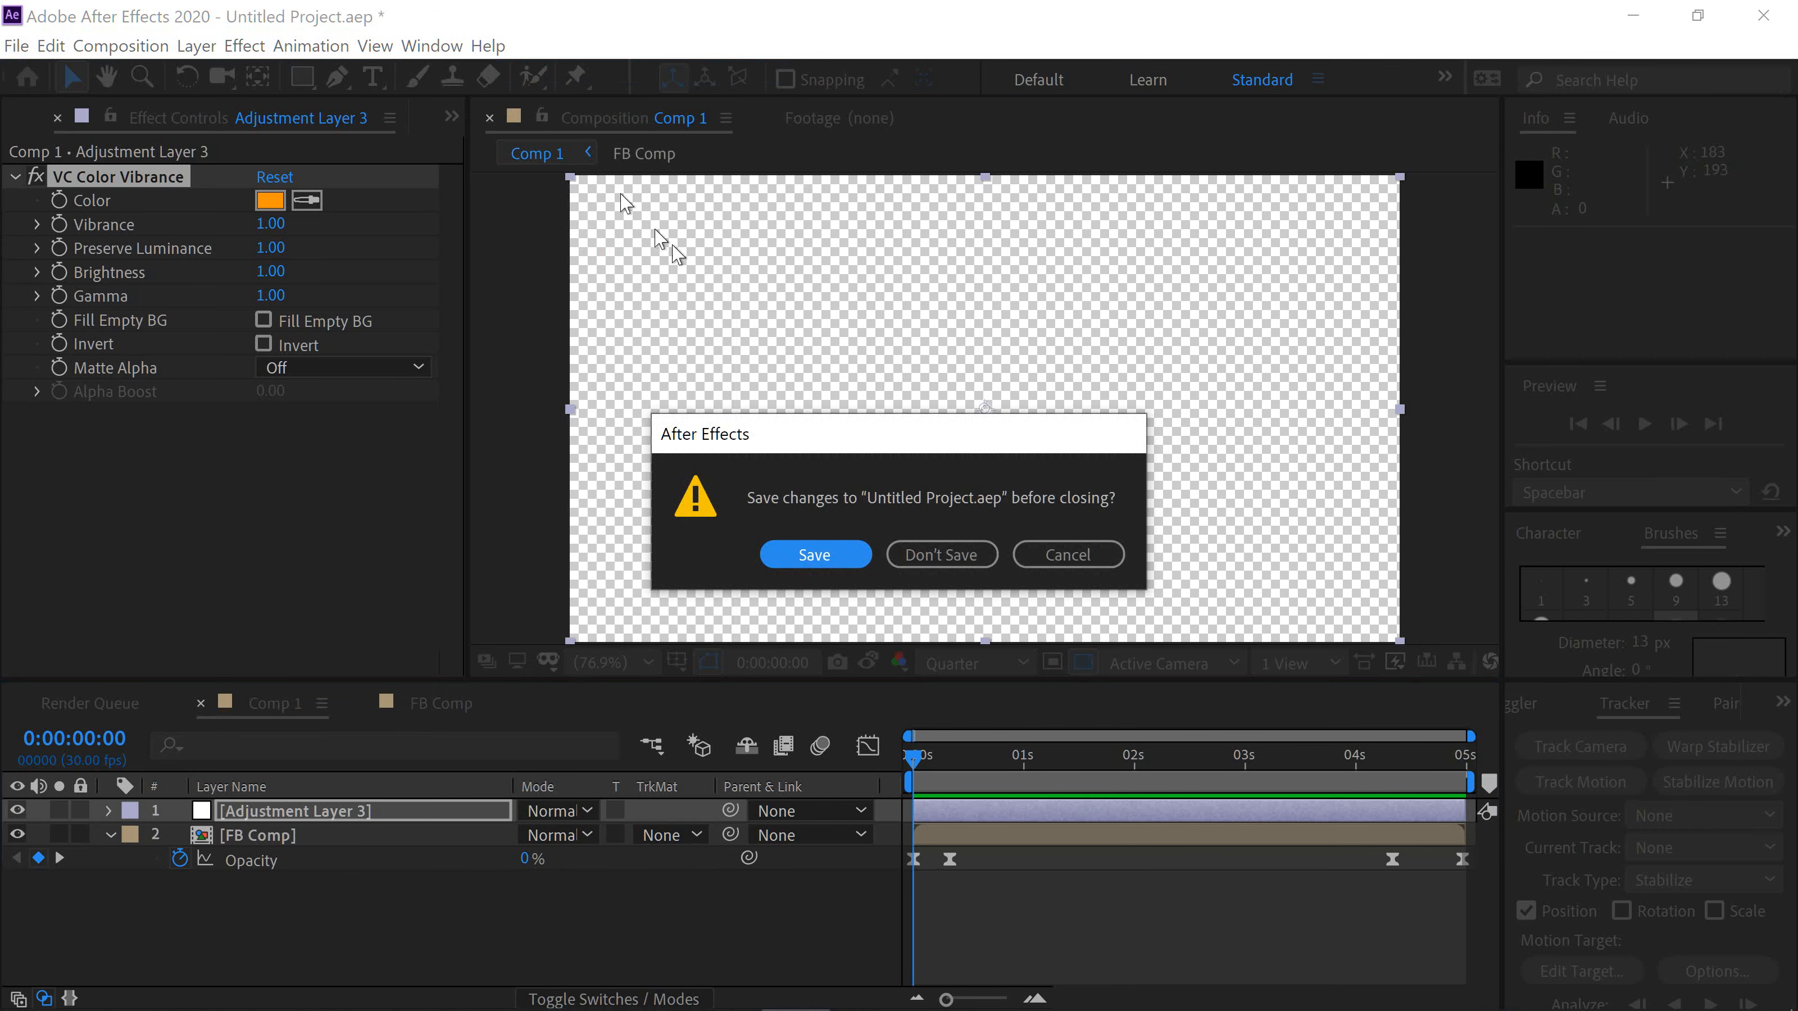
left_click(919, 551)
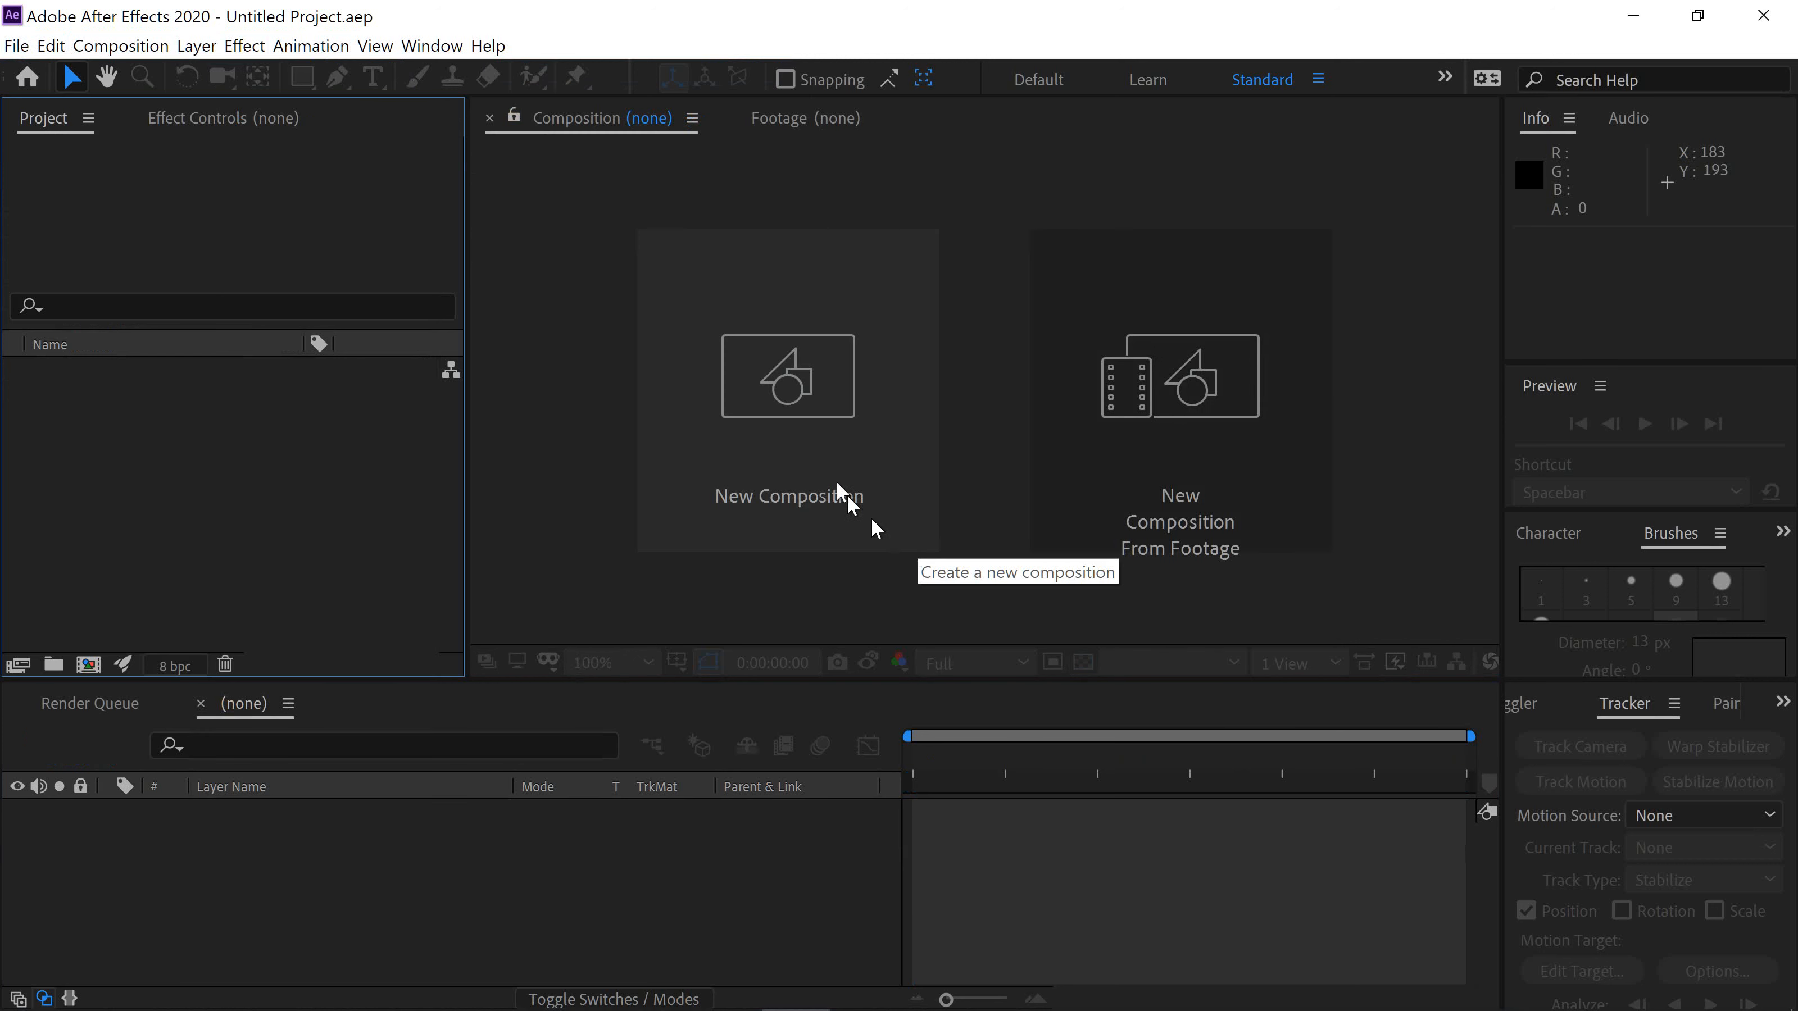
Create a 1920 x 1080, 30 fps, five-second composition and add a comp-sized black solid to it.
left_click(797, 431)
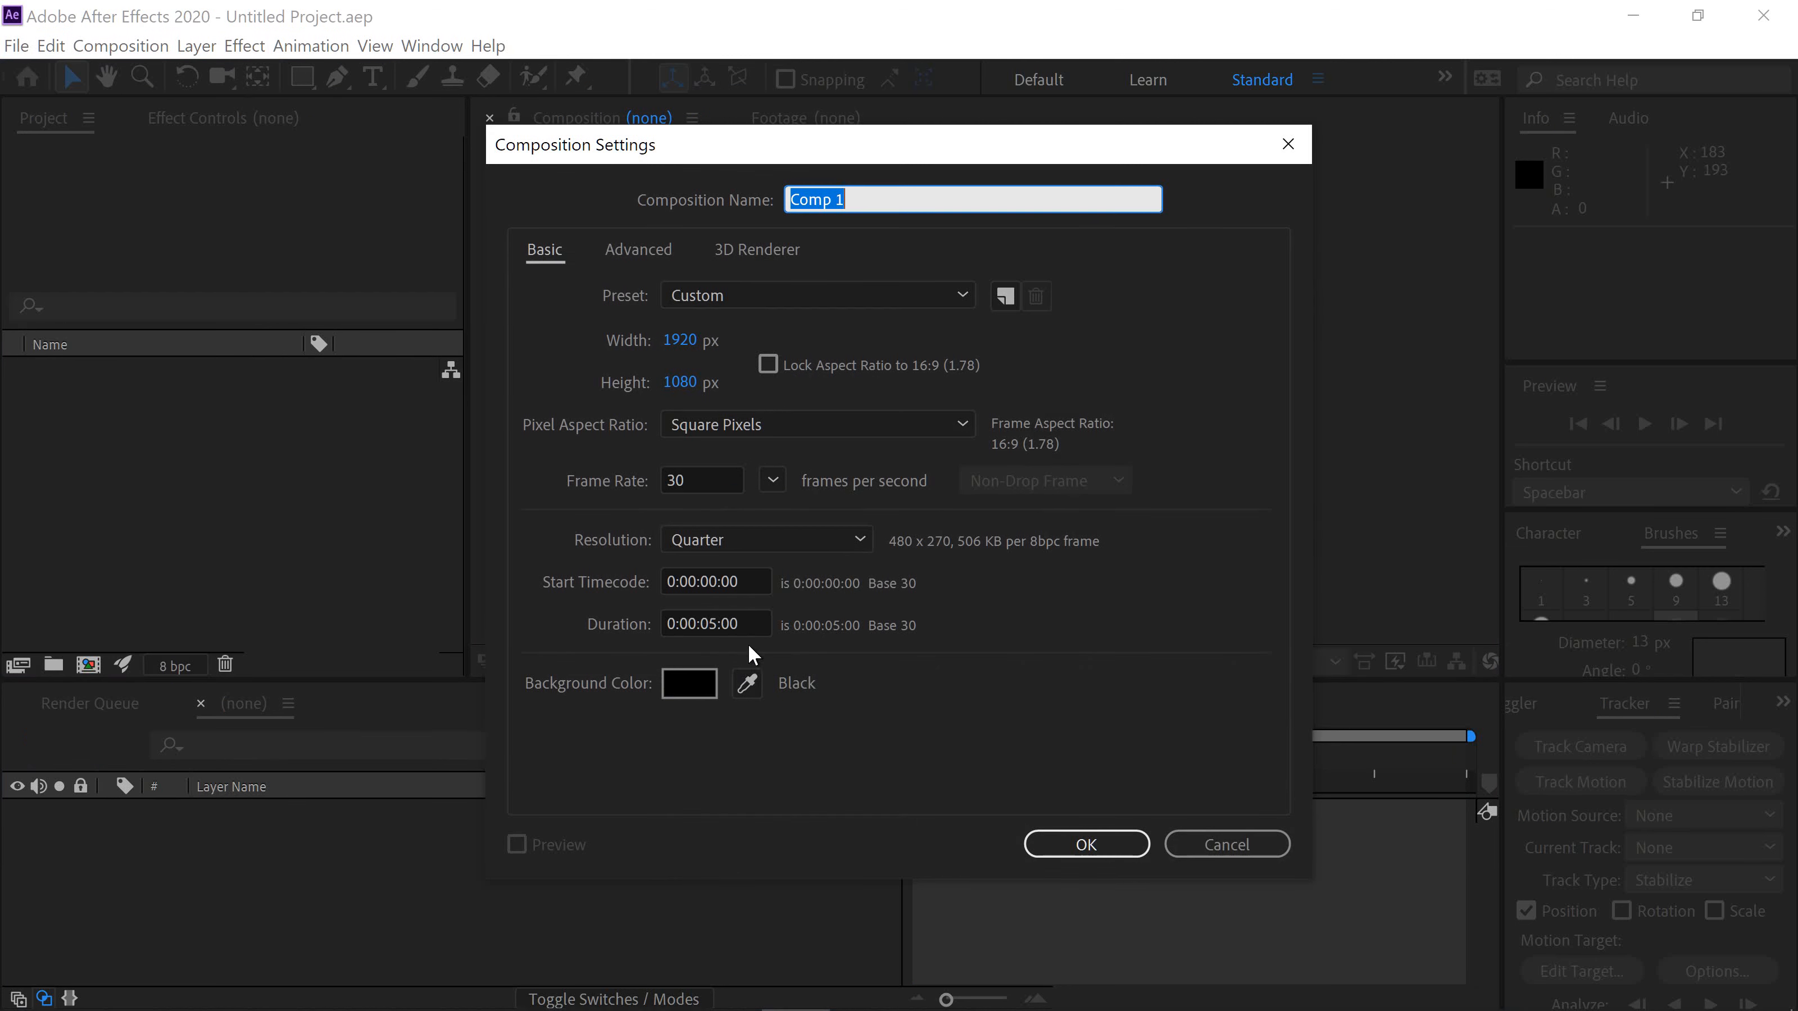
left_click(1096, 837)
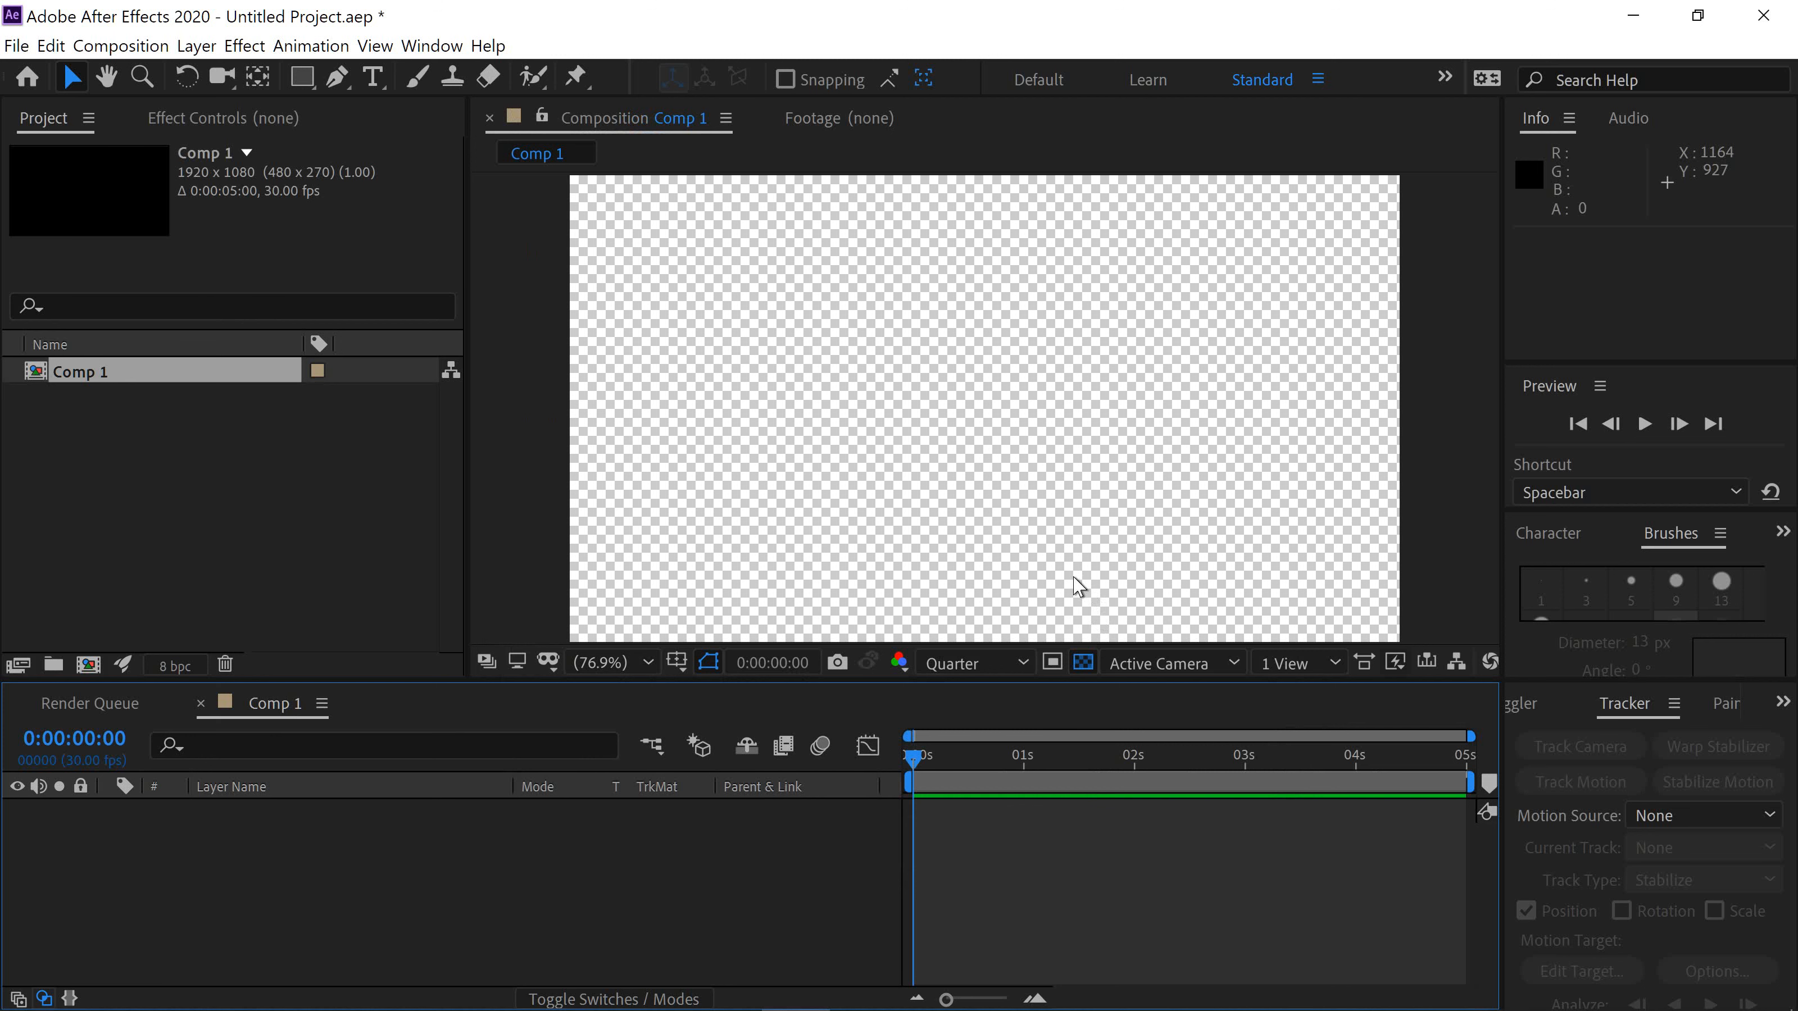
key("ctrl+y")
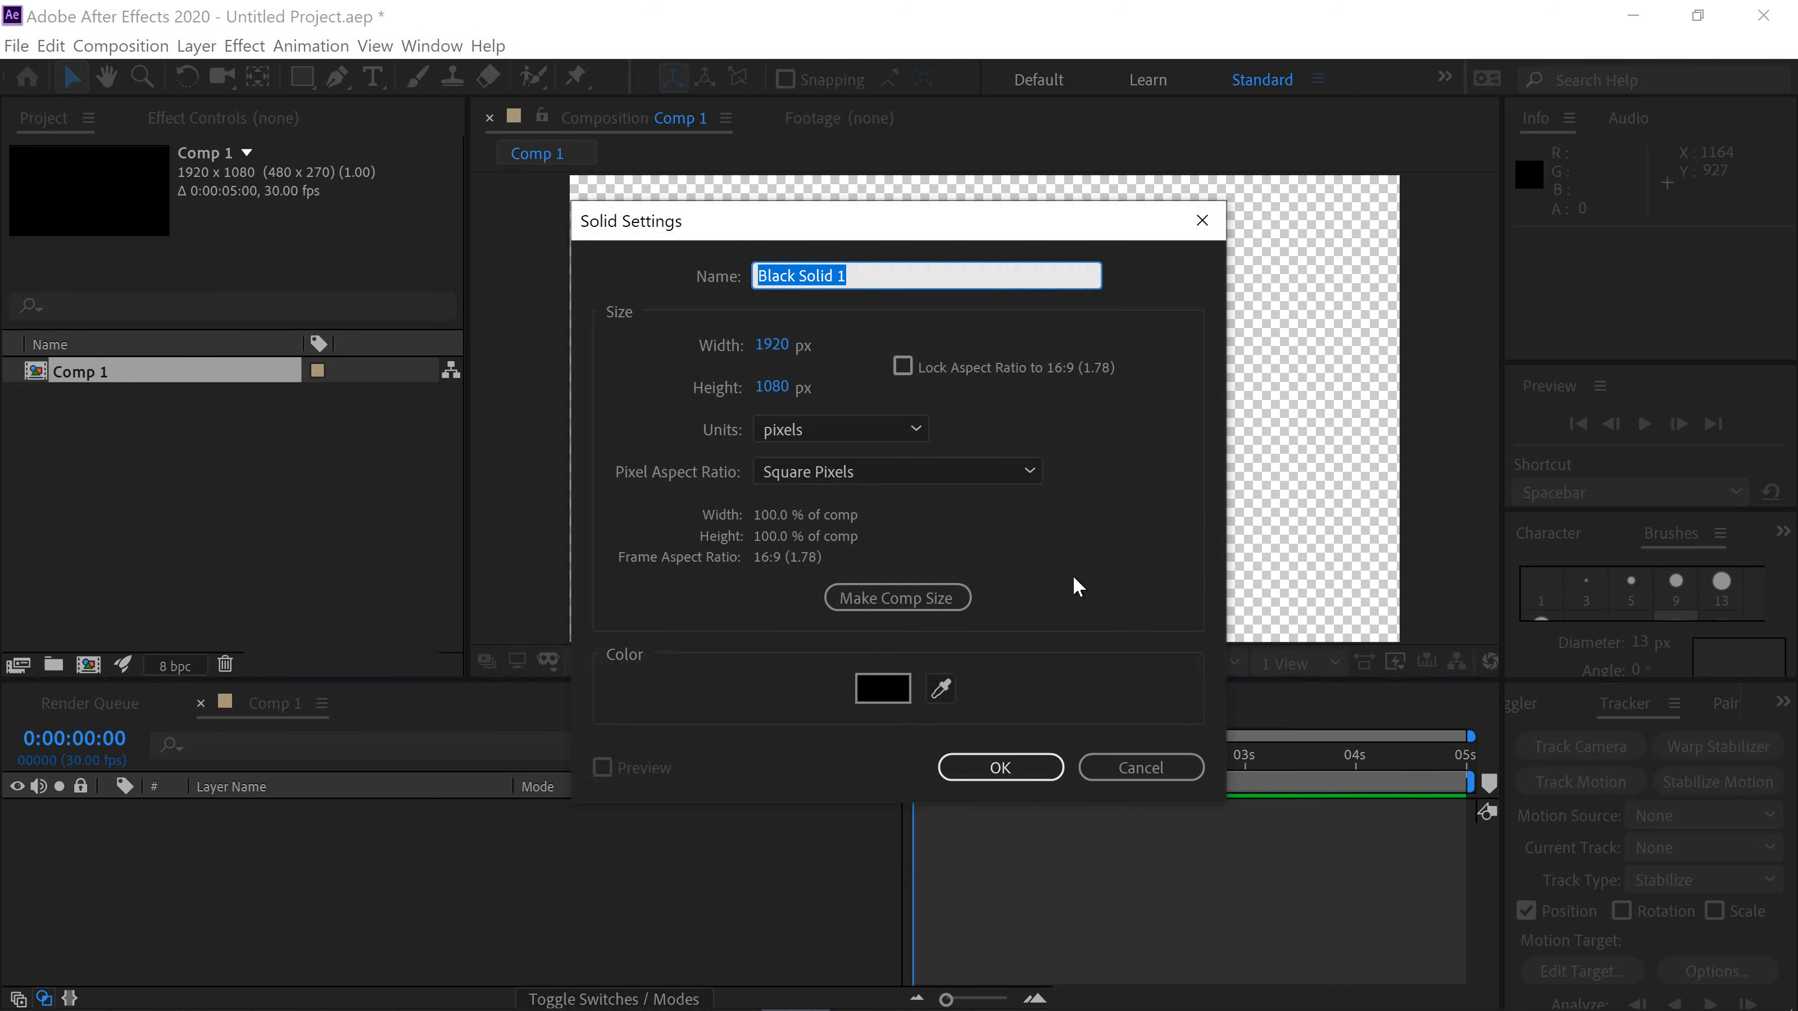
key("Return")
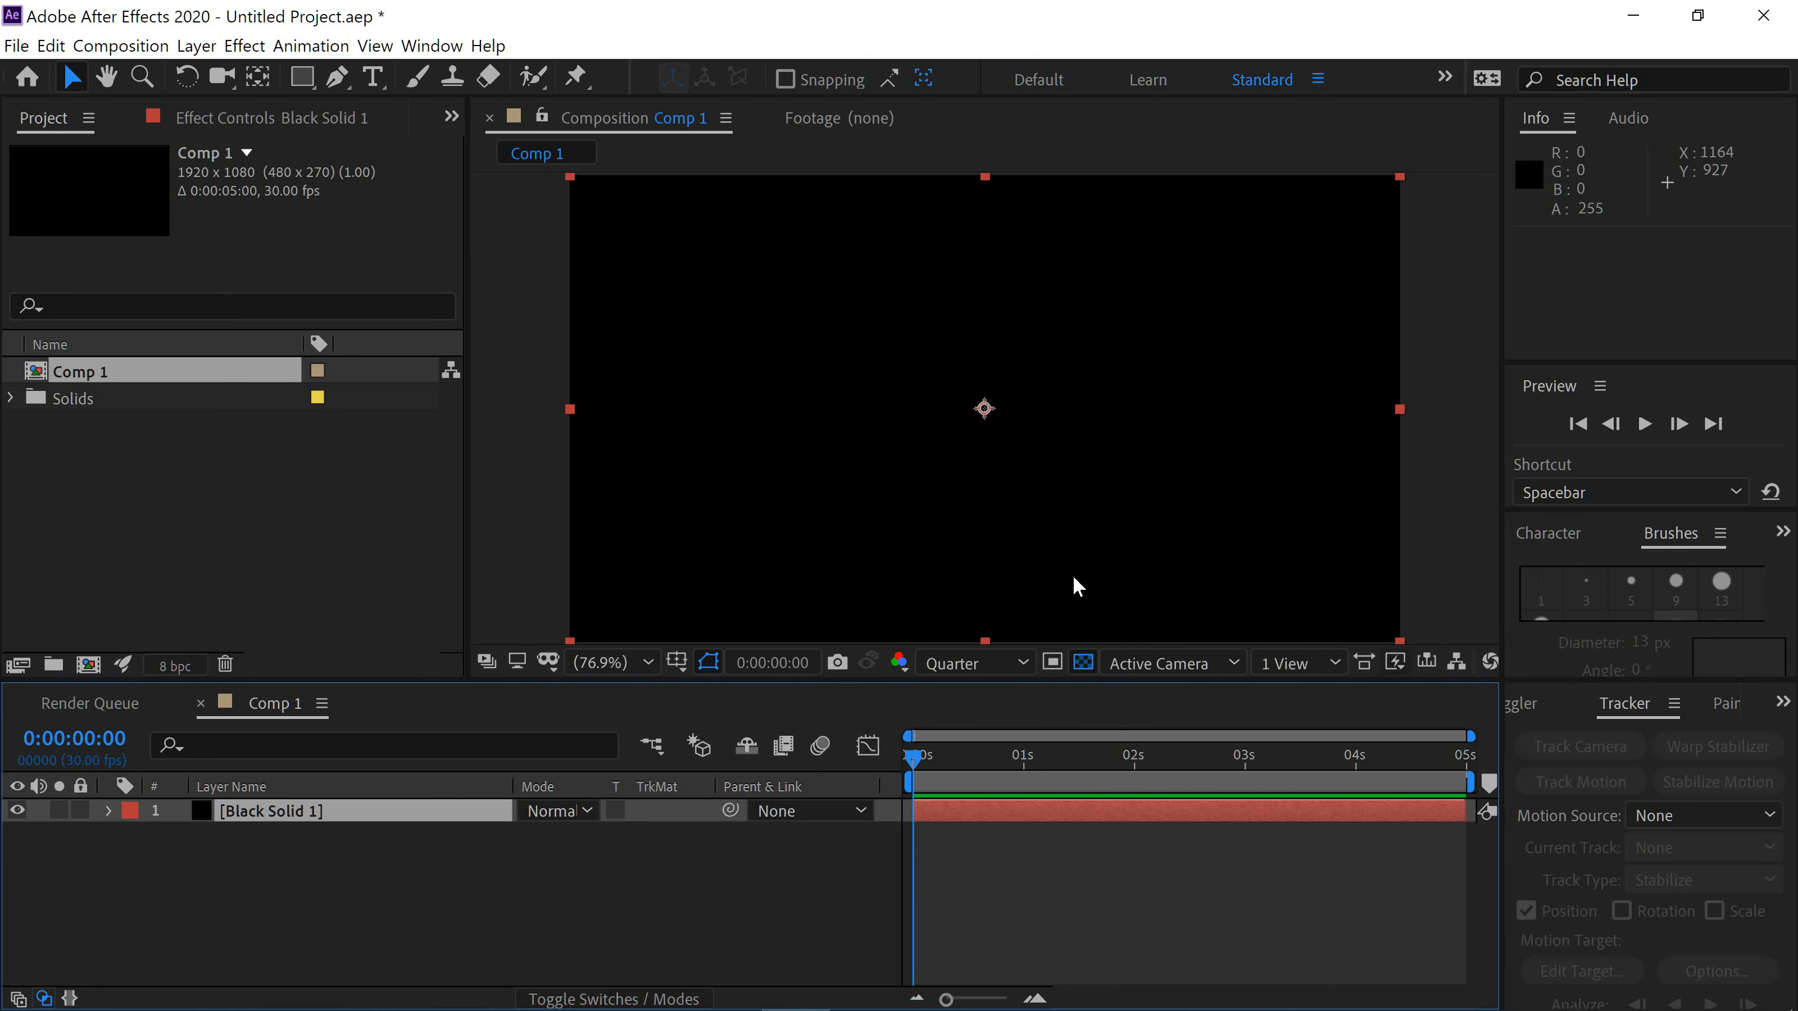
Apply the Turbulent Noise effect to the black solid and set its fractal type to Dynamic.
key("ctrl+space")
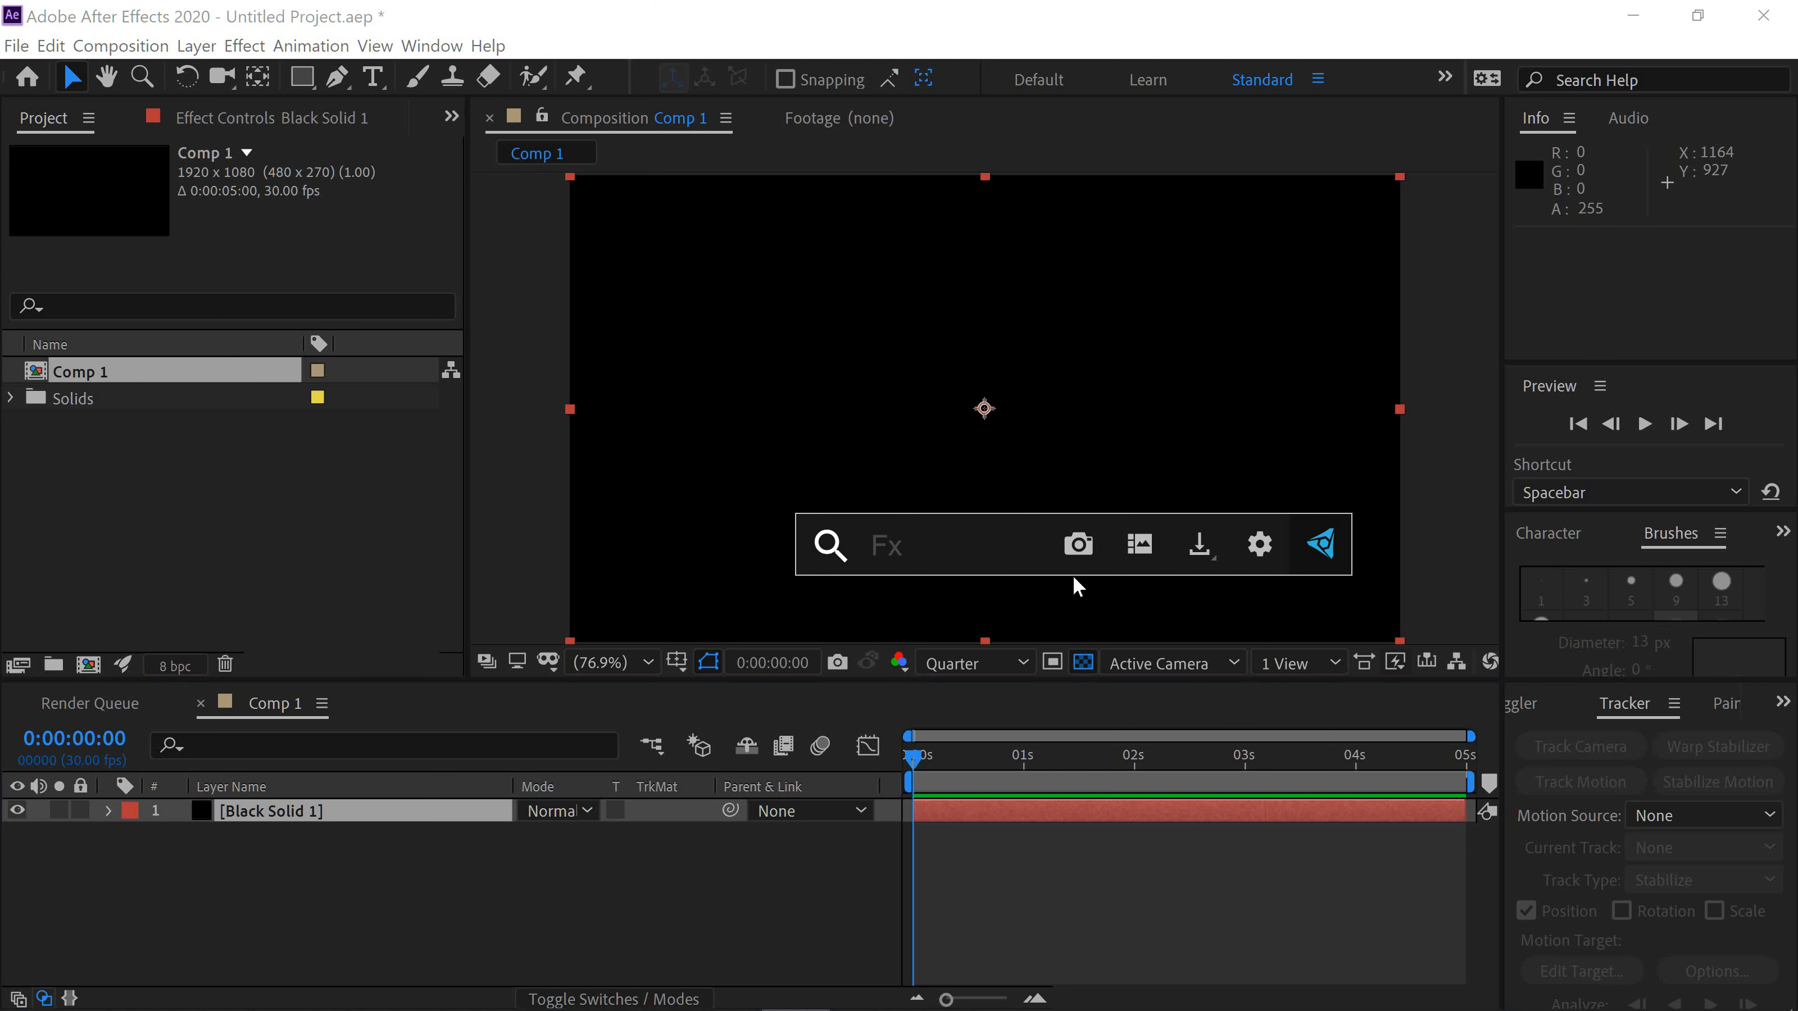
type("noise")
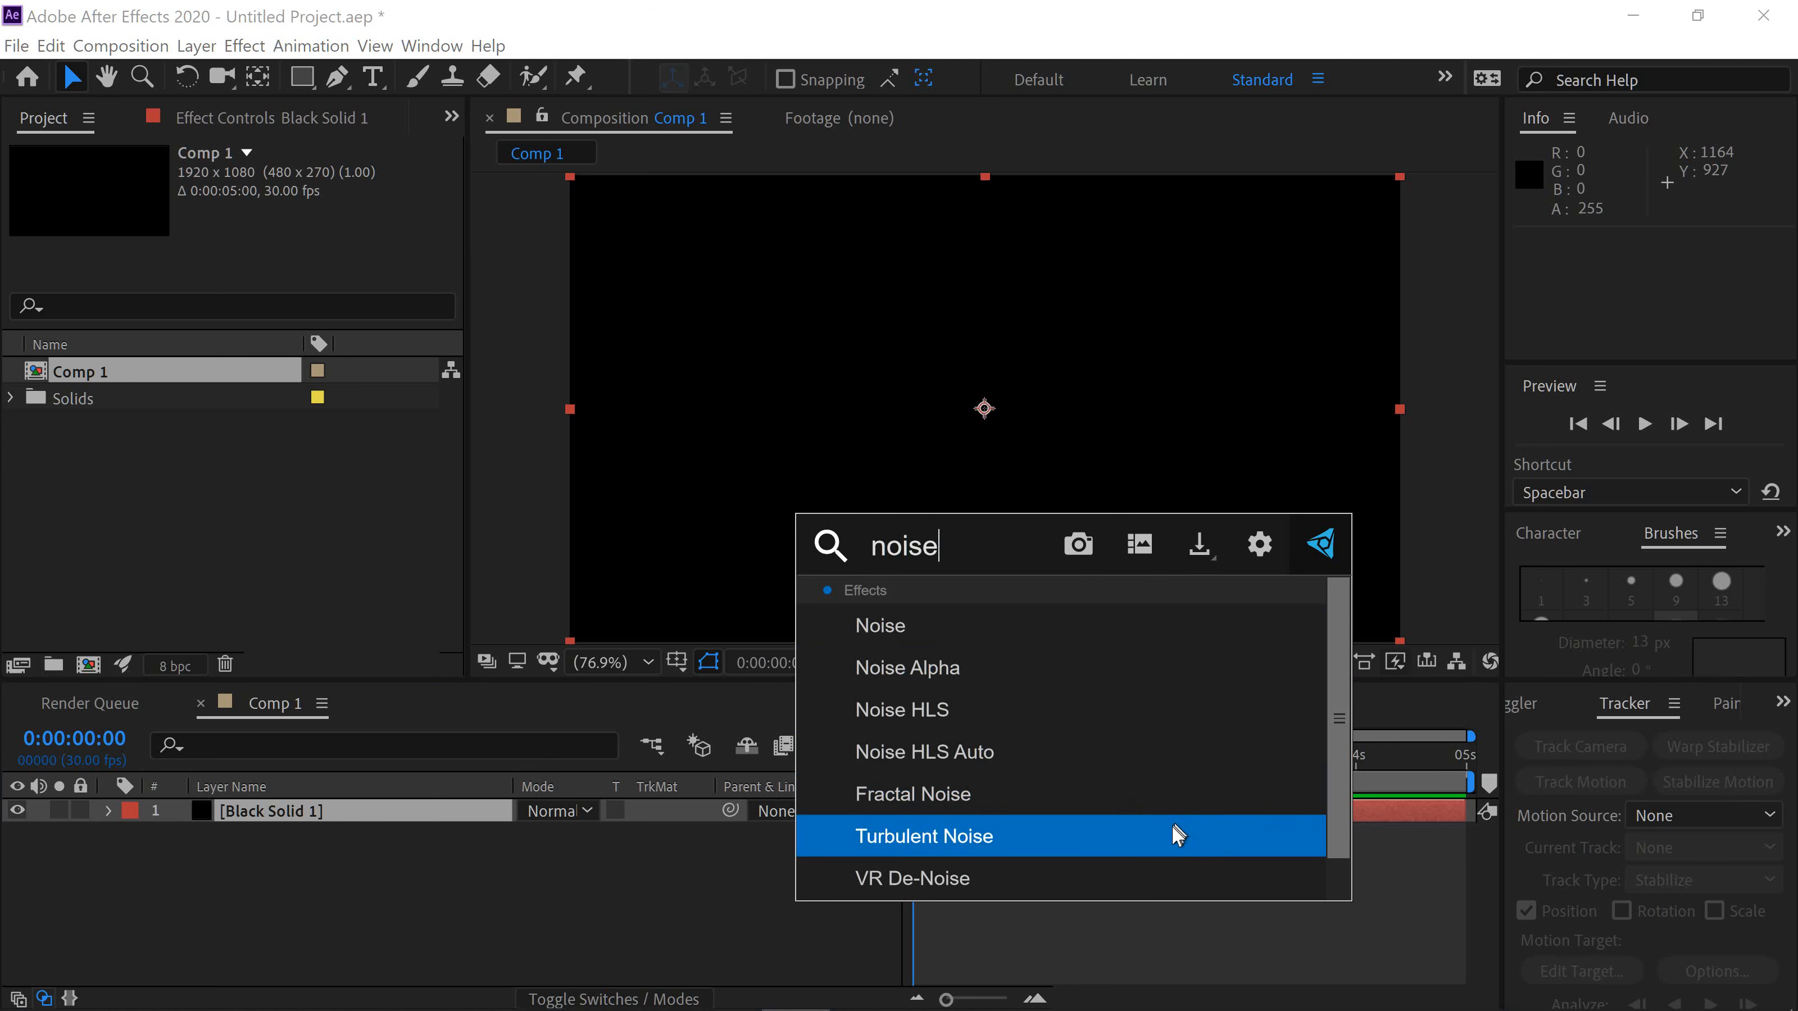
left_click(1168, 835)
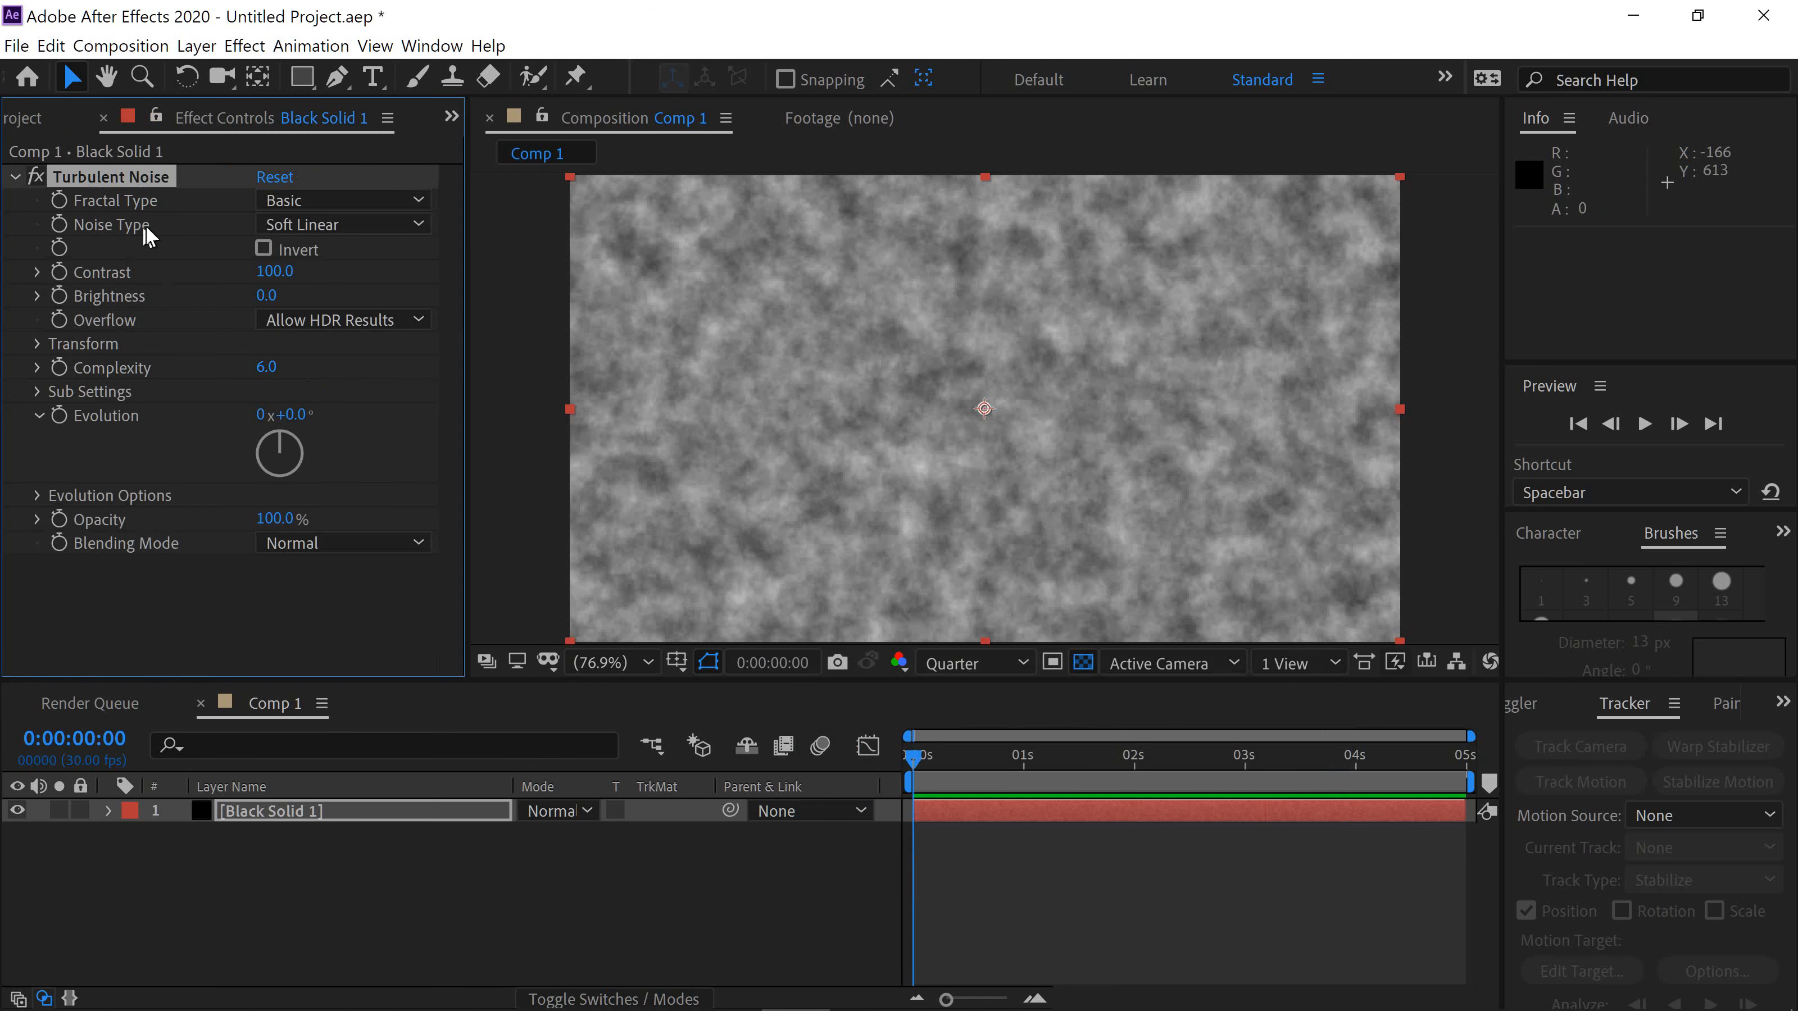
left_click(420, 204)
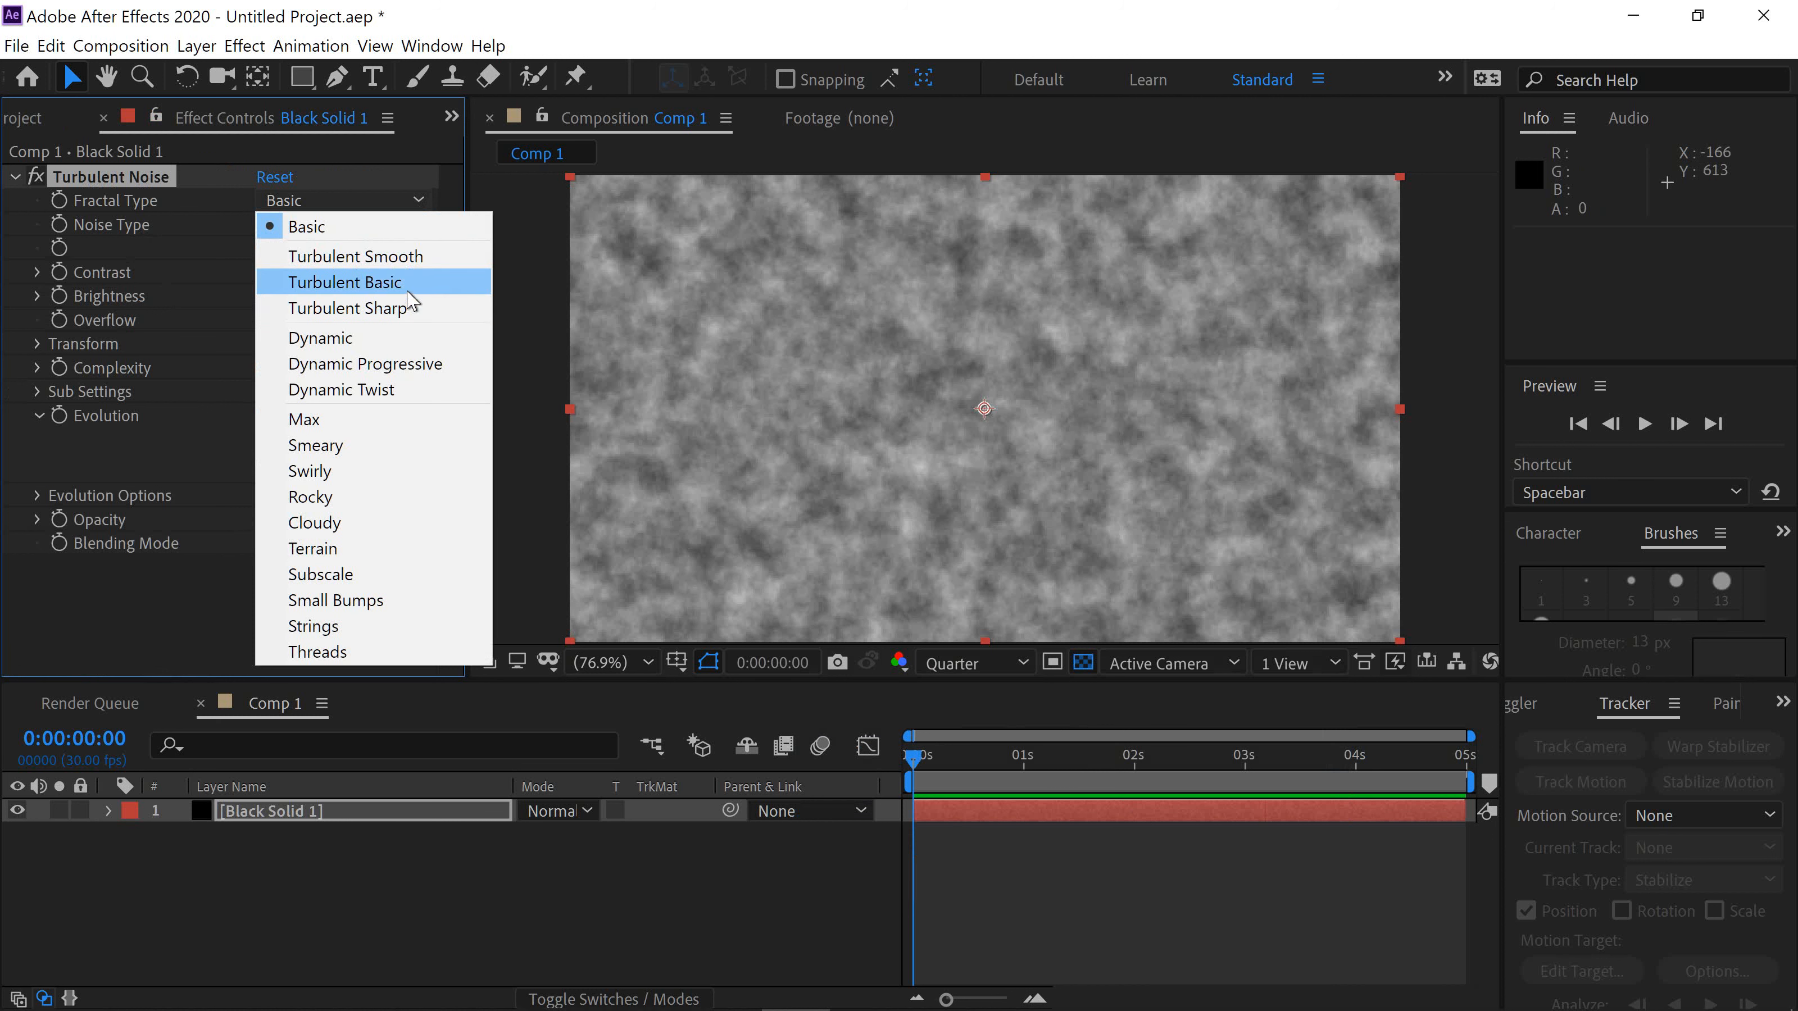
left_click(391, 342)
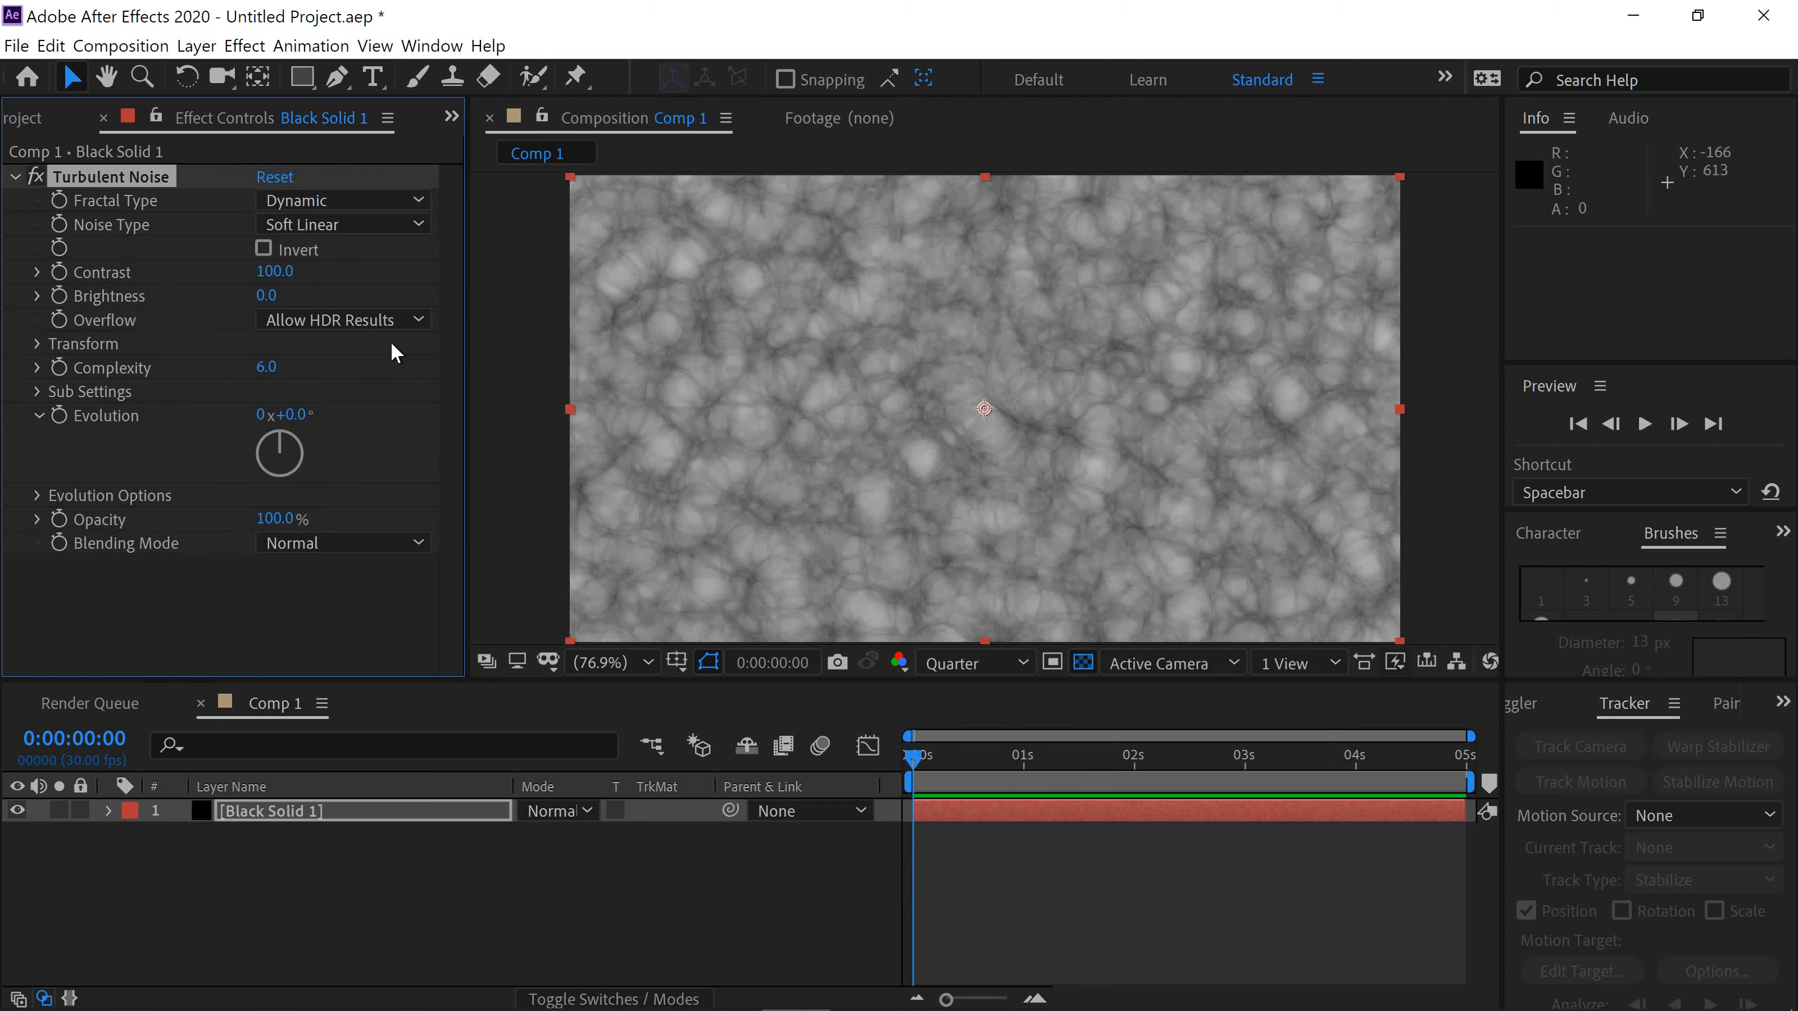
Set the Turbulent Noise contrast to 537, brightness to -37 and uniform transform scale to 128.
left_click_drag(288, 278, 935, 306)
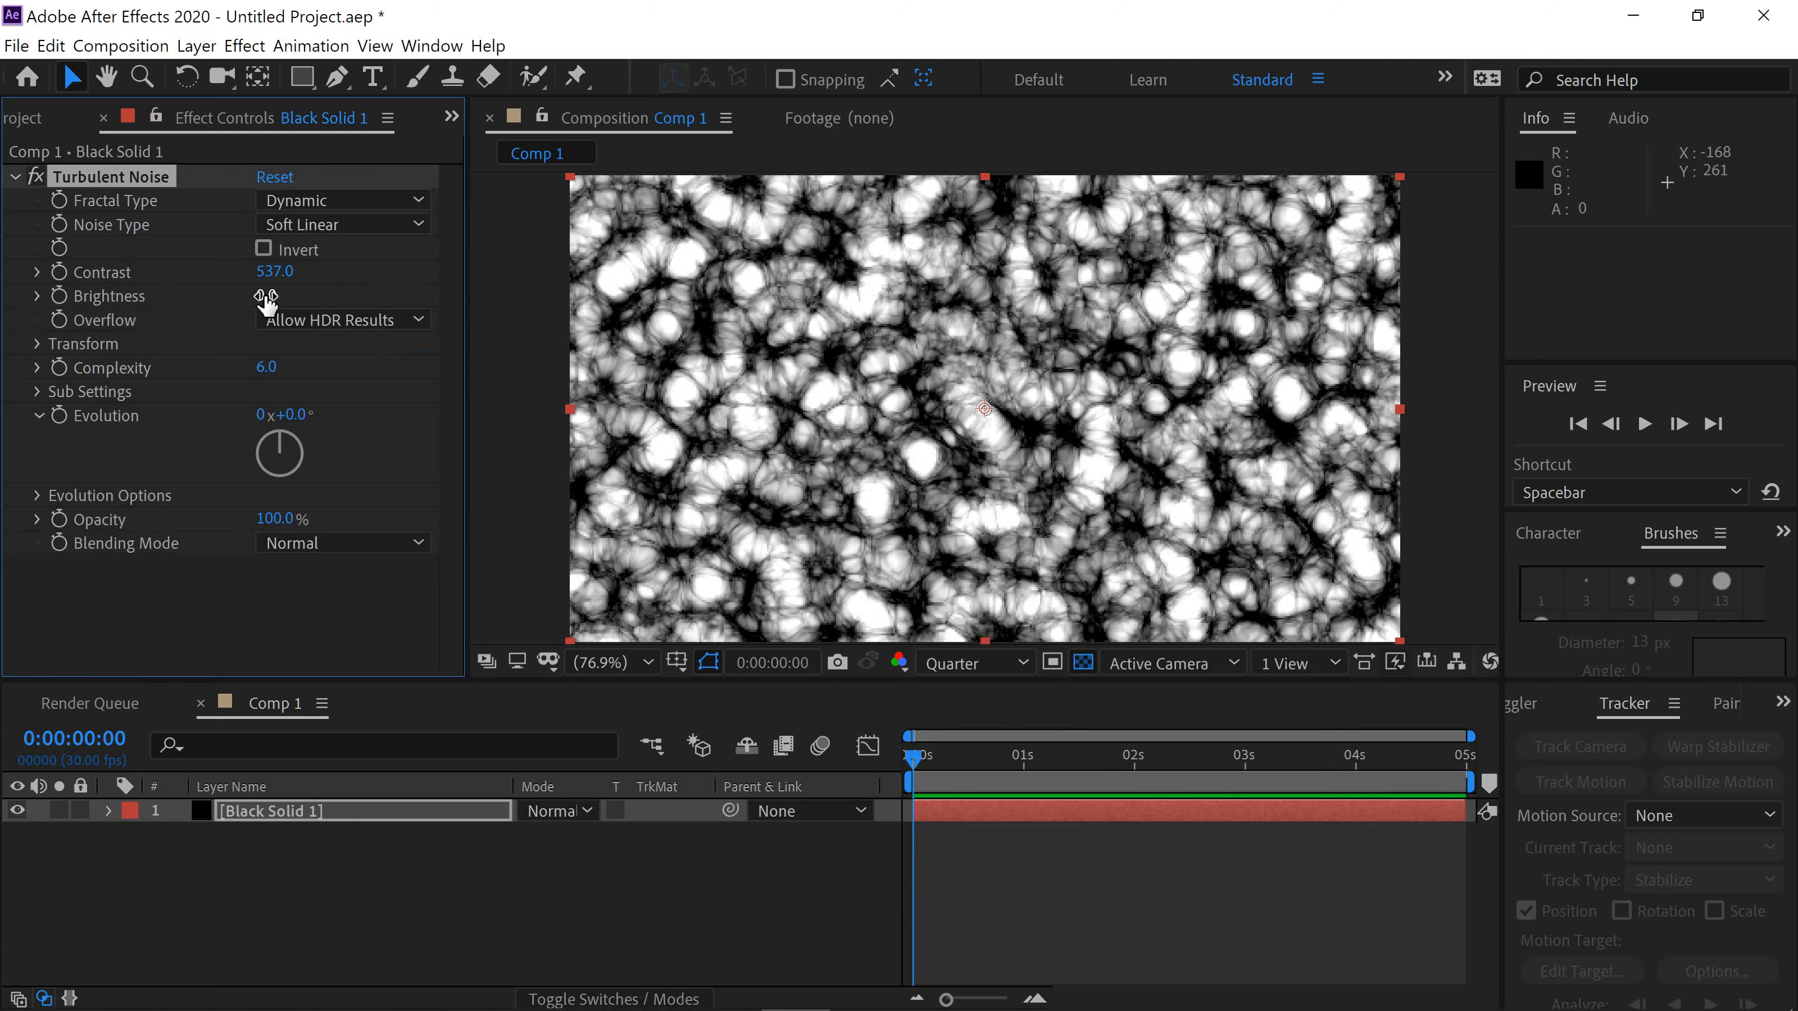
left_click_drag(264, 294, 208, 293)
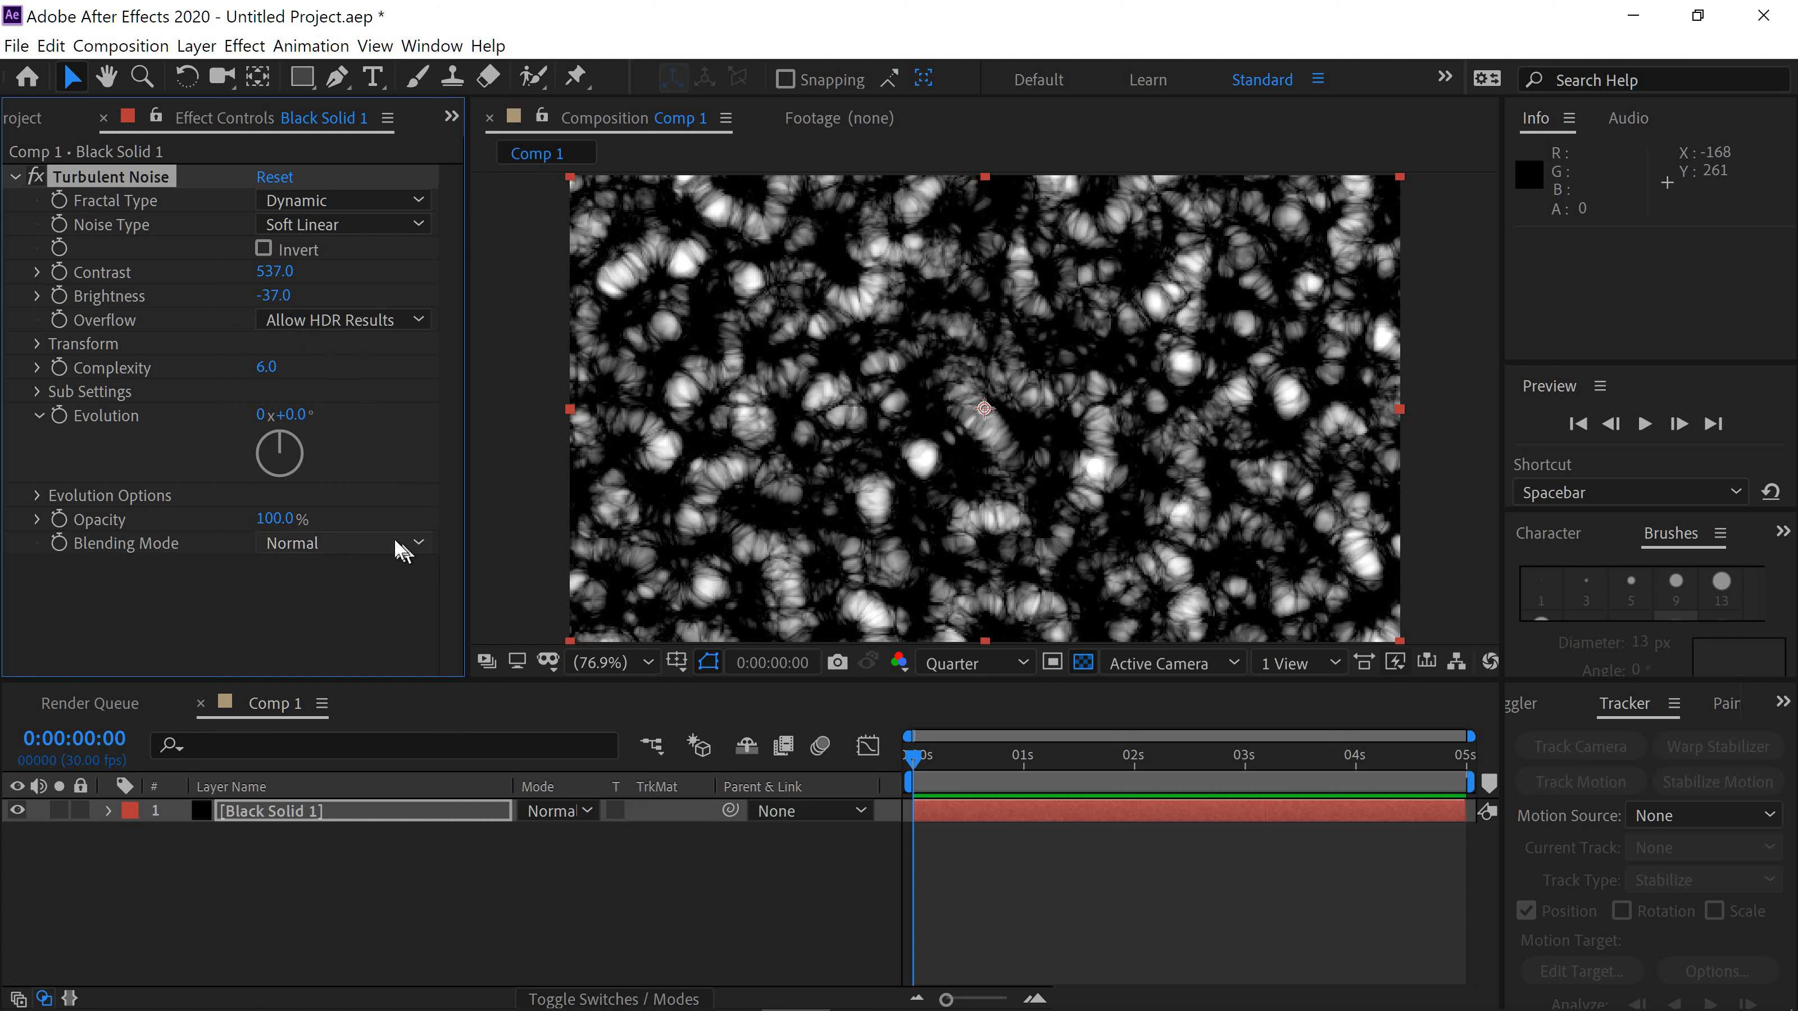
left_click(37, 343)
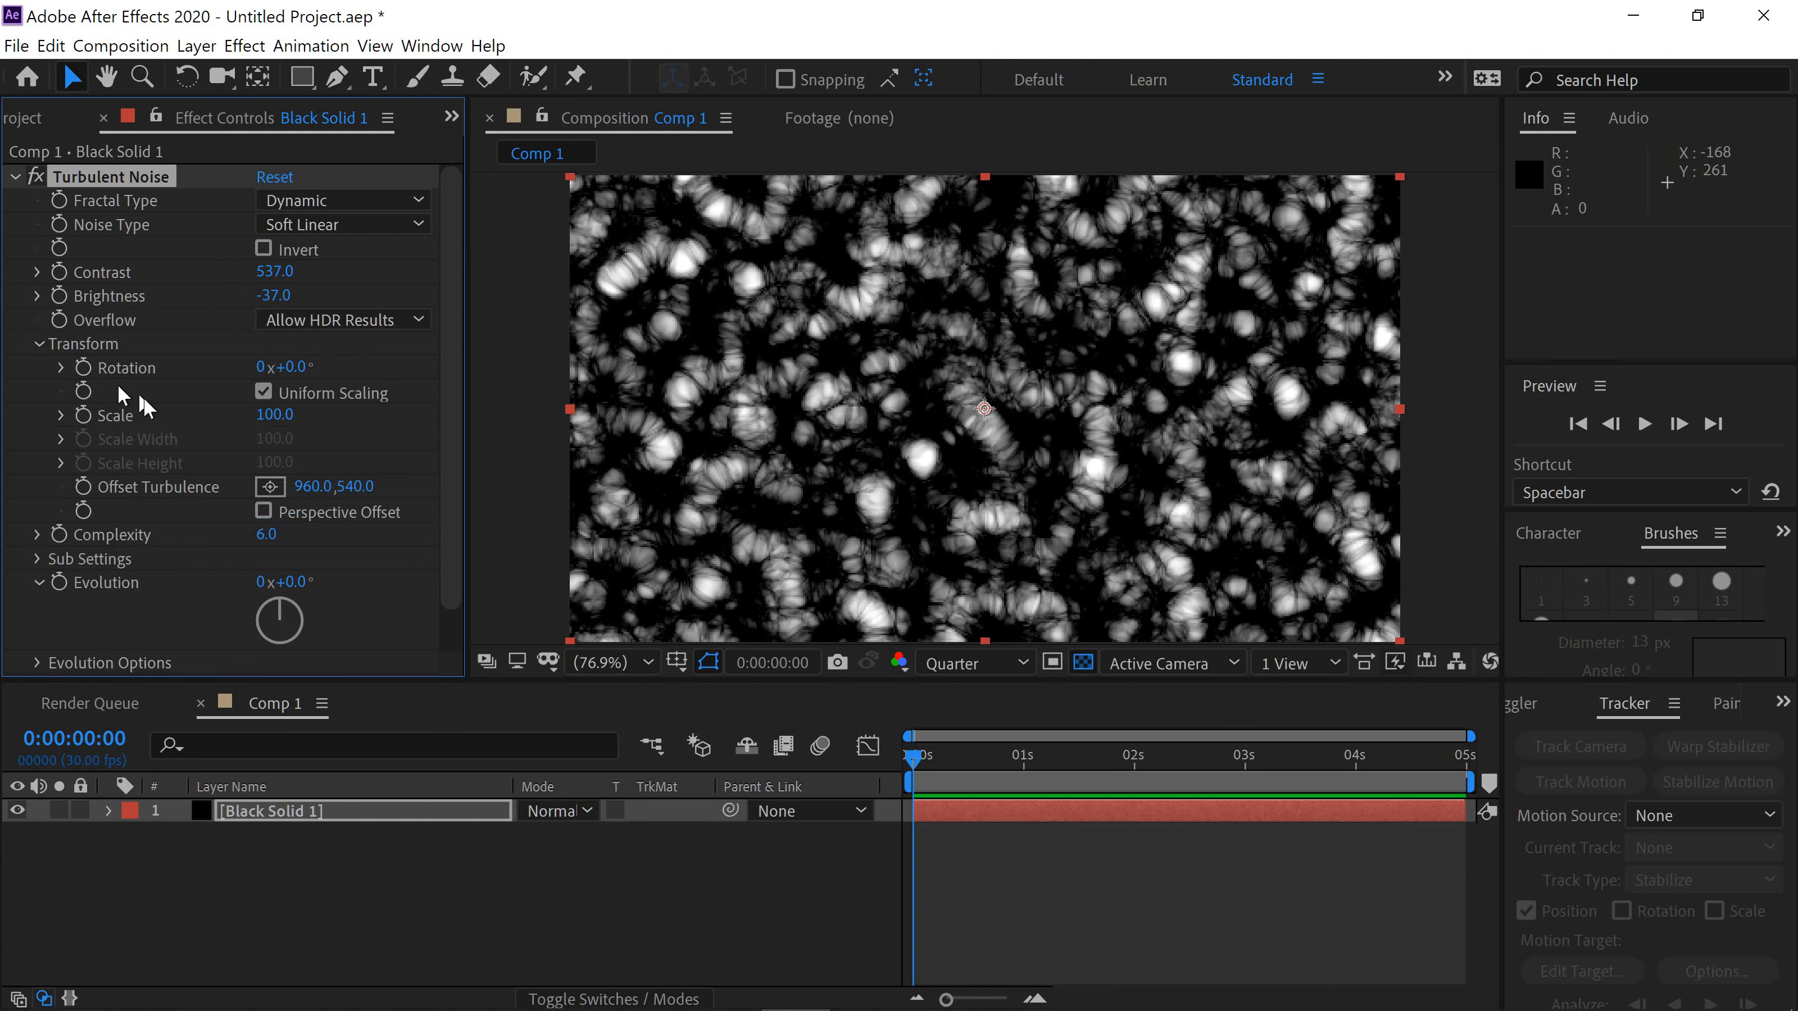
left_click(61, 416)
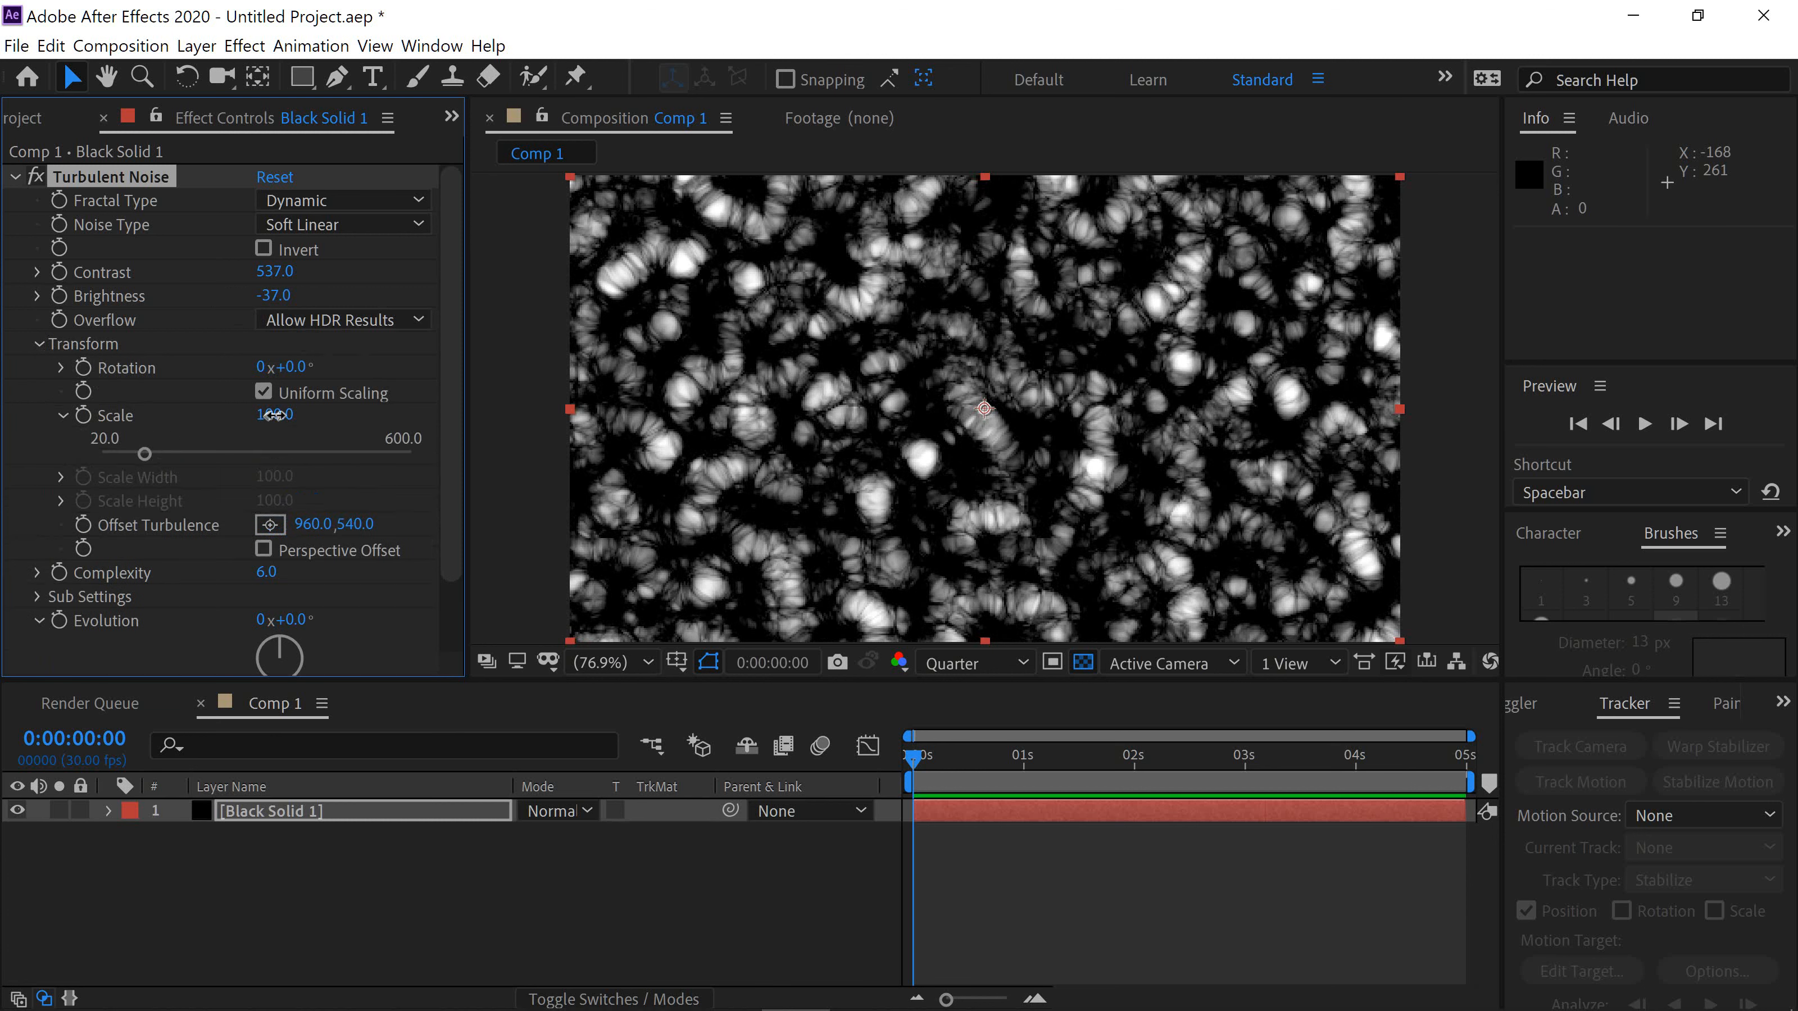
left_click_drag(277, 416, 308, 419)
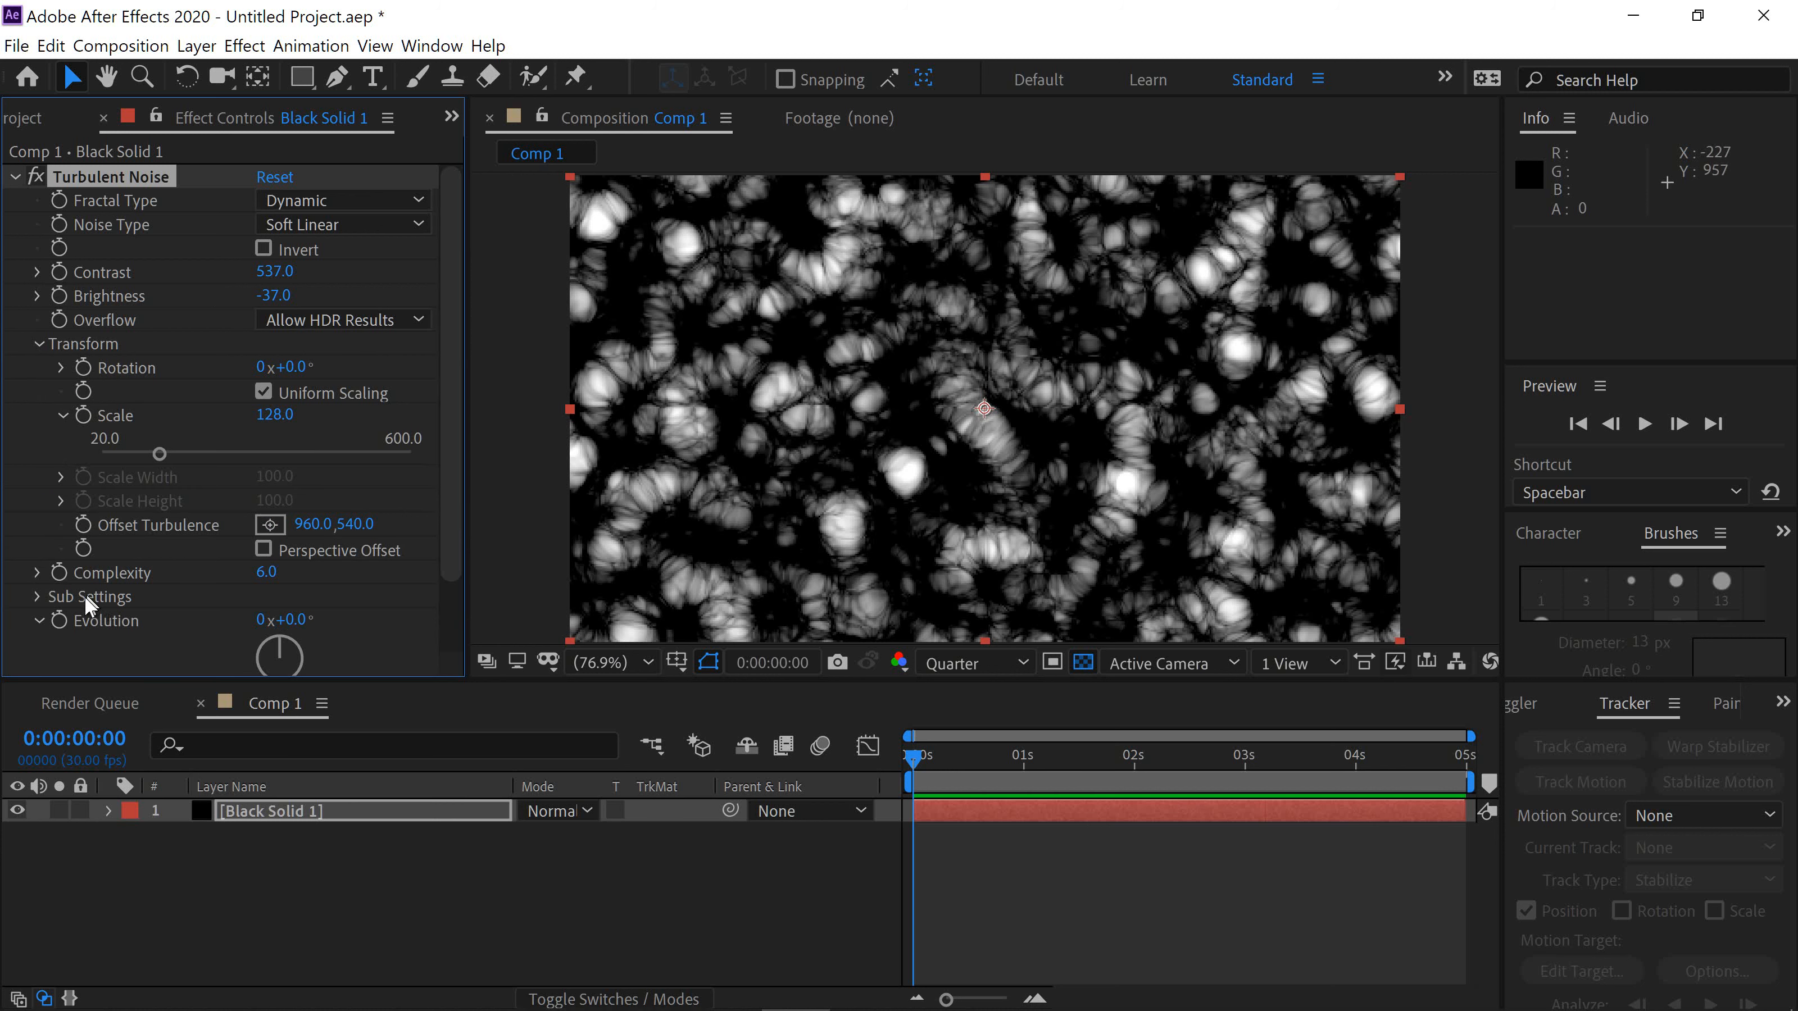
Animate the Turbulent Noise evolution with the expression time*350.
left_click(62, 620, "alt")
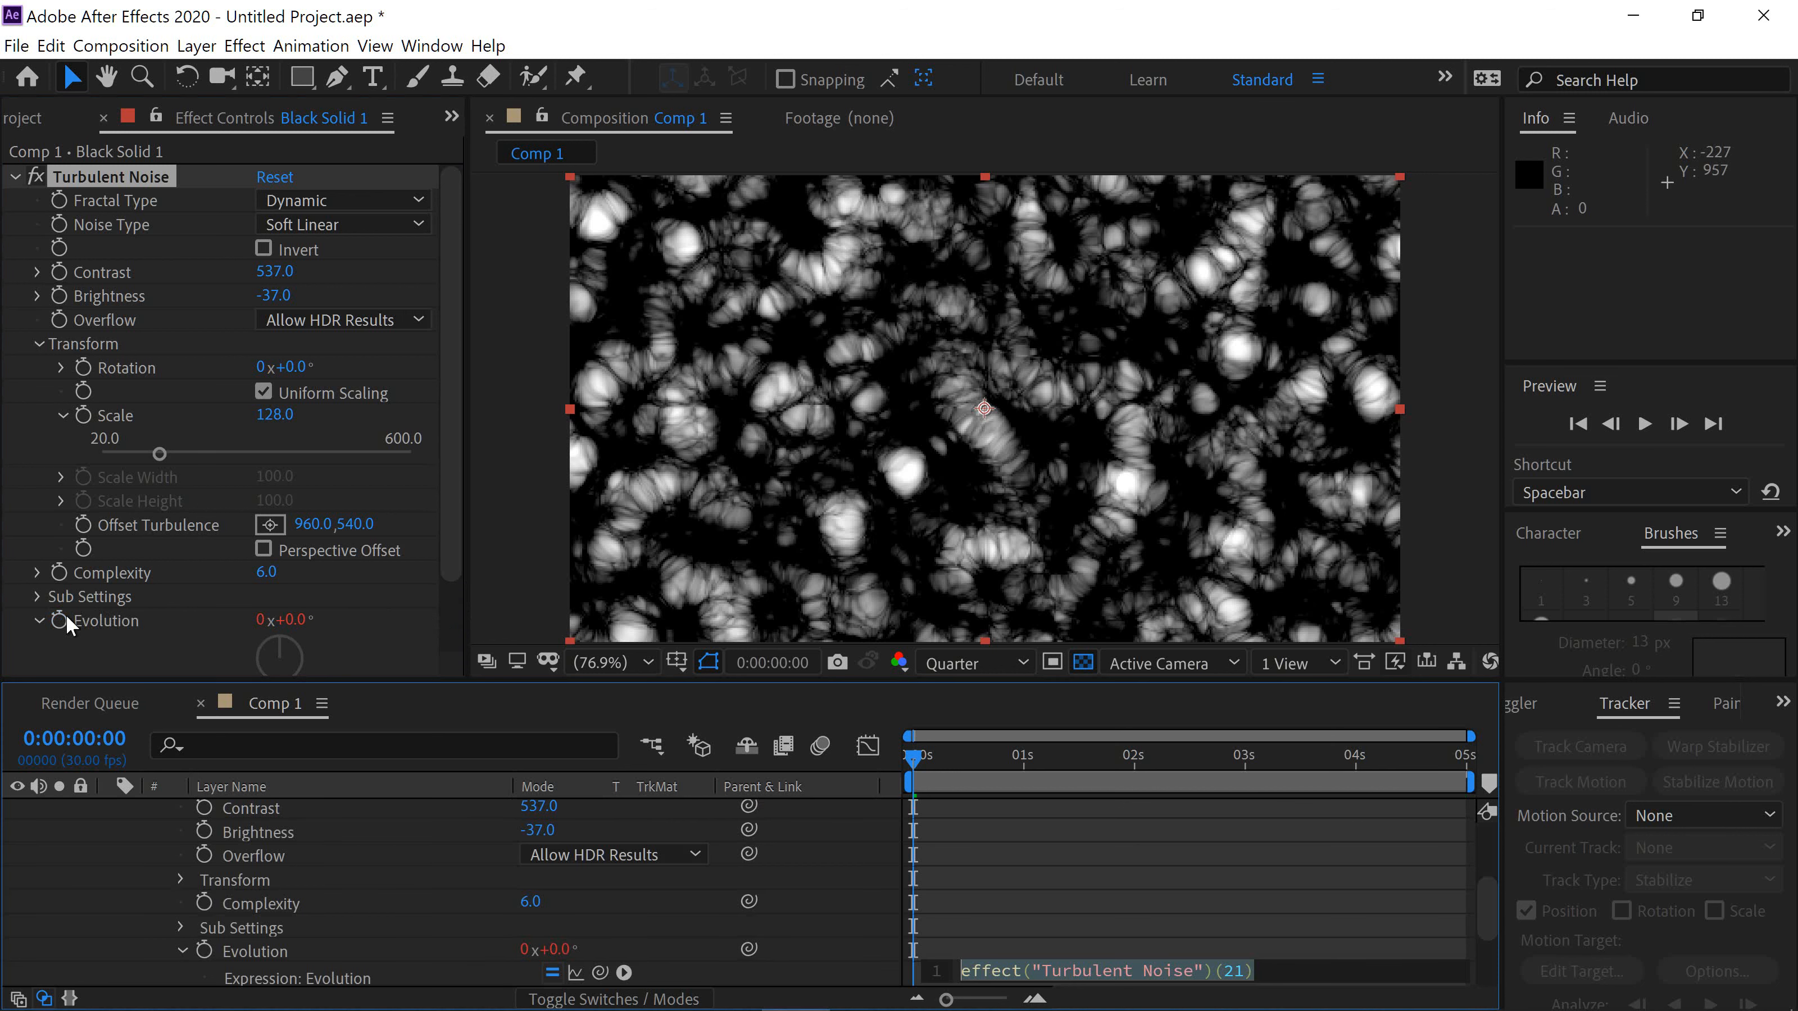
type("tim")
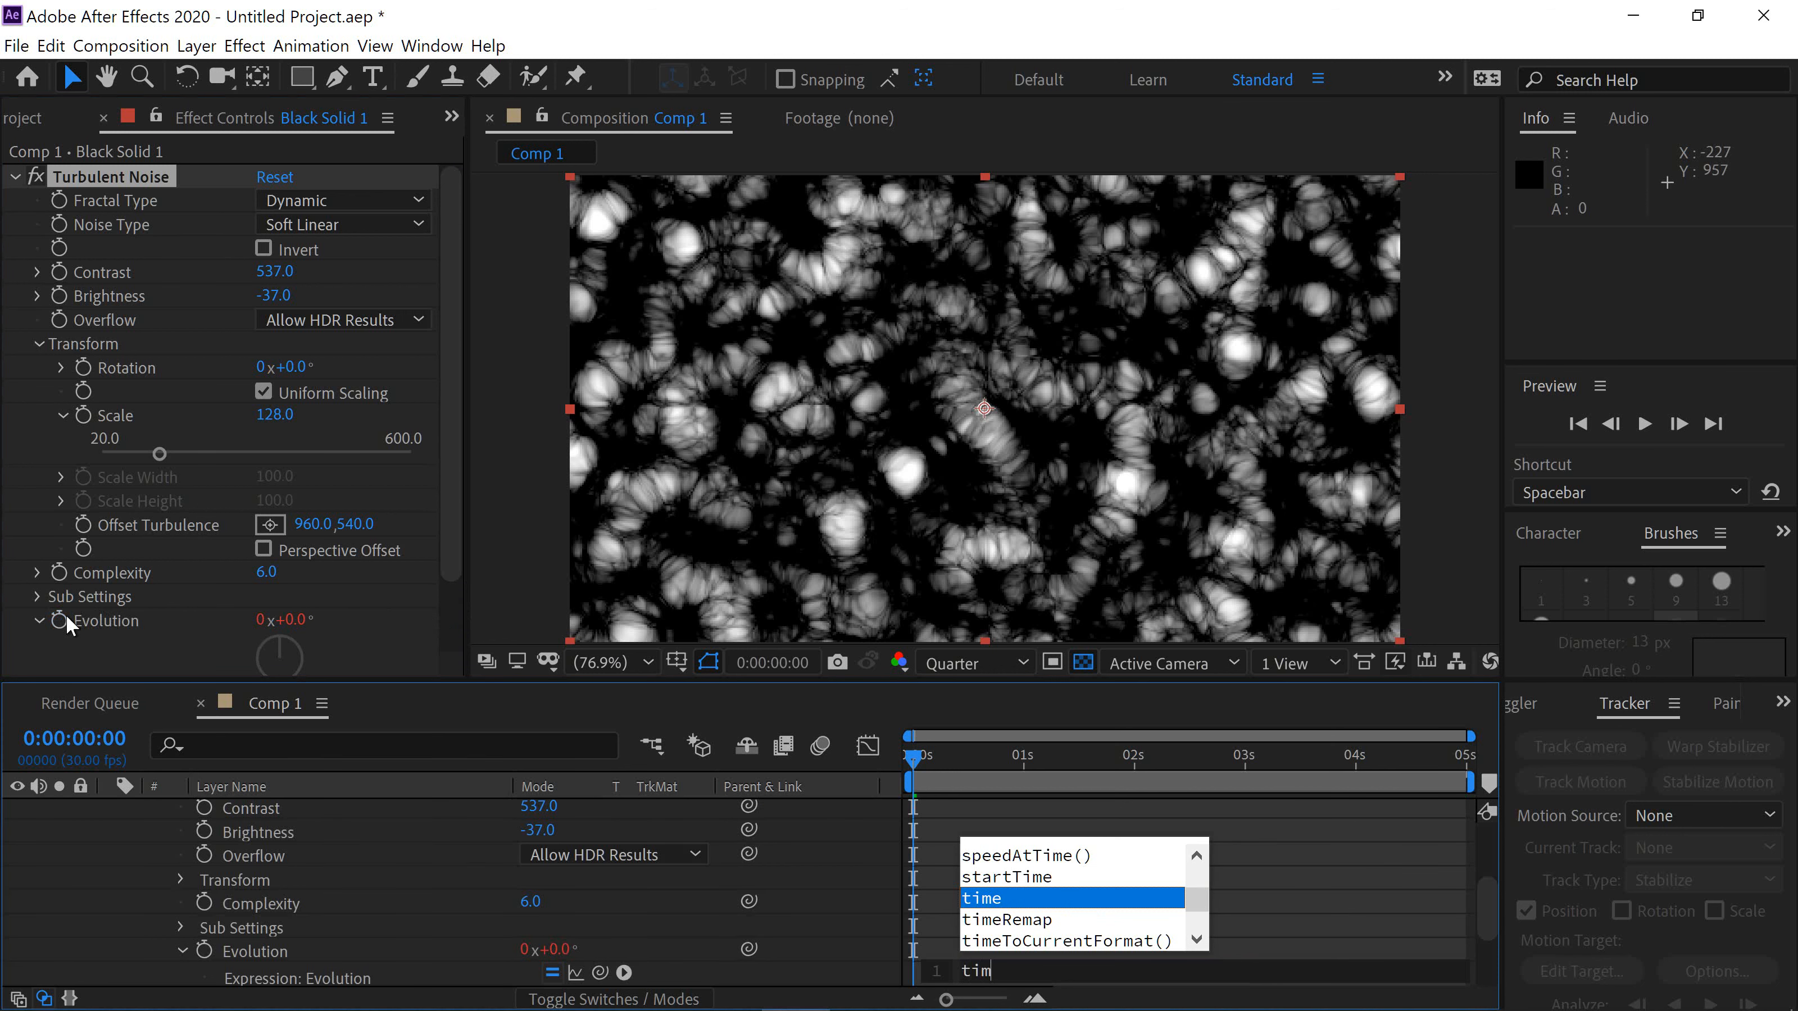
type("e*")
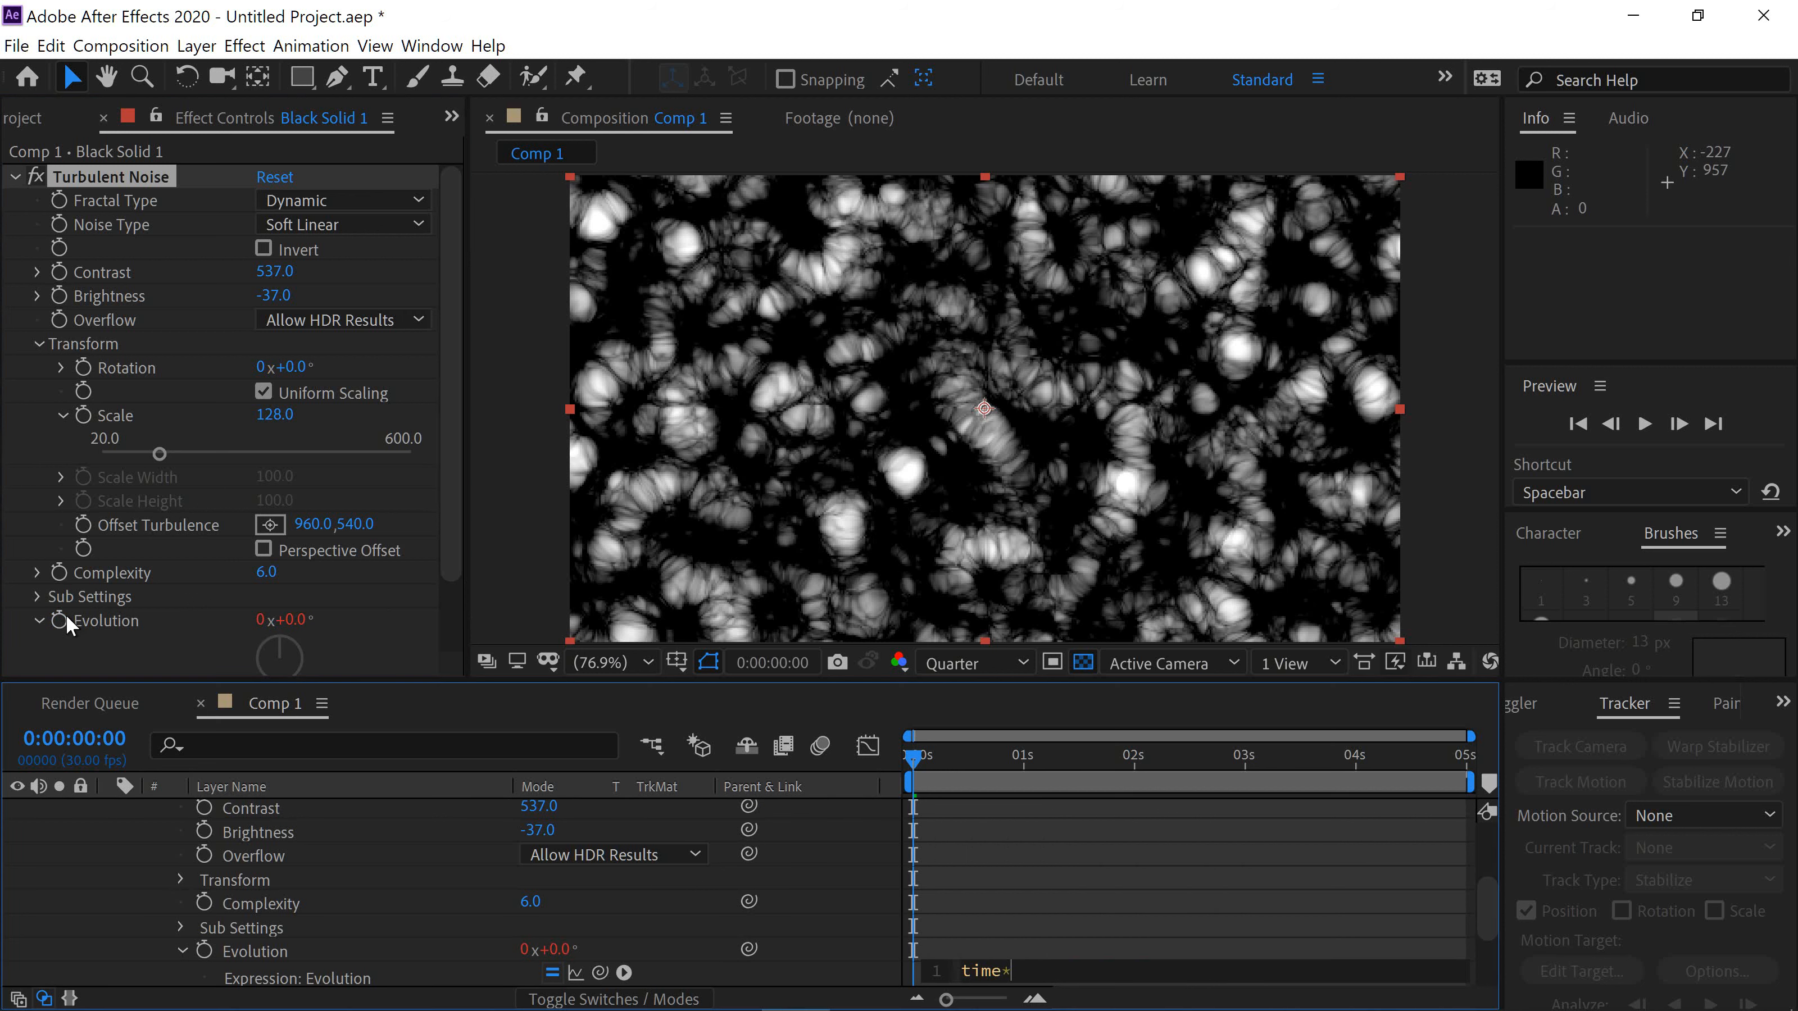
type("350")
left_click(88, 898)
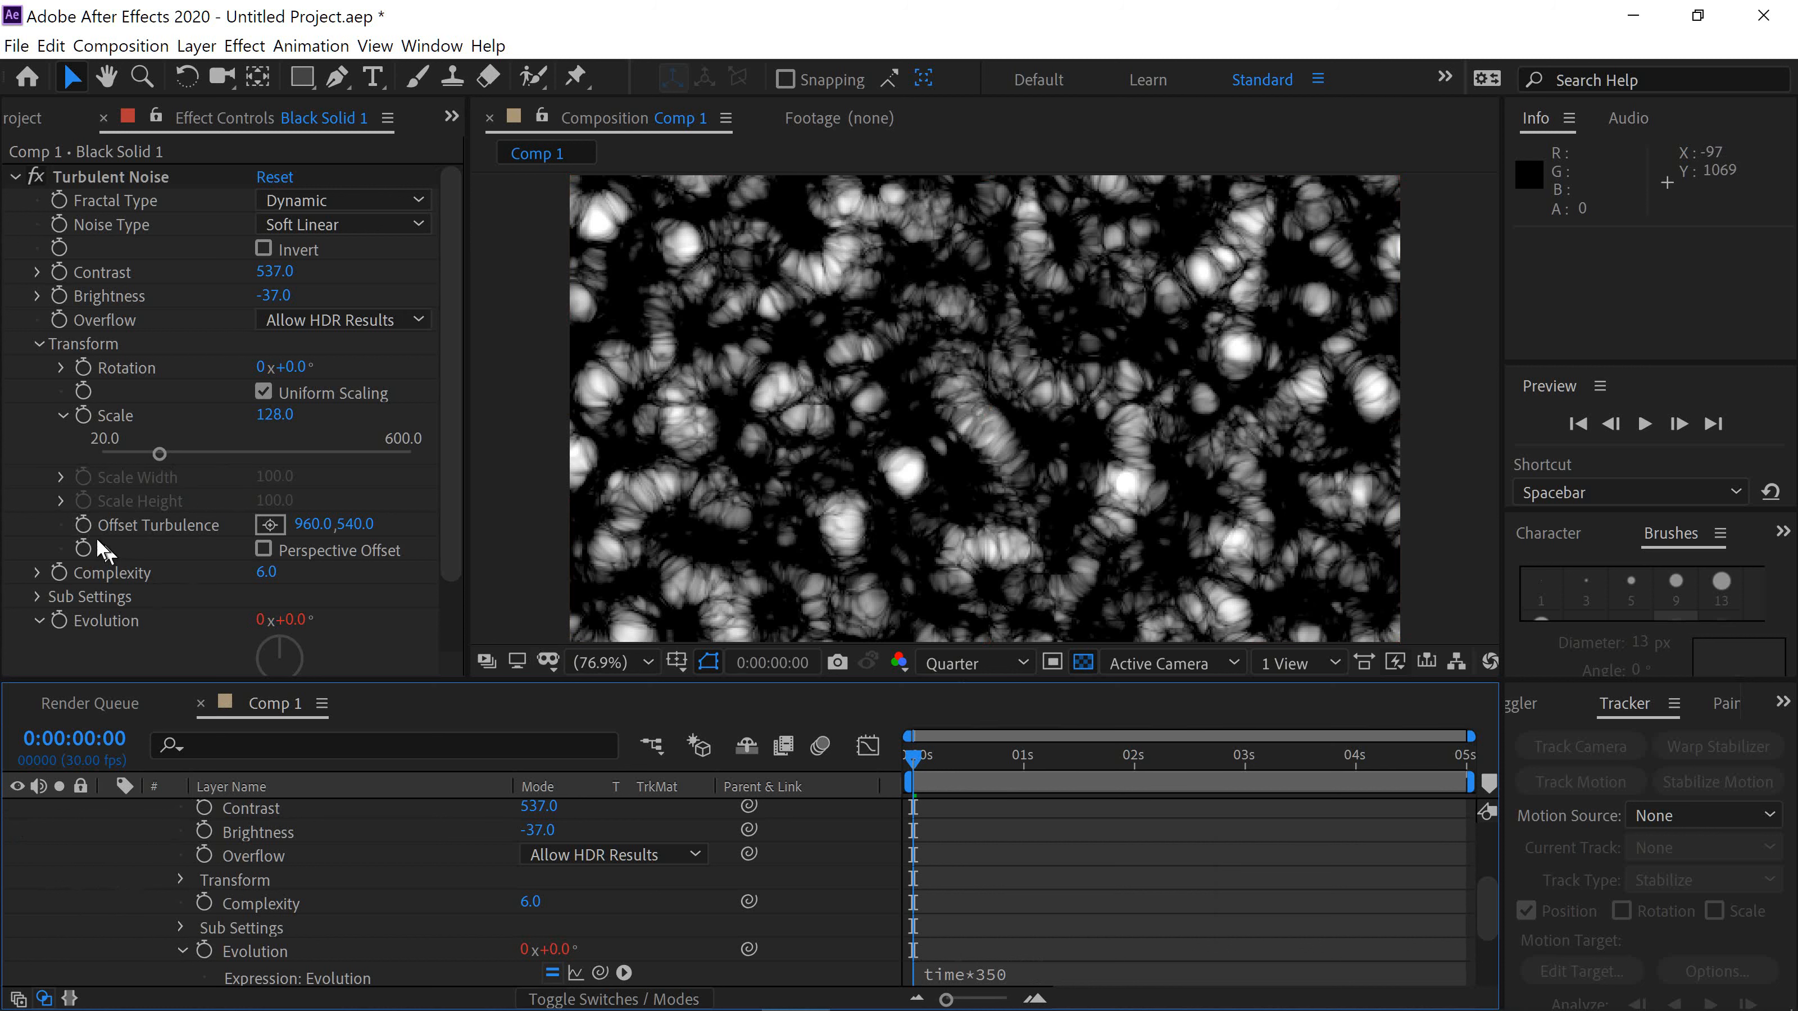
Keyframe Offset Turbulence at the first frame, set its Y value to 2600 at 0:00:04:29, and preview the animation.
left_click(85, 525)
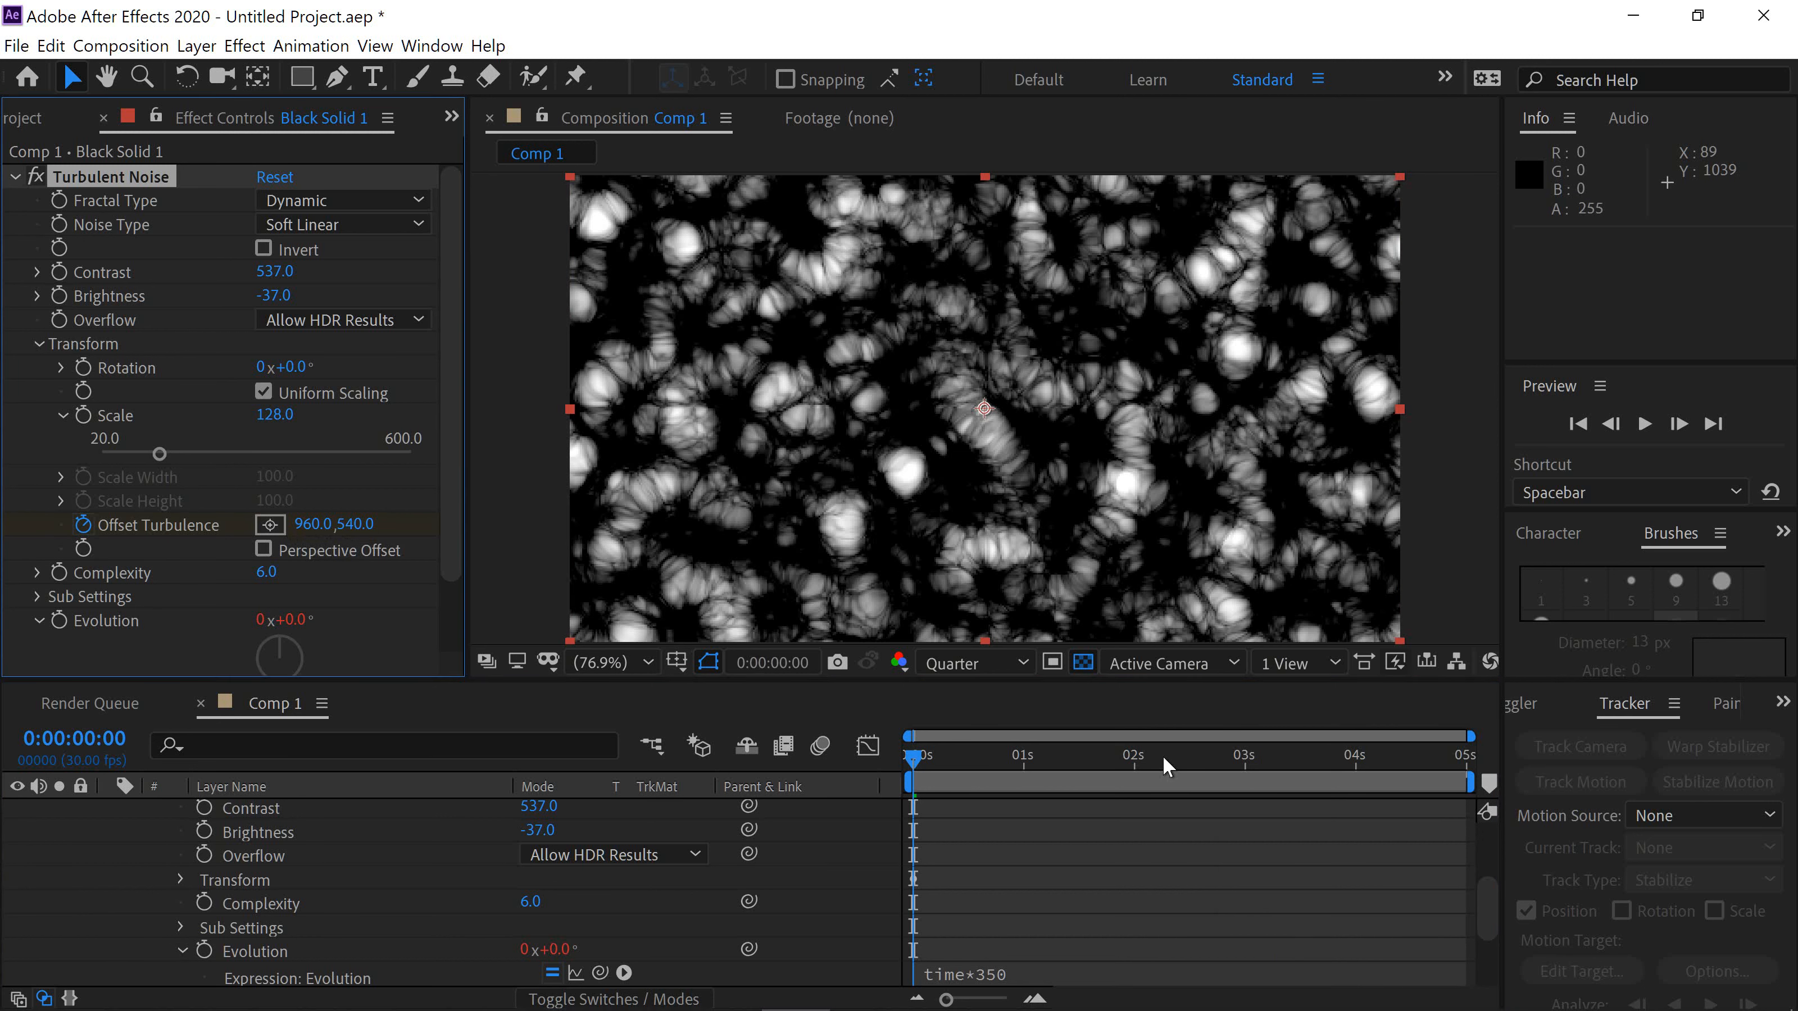
left_click_drag(1163, 756, 1518, 762)
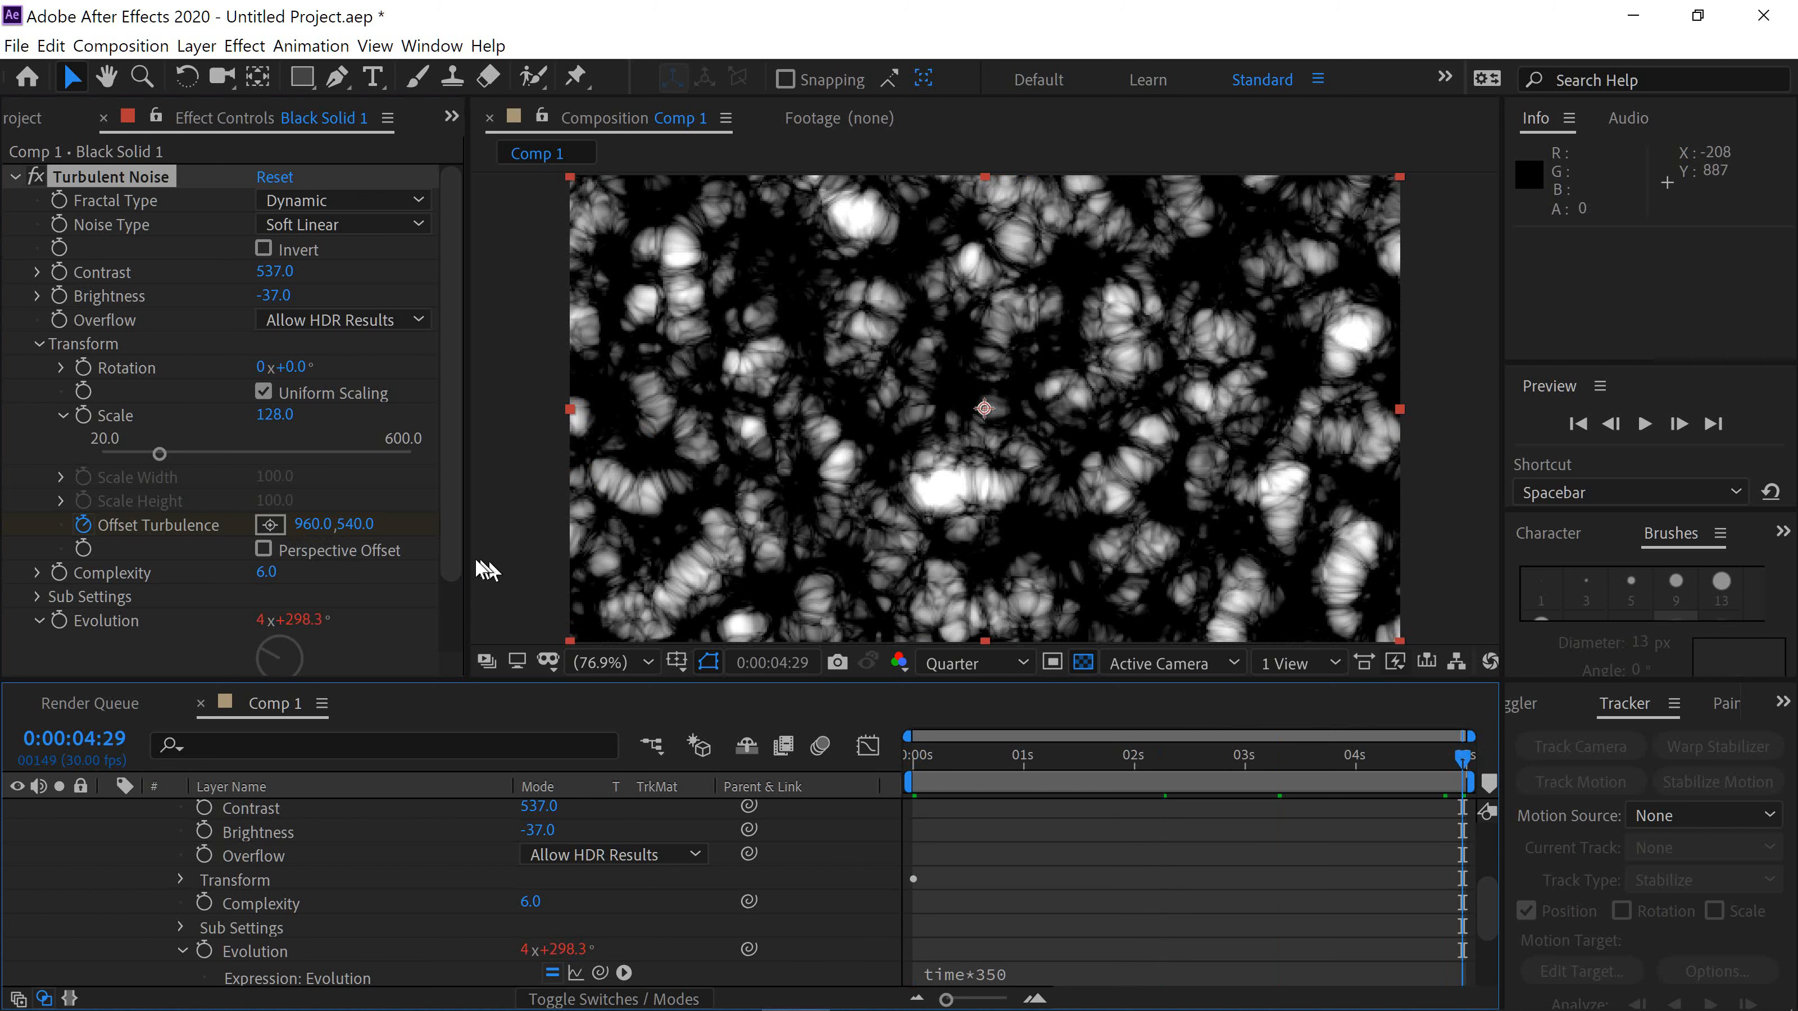
left_click(345, 524)
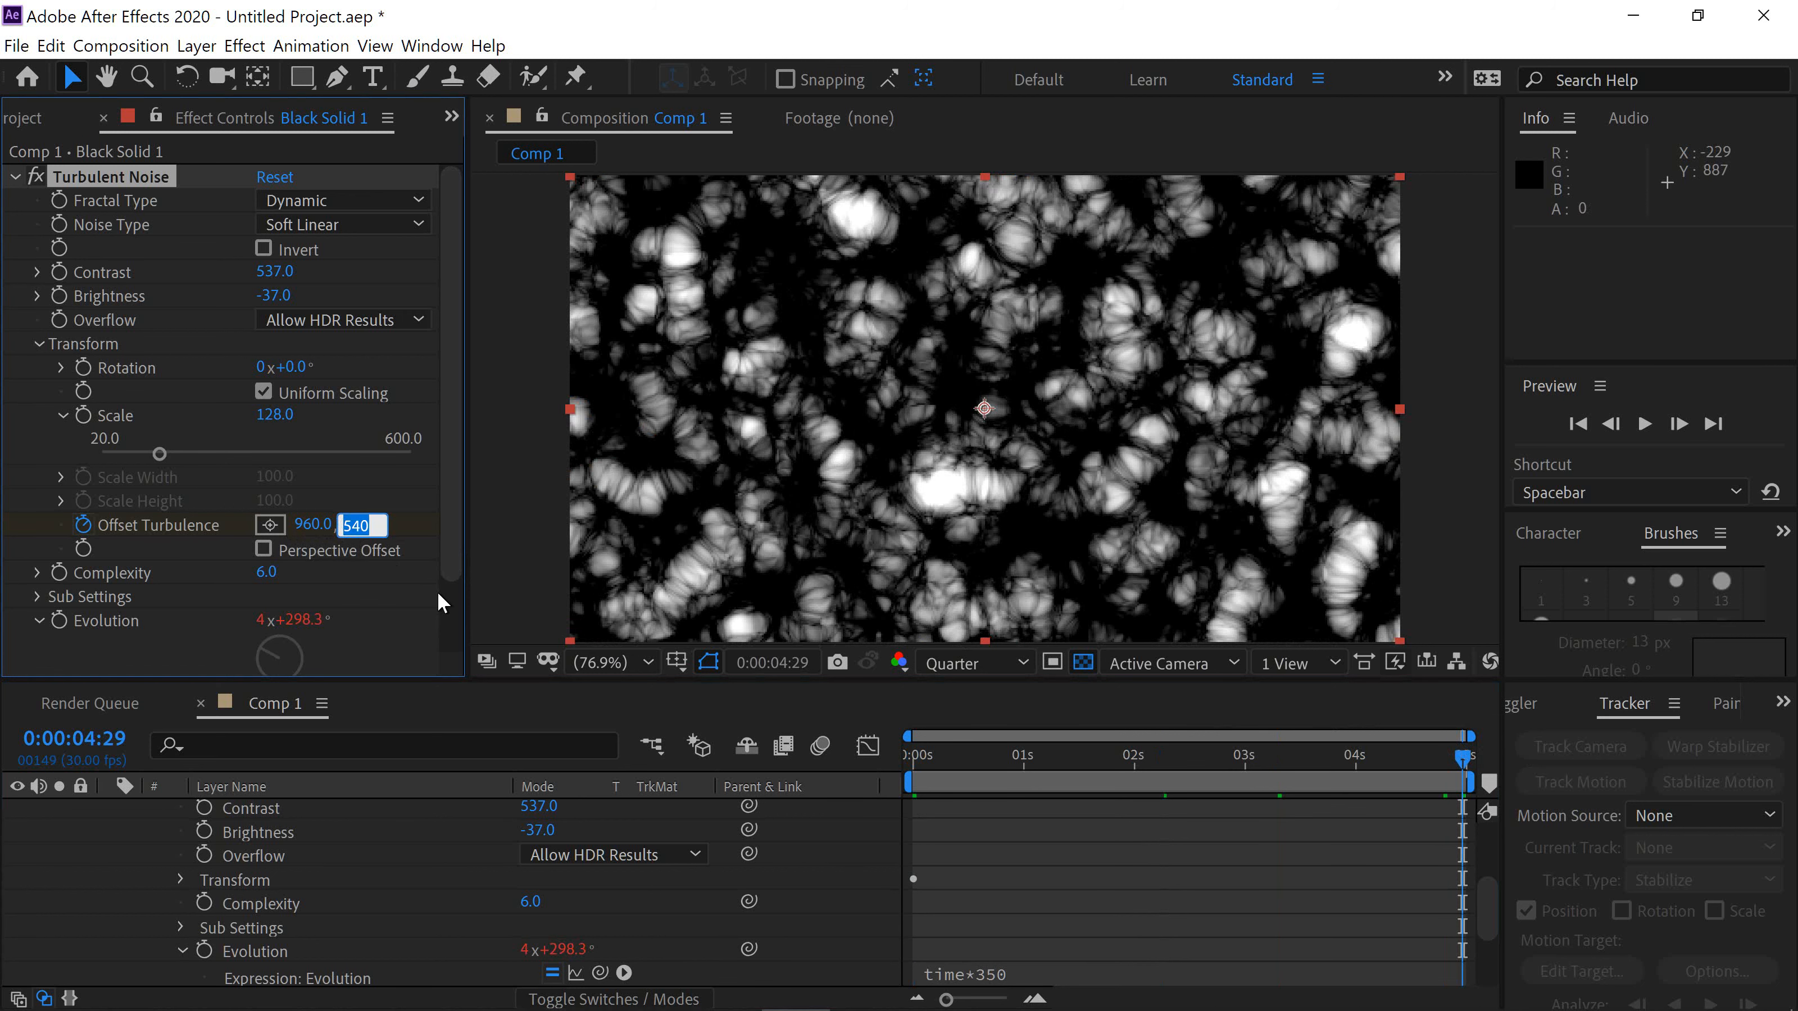
type("2600")
key("Return")
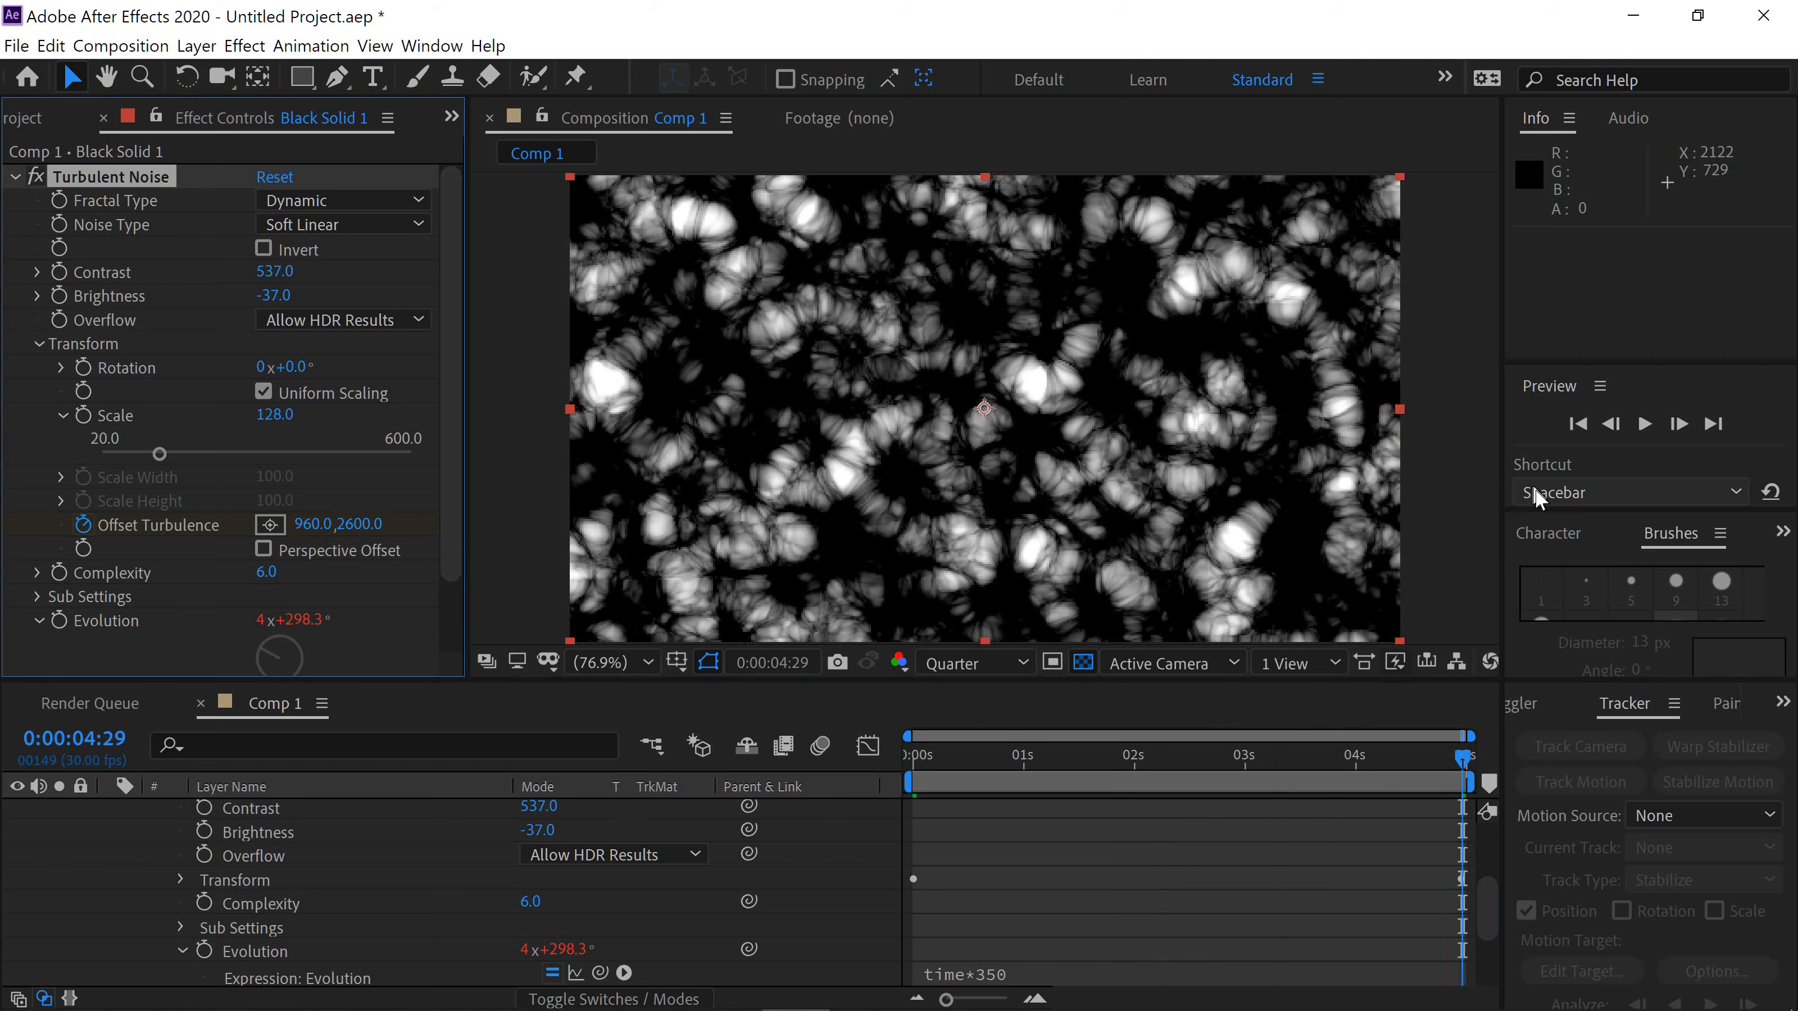
left_click(1651, 429)
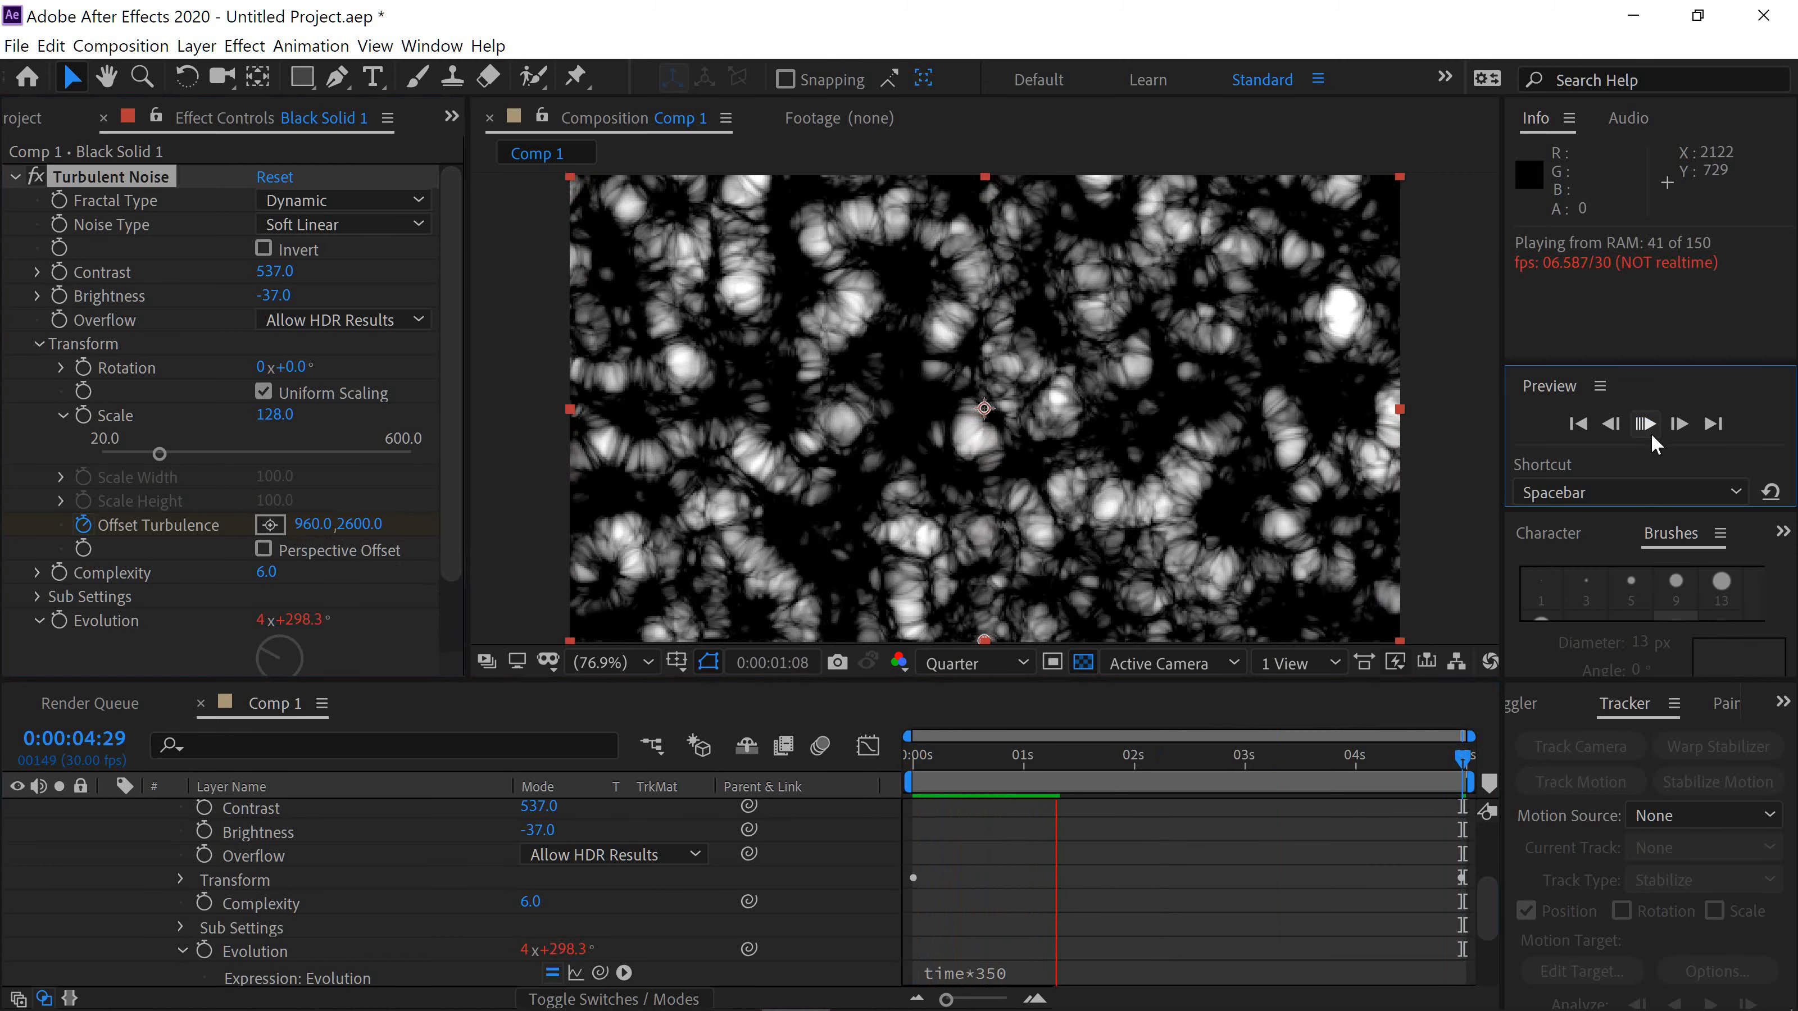
left_click(1646, 423)
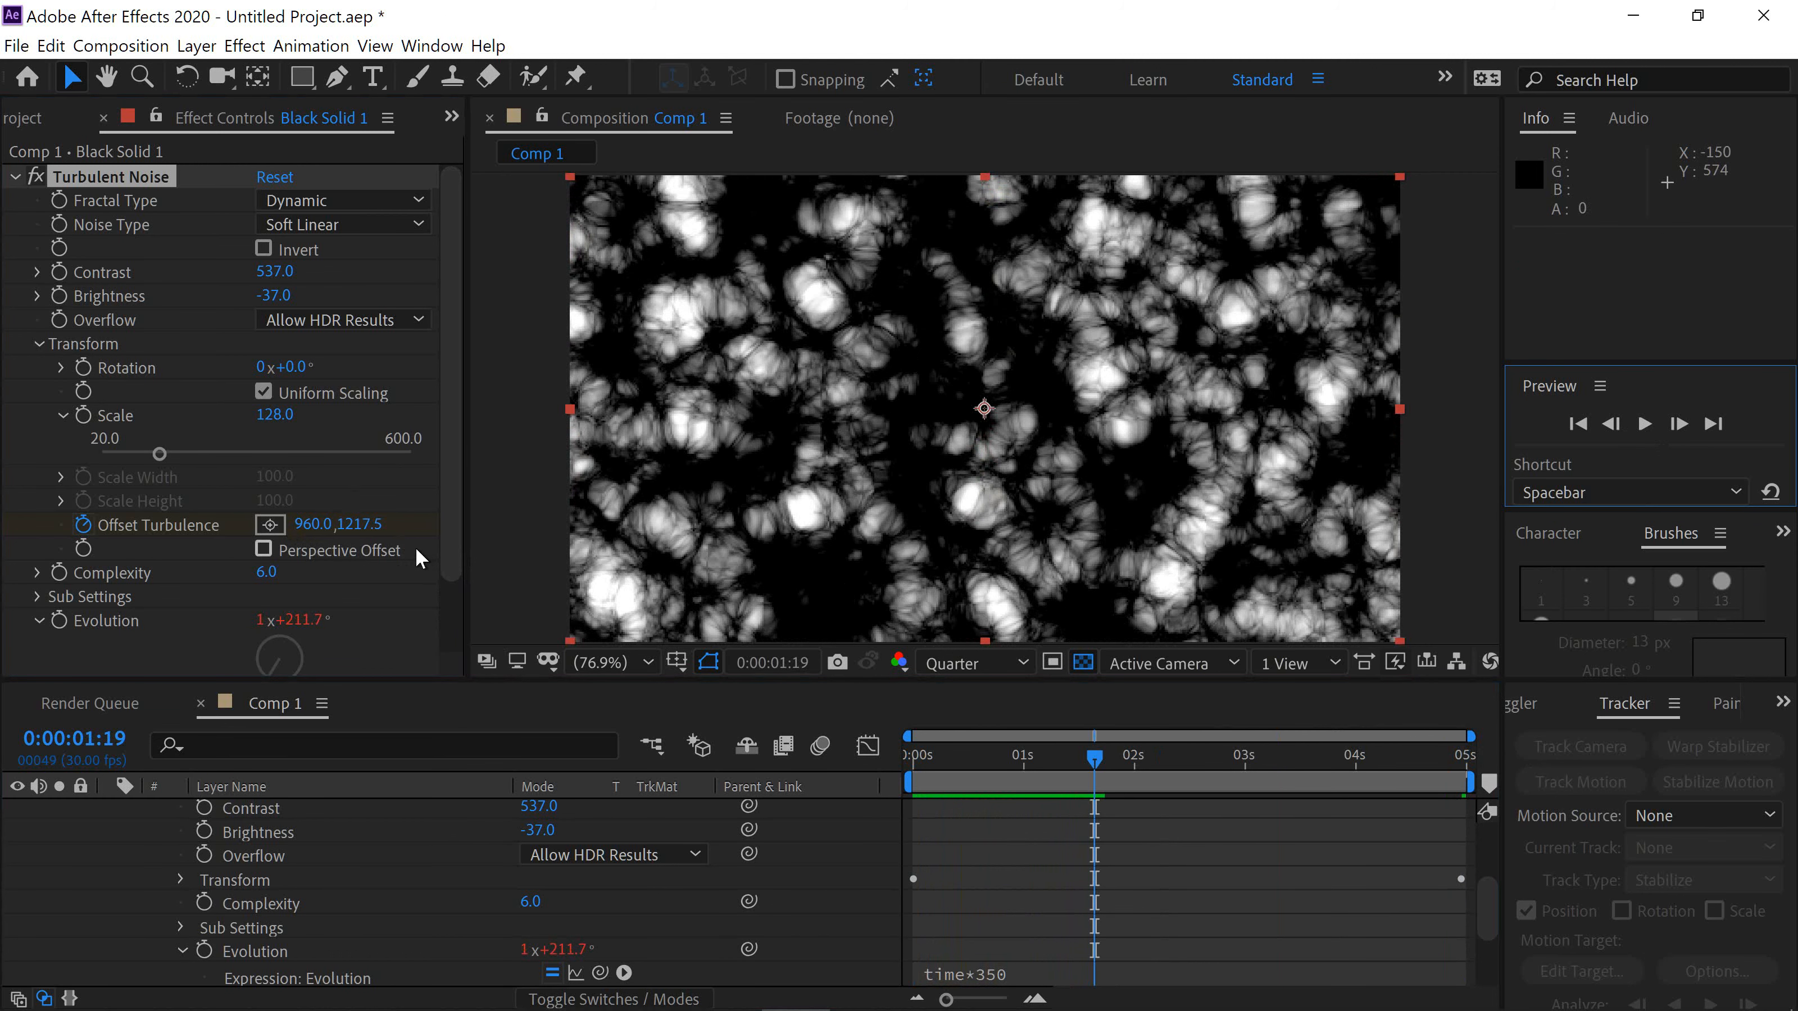
Add the Unsharp Mask and Turbulent Displace effects to the black solid.
key("ctrl+space")
type("un")
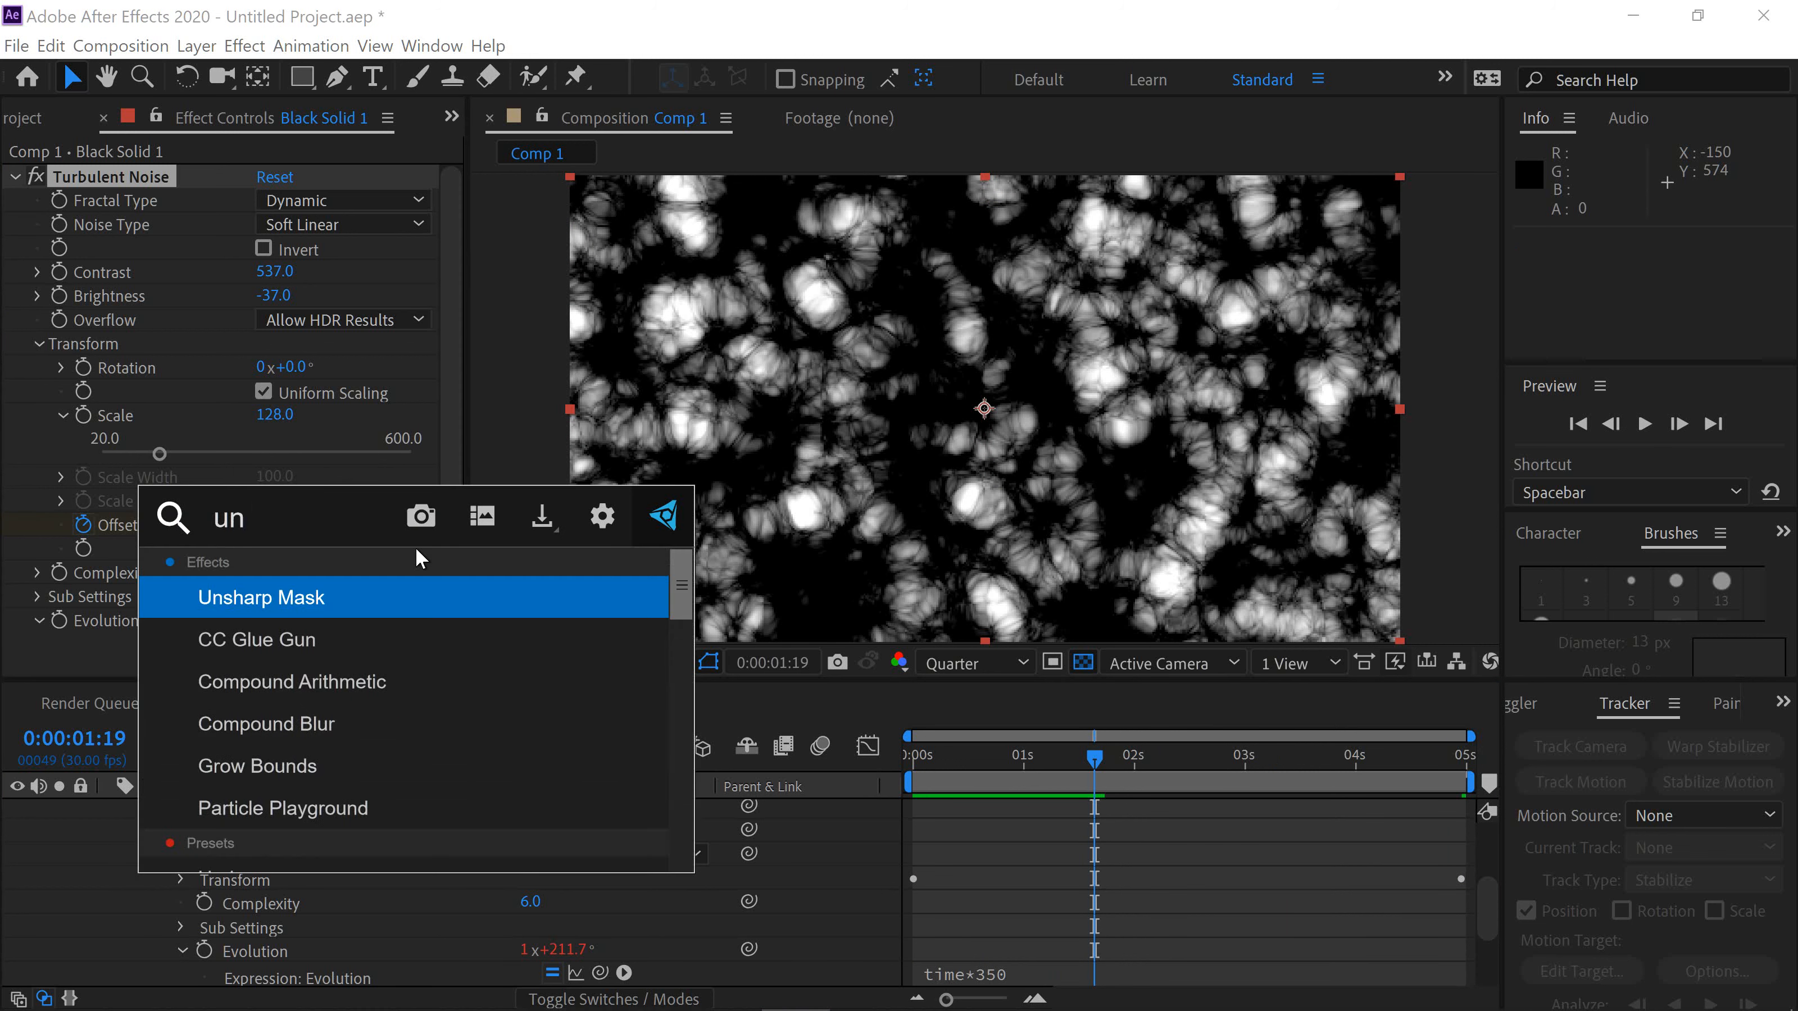
key("Return")
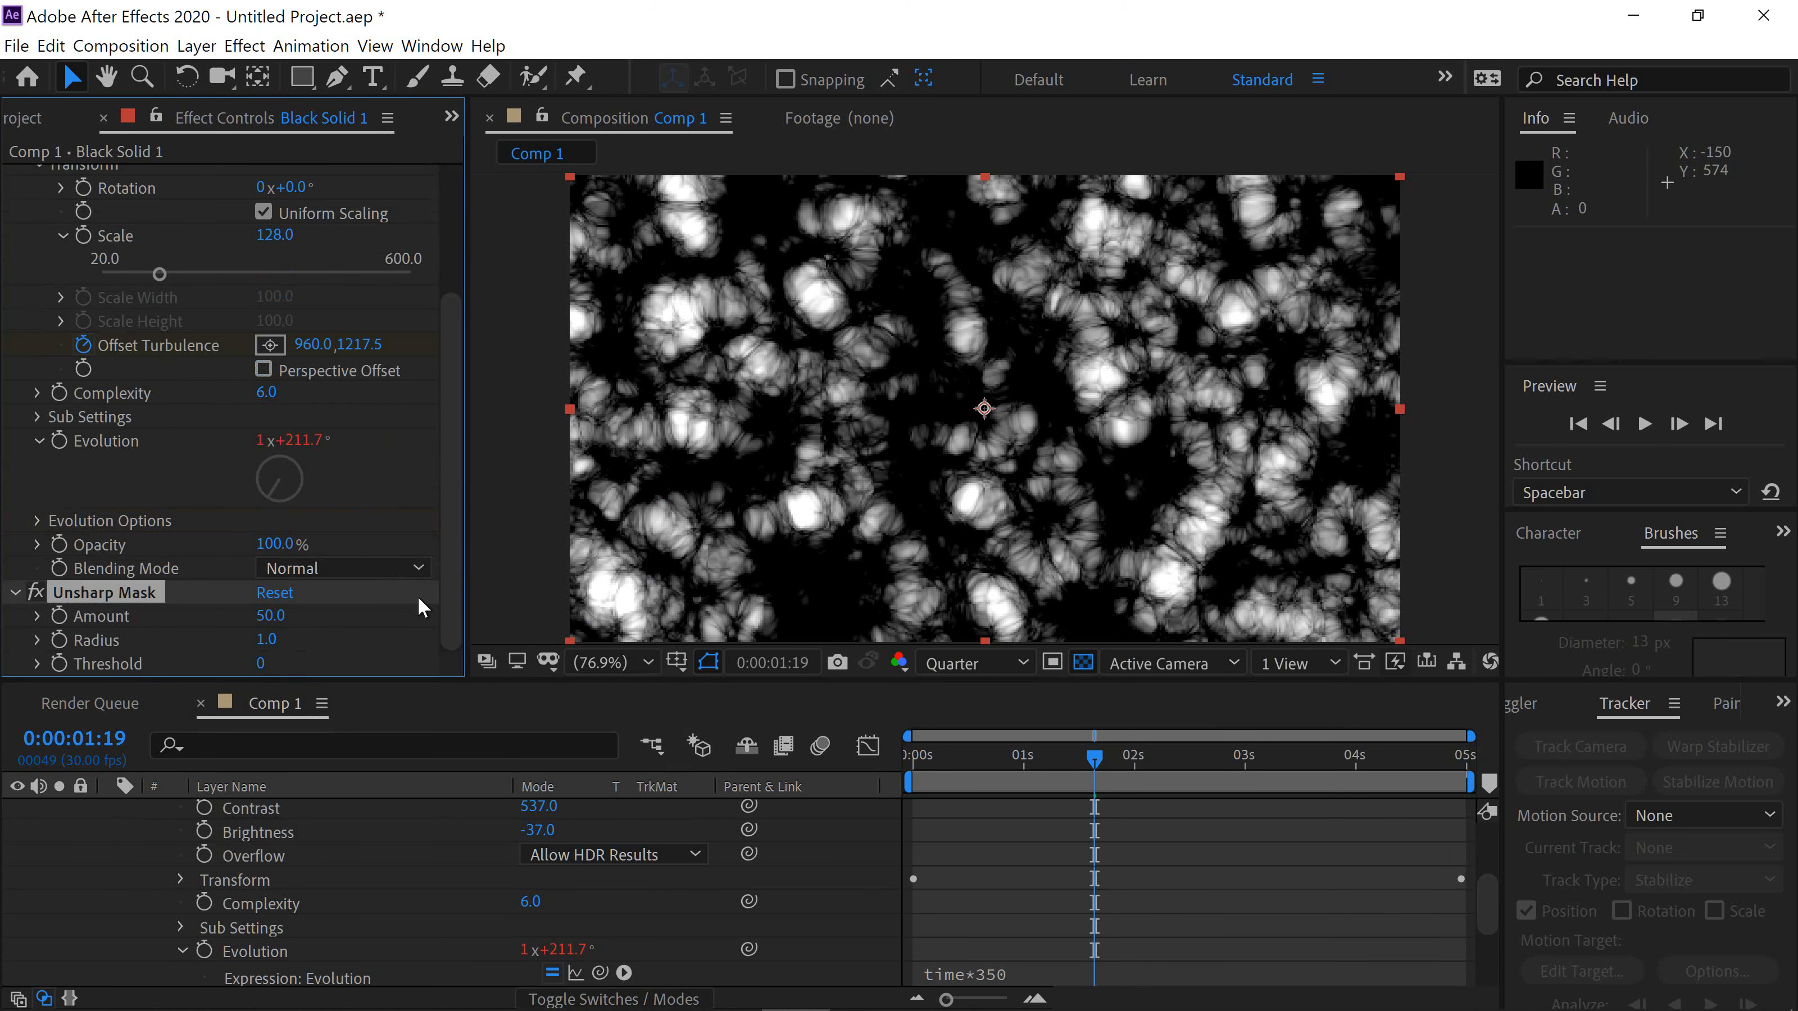
key("ctrl+space")
type("dis")
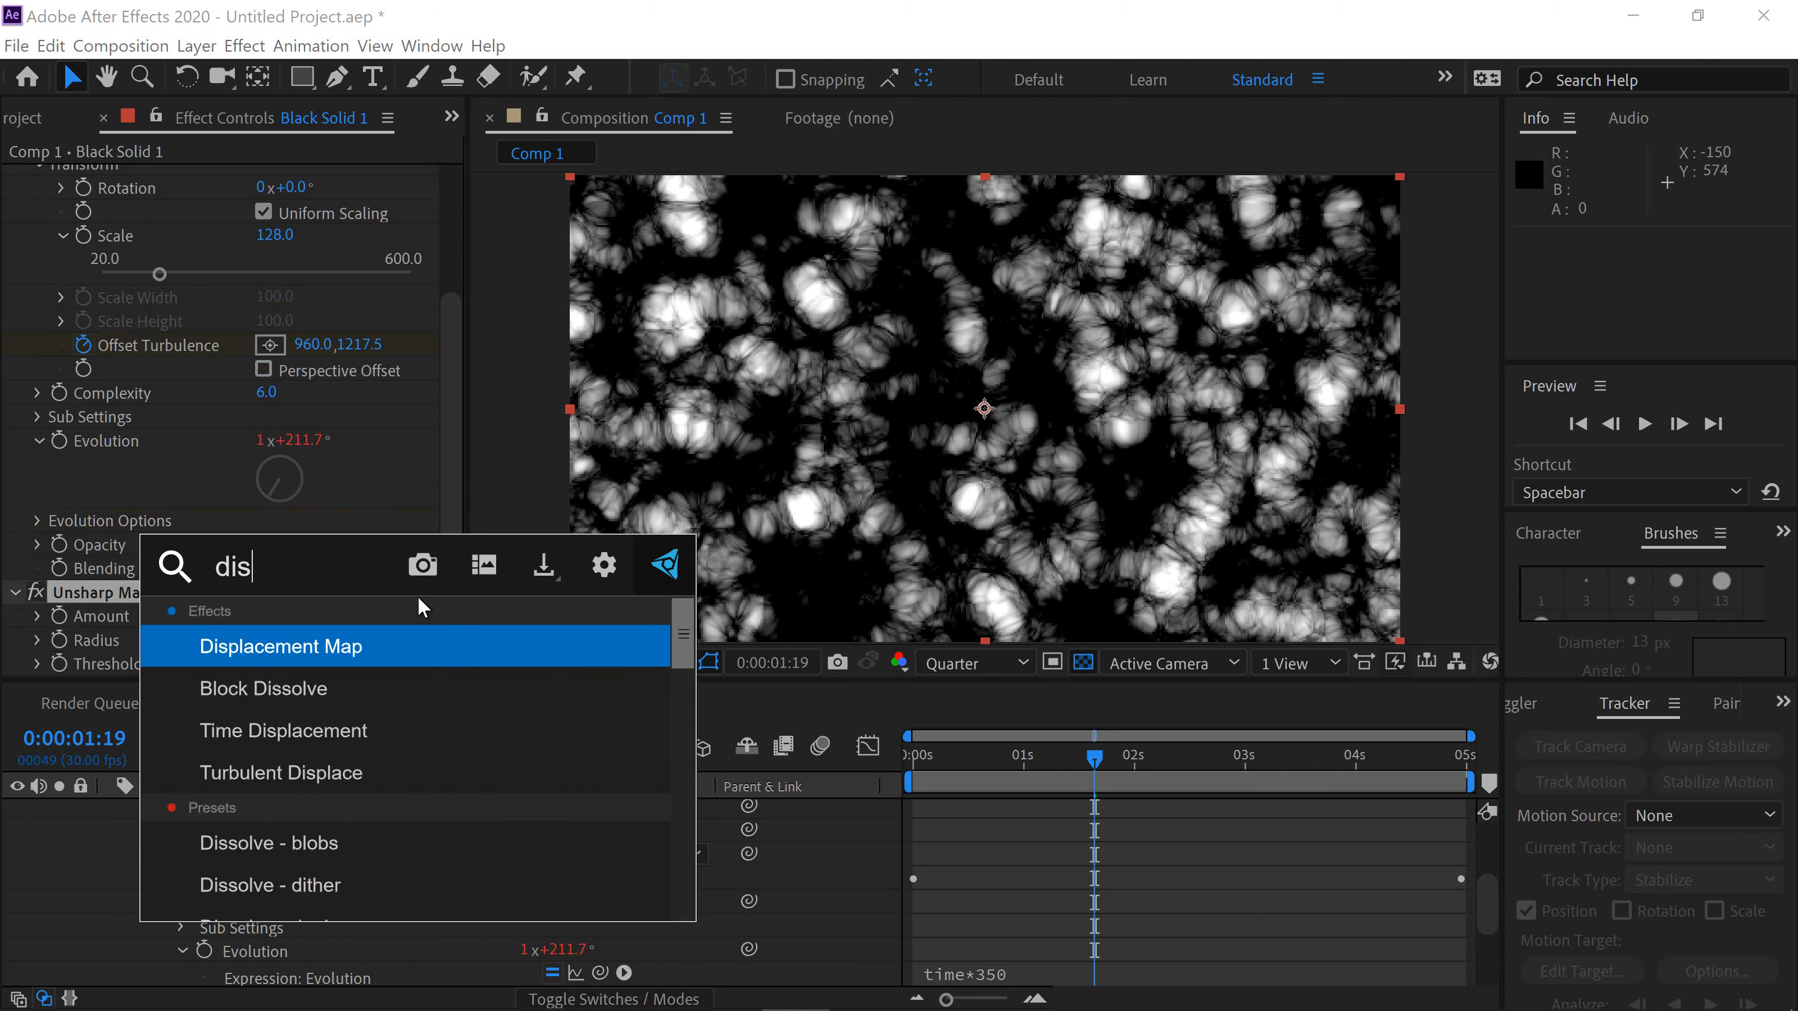
left_click(426, 759)
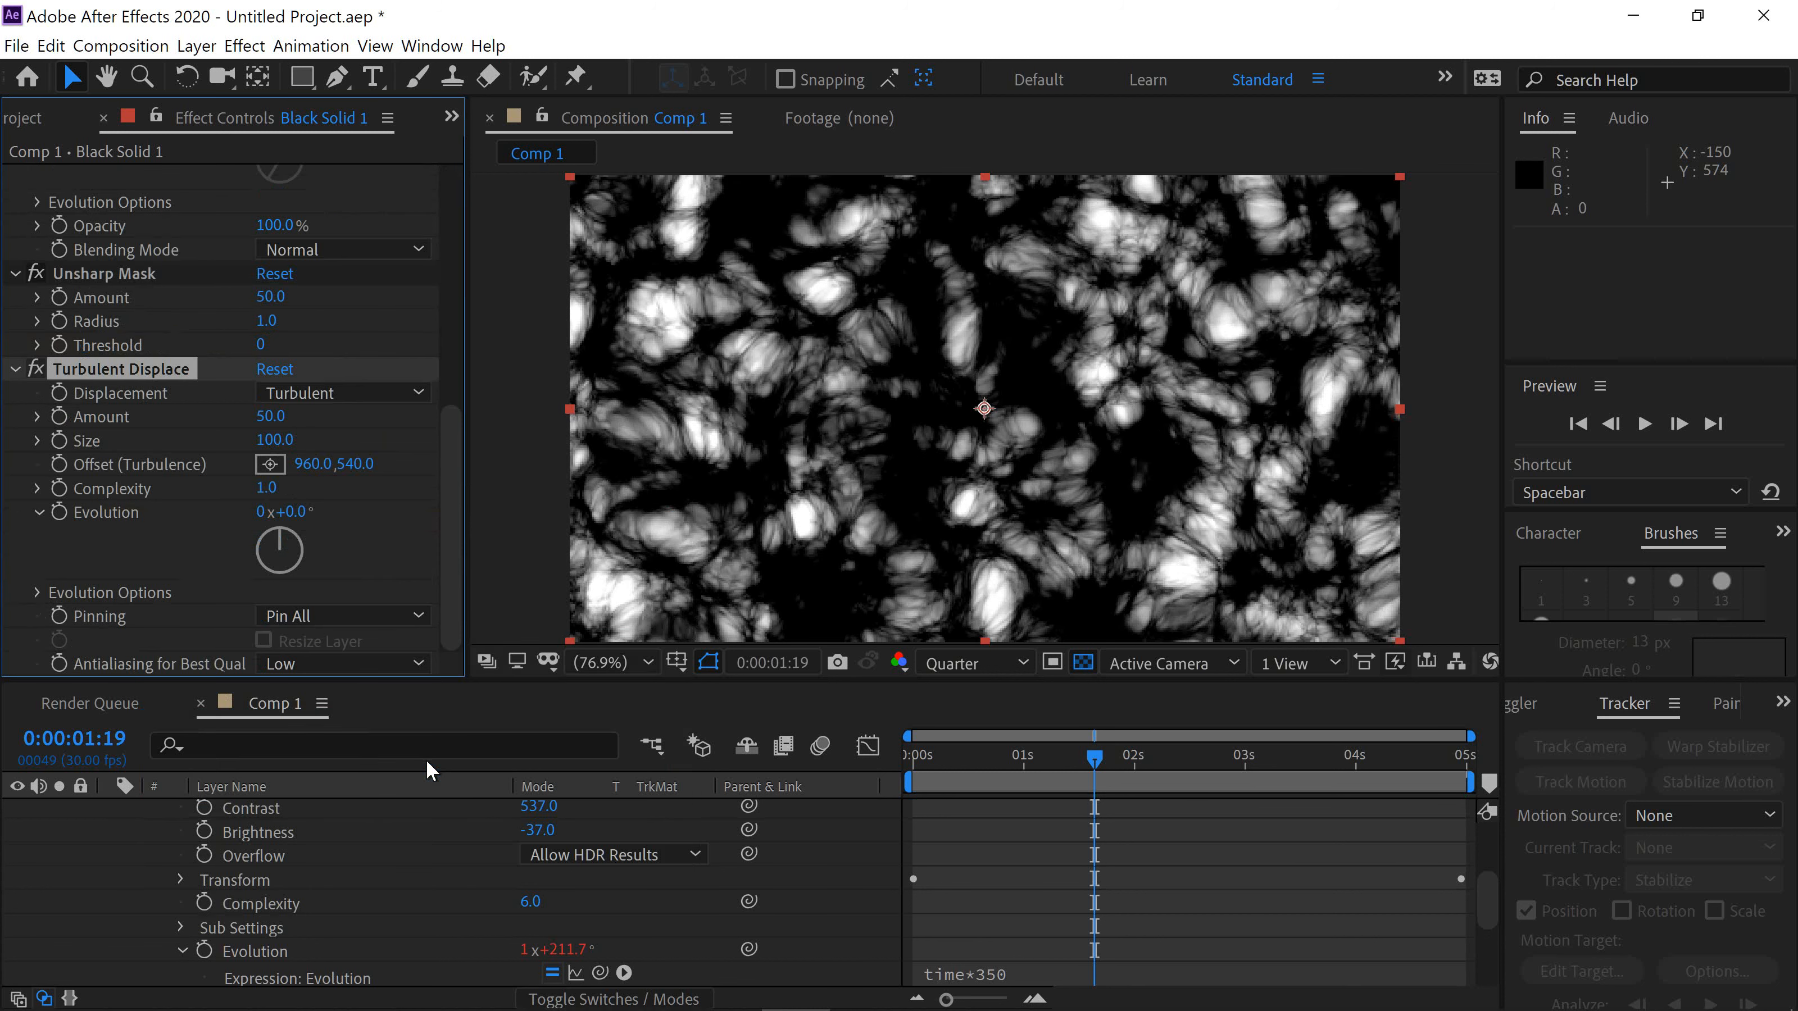
Set the Turbulent Displace amount to 25 and size to 50.
left_click(265, 418)
type("25")
key("Tab")
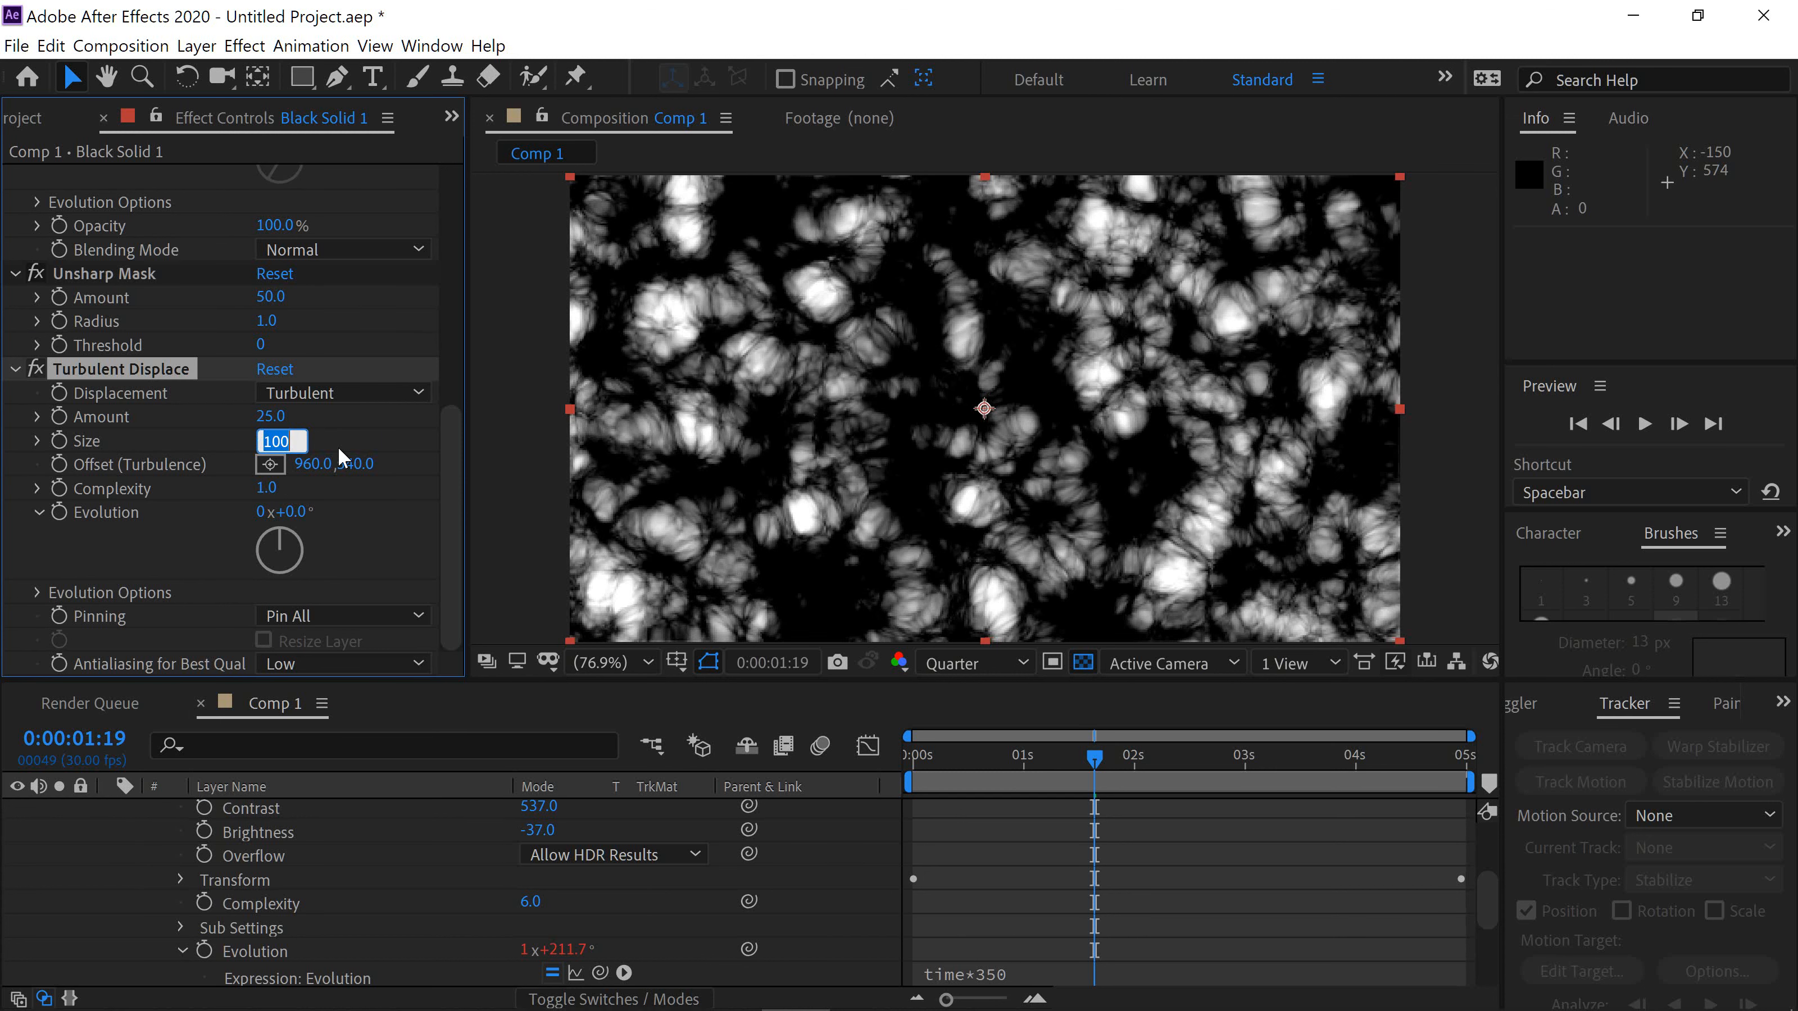
type("50")
key("Return")
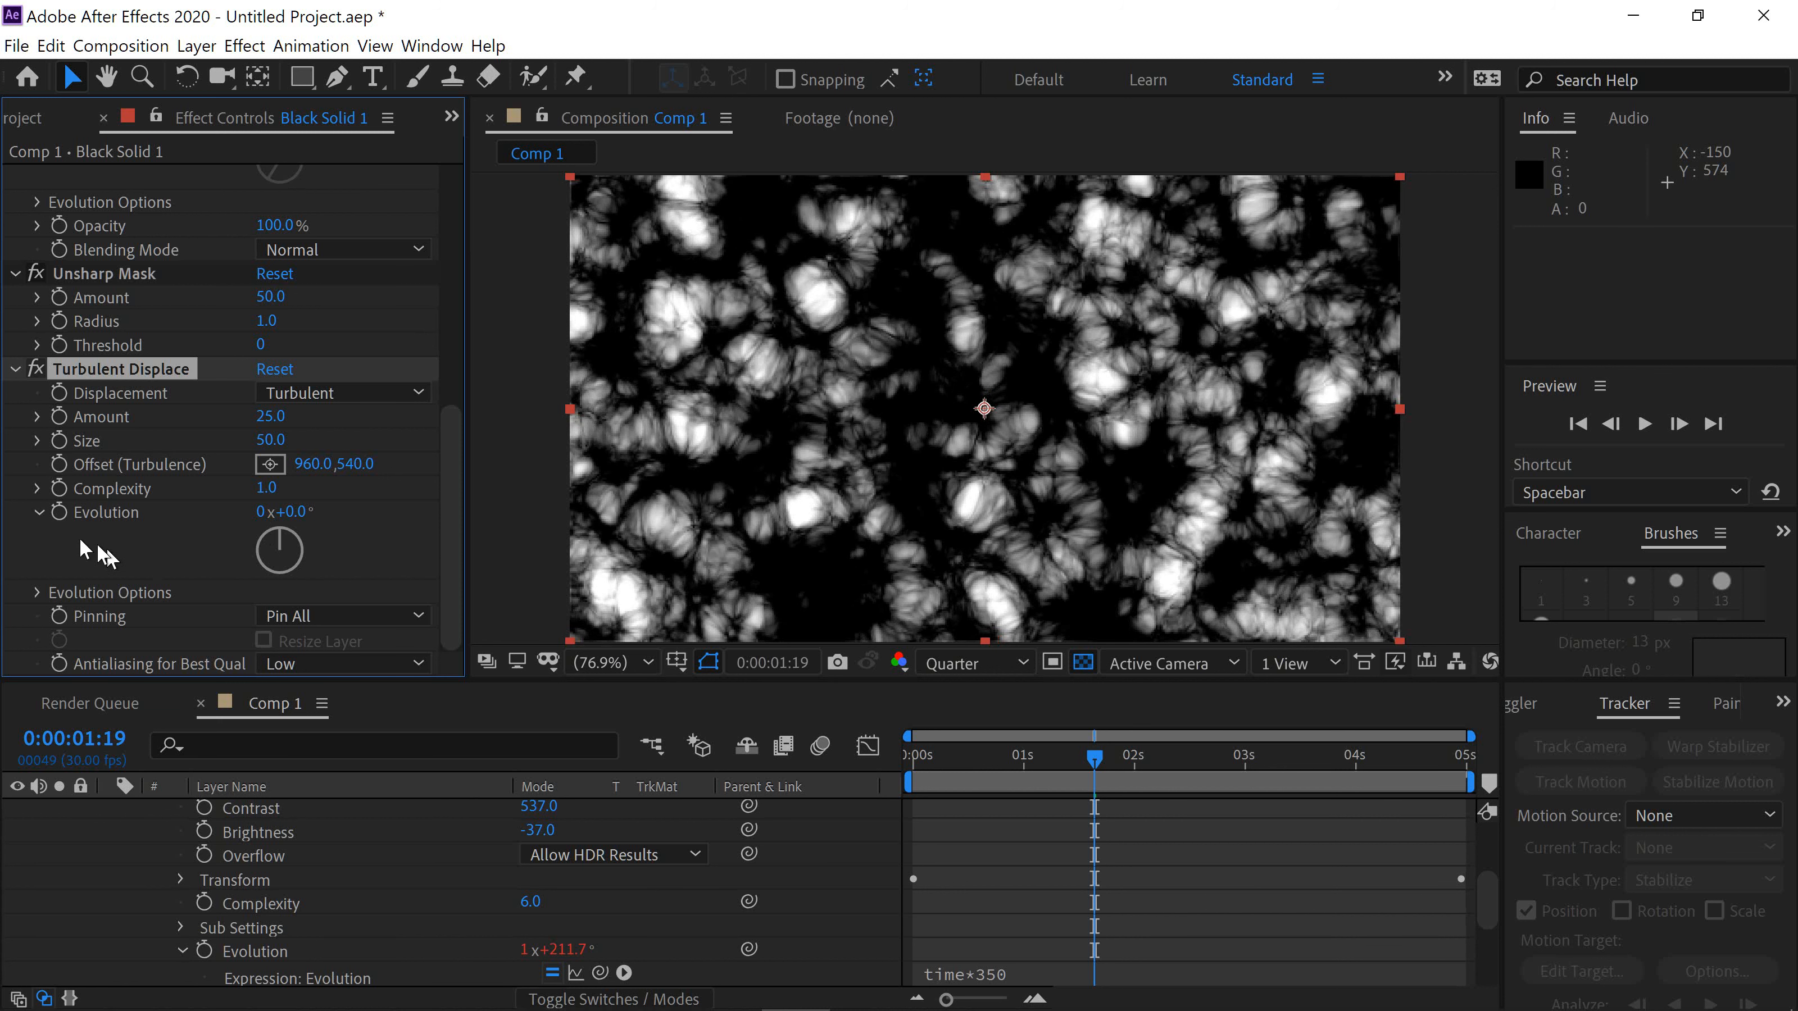
Animate the Turbulent Displace evolution with the expression time*350 and preview the animation.
left_click(59, 511, "alt")
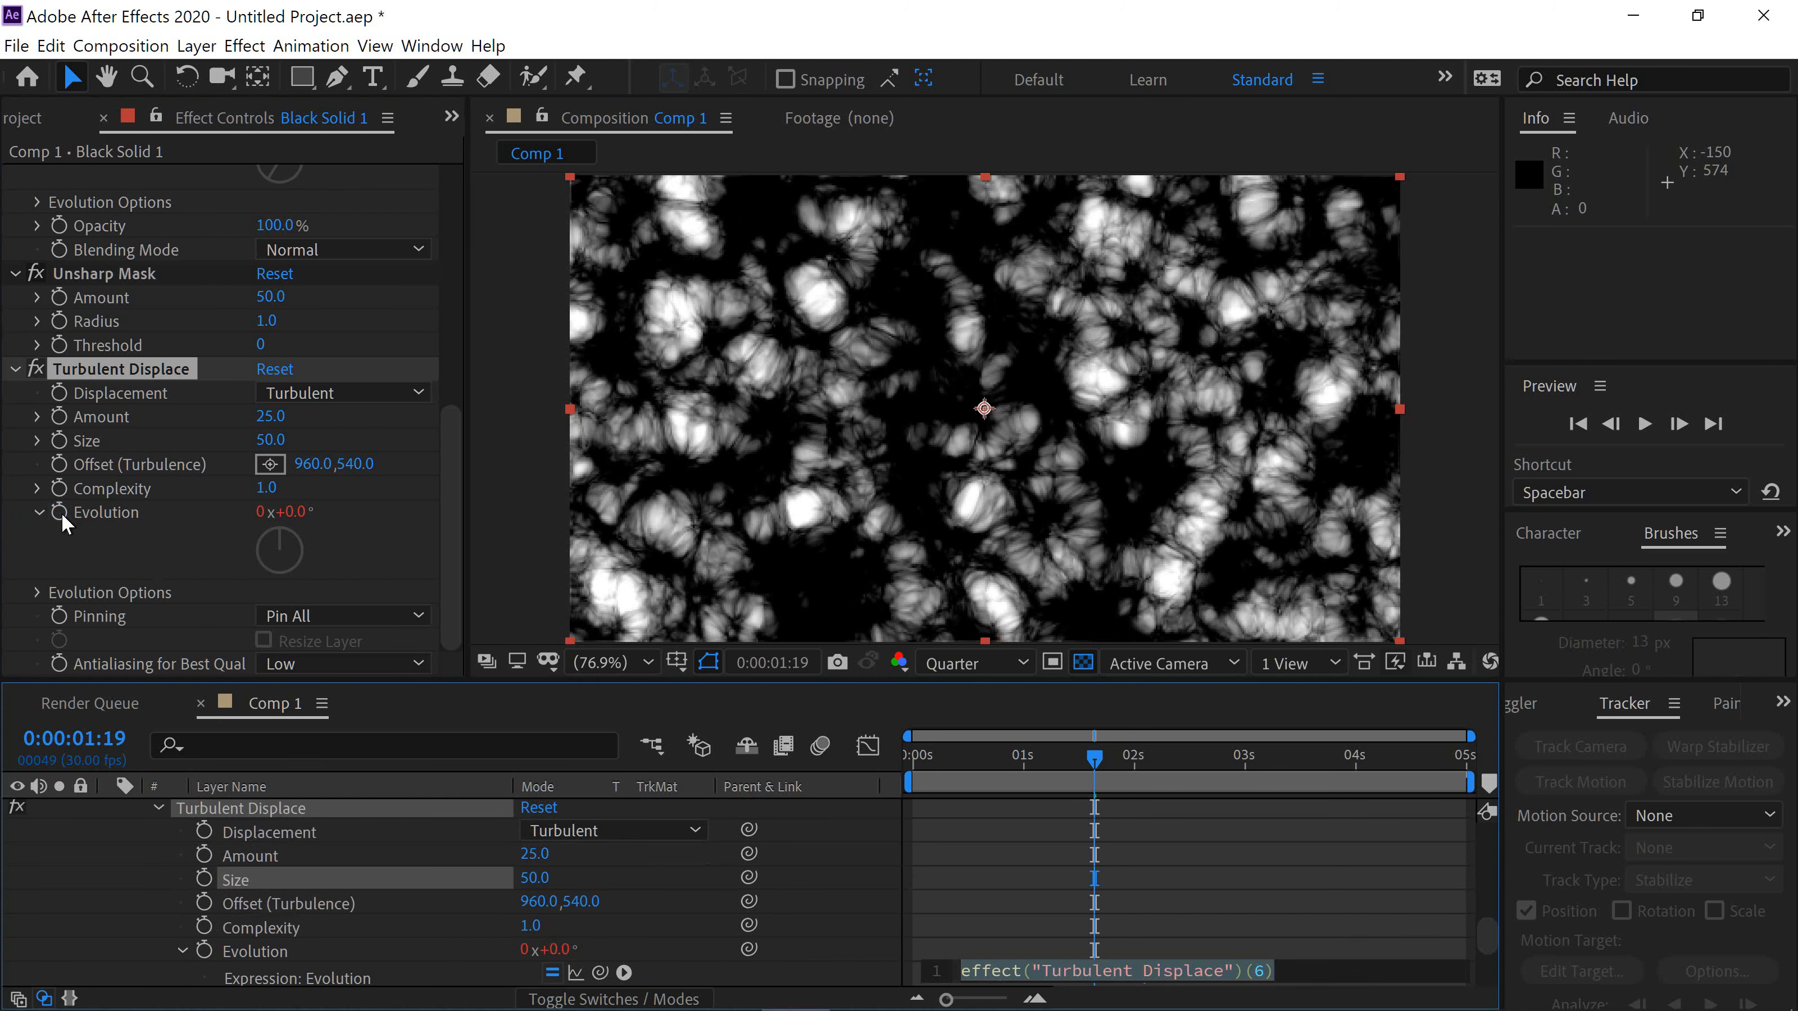
type("time")
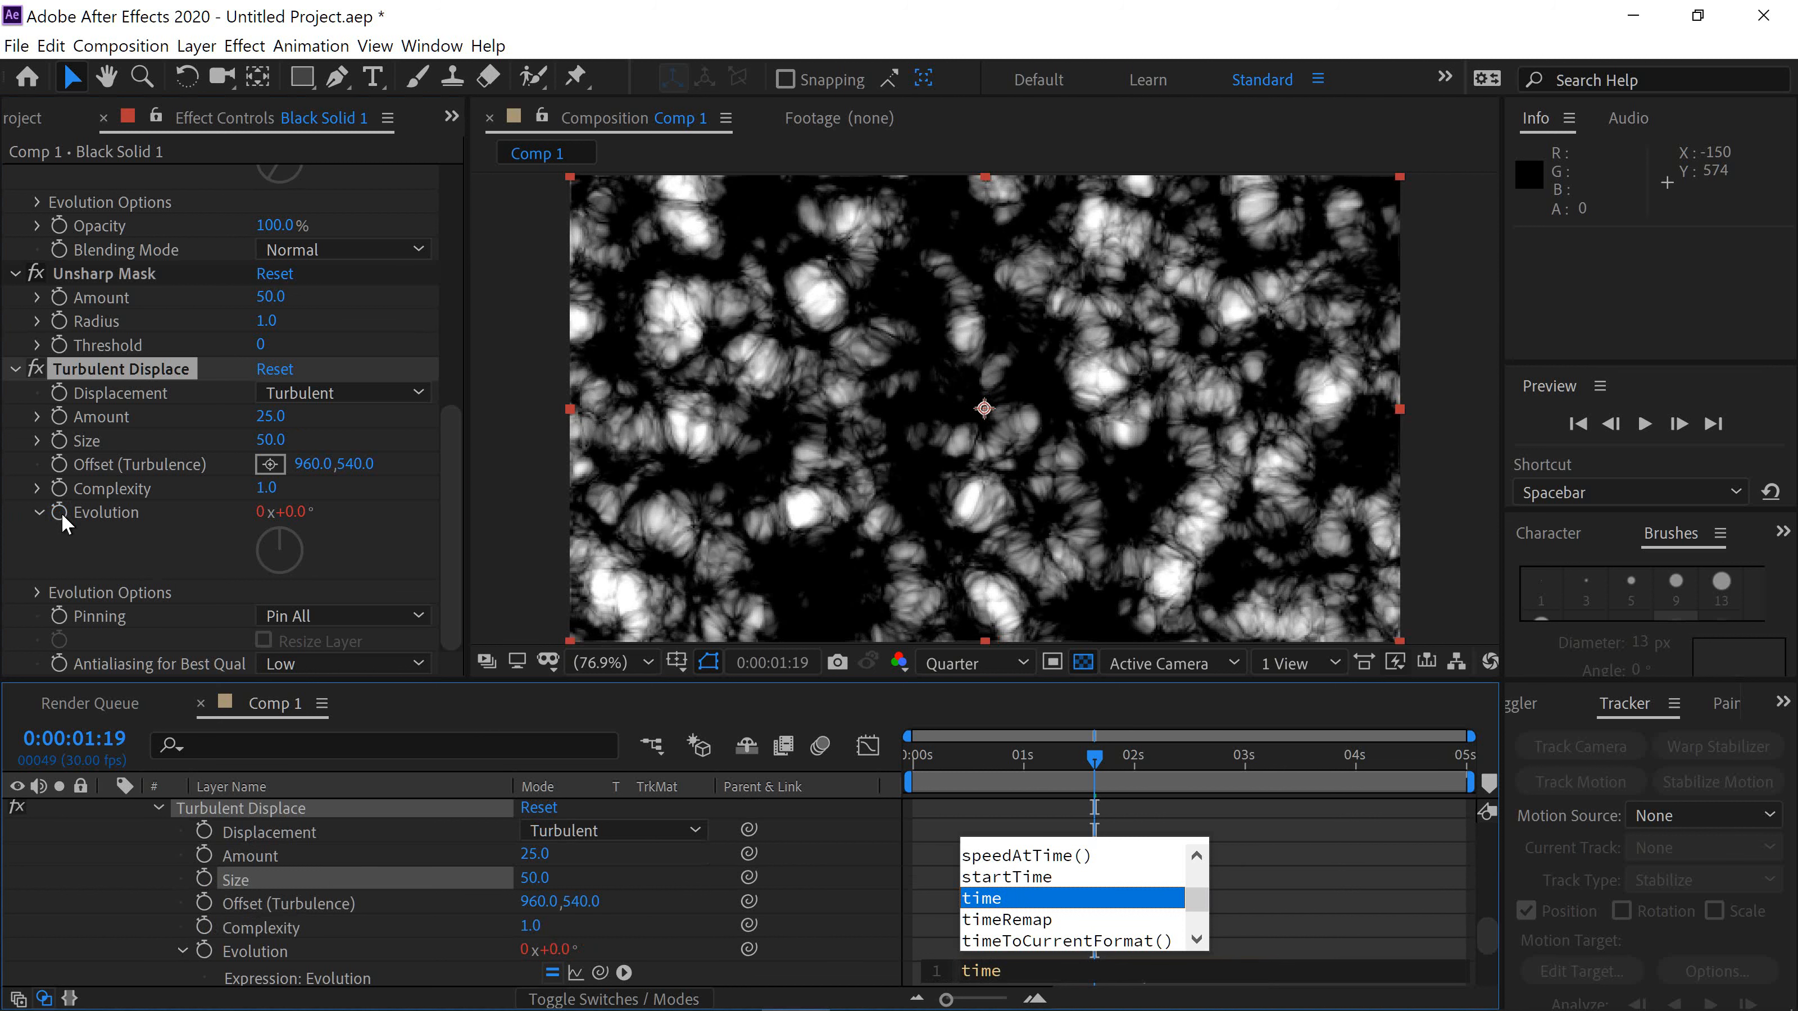
type("*3")
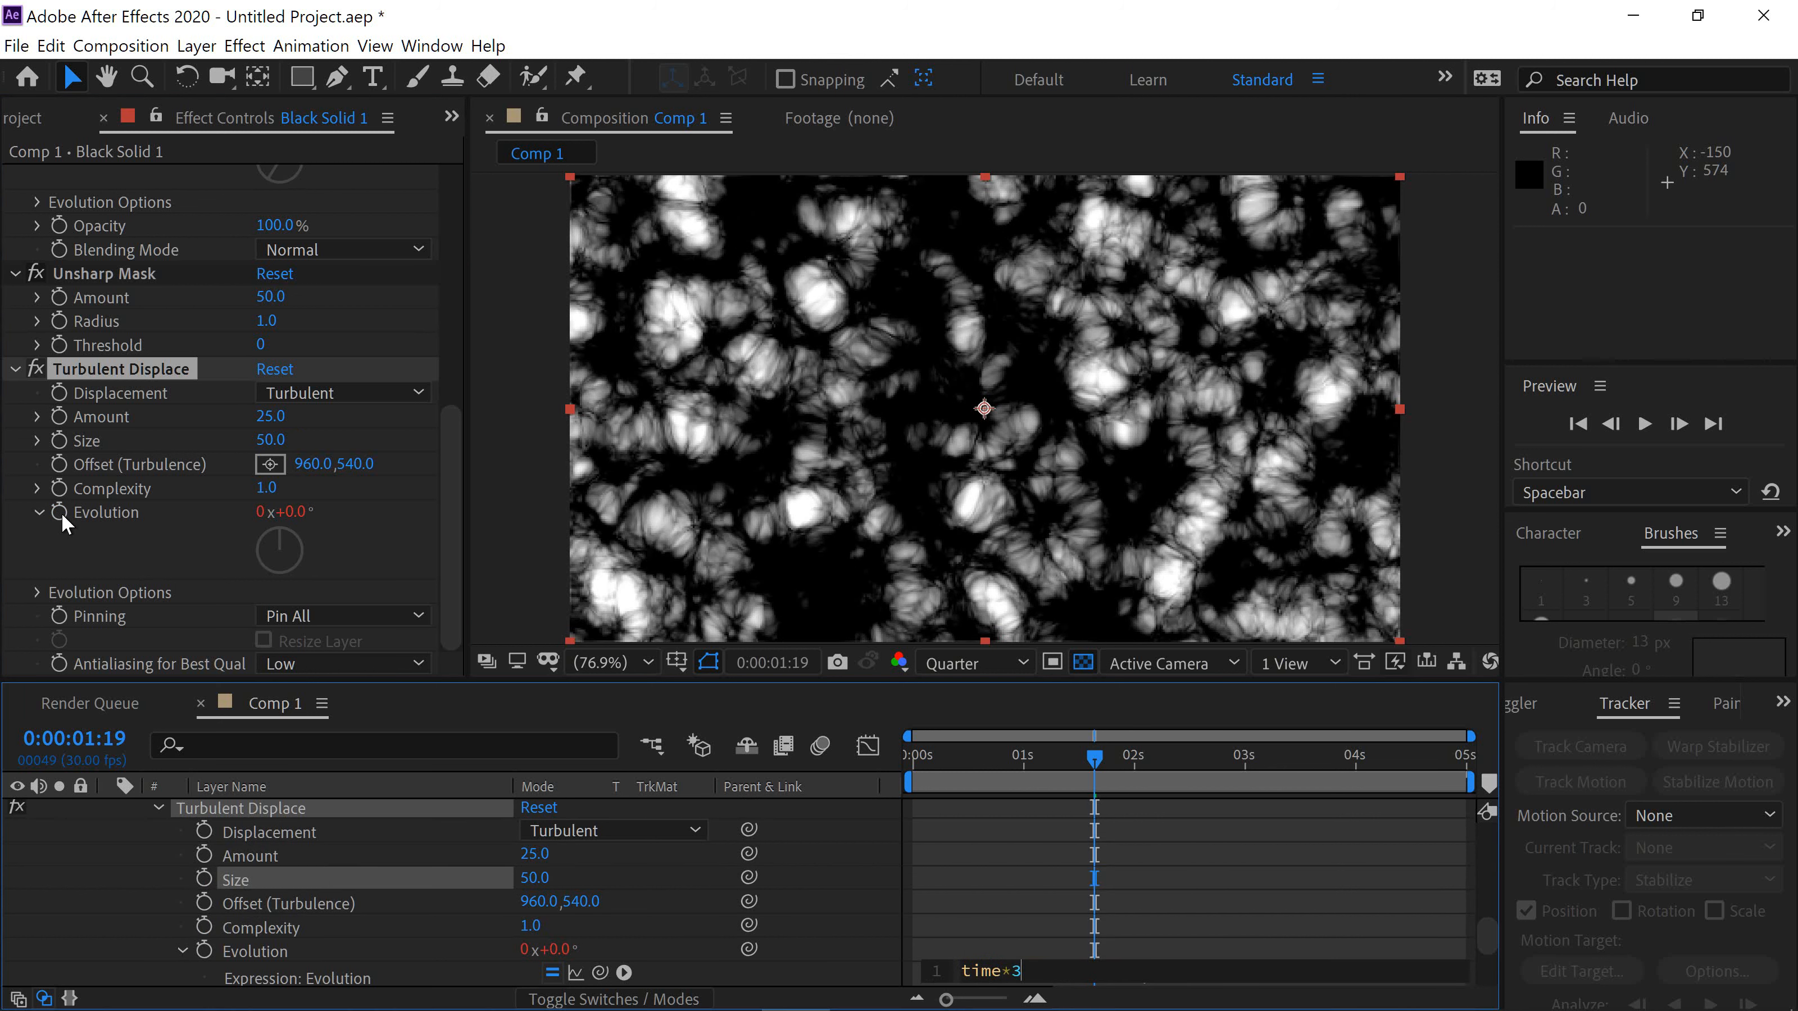
type("50")
left_click(75, 877)
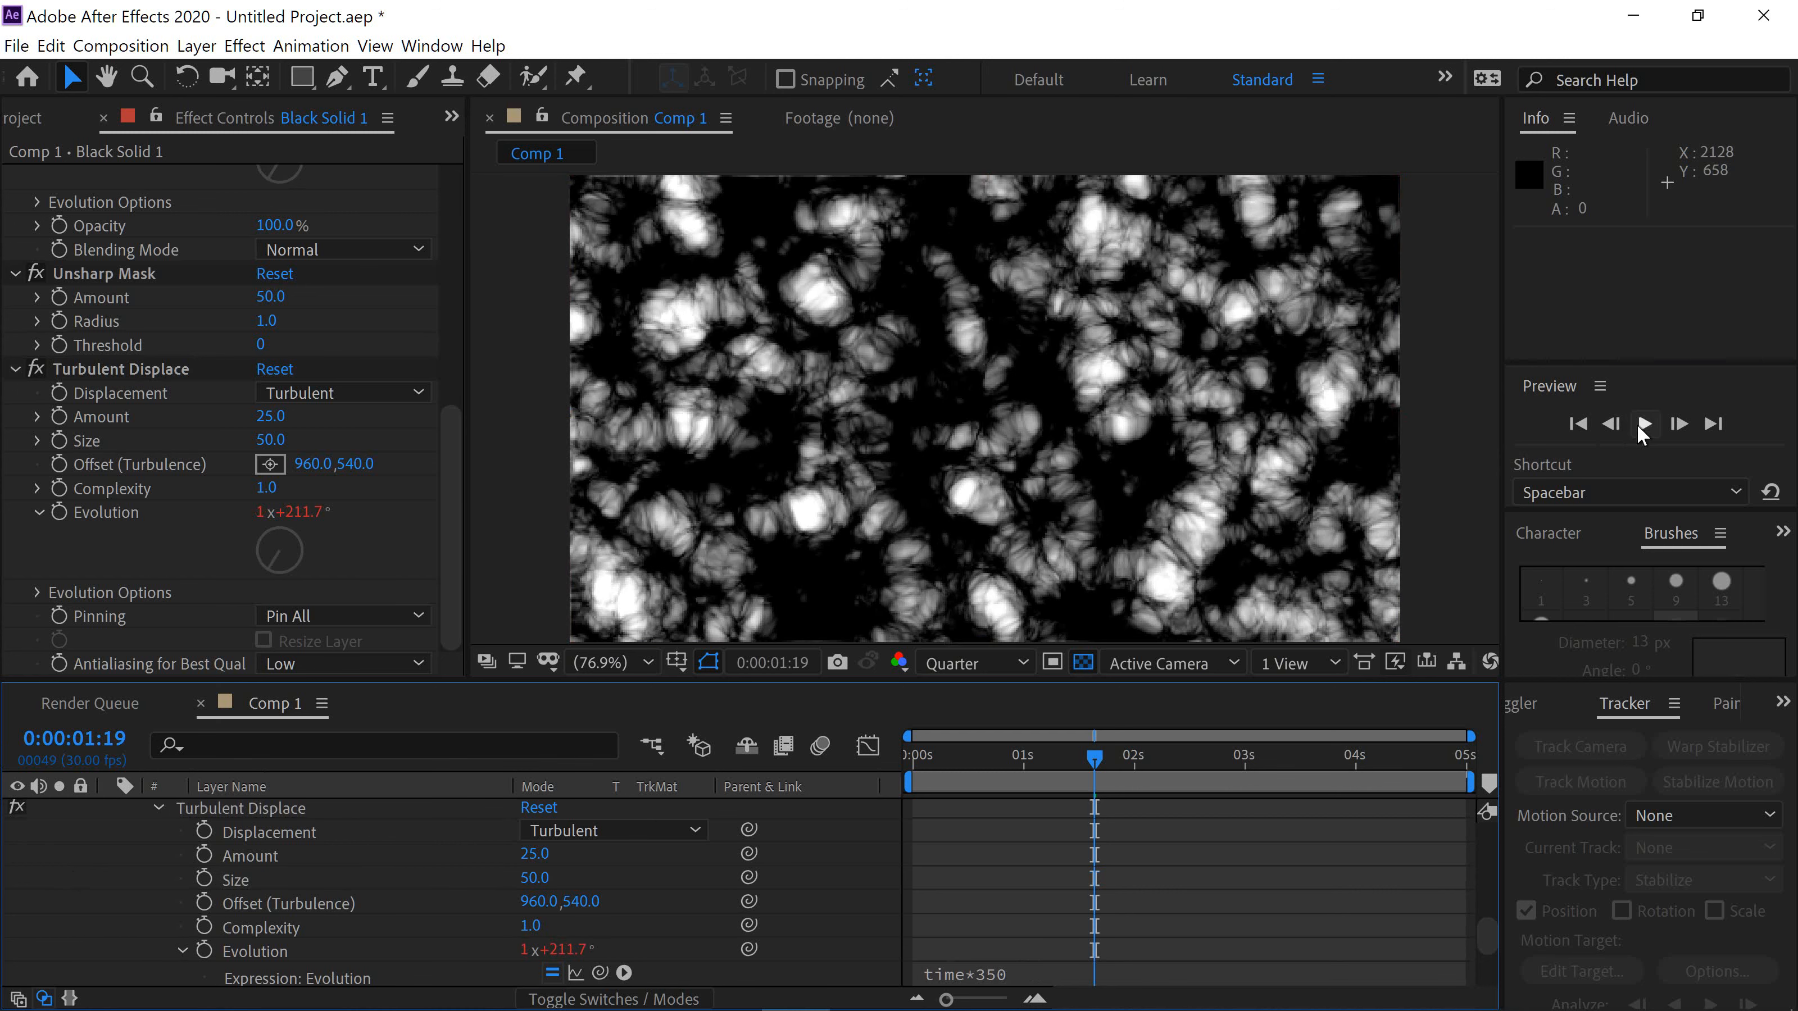
left_click(1644, 423)
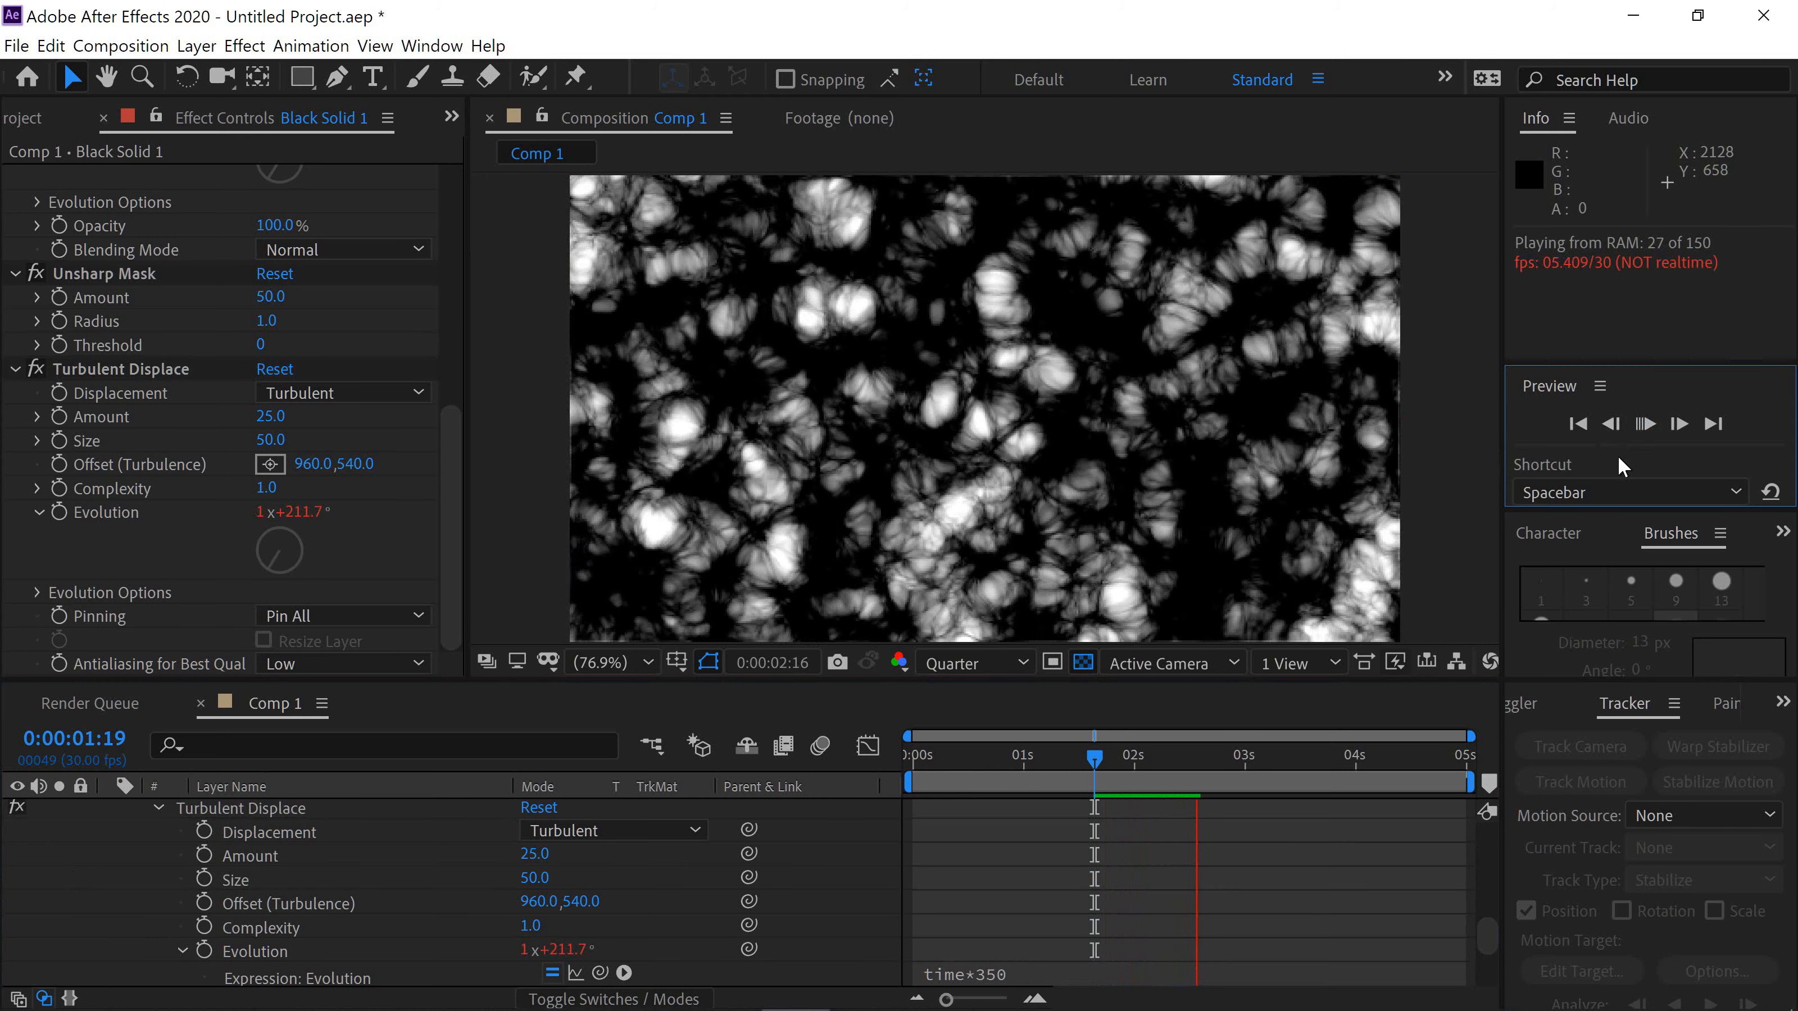
left_click(1641, 428)
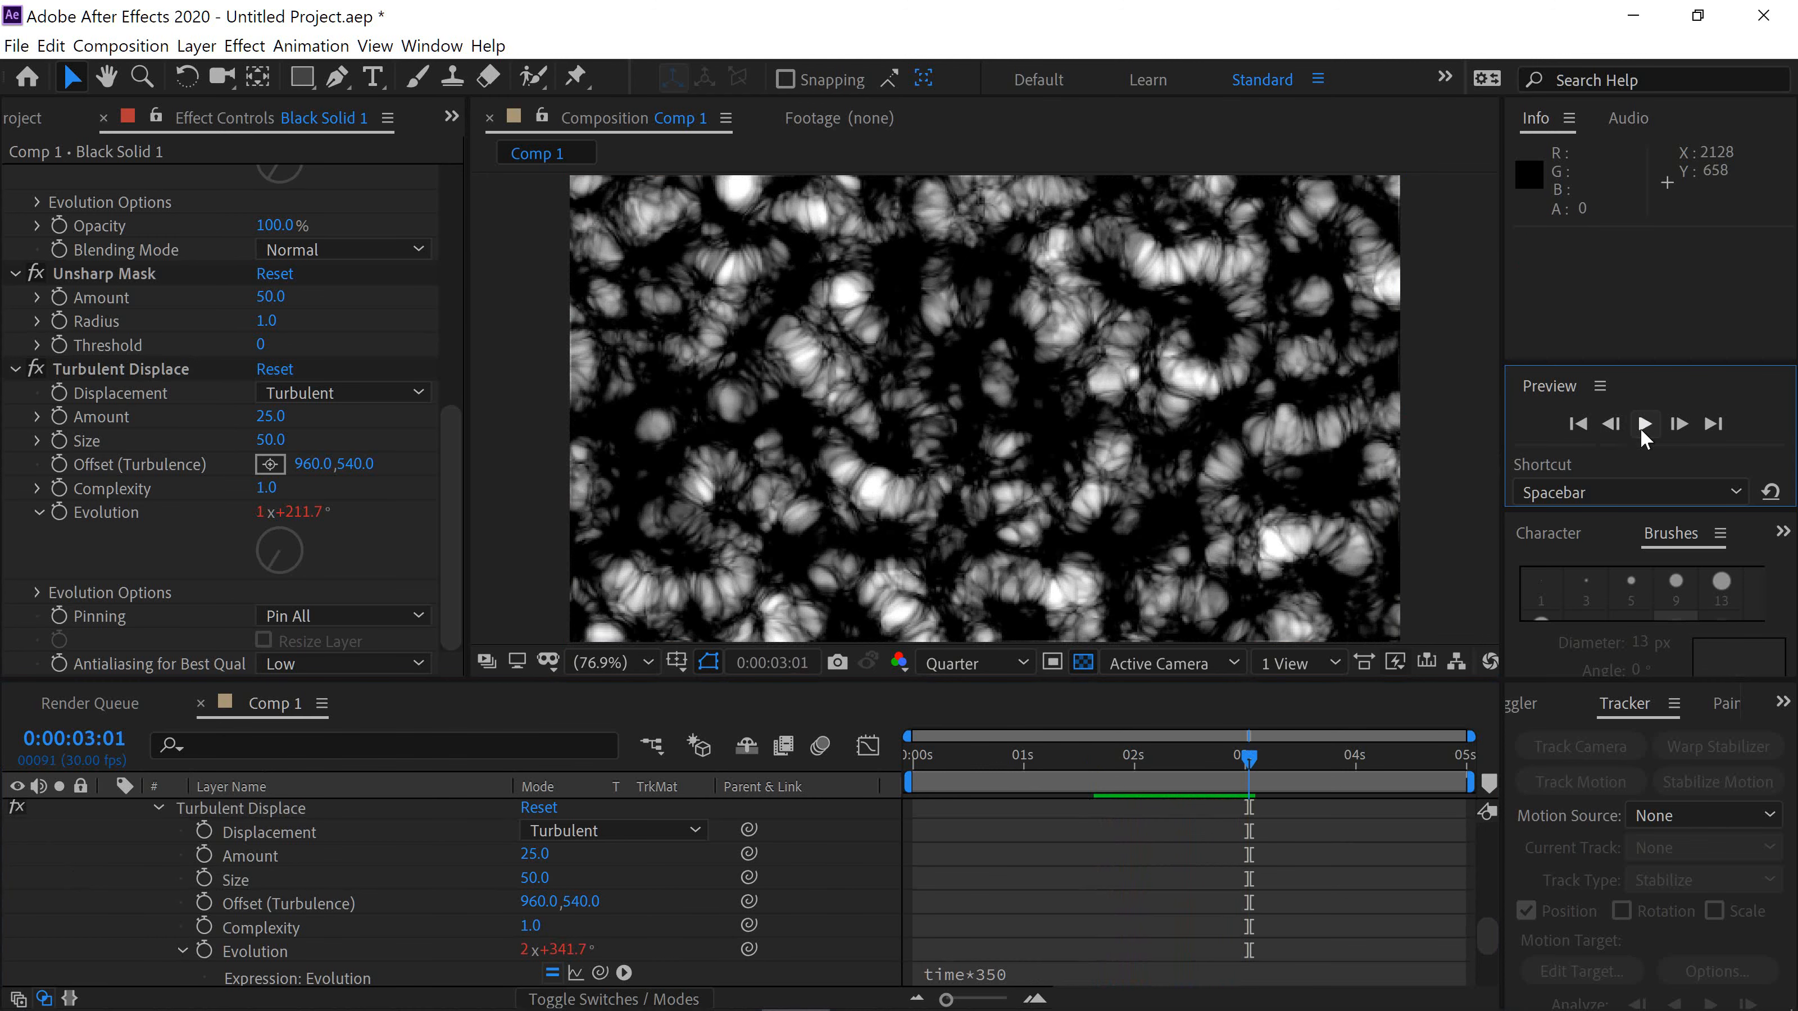
Rename the black solid layer as Energy.
left_click(1000, 755)
scroll(991, 561, "down", 1)
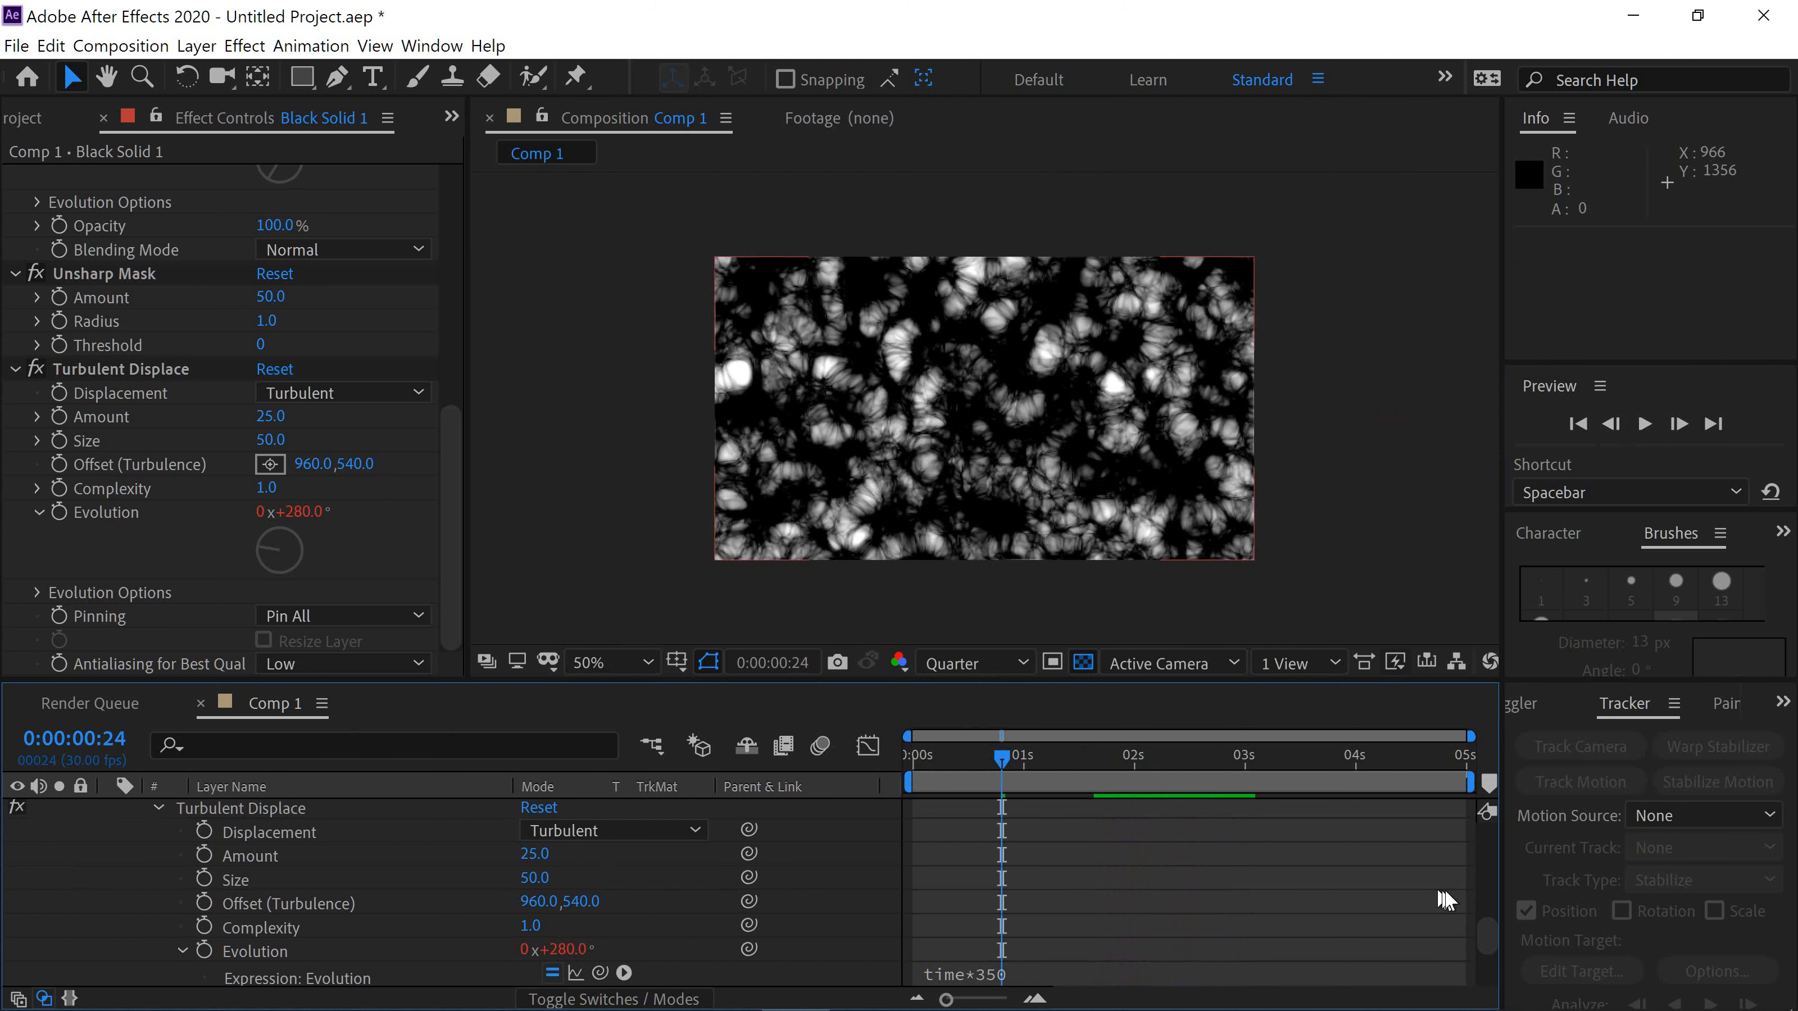
scroll(1486, 835, "up", 3)
scroll(1486, 828, "up", 5)
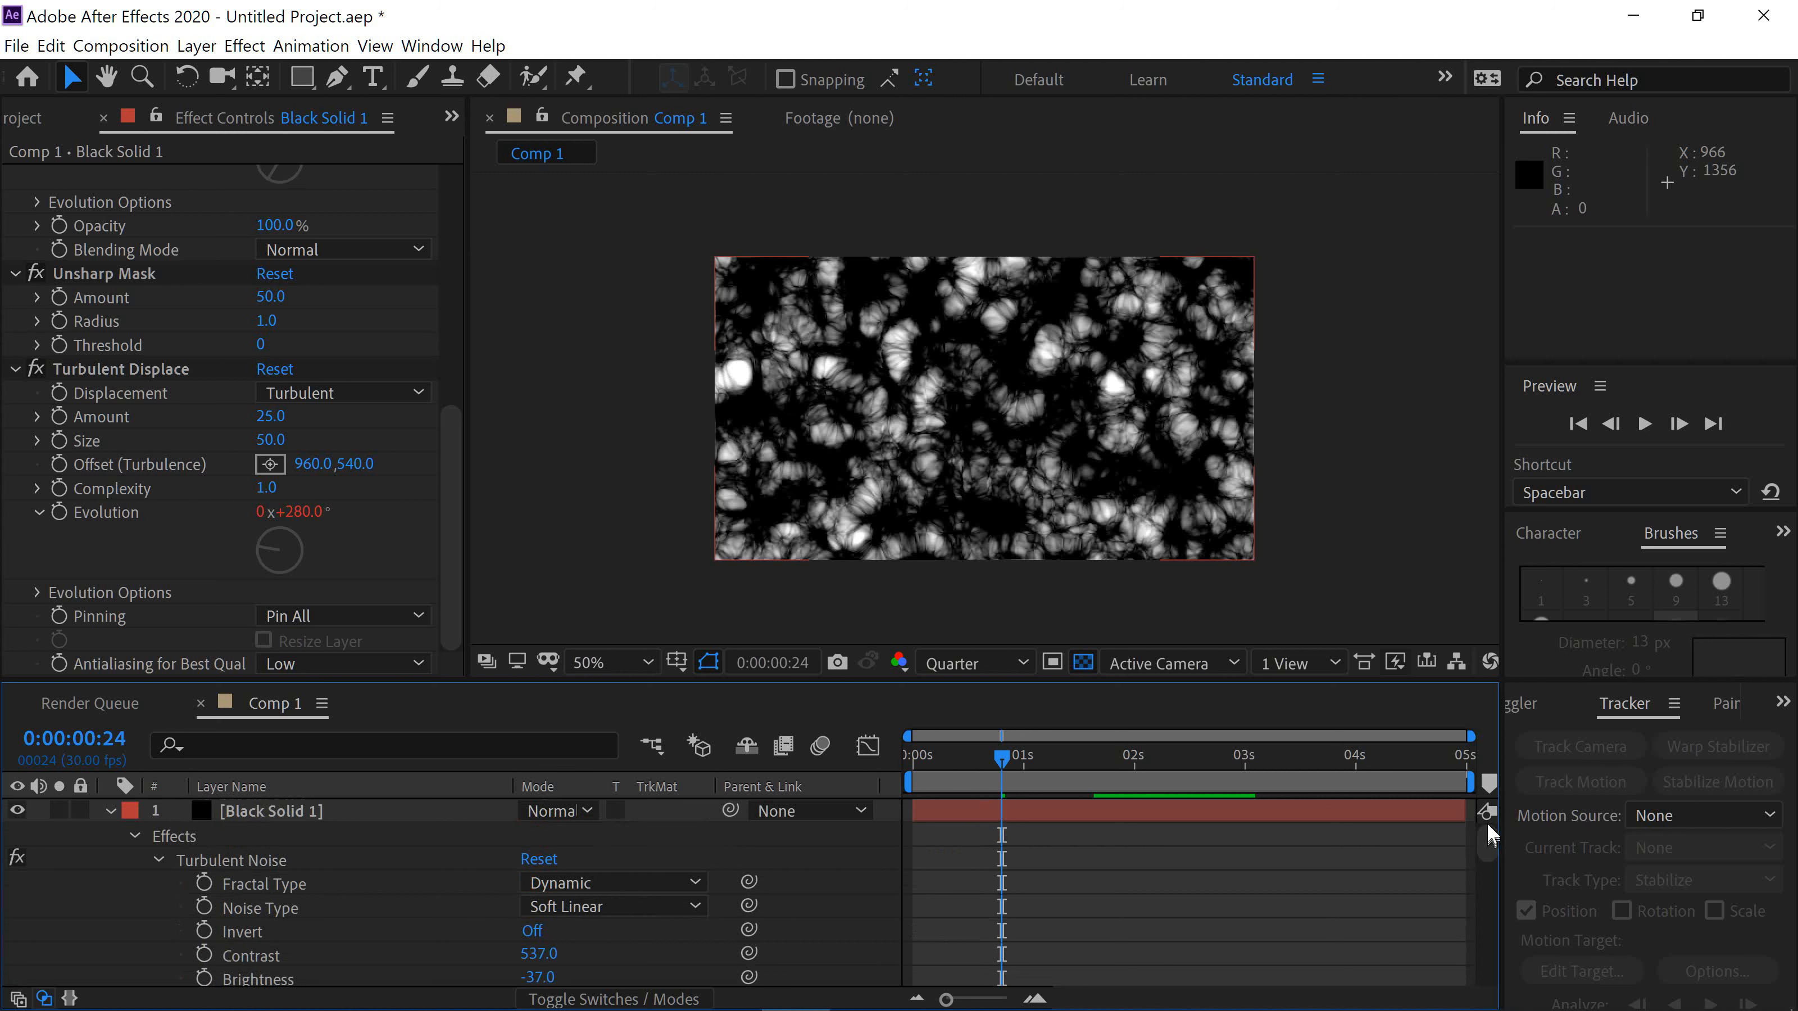
left_click(305, 814)
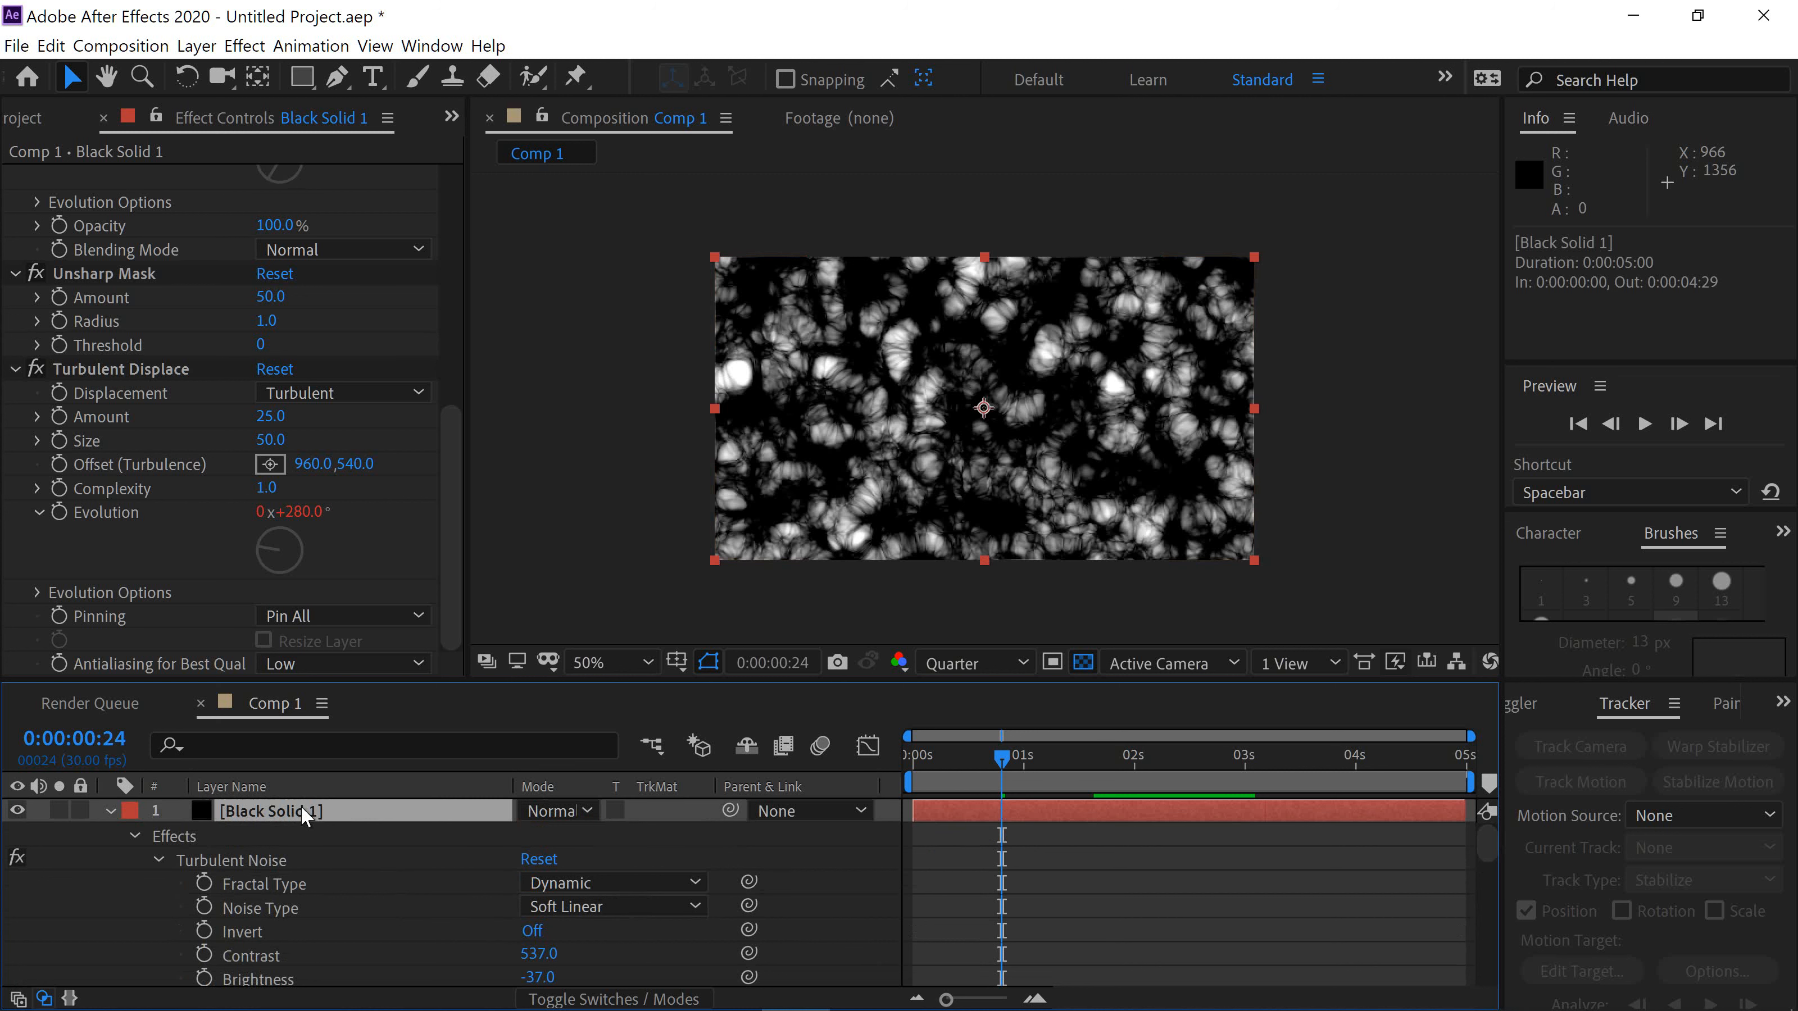
key("Return")
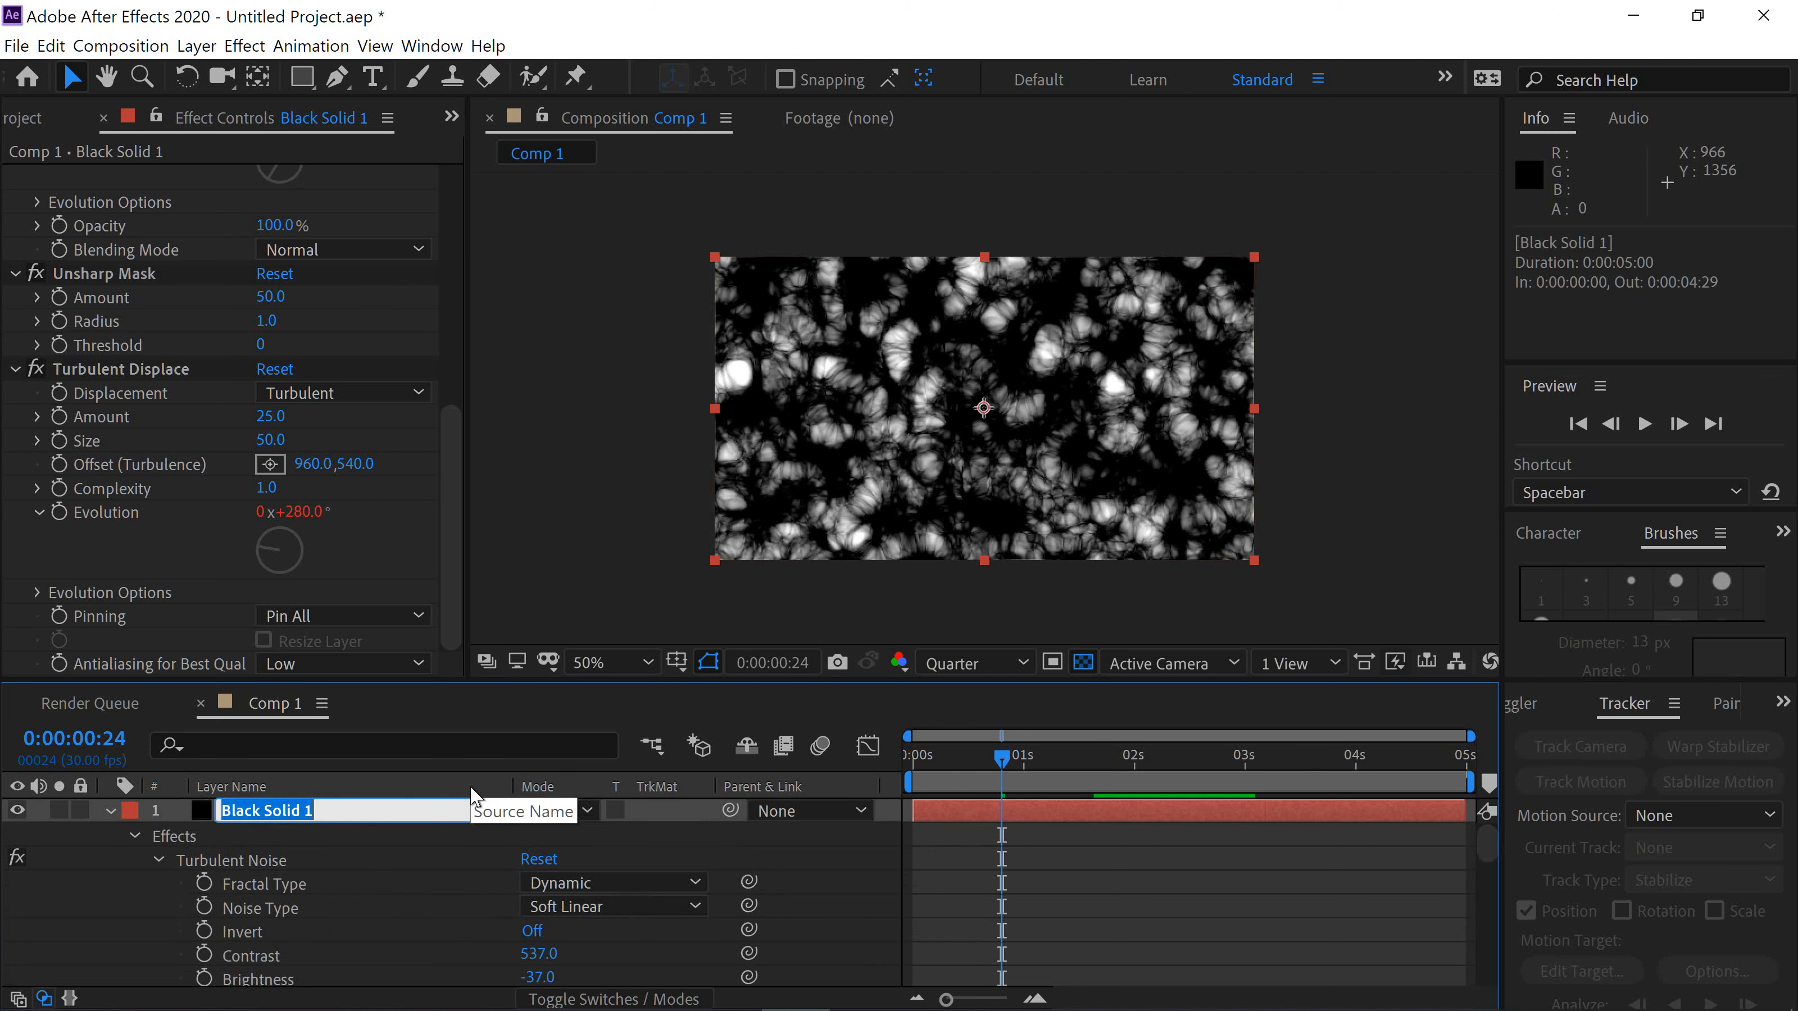
type("Ene")
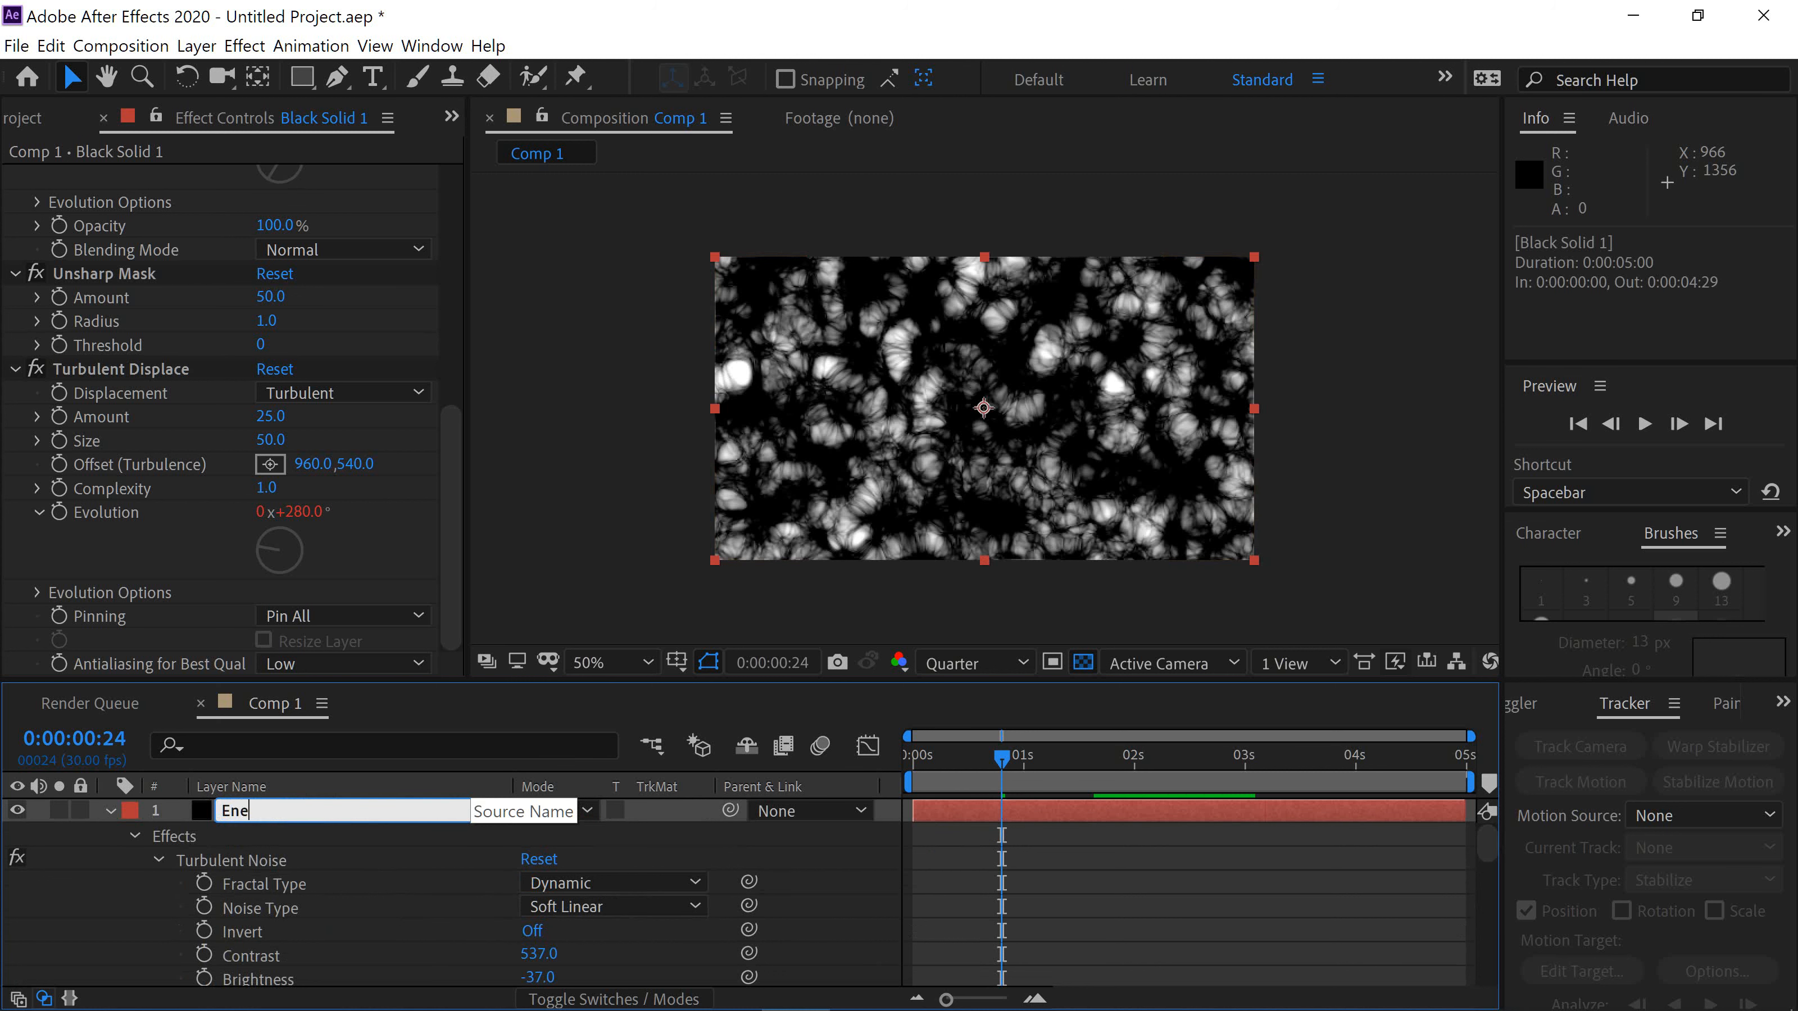
type("rgy")
key("Return")
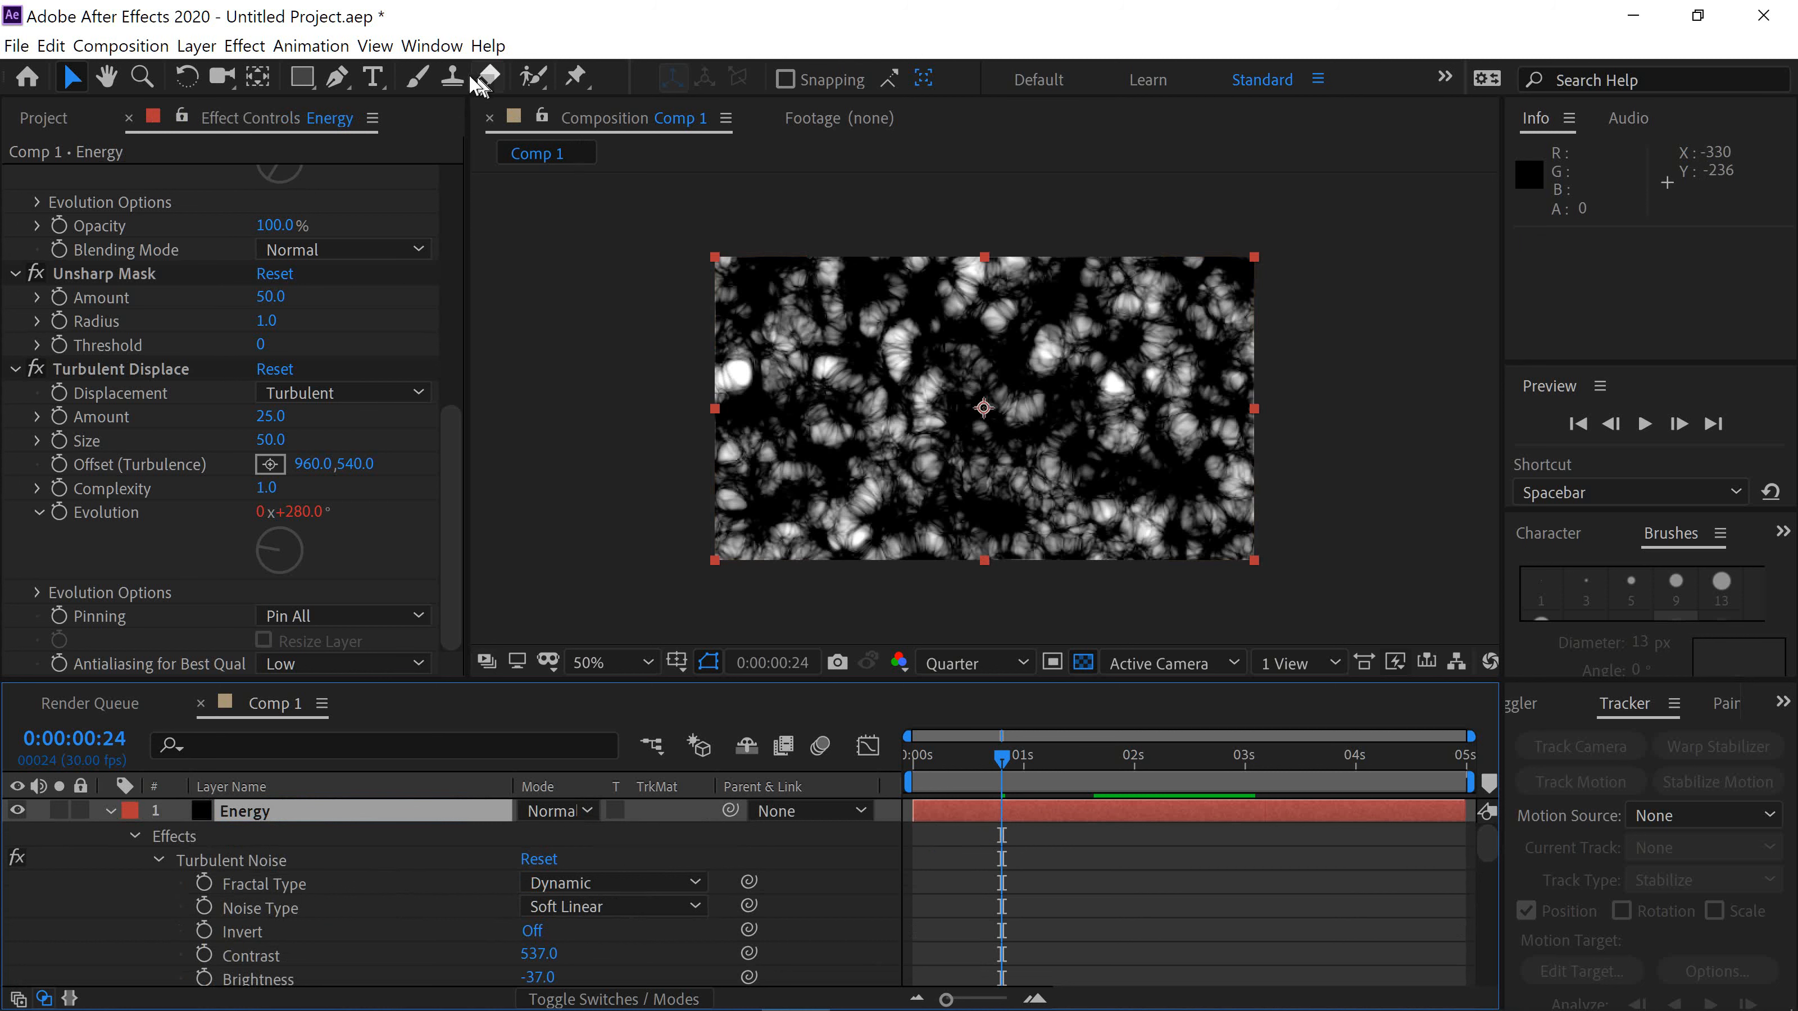
Draw a rectangular mask about 2028 by 336 pixels across the top of the Energy layer and turn off the transparency grid.
left_click(305, 77)
left_click_drag(688, 232, 1263, 323)
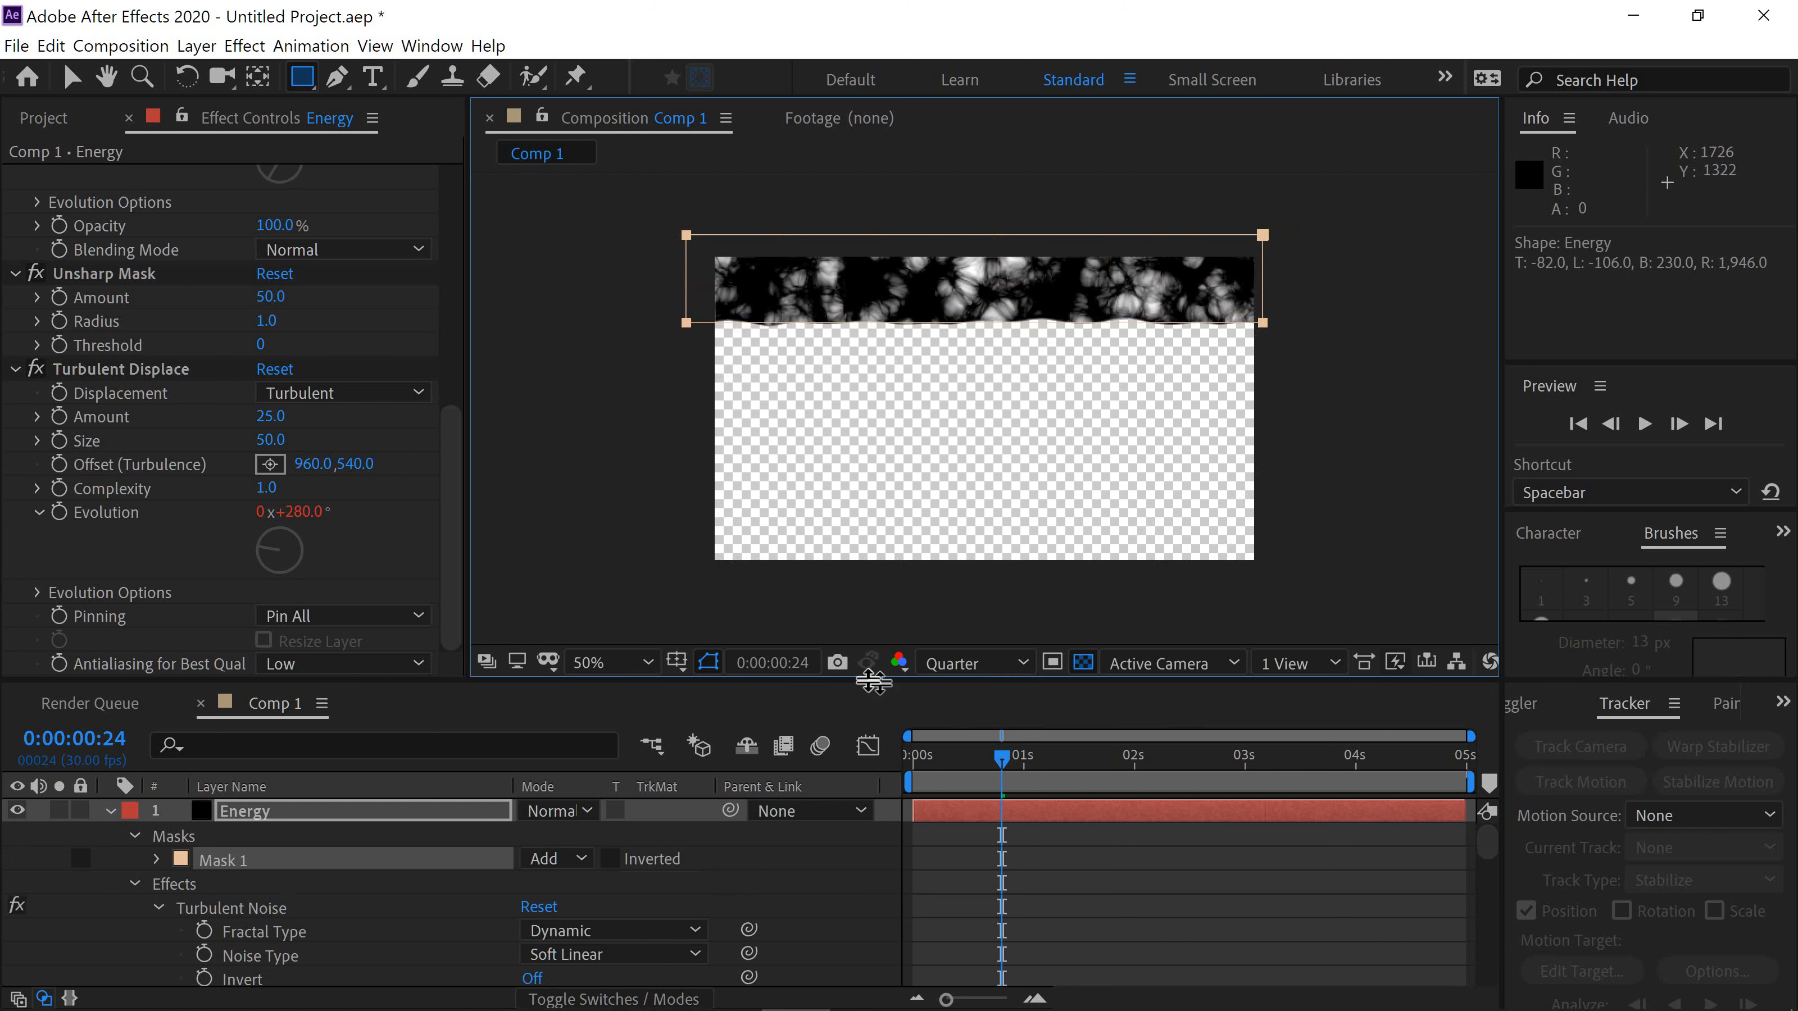
left_click(1083, 662)
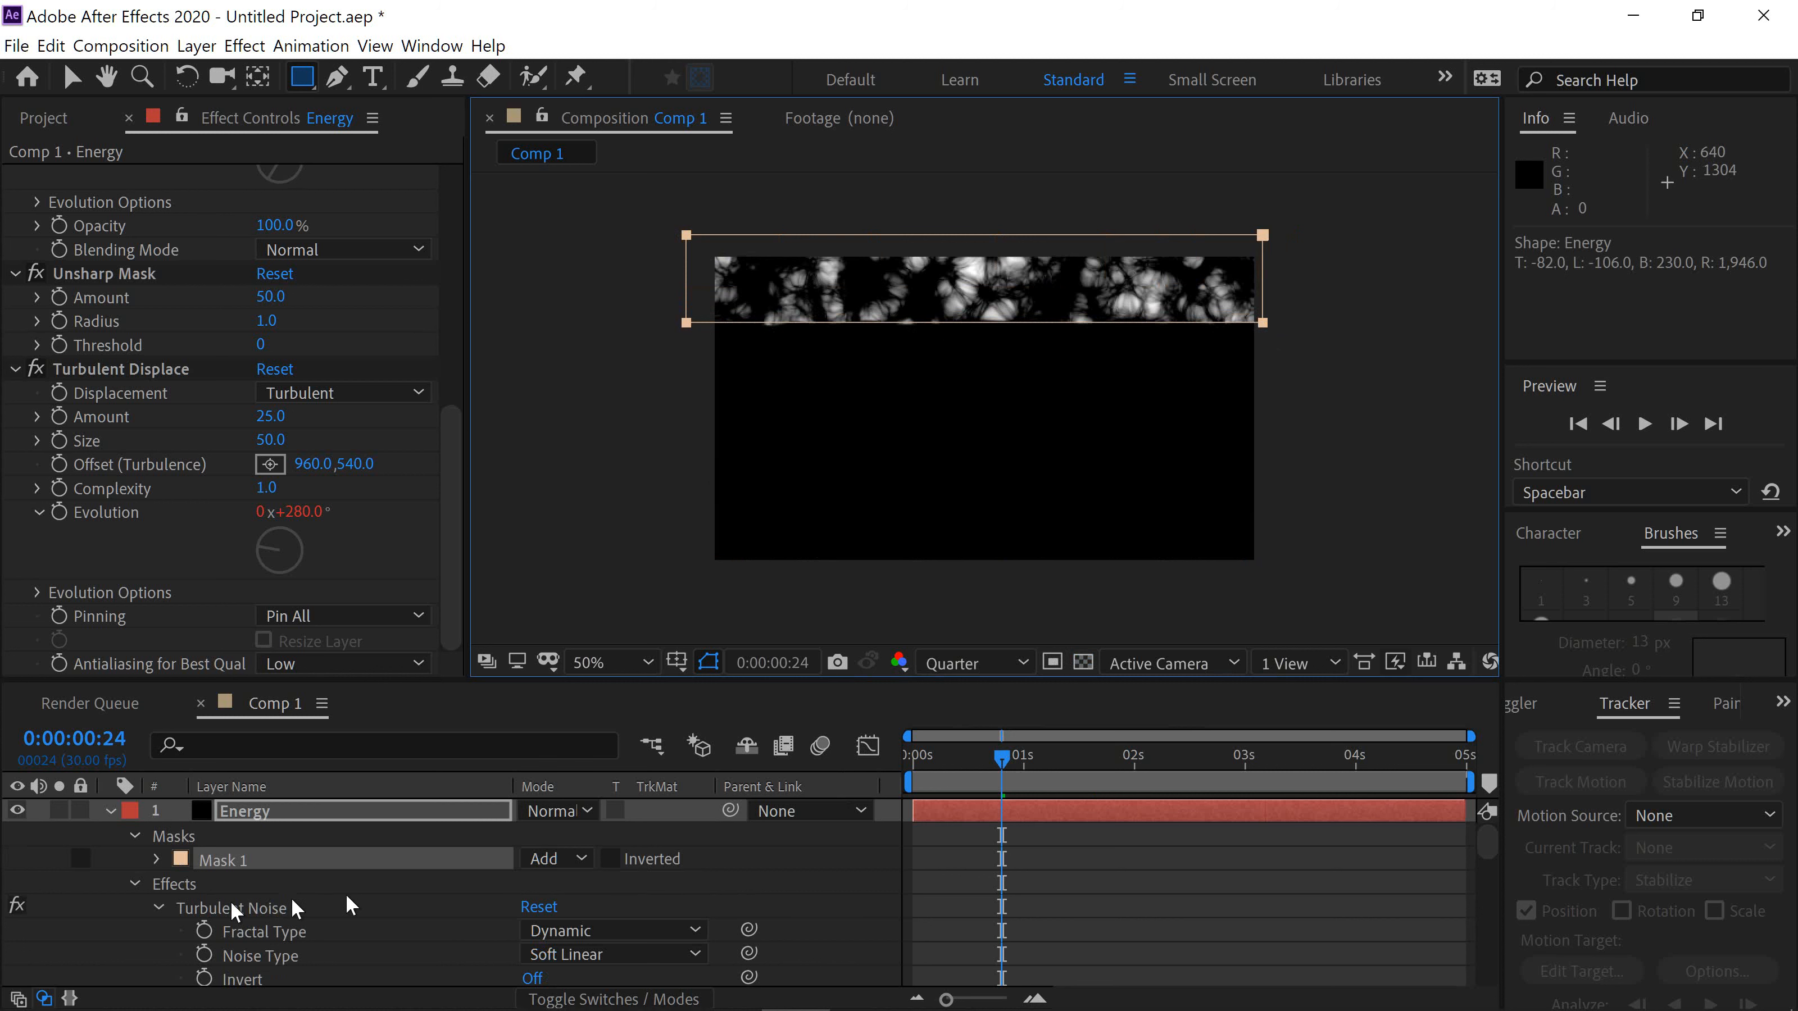
Reveal all mask properties of the Energy layer and add first-frame keyframes for Mask Path, Mask Feather and Mask Expansion.
left_click(239, 813)
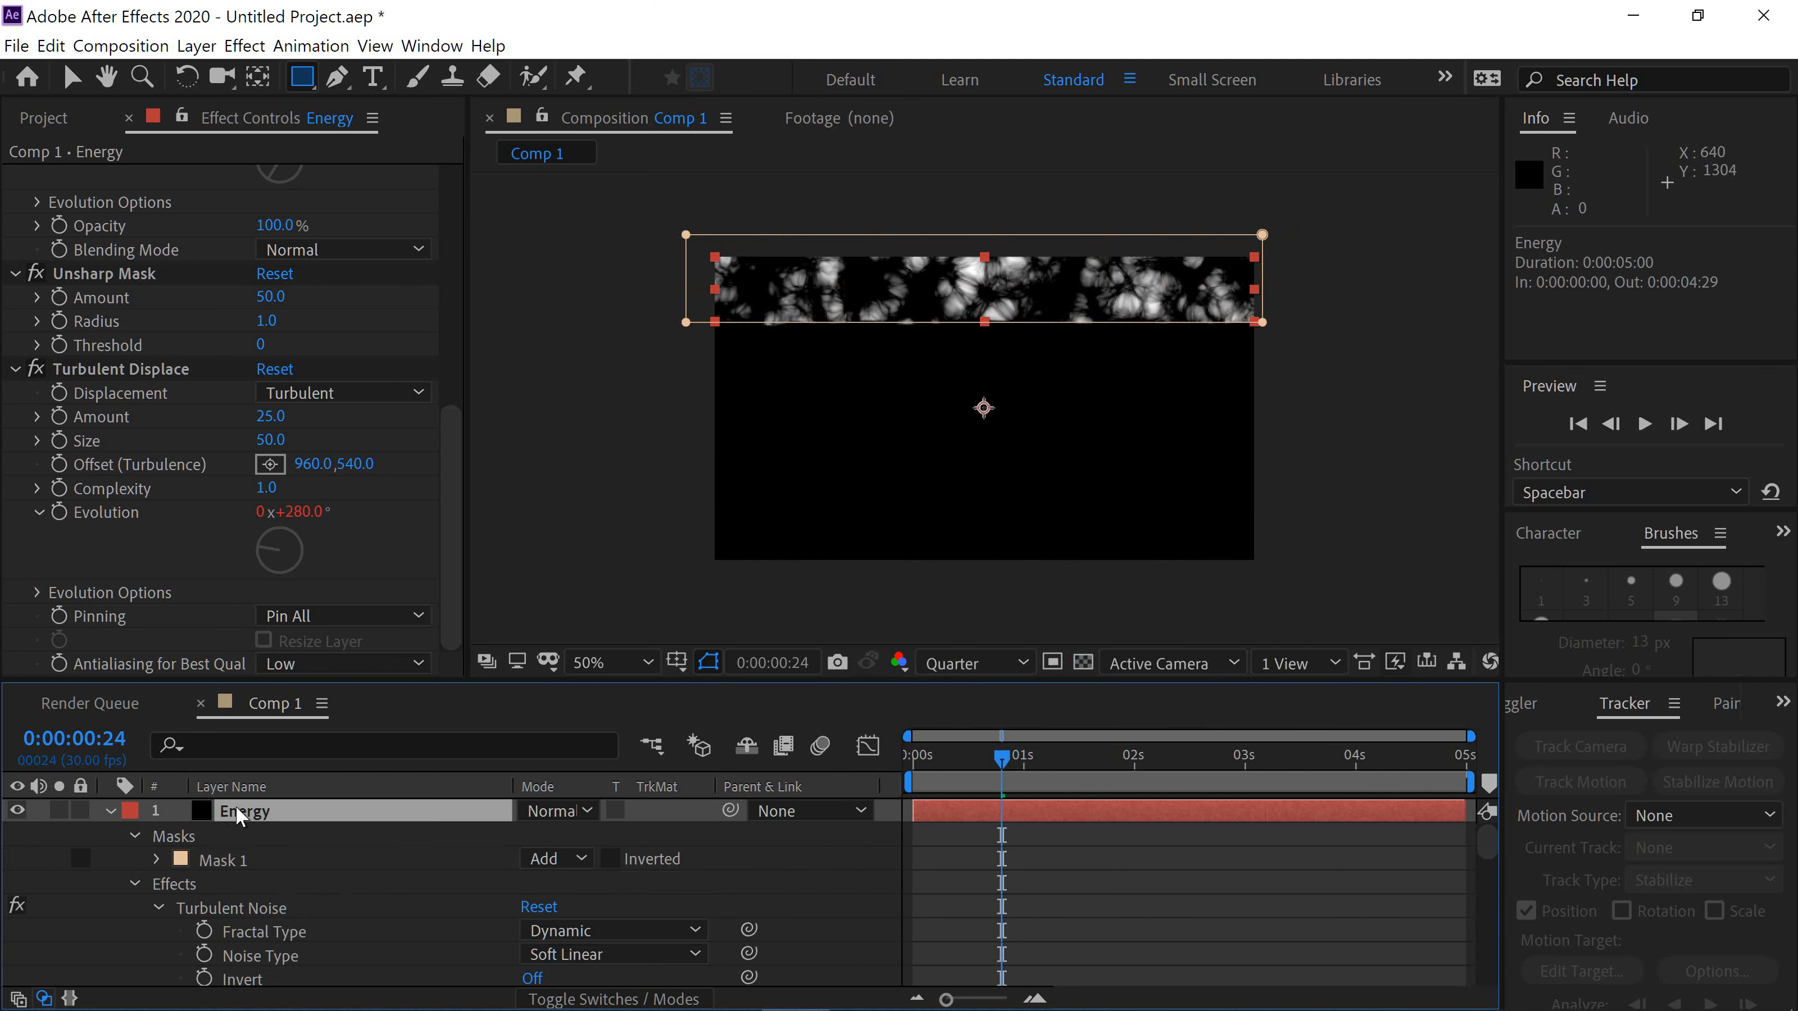
key("m")
key("m")
key("m")
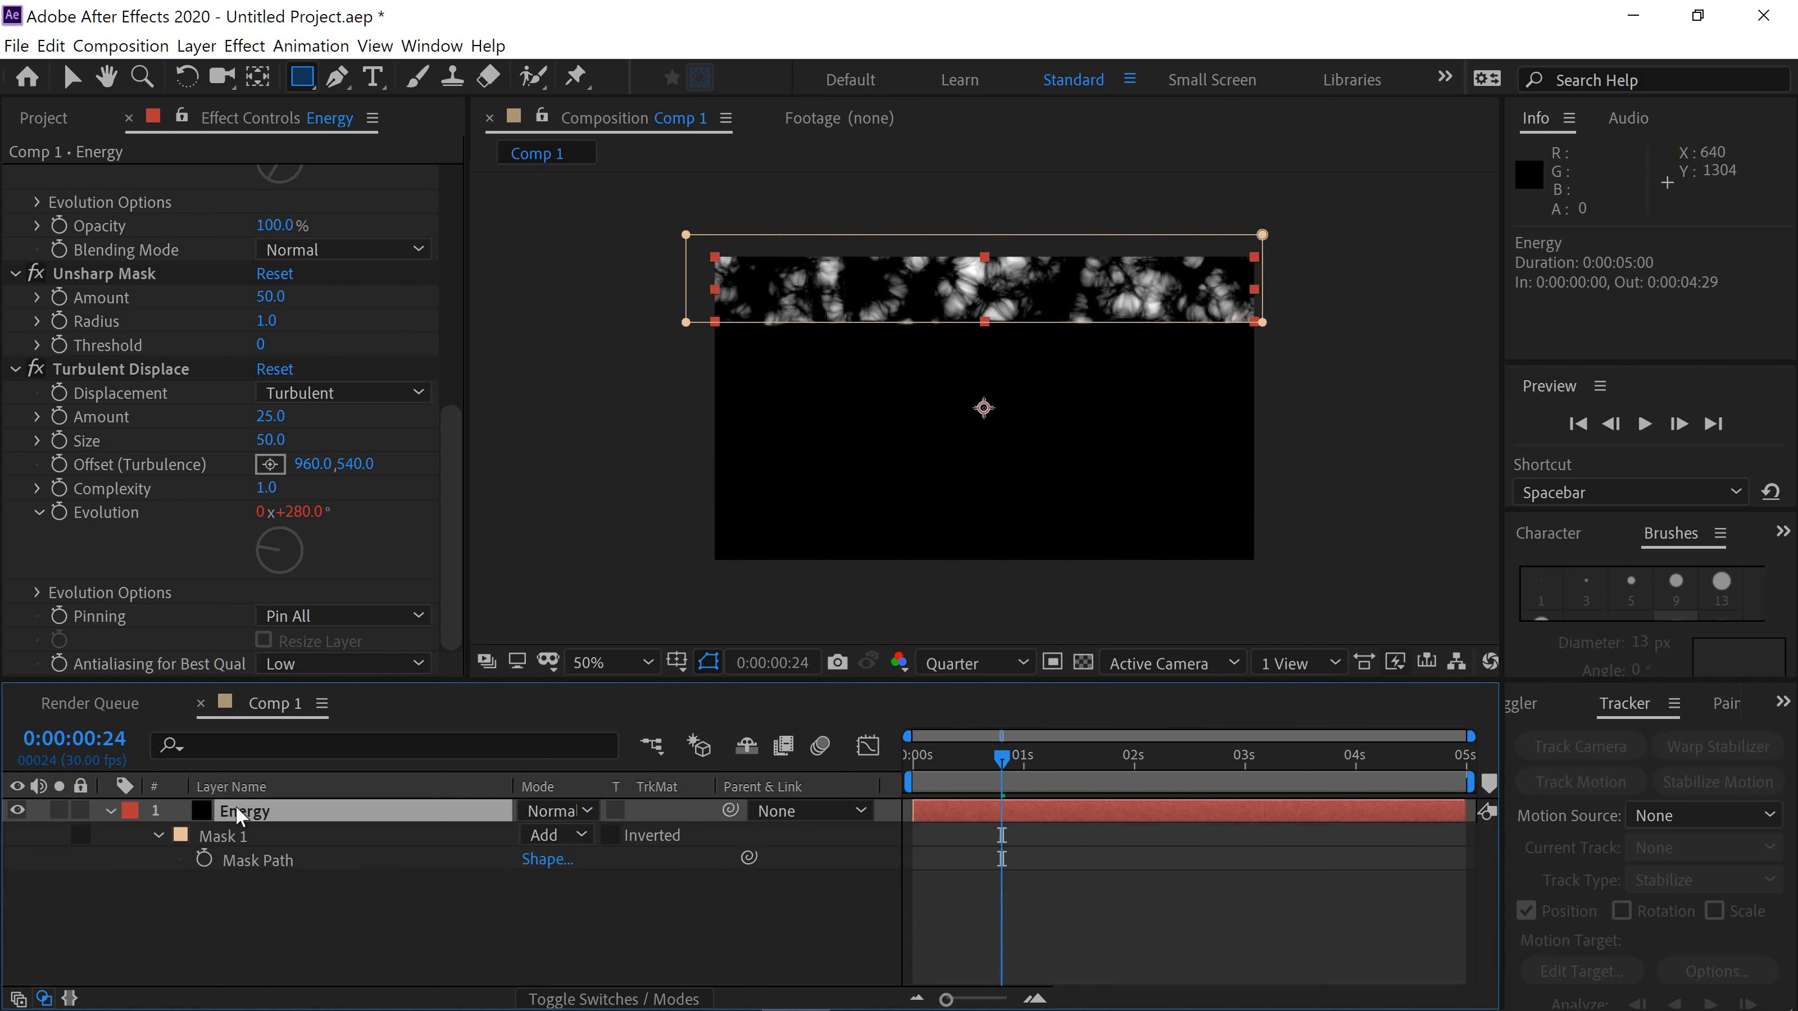
key("m")
key("m")
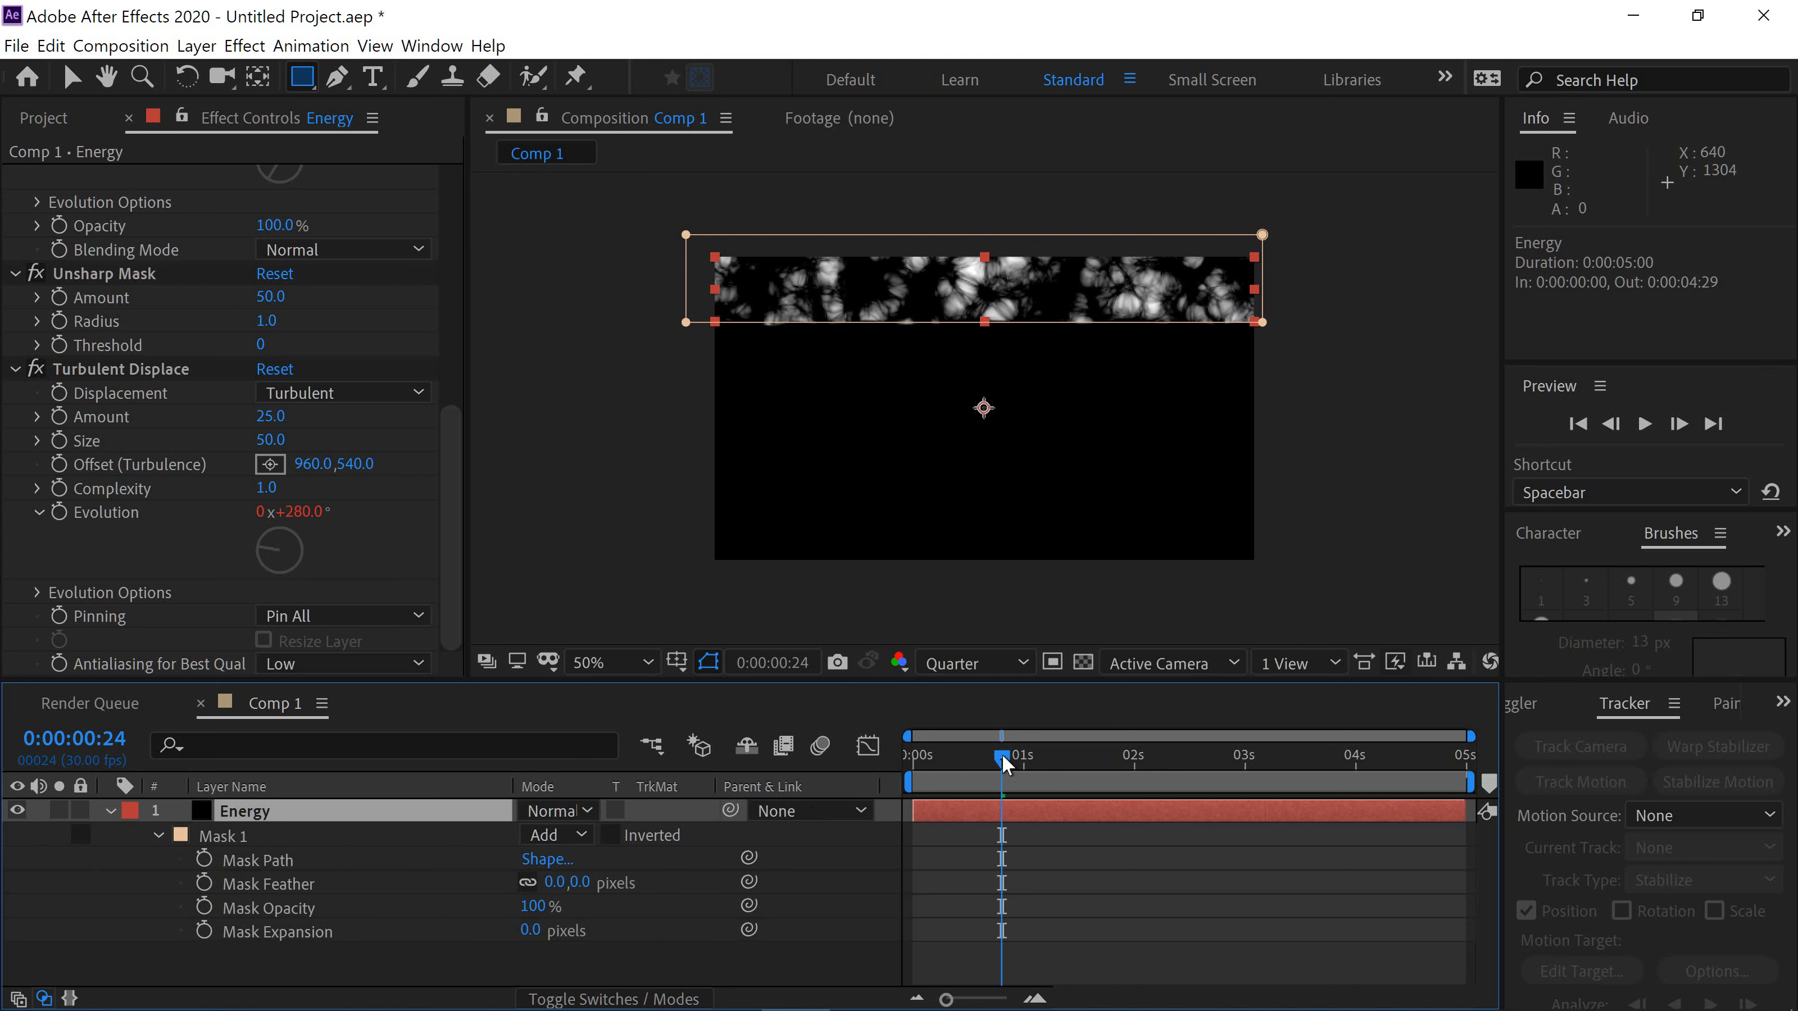
left_click_drag(1000, 757, 885, 755)
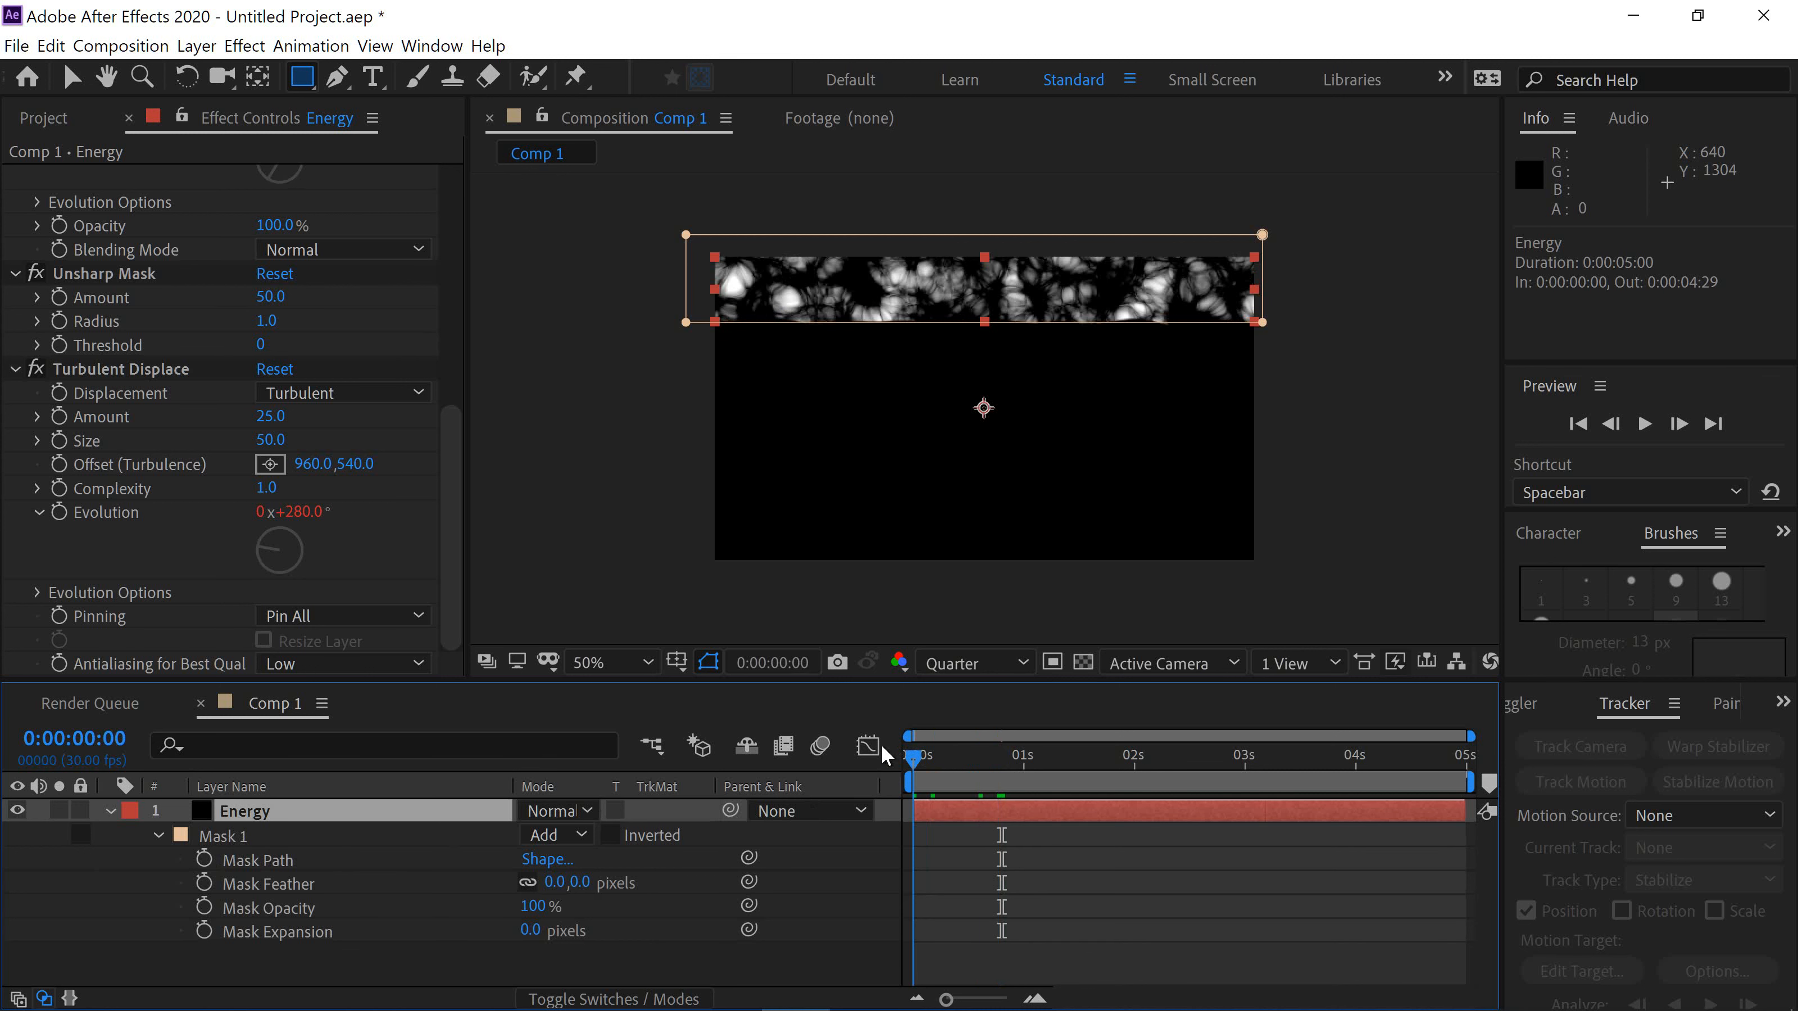
left_click(204, 859)
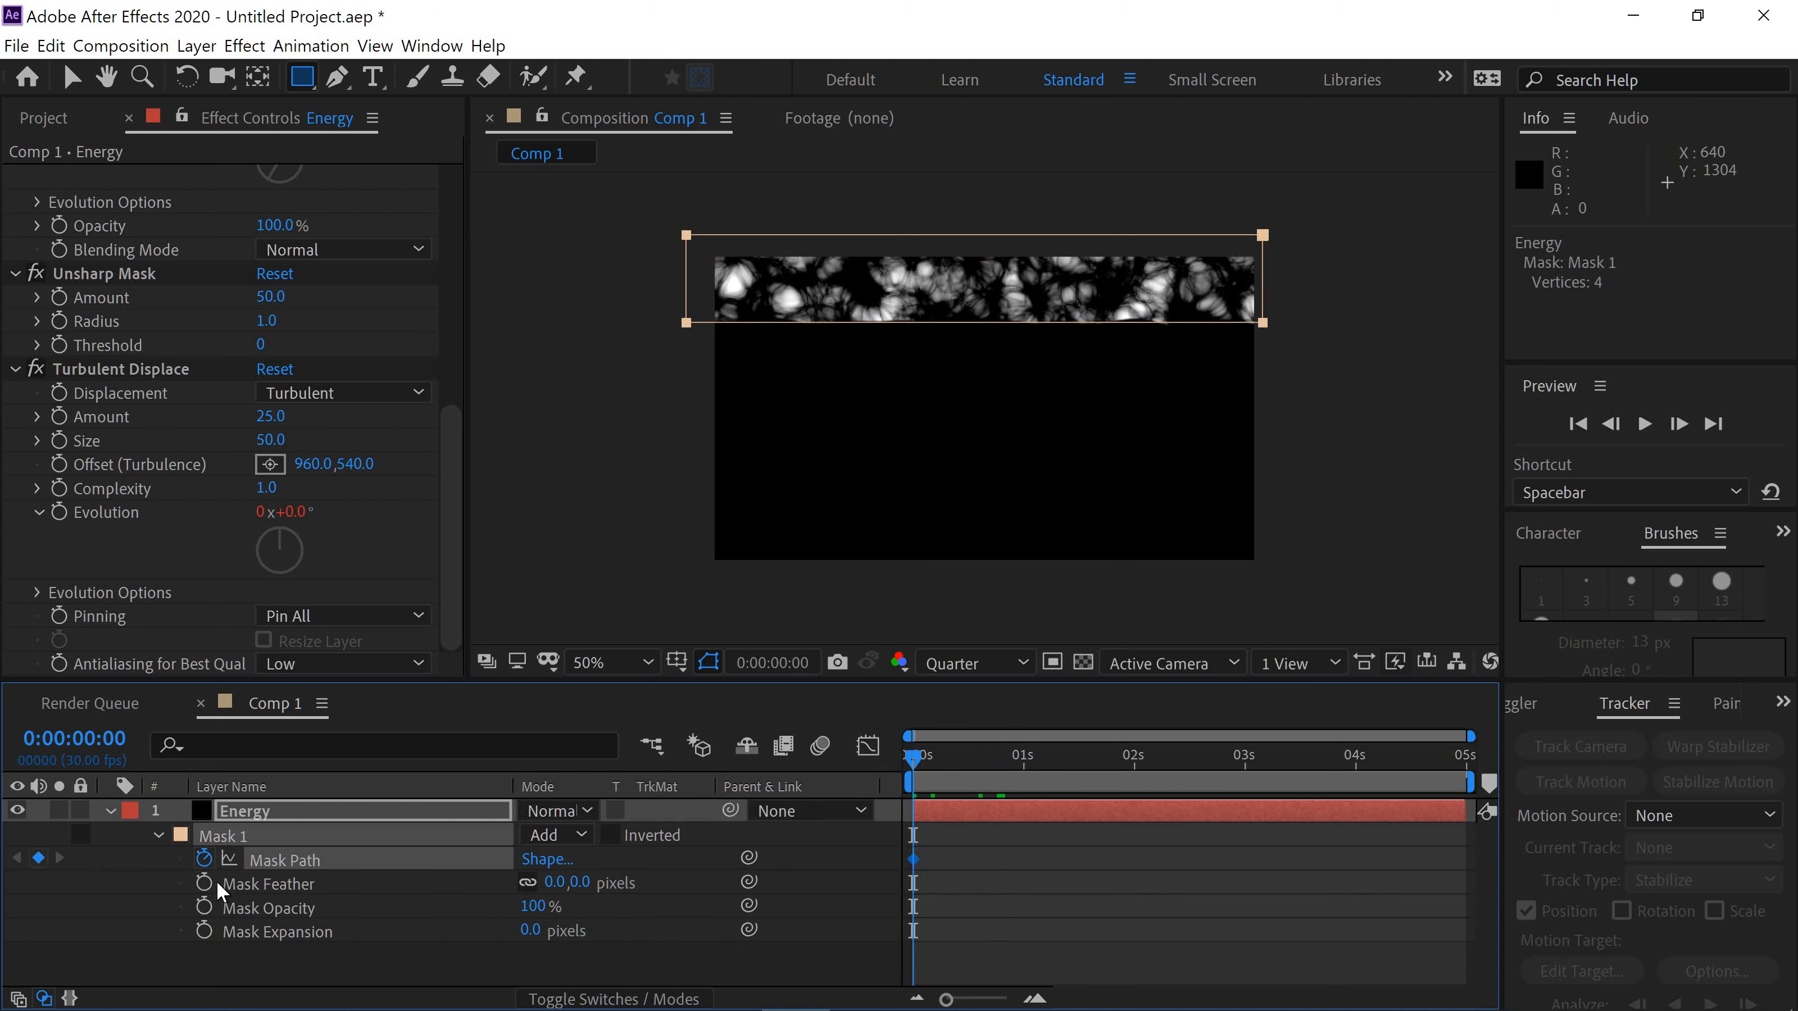
left_click(205, 883)
left_click(205, 932)
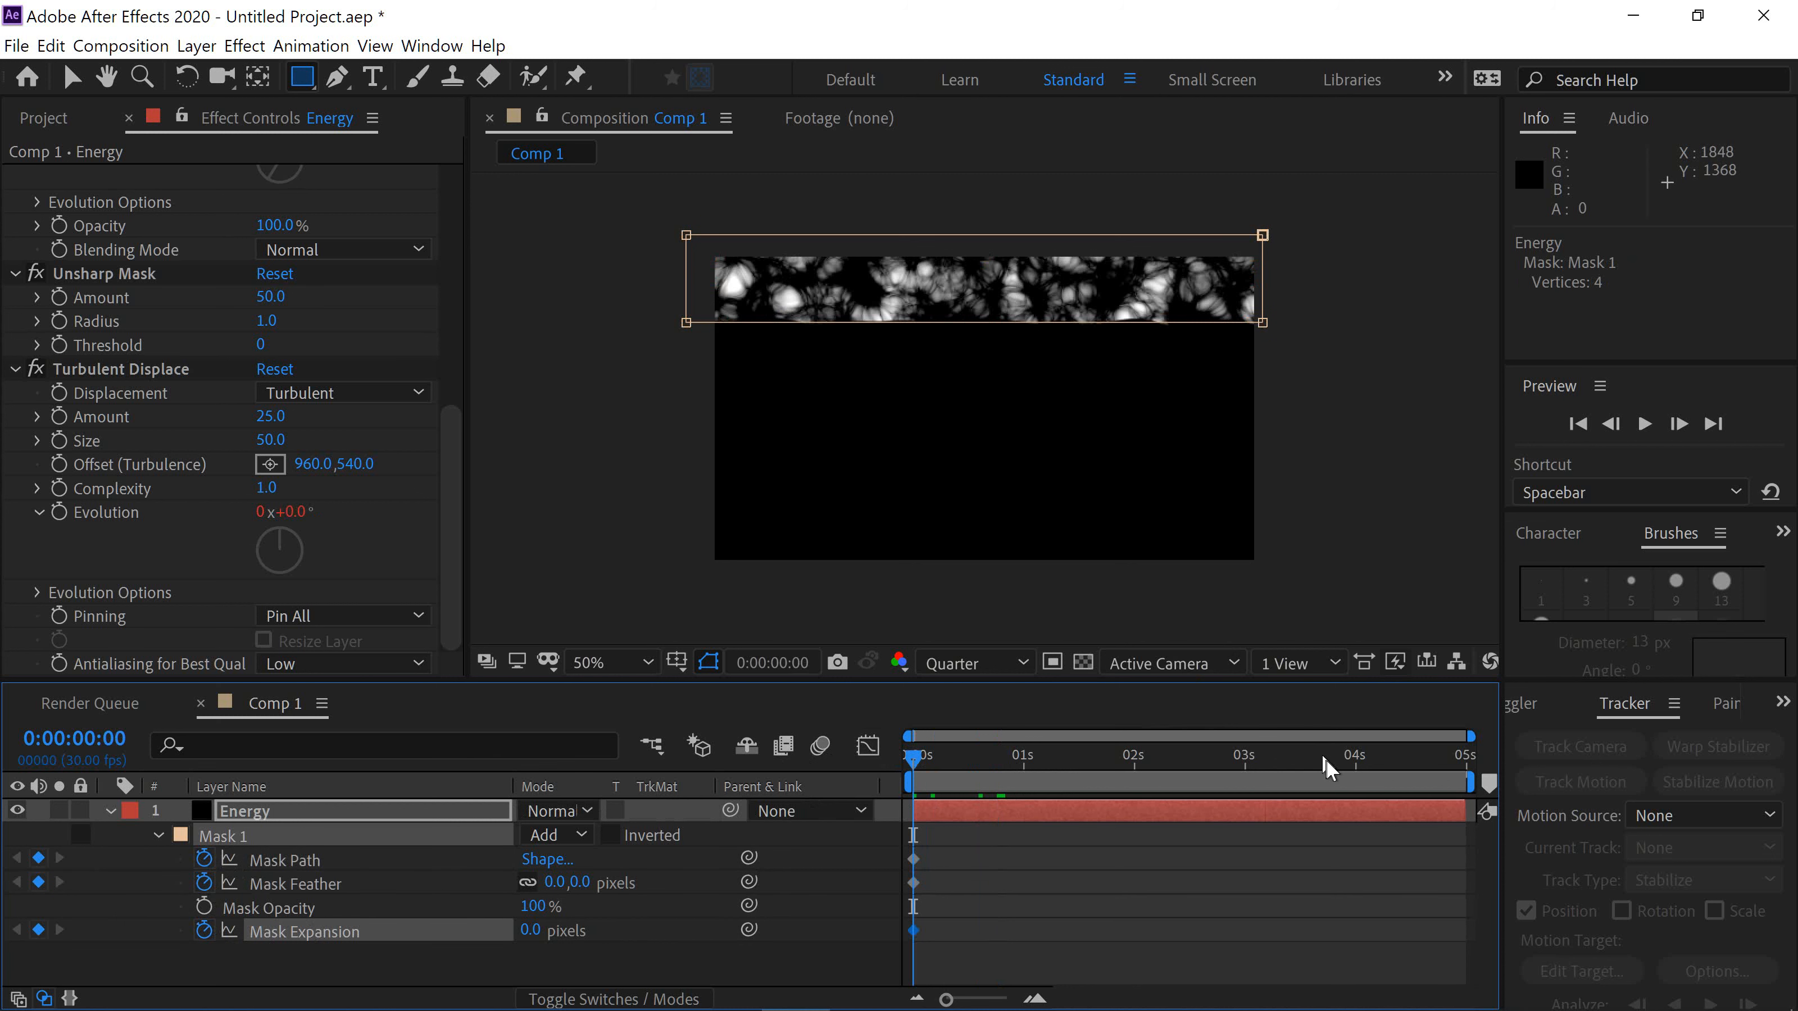
At 0:00:04:29, extend the mask's bottom edge down to about three-quarters of the frame height.
left_click_drag(1334, 752, 1553, 740)
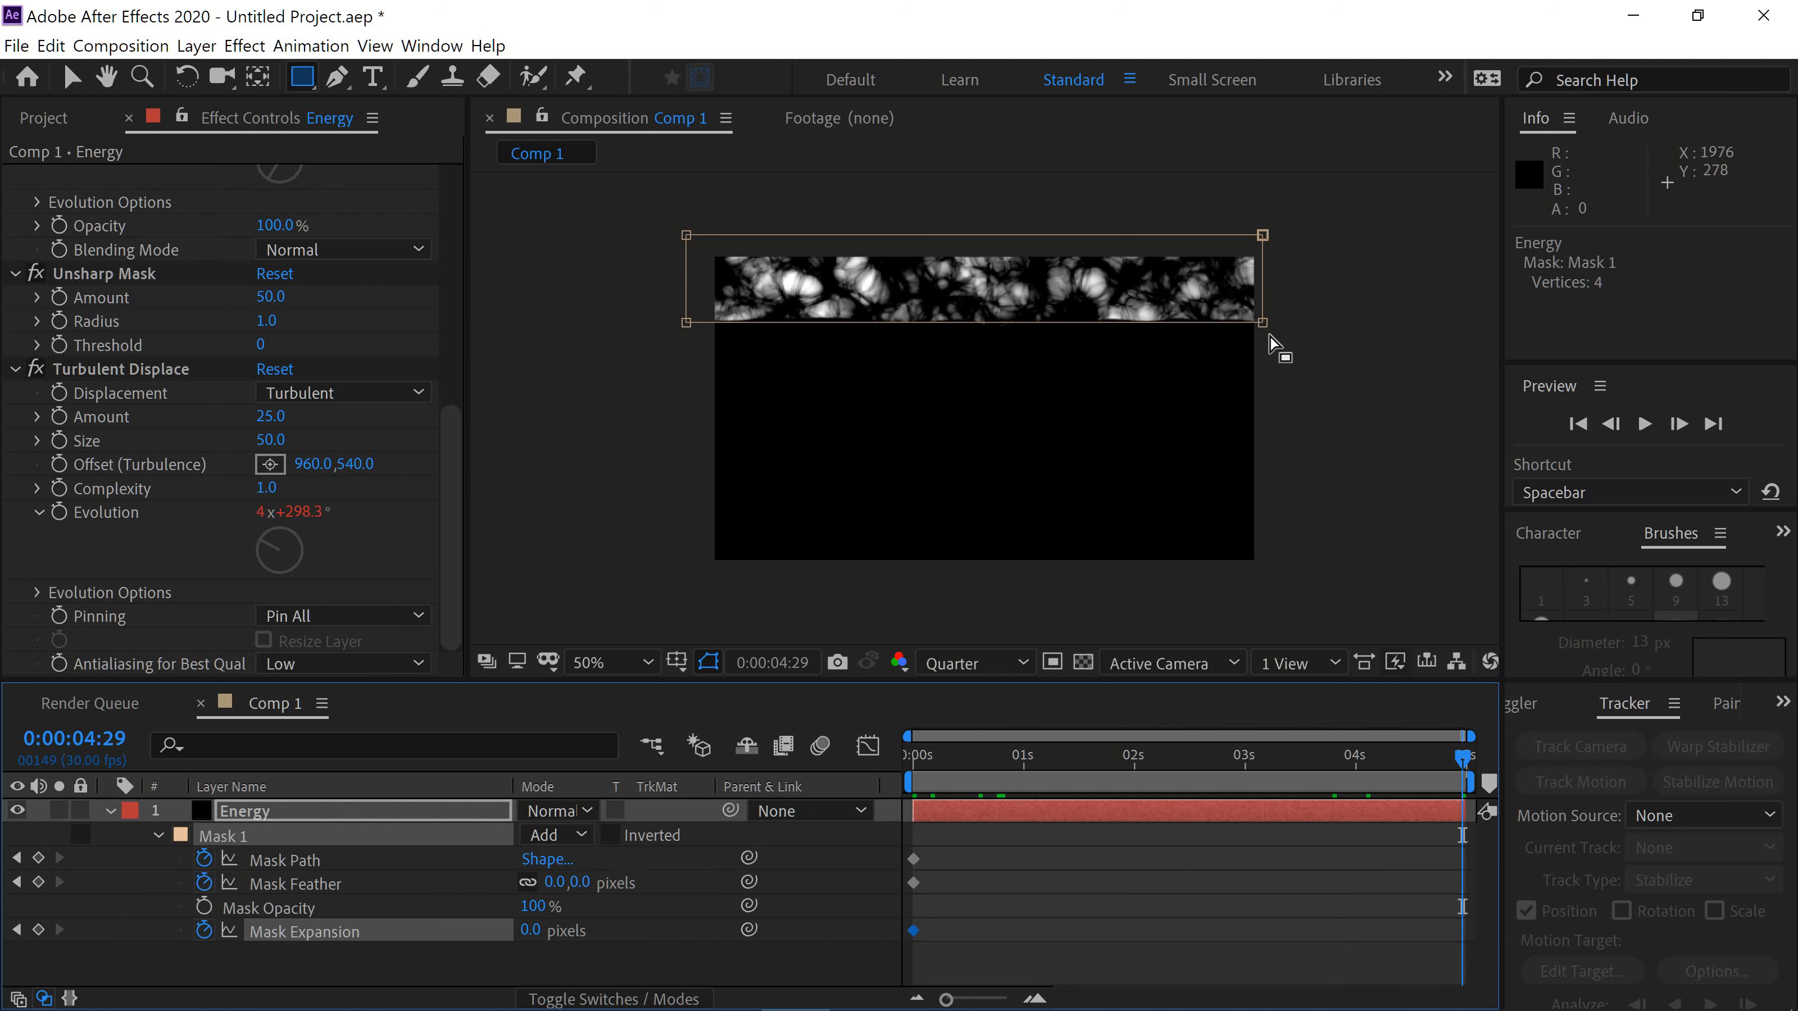
key("v")
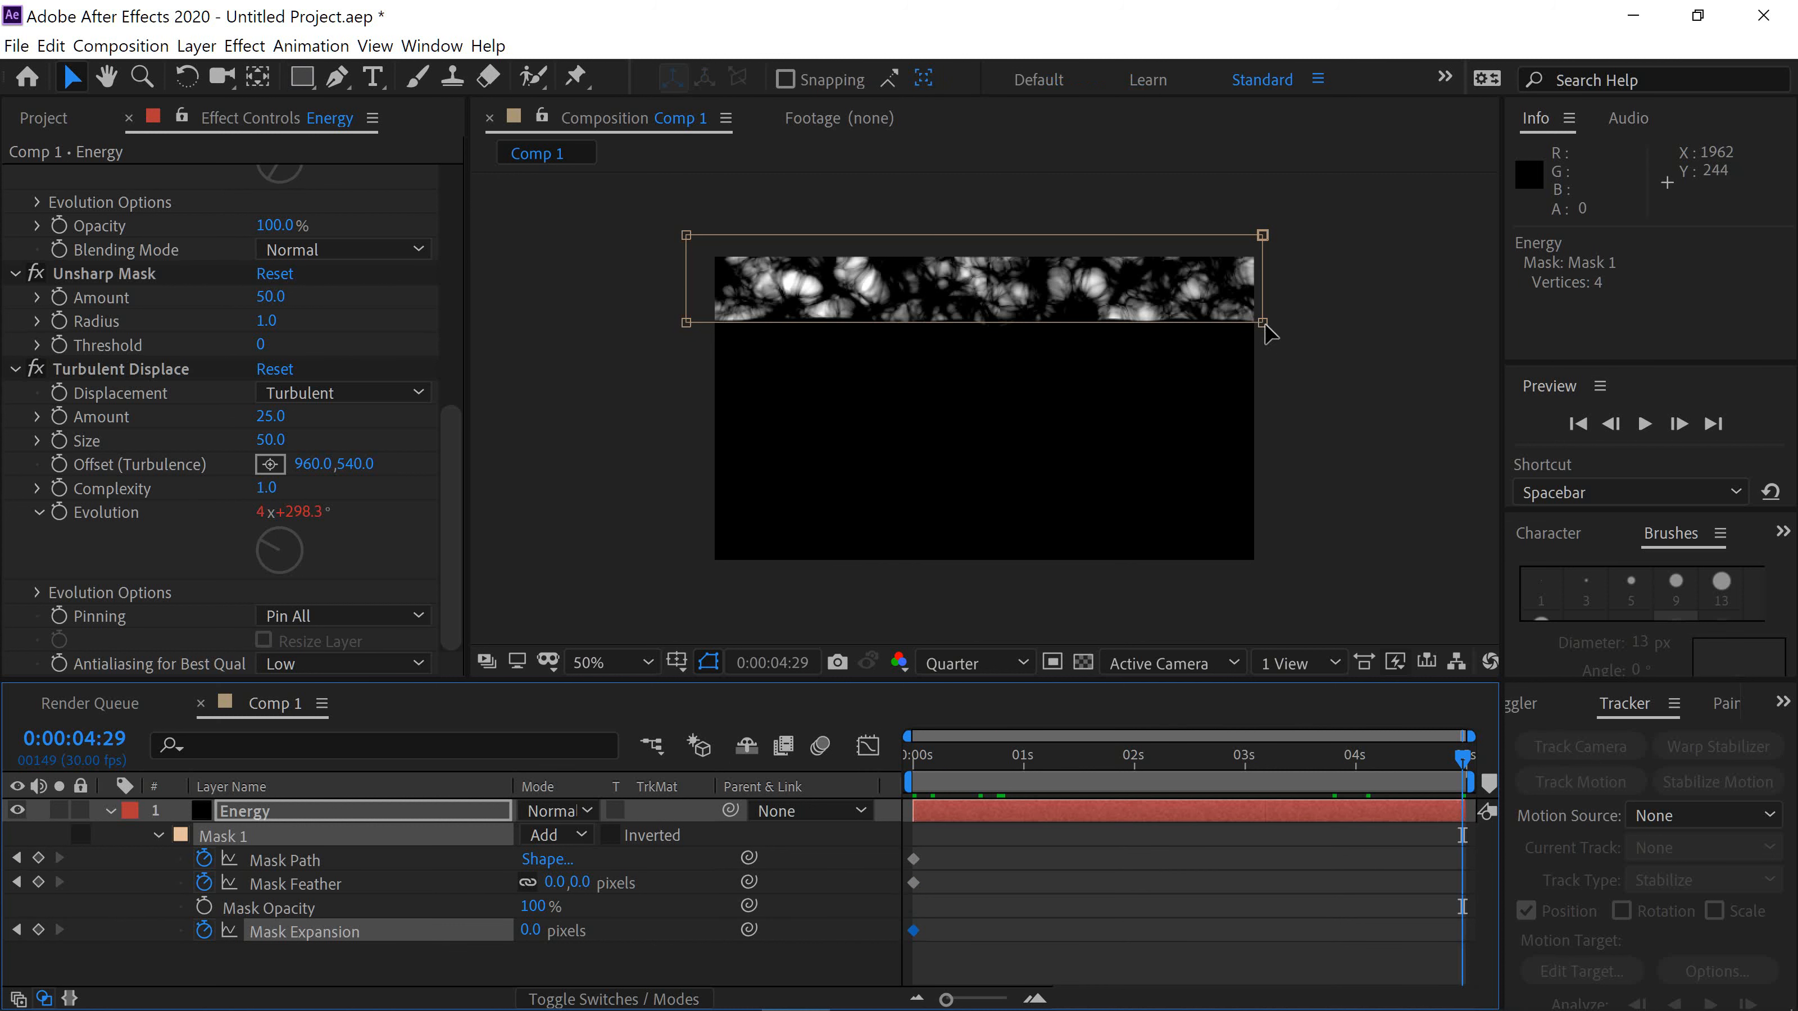
left_click(1266, 326)
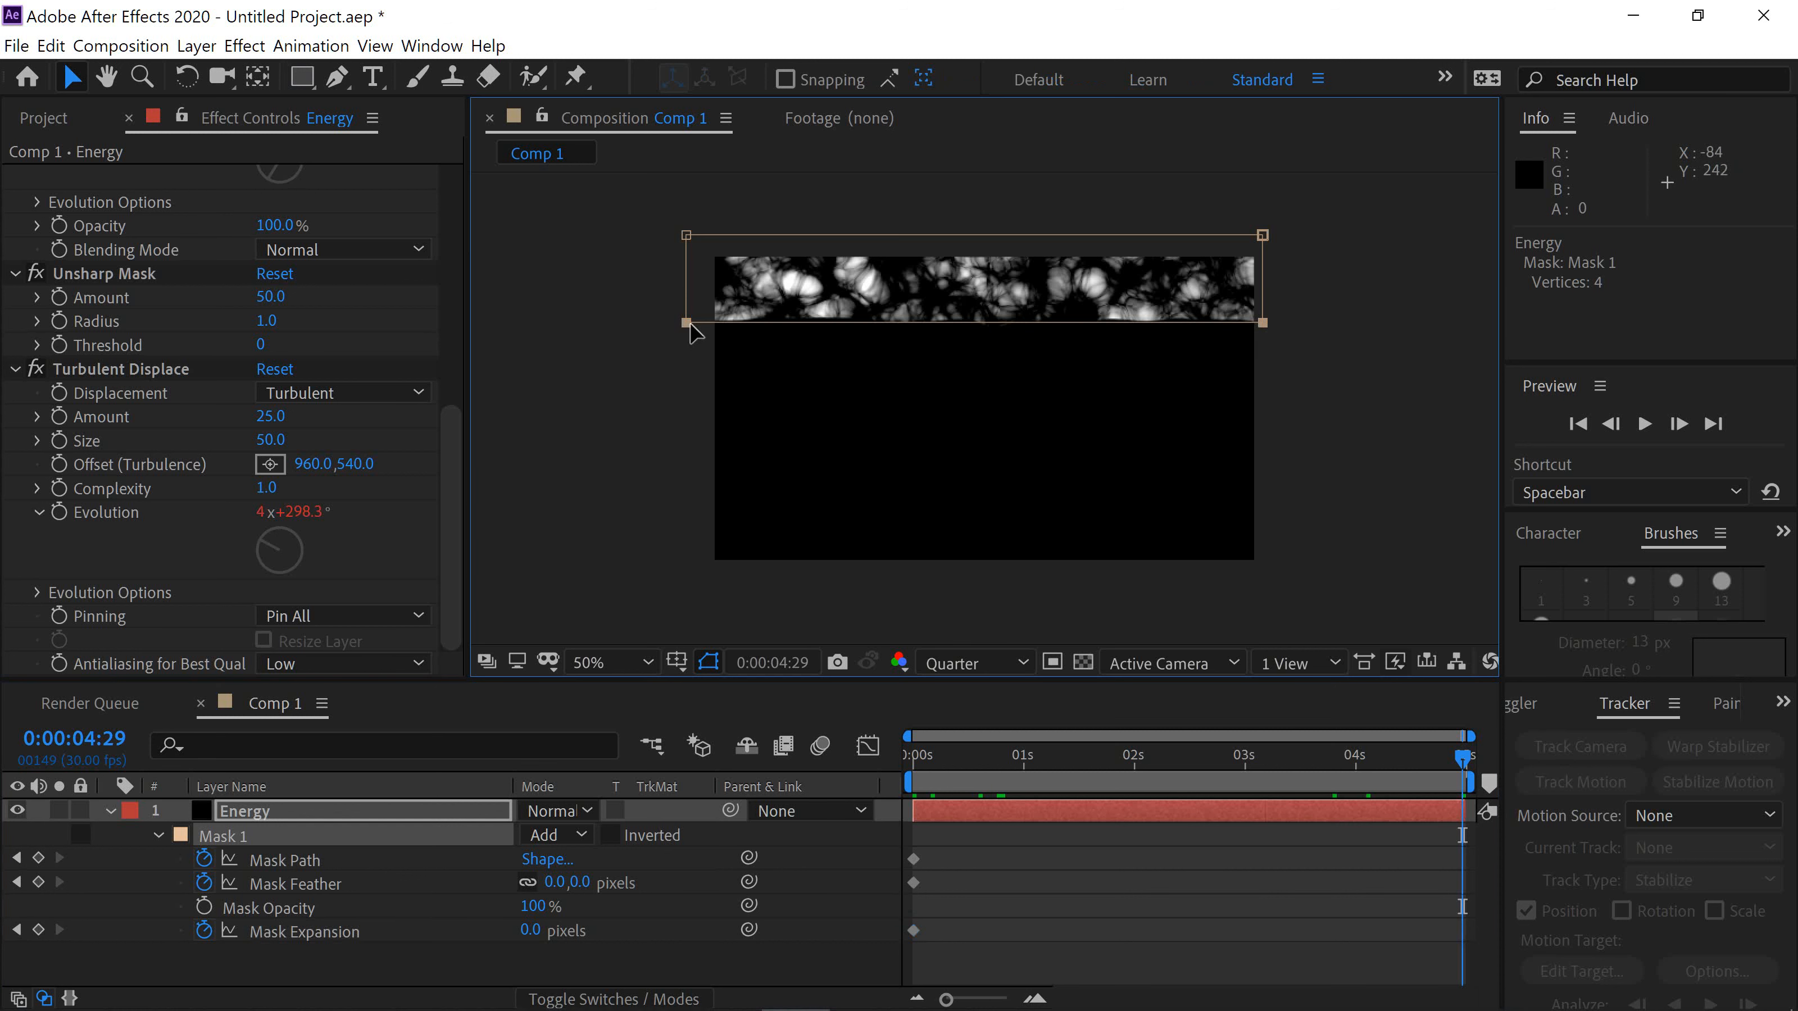
left_click_drag(690, 324, 689, 490)
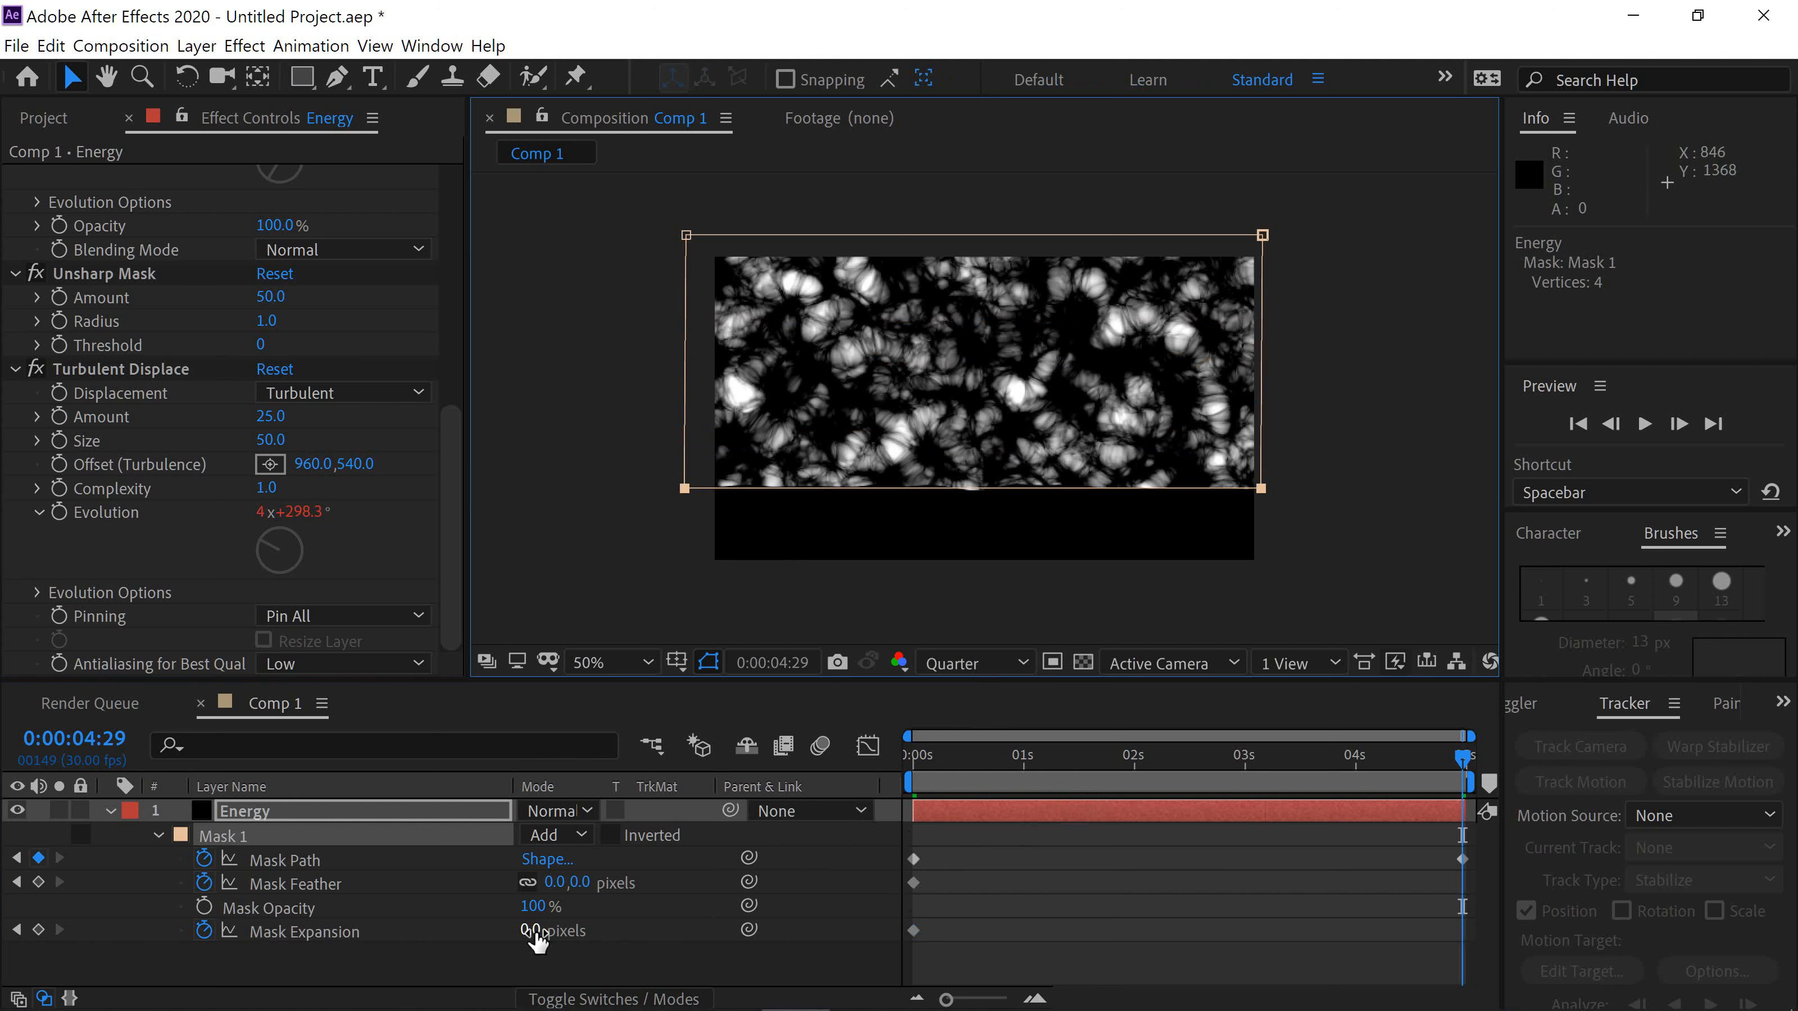
Set the mask expansion to 77 pixels and the mask feather to 282 pixels at 0:00:04:29.
left_click_drag(537, 933, 610, 942)
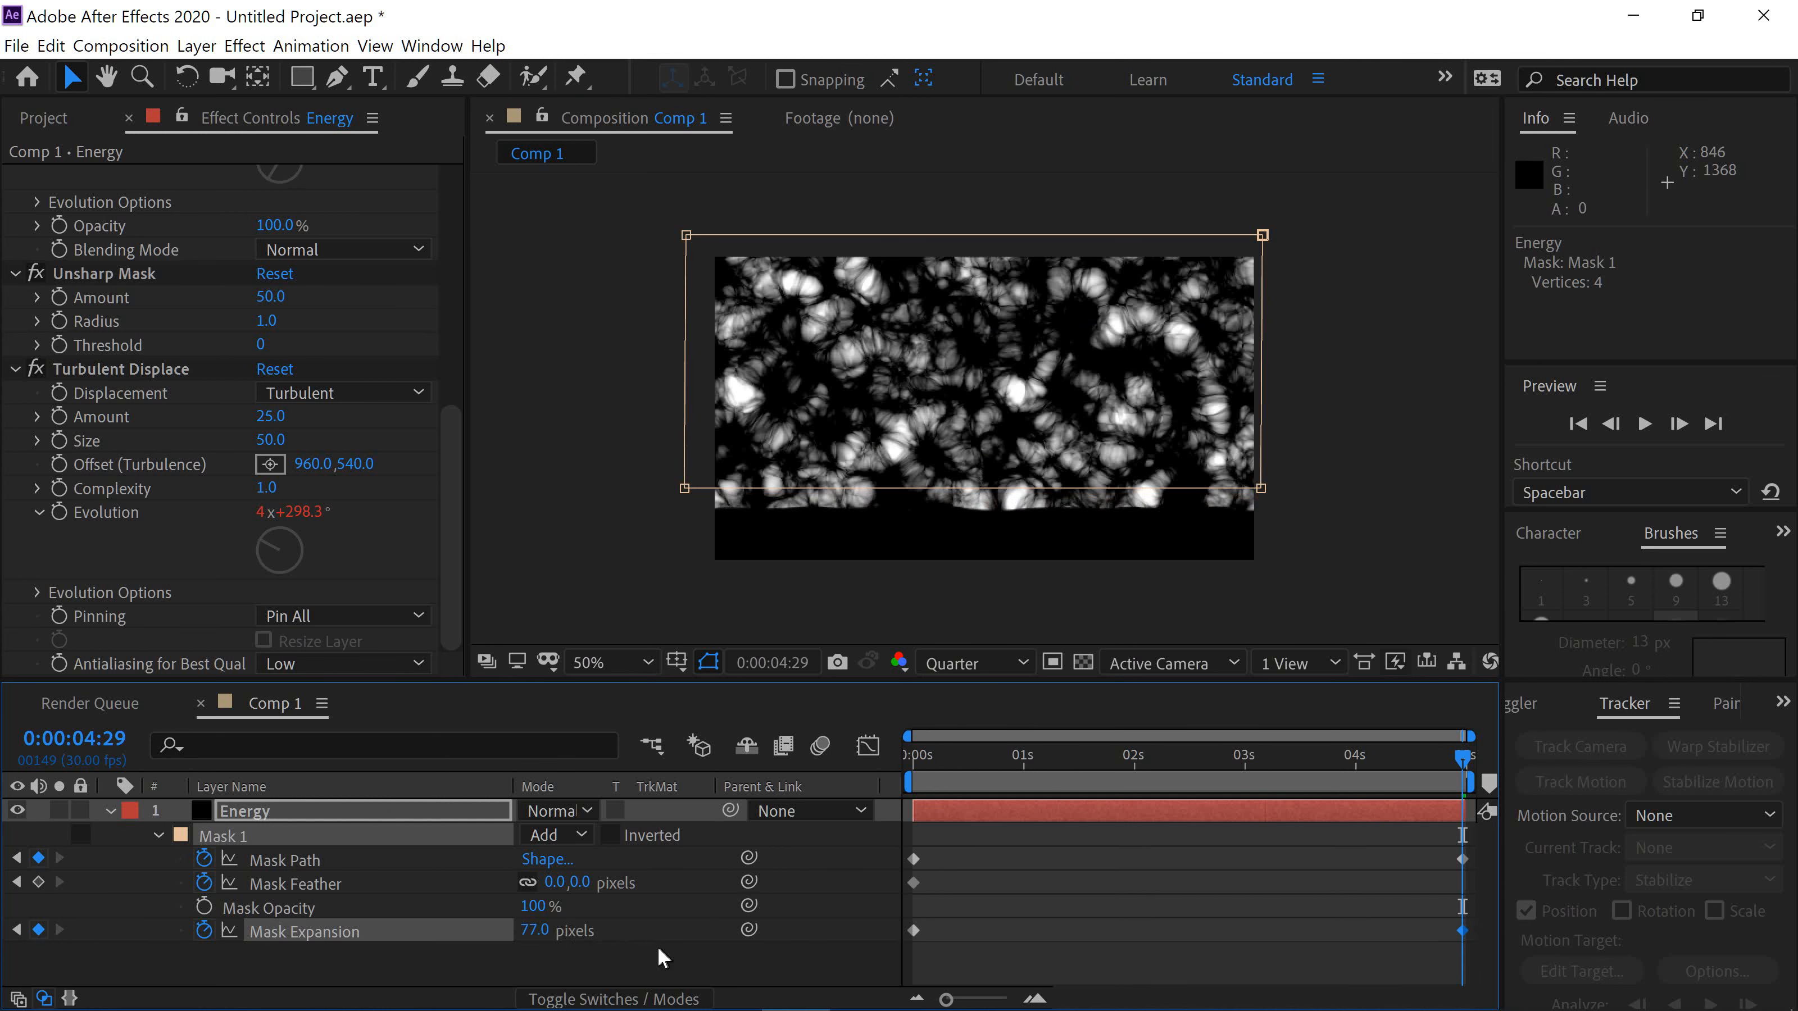
left_click_drag(565, 884, 952, 893)
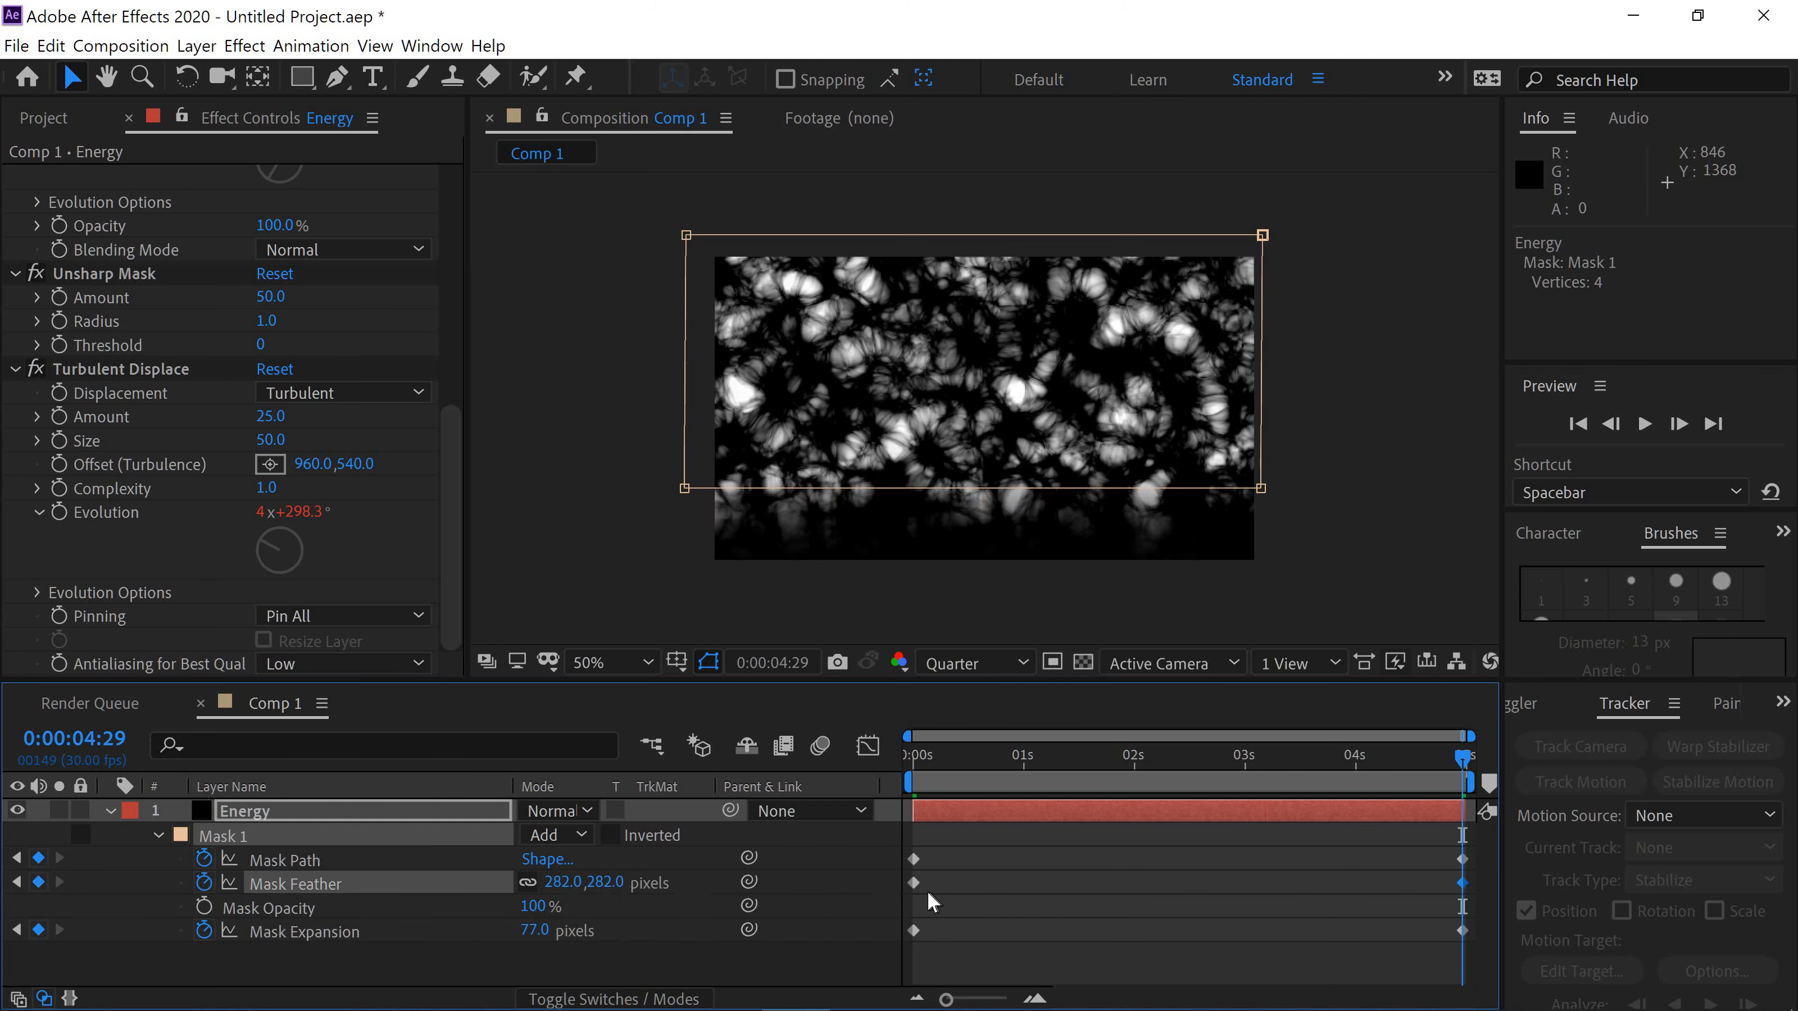
Set the mask feather to 13 pixels at the first frame and preview the mask animation.
left_click_drag(992, 750, 865, 748)
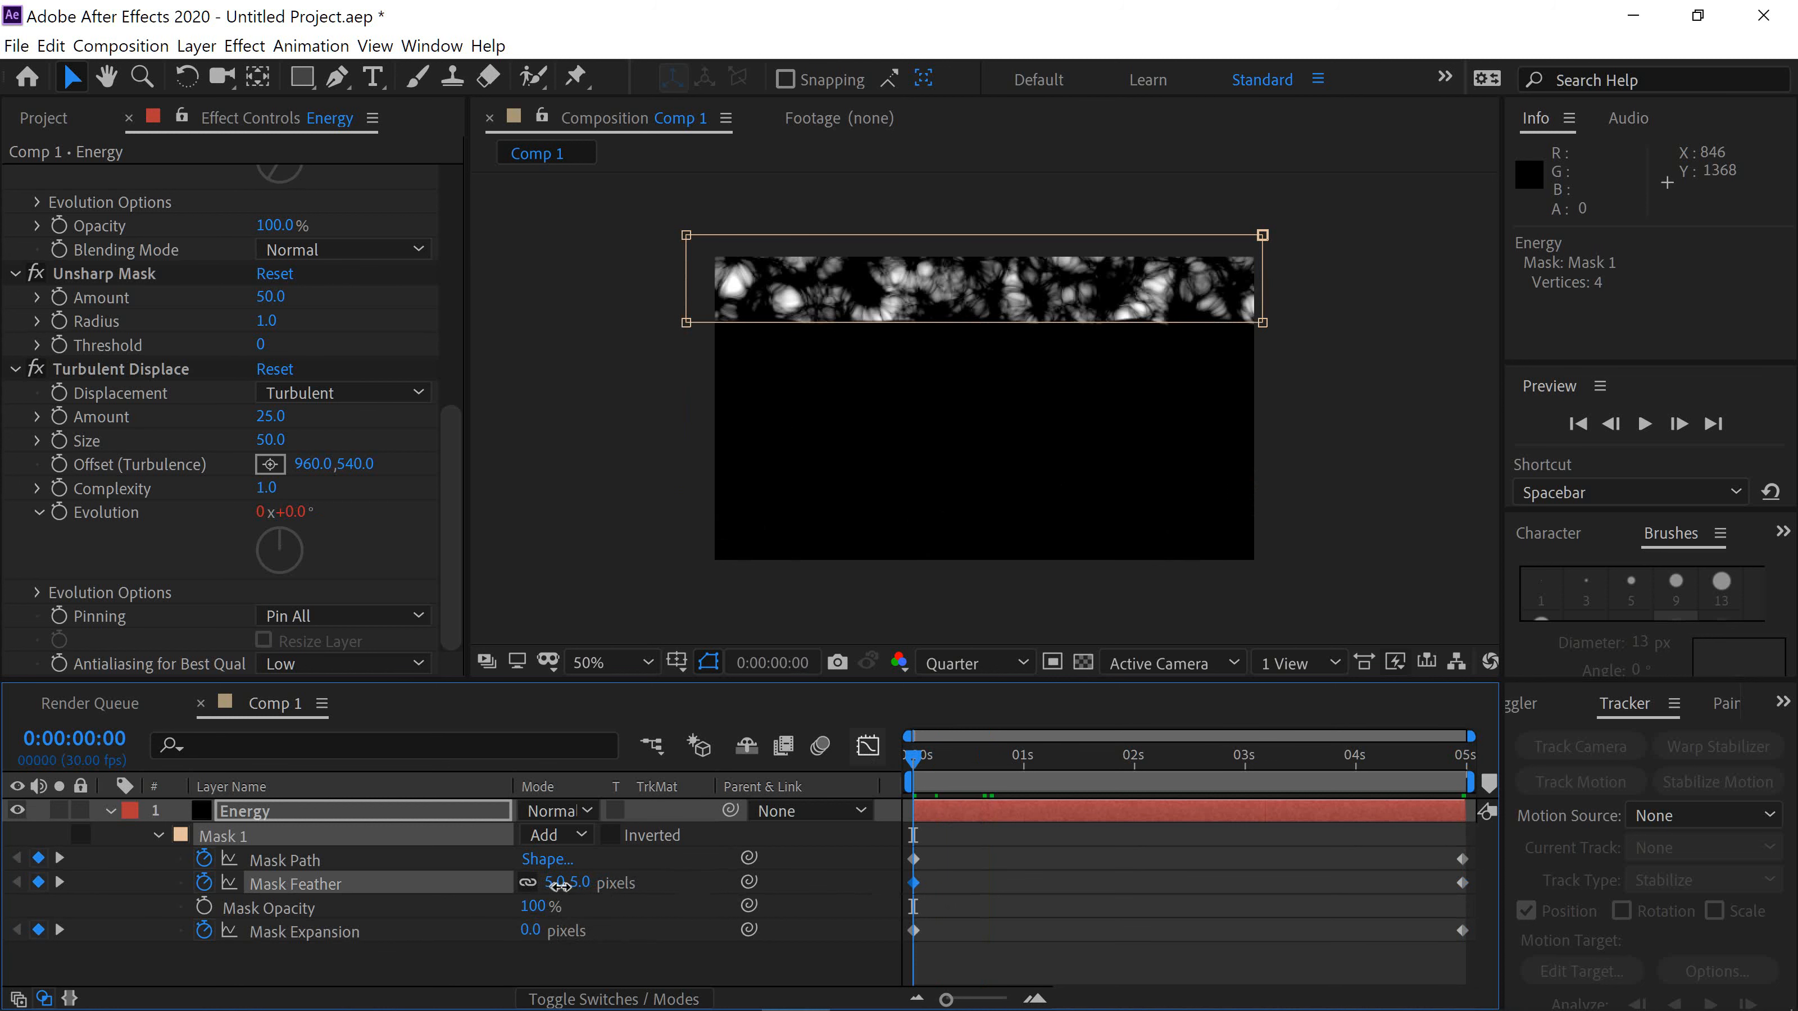
left_click_drag(554, 882, 575, 890)
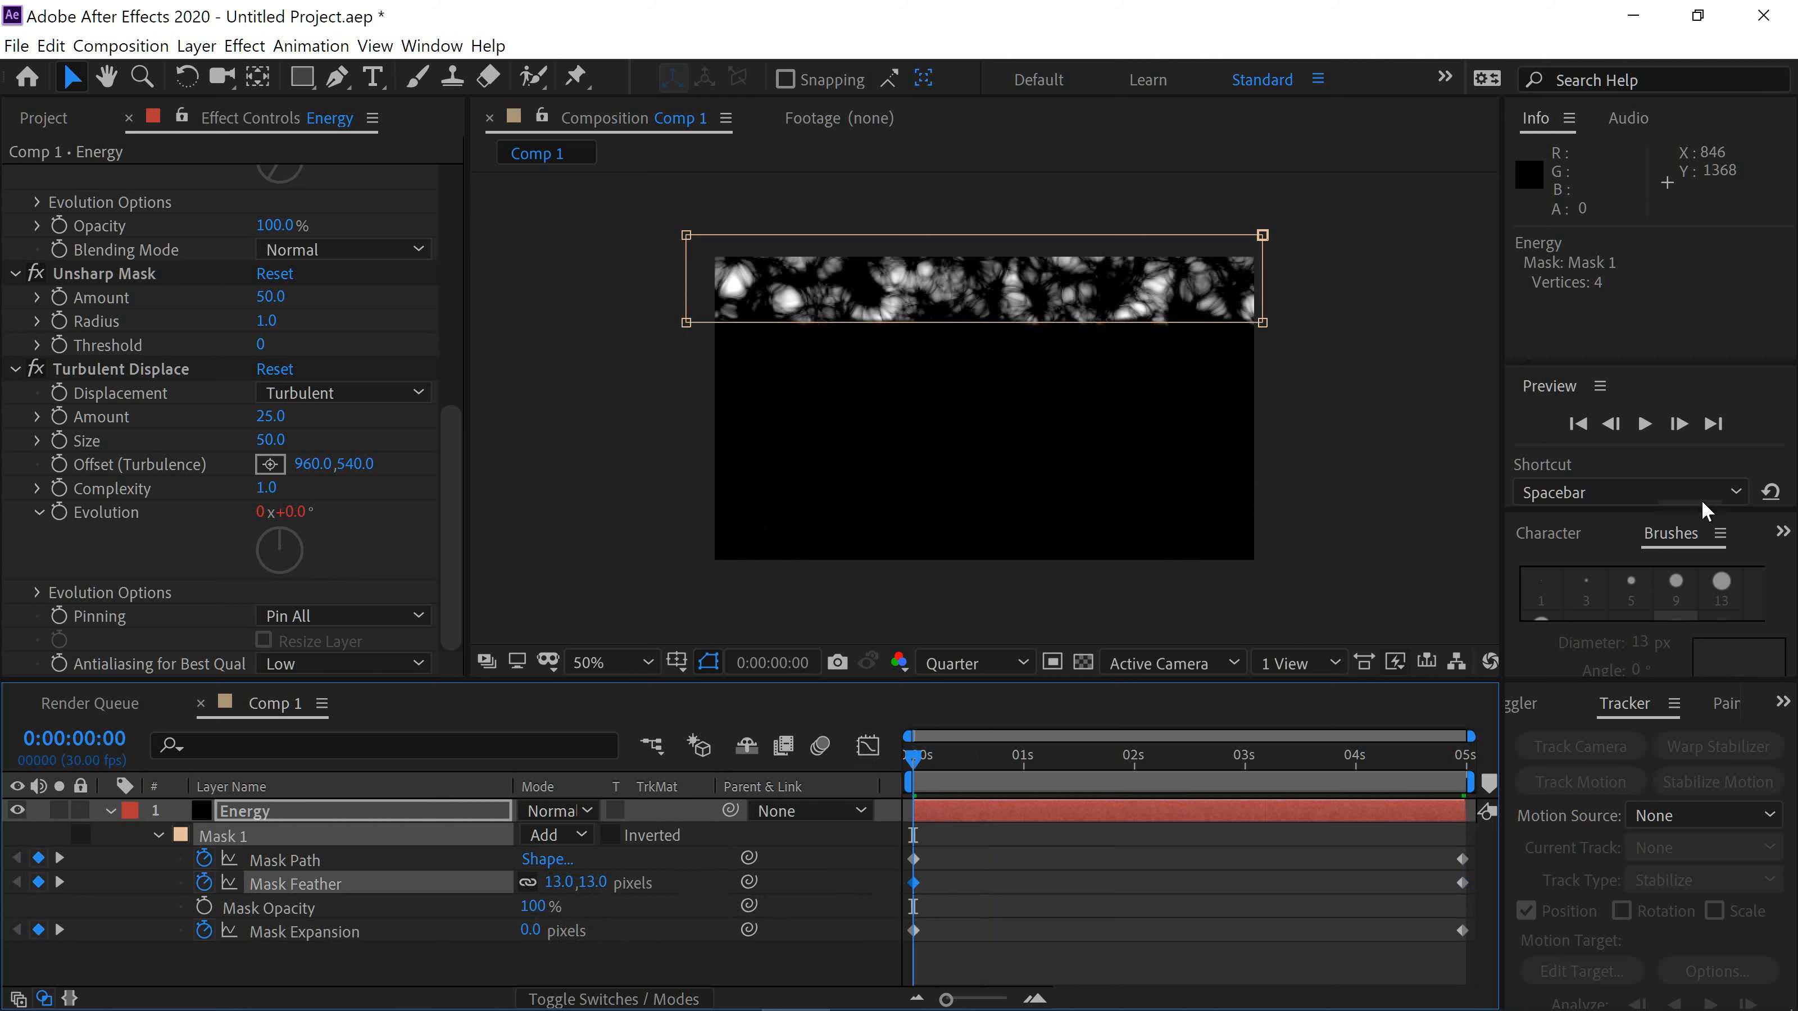
left_click(1644, 423)
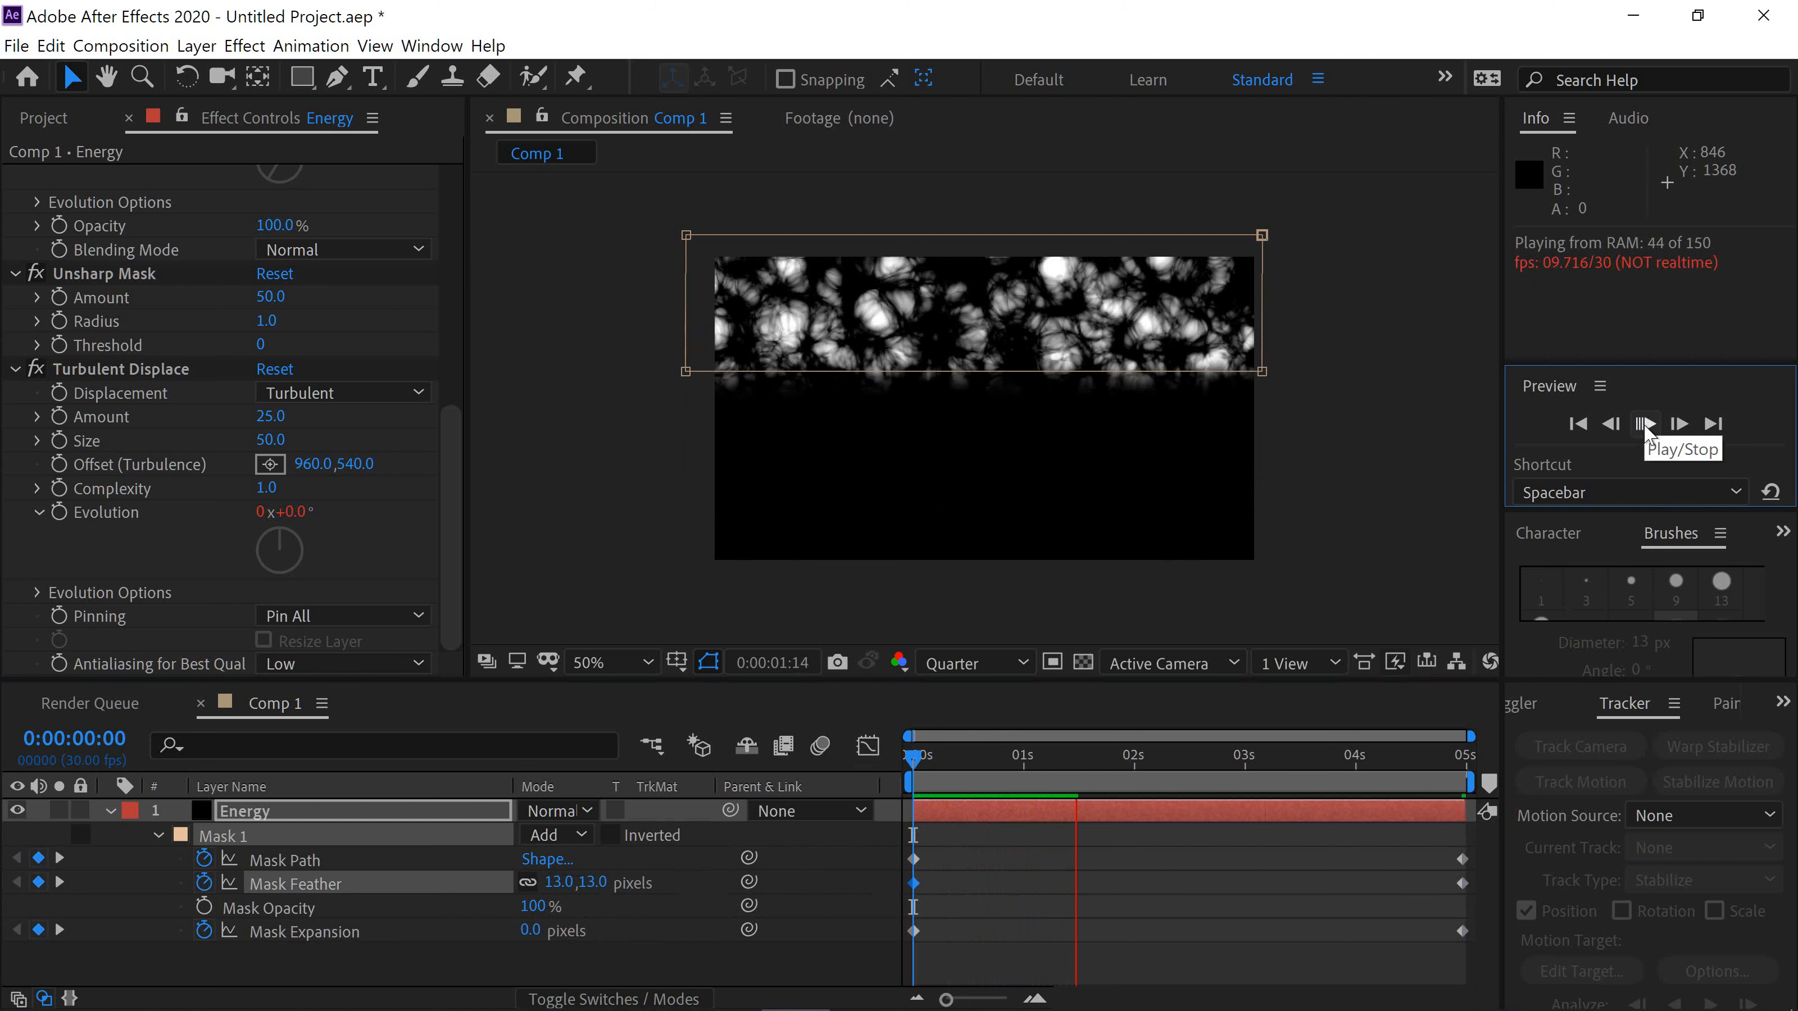
left_click(1643, 423)
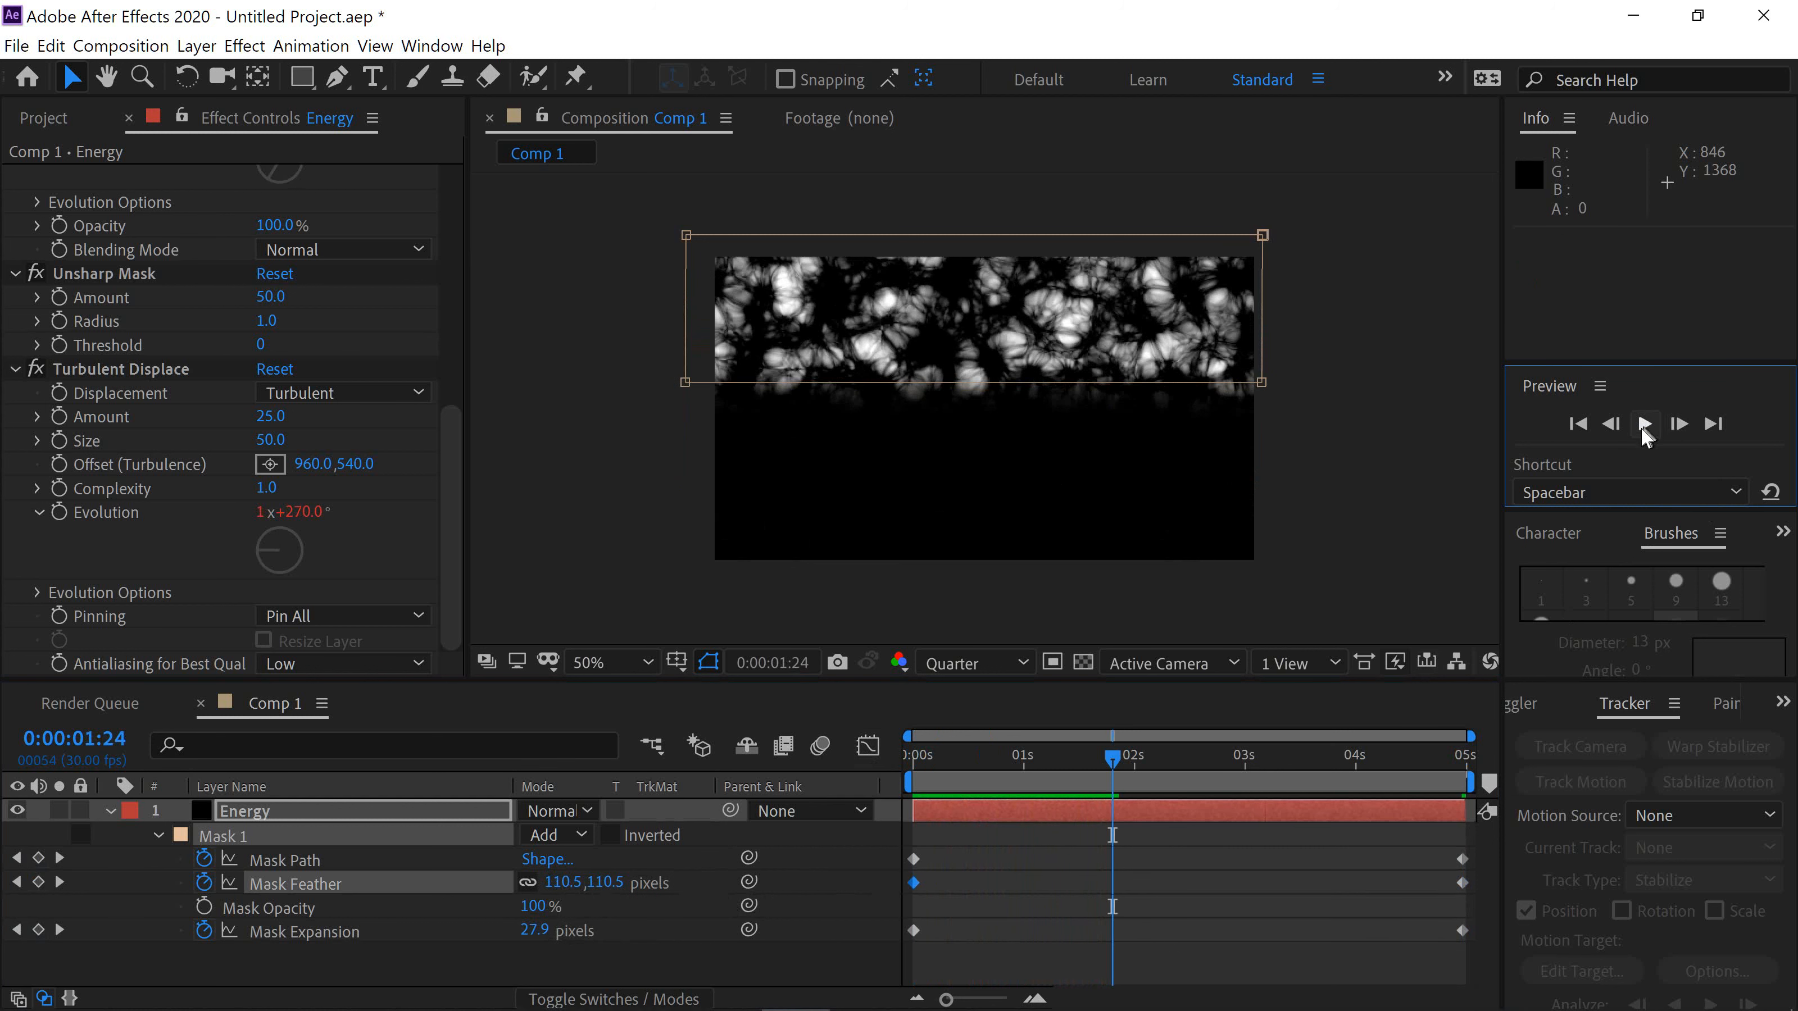
Collapse the Energy layer's properties and add a new adjustment layer above it.
left_click(266, 815)
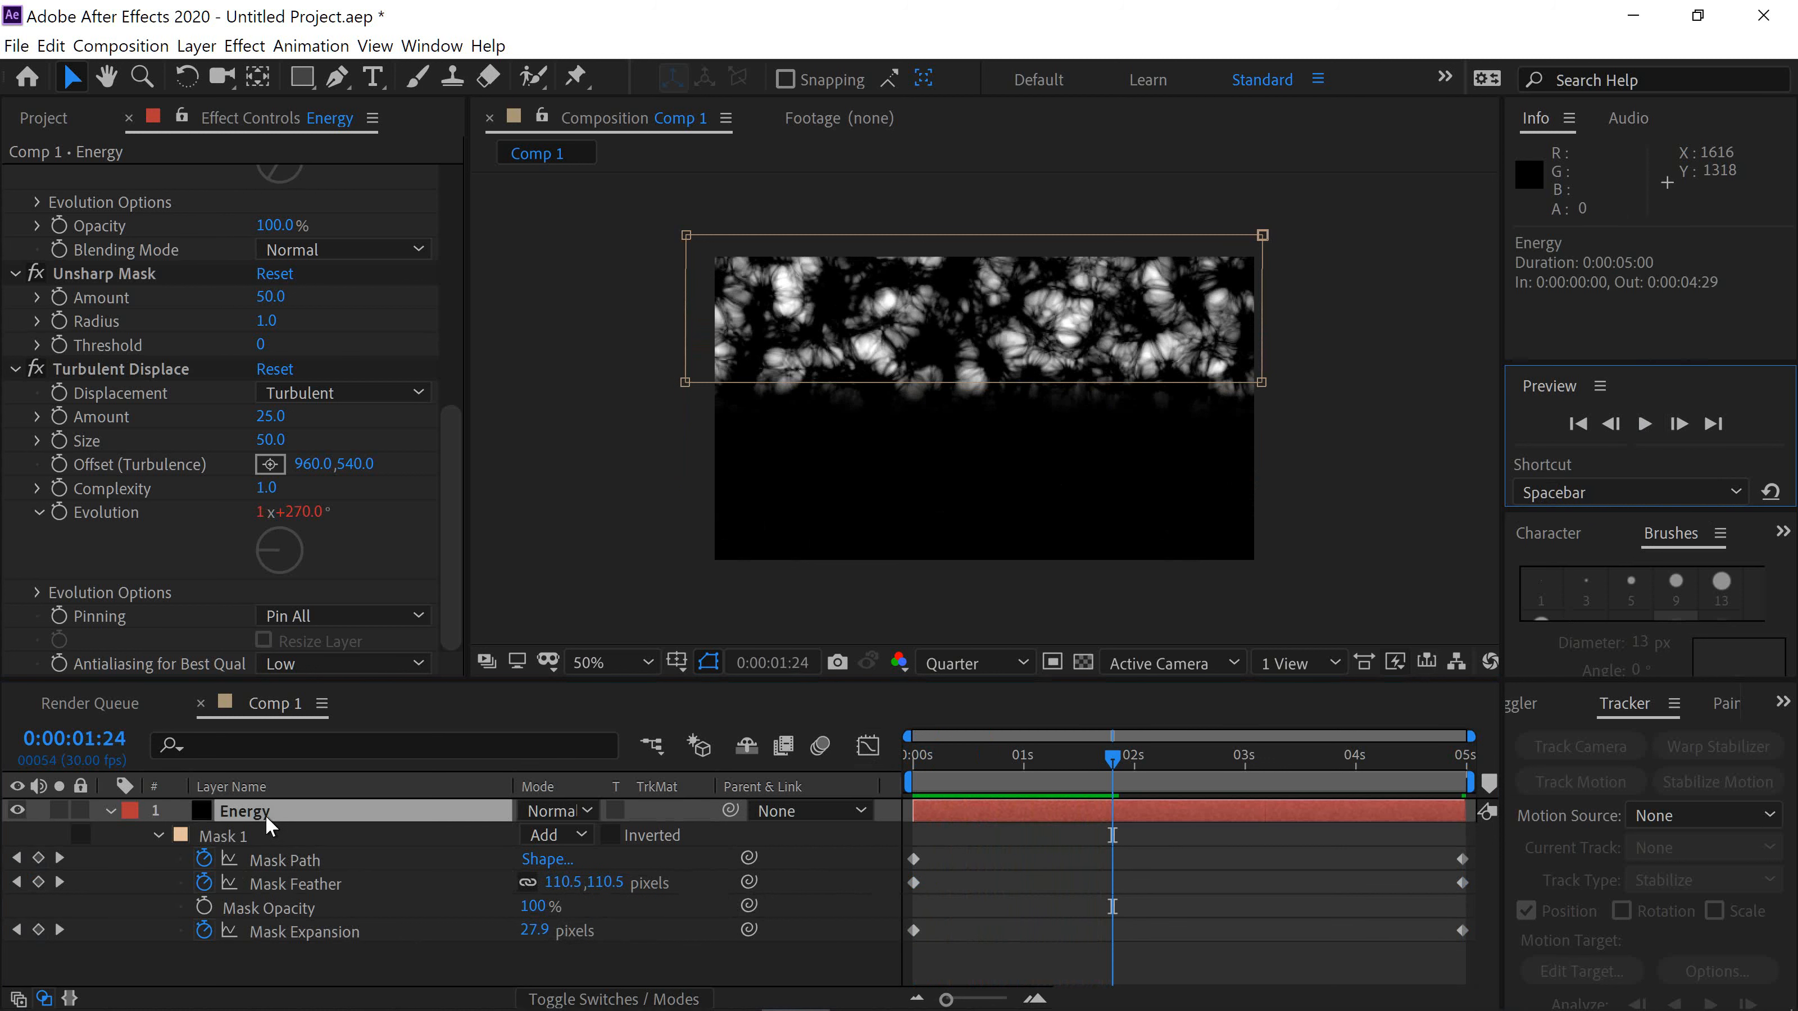
left_click(112, 811)
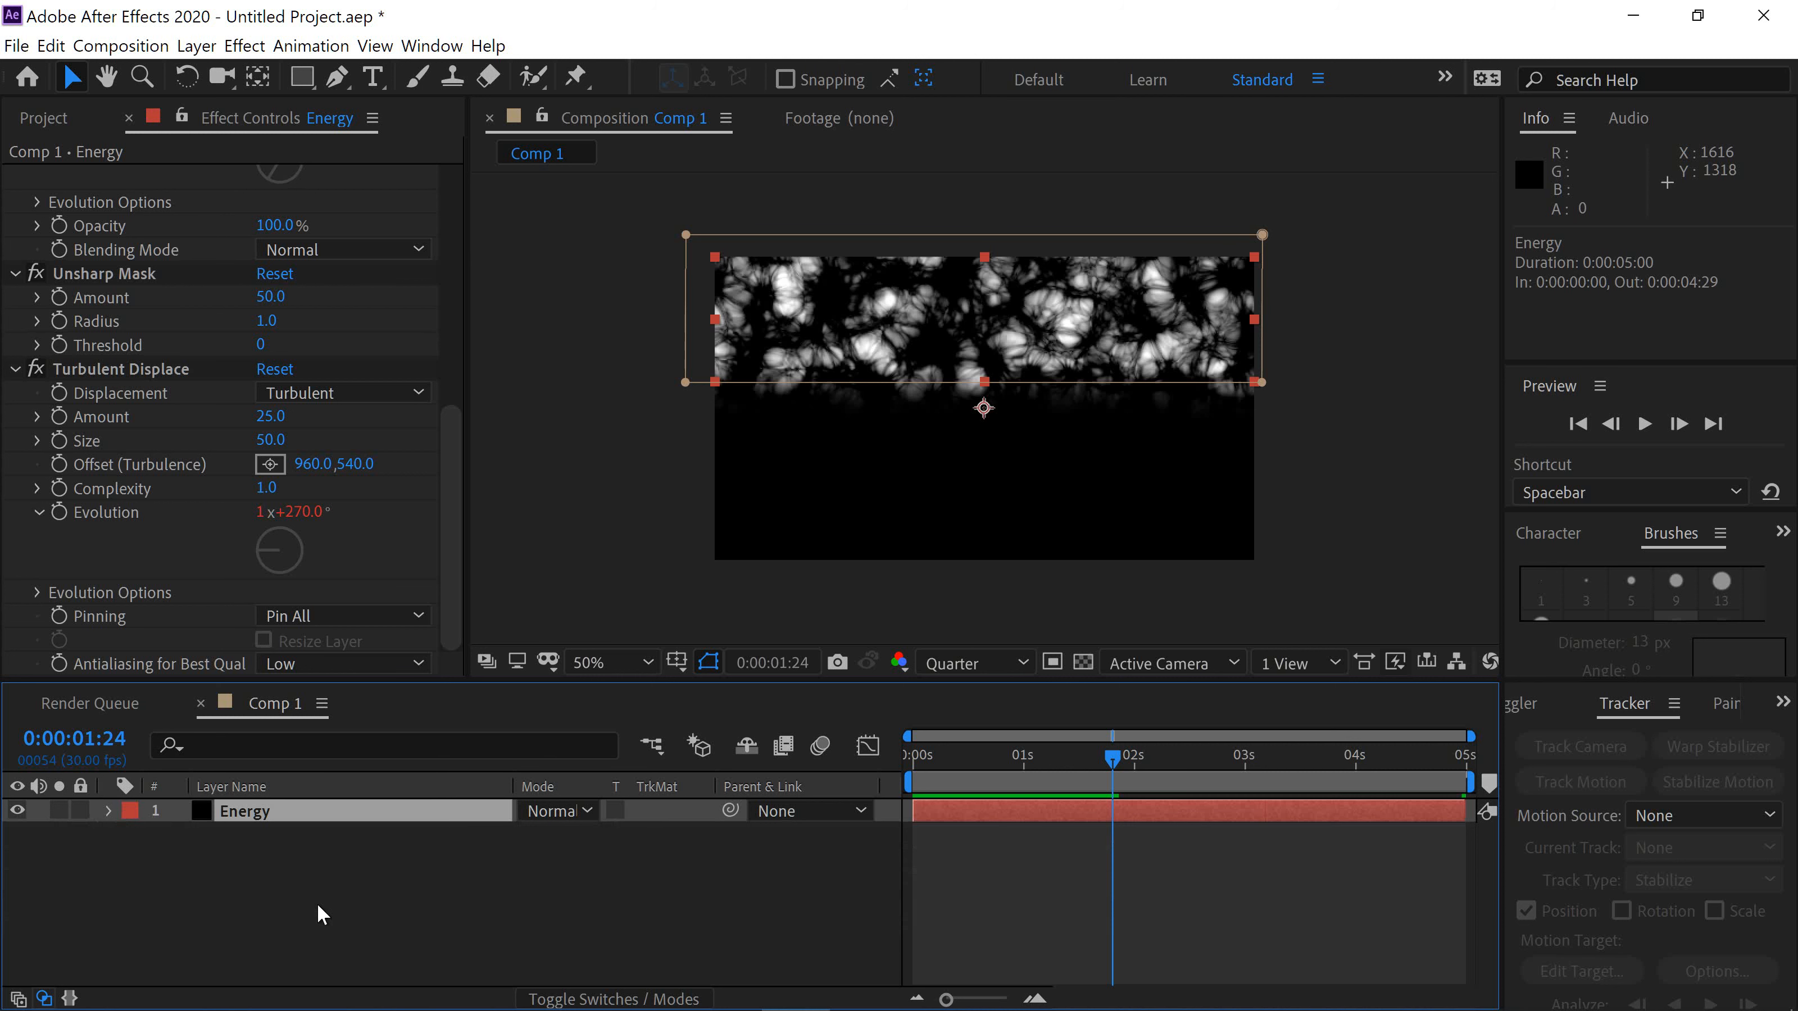
key("ctrl+alt+y")
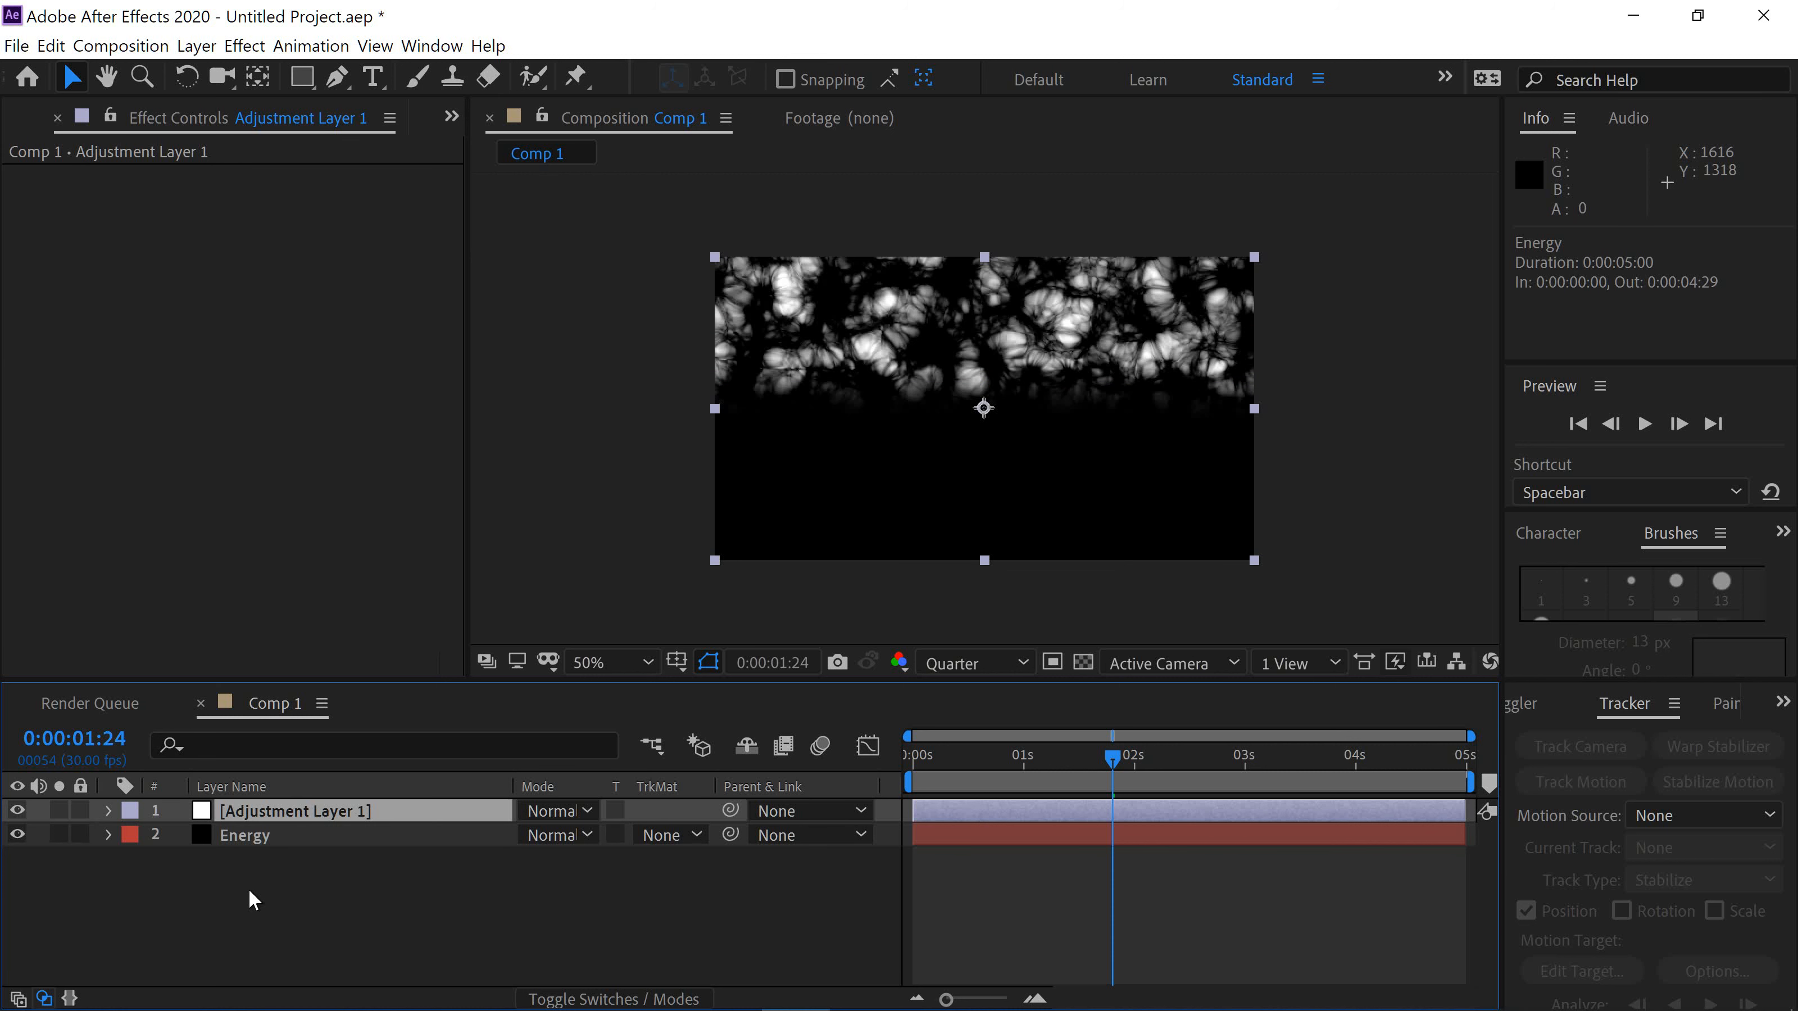
Apply the Polar Coordinates effect to Adjustment Layer 1, using Rect to Polar conversion with Interpolation at 100%.
key("ctrl+space")
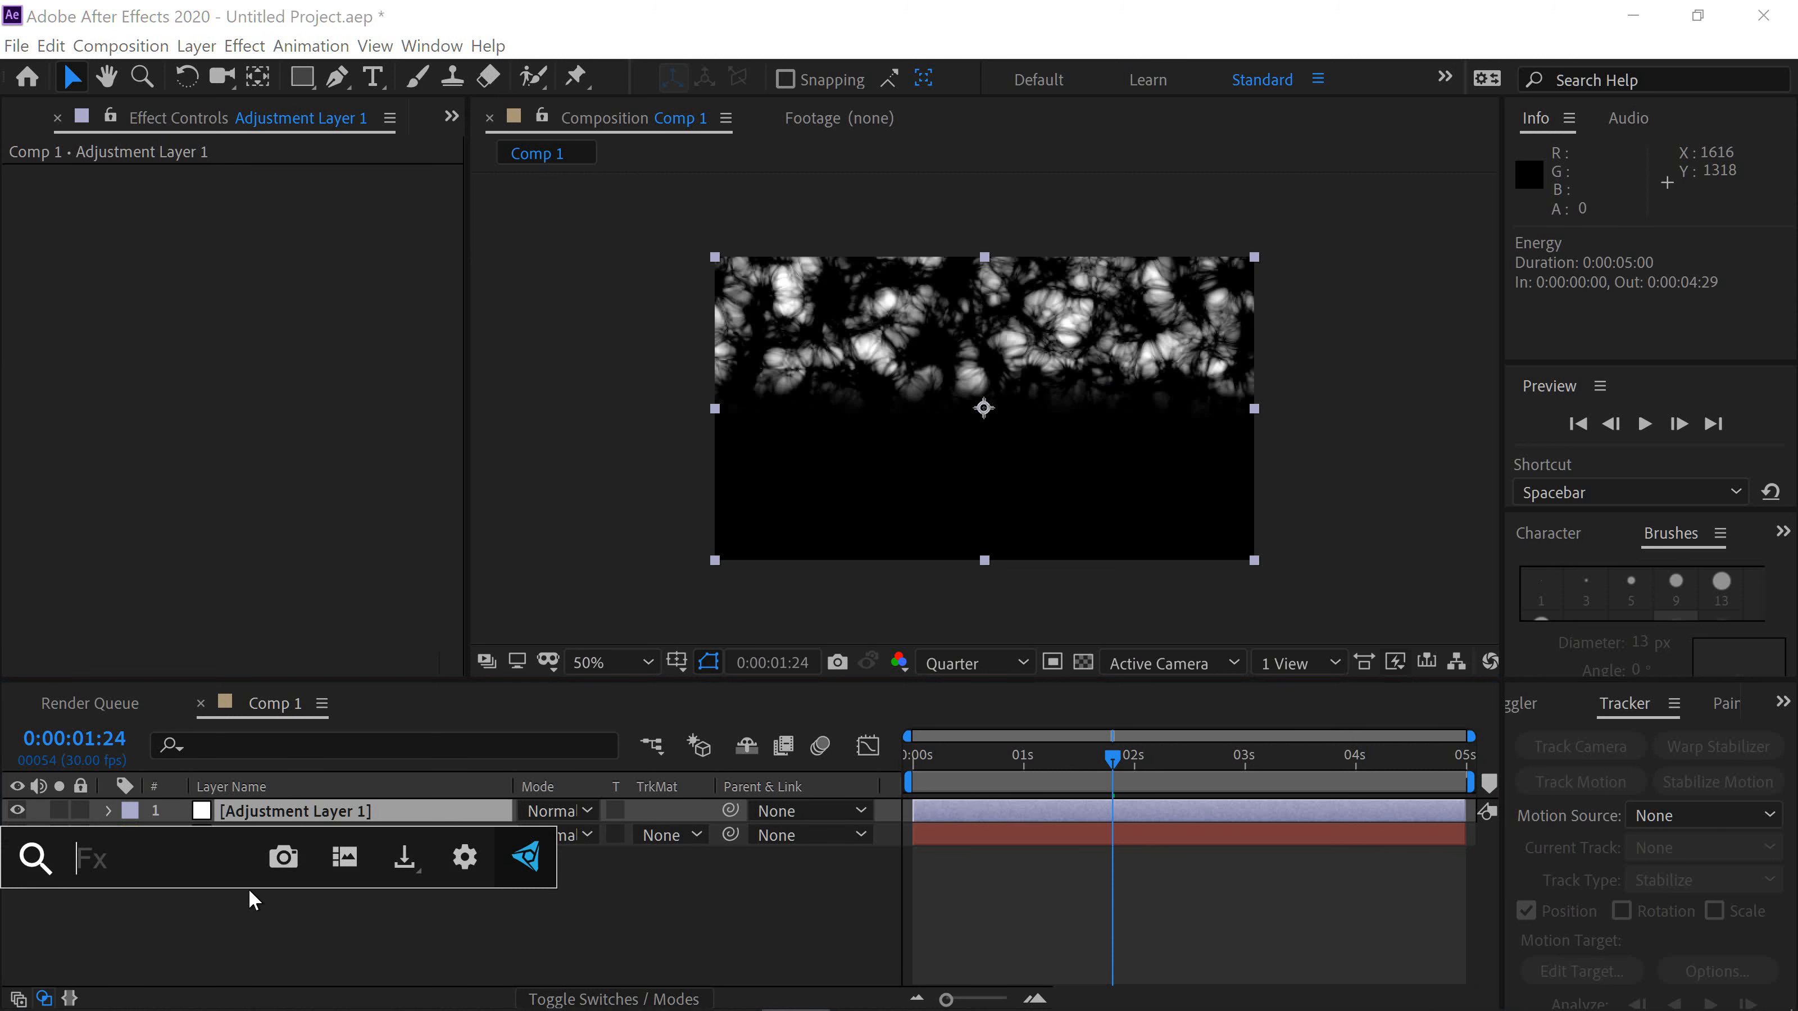
type("pol")
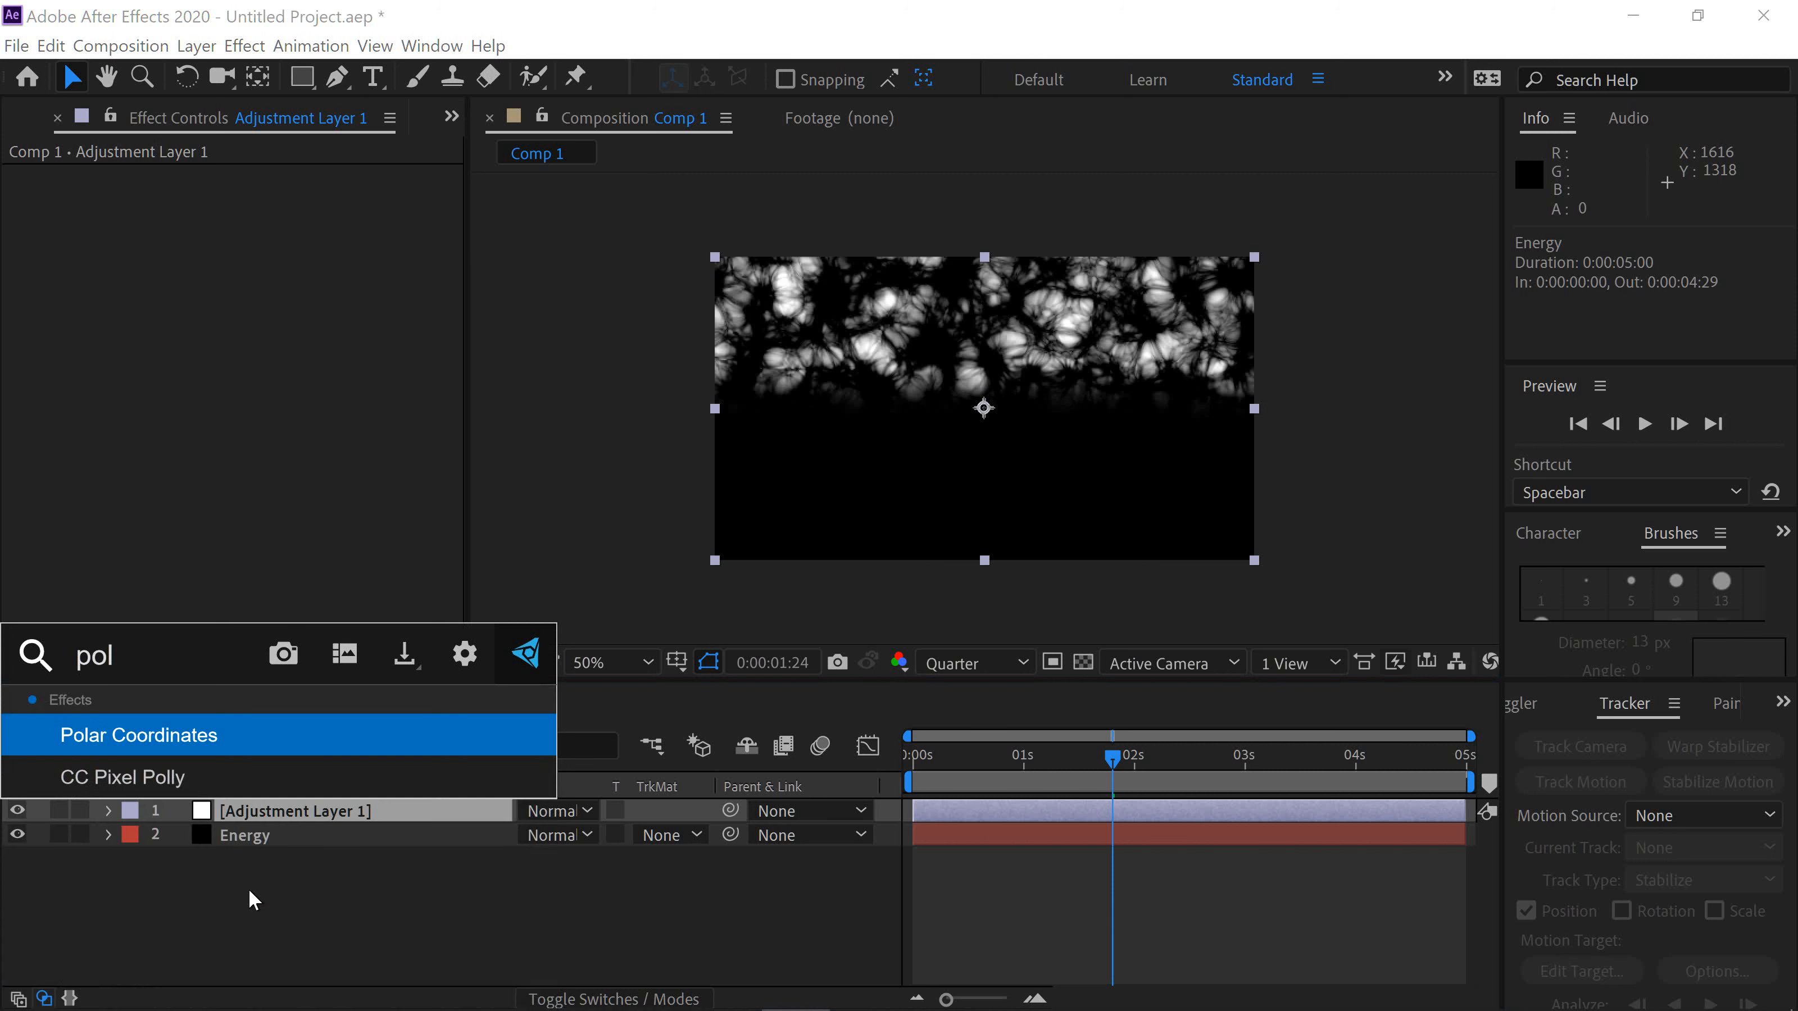
type("ar")
key("Return")
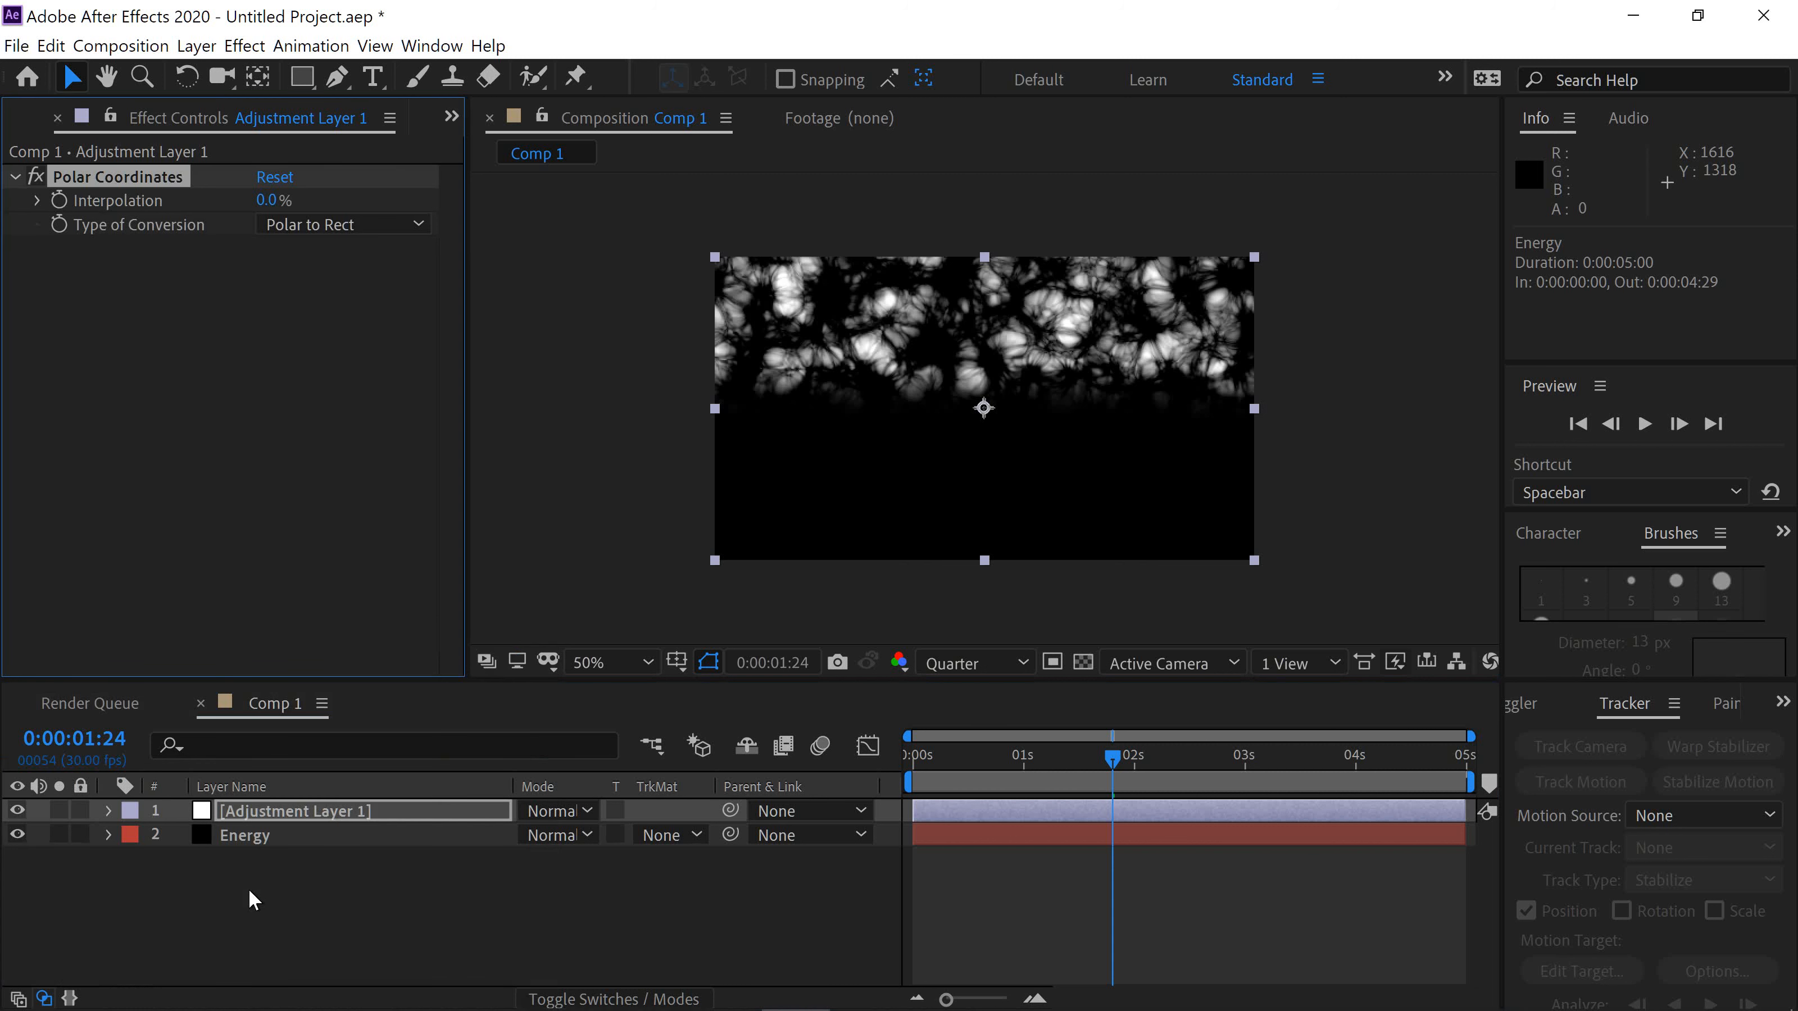
left_click(418, 236)
left_click(409, 246)
left_click_drag(273, 200, 1446, 257)
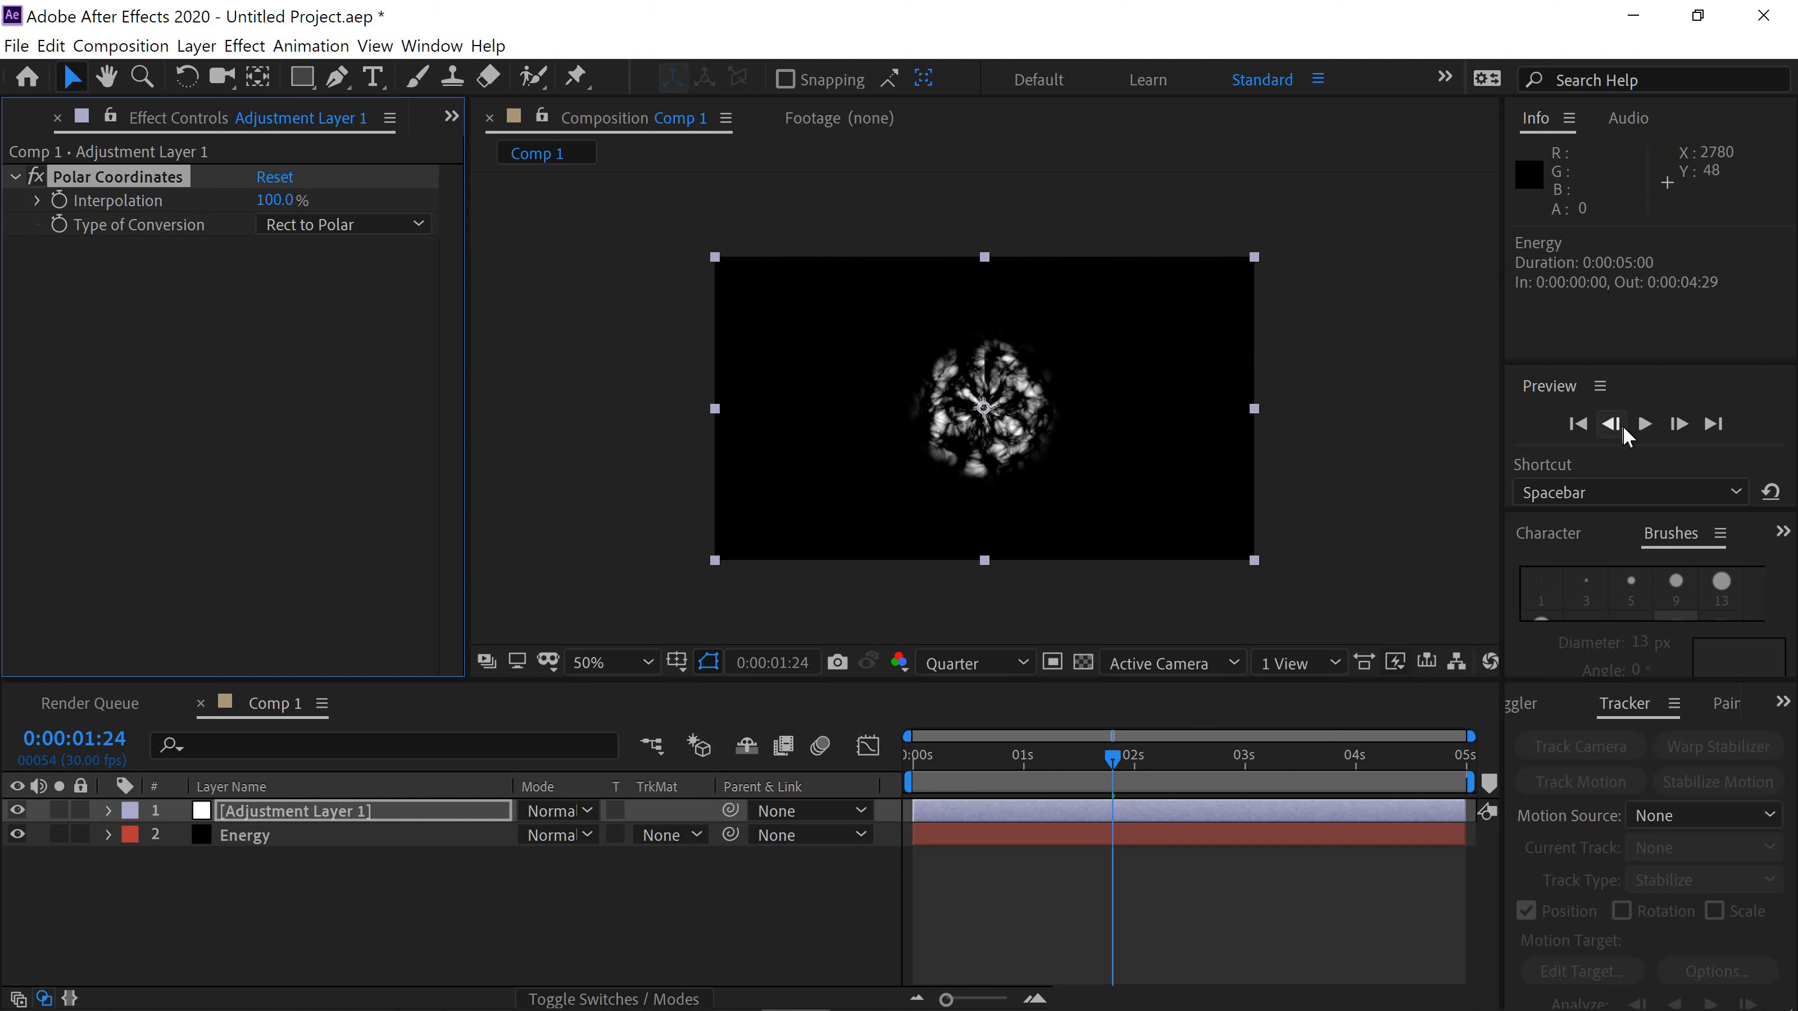
Preview the polar animation, stop at 0:00:03:20 and examine the circular shape up close.
left_click(1642, 425)
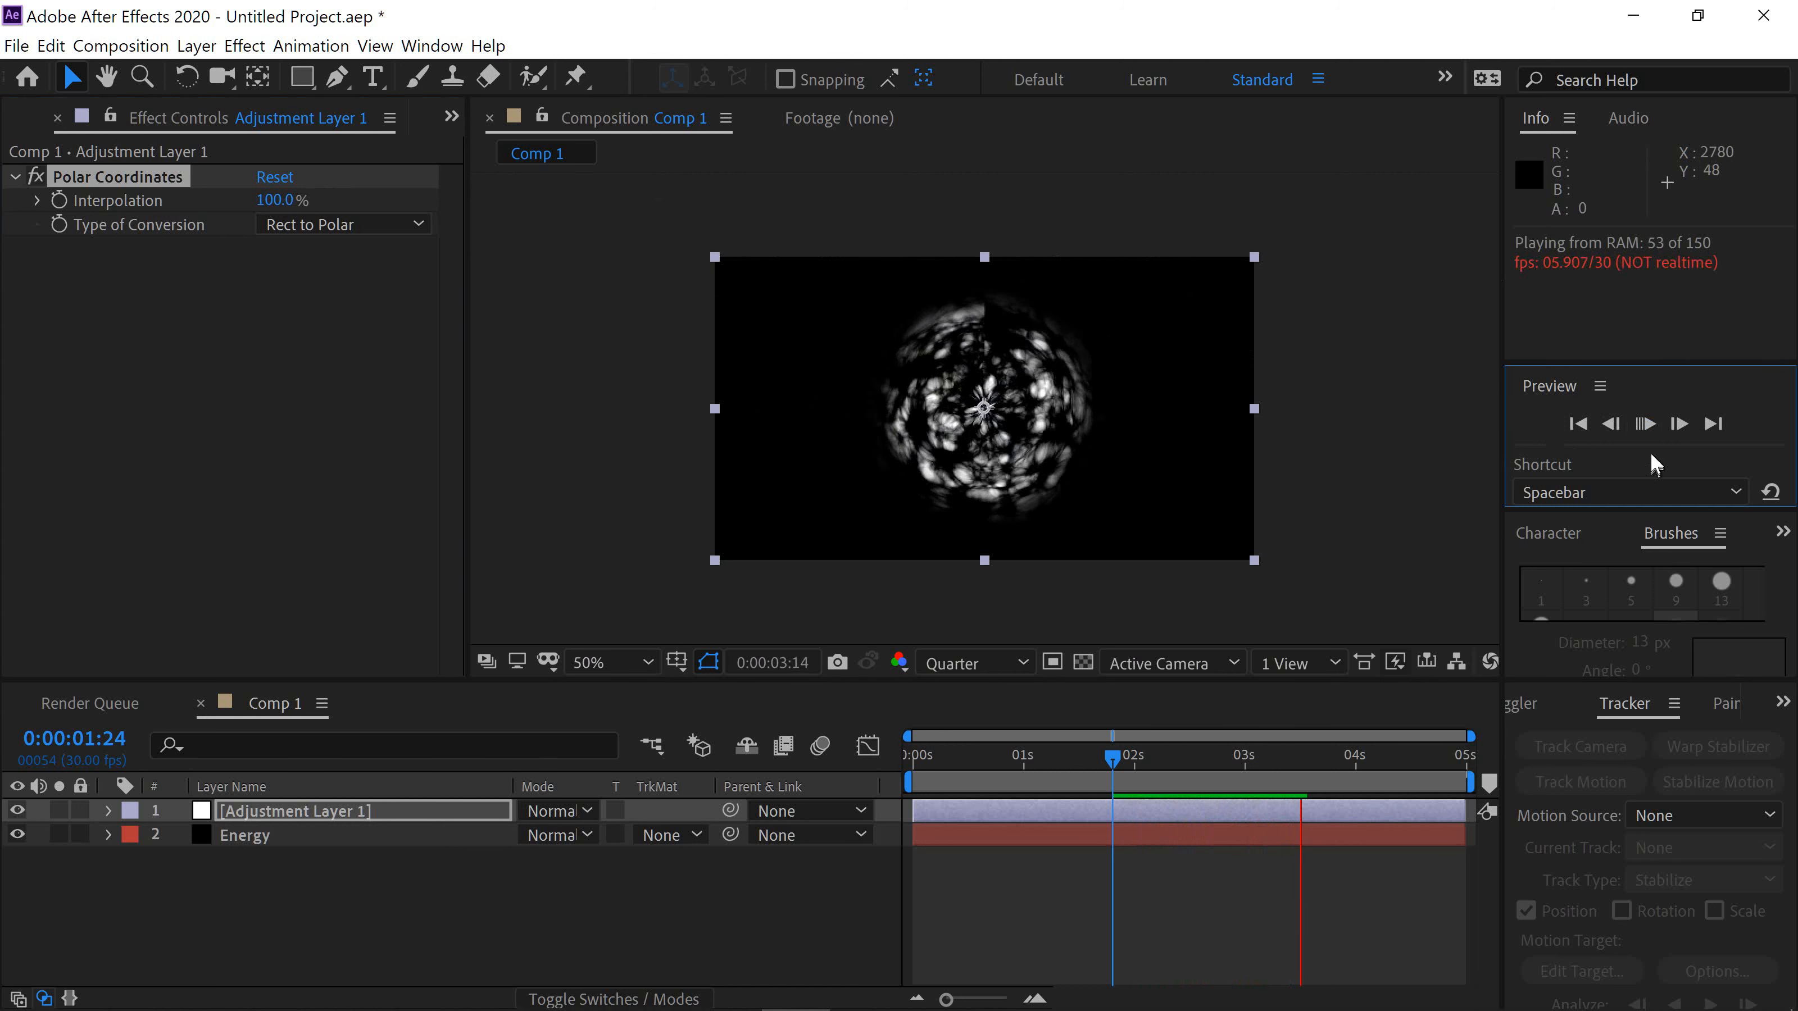
left_click(1645, 425)
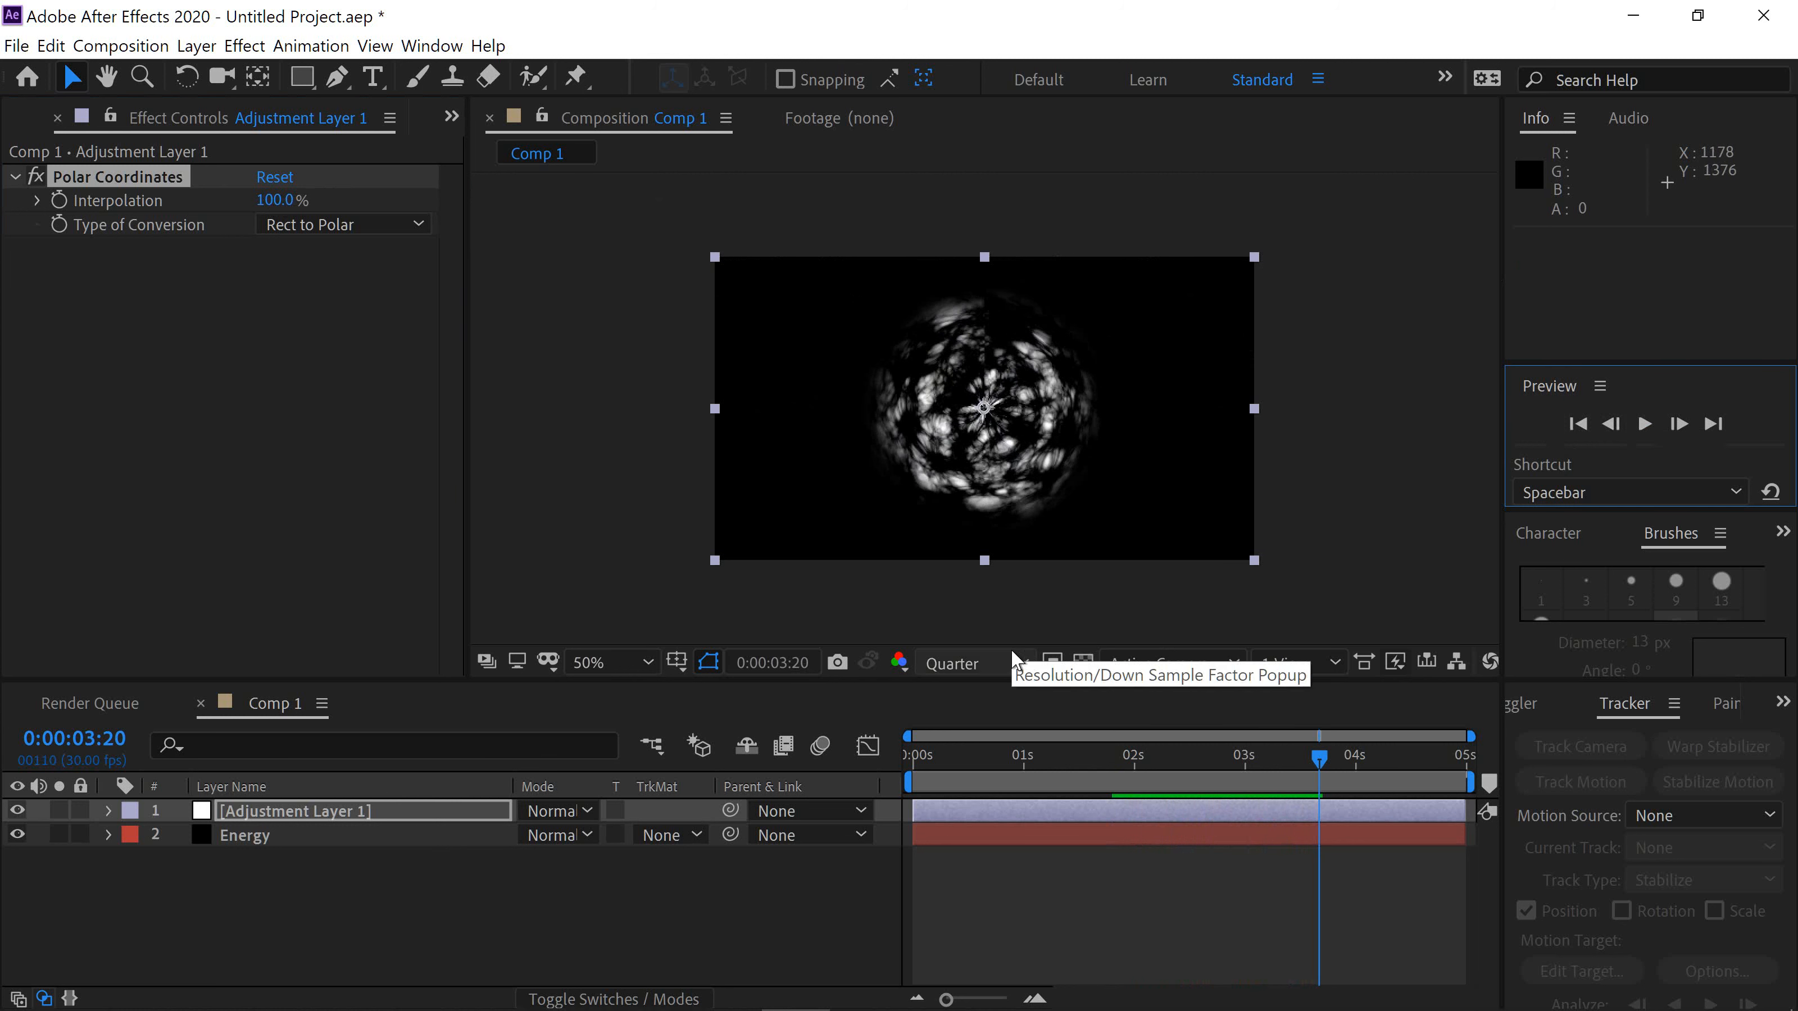
key("period")
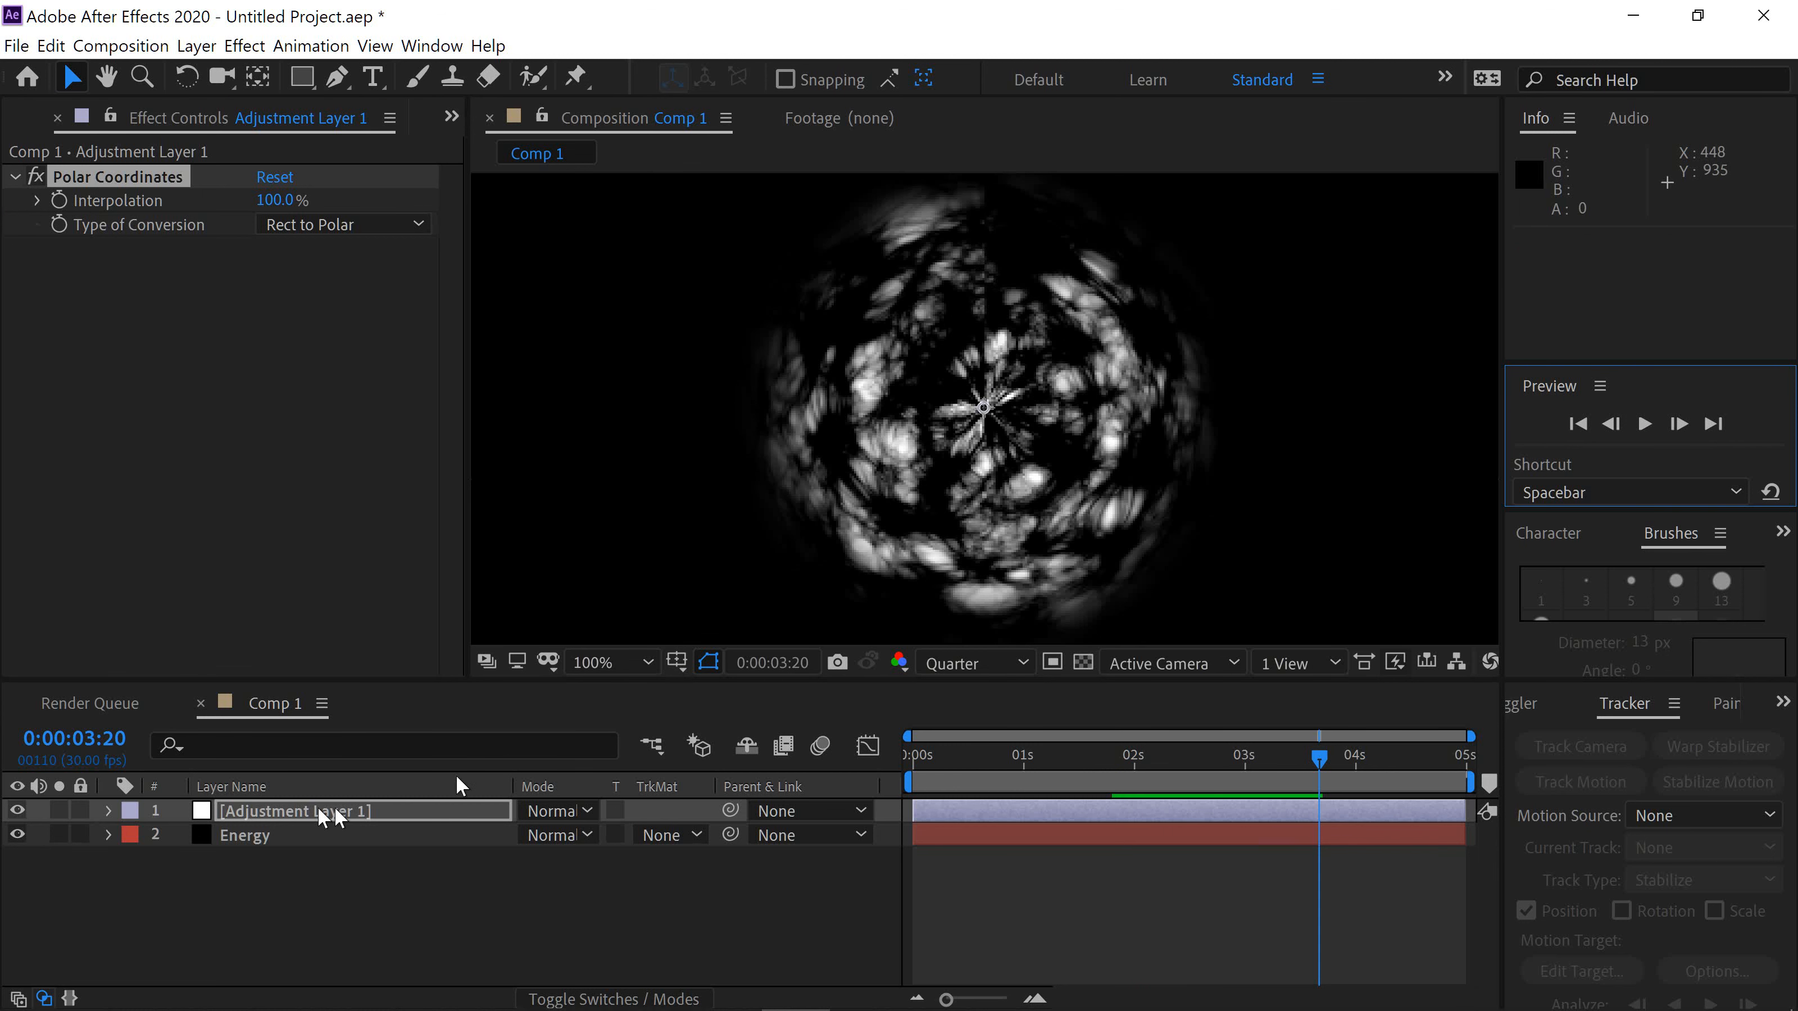
Rename the adjustment layer that holds the Polar Coordinates effect as "Polar Cord".
left_click(229, 834)
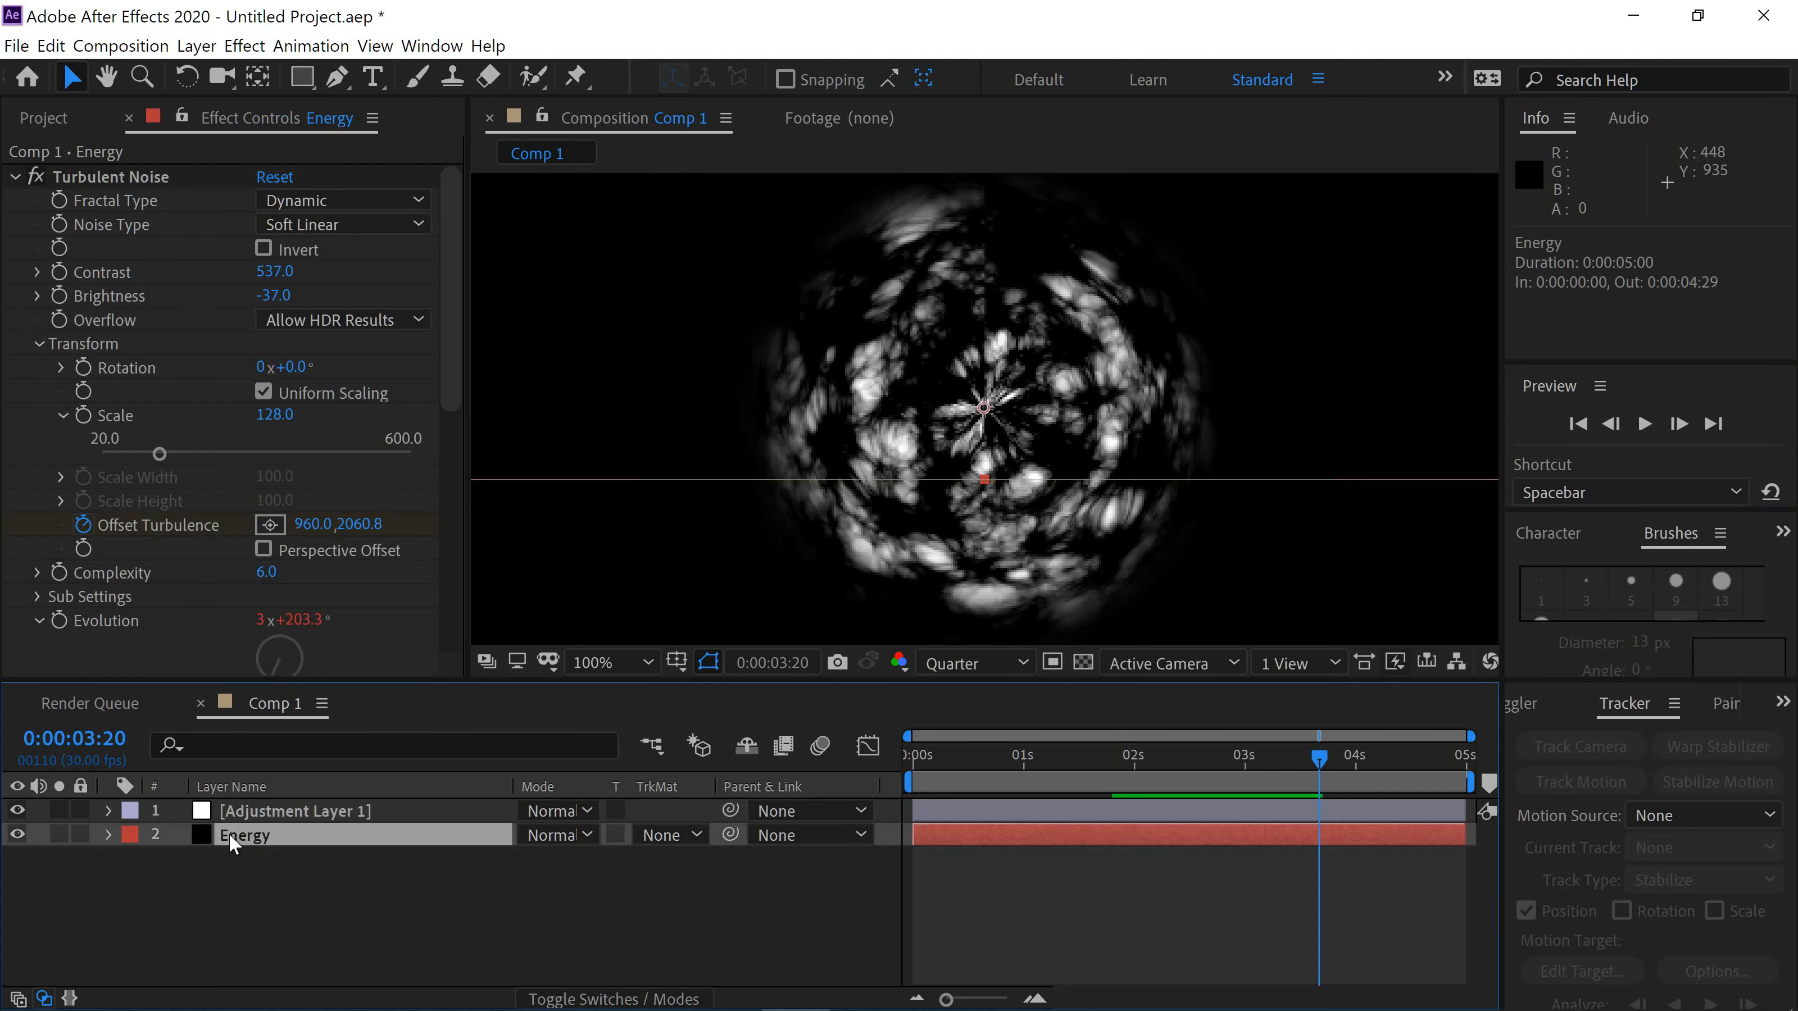
left_click(351, 811)
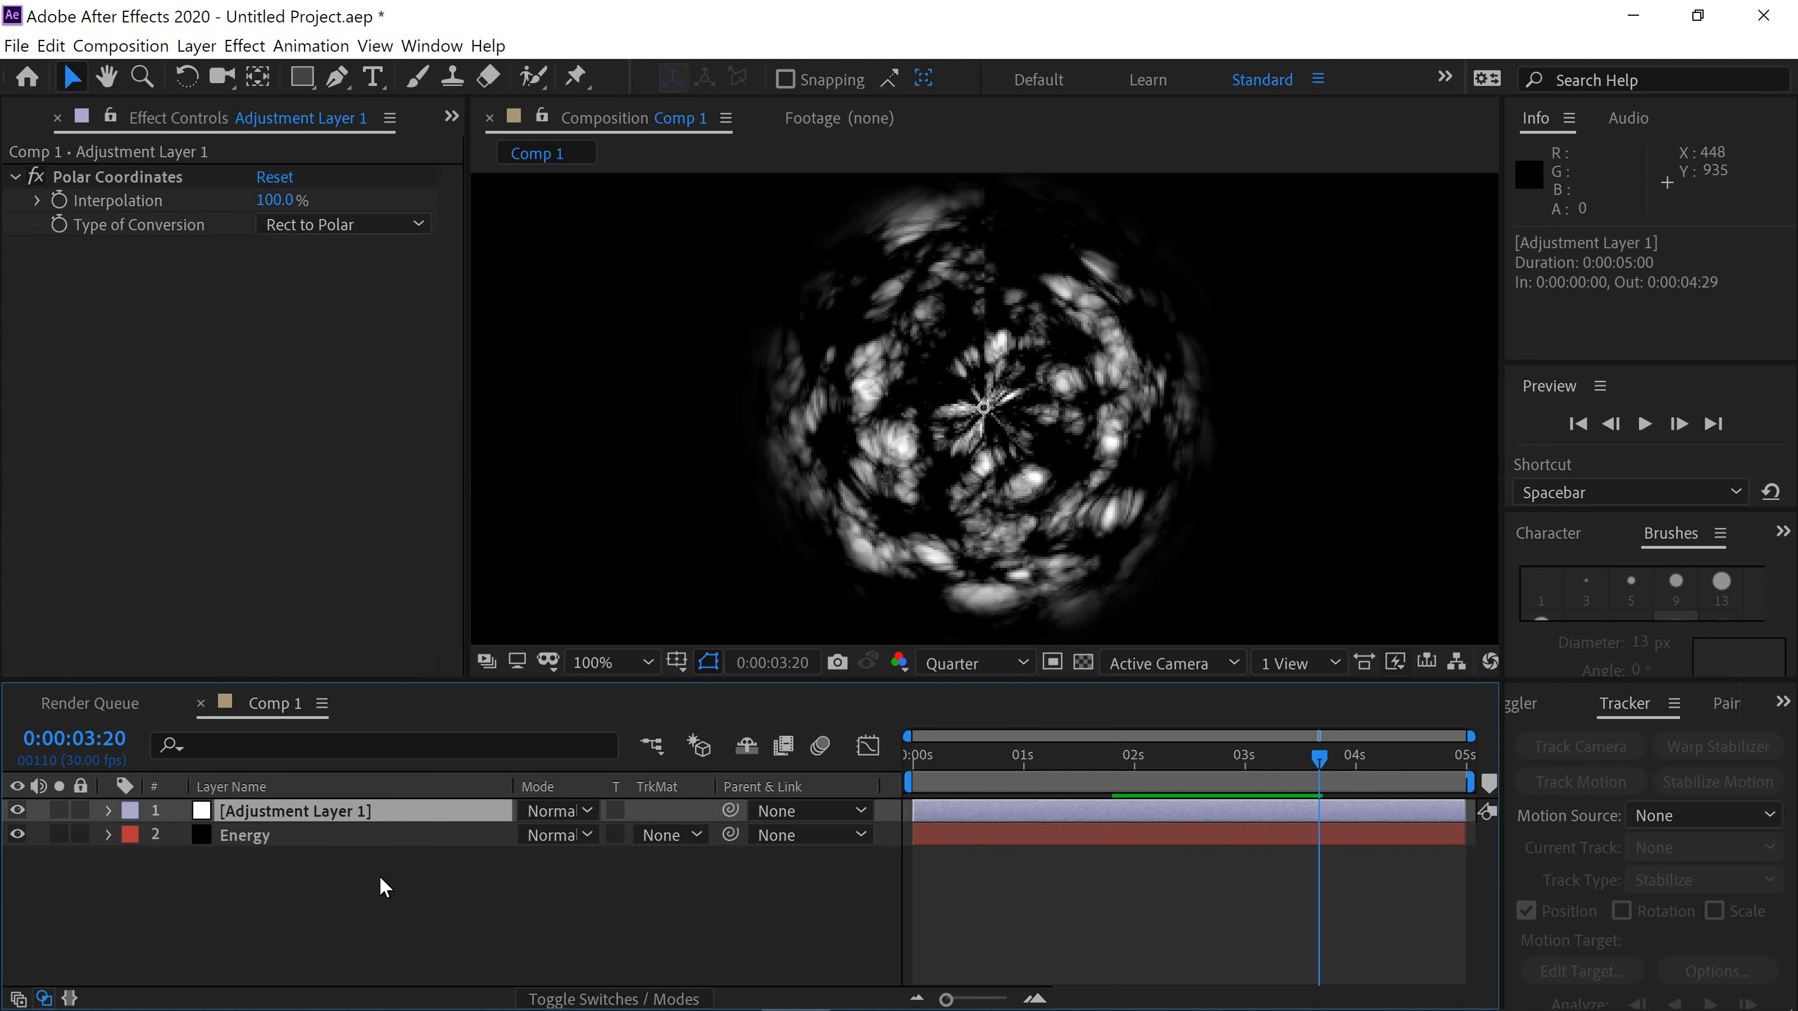
key("Return")
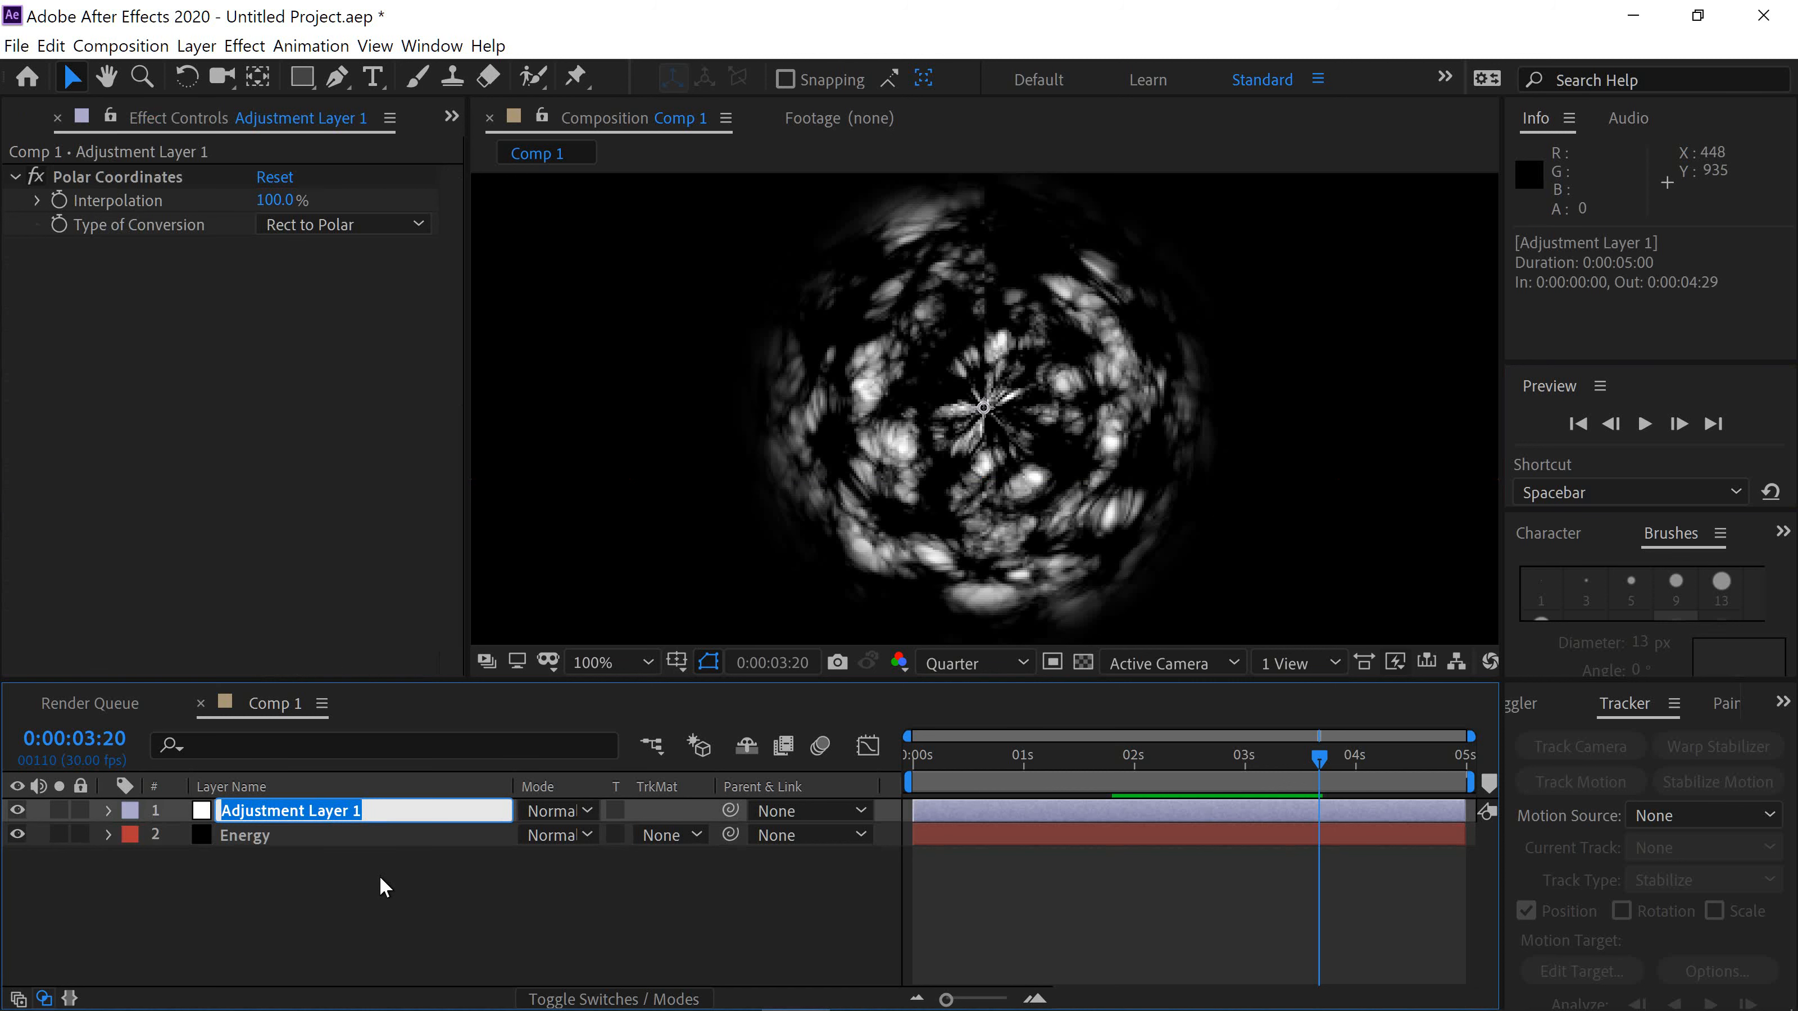
type("Pol")
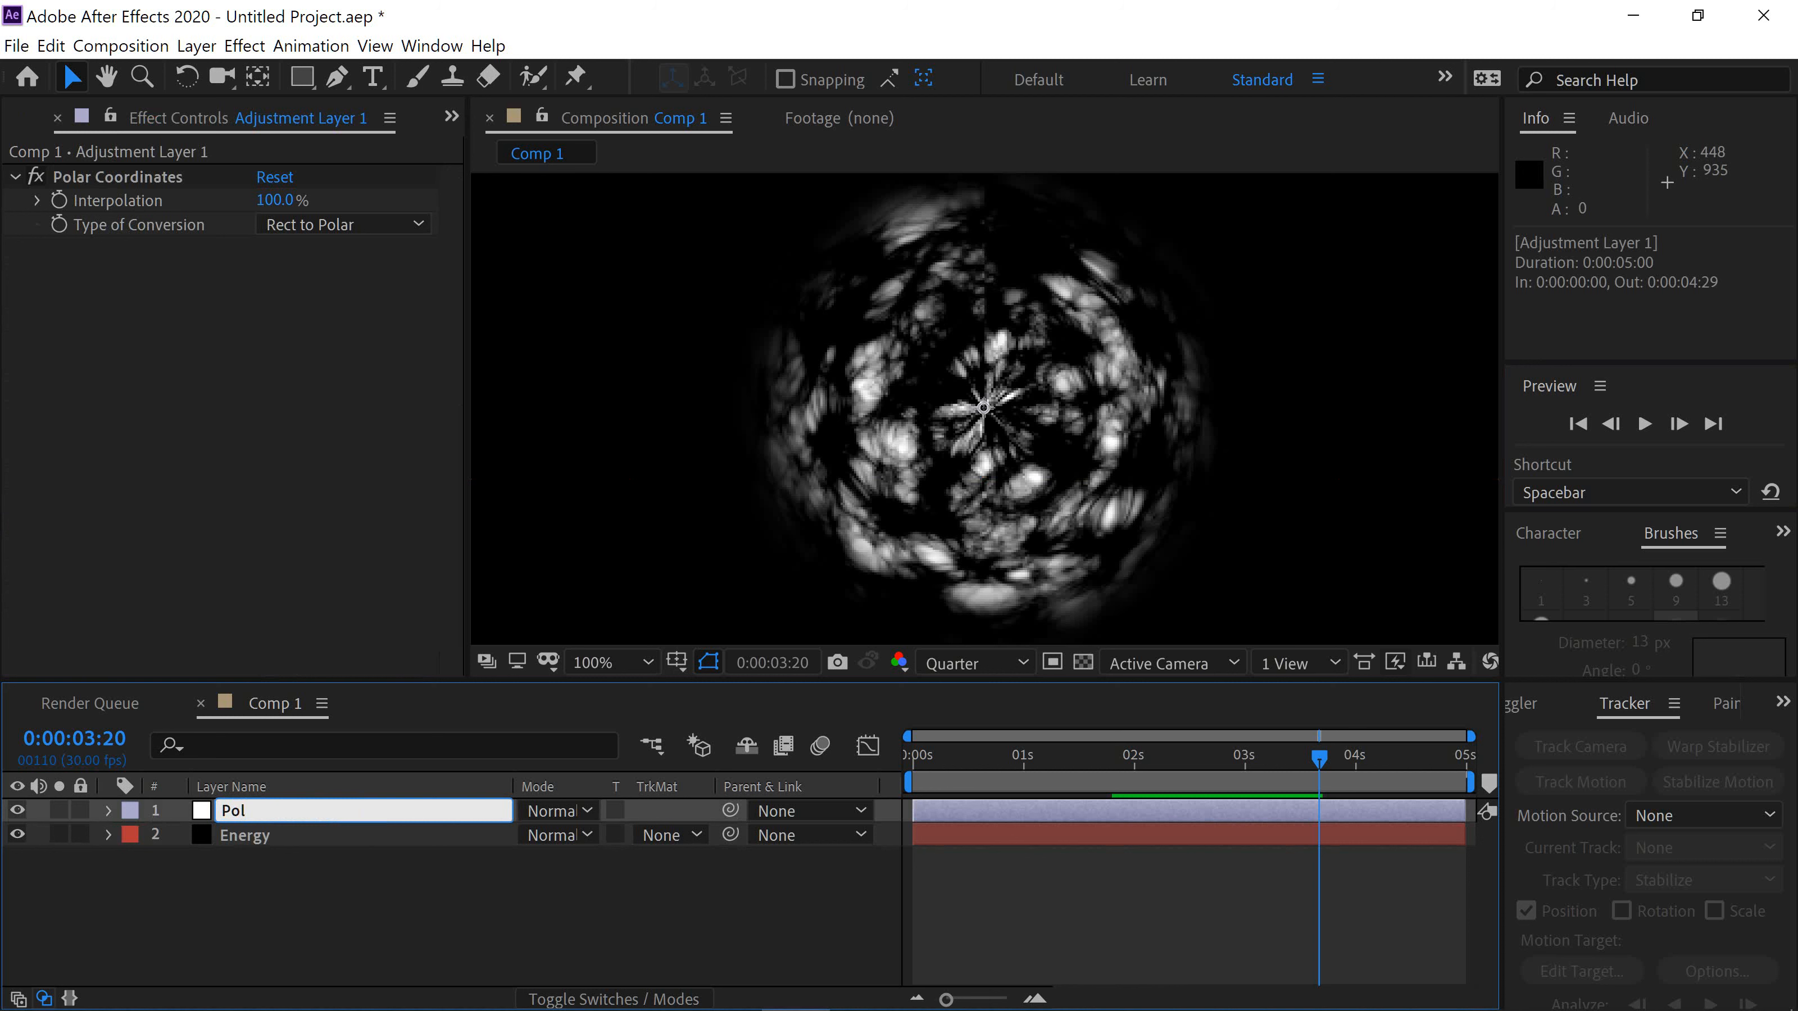
type("ar Cord")
key("Return")
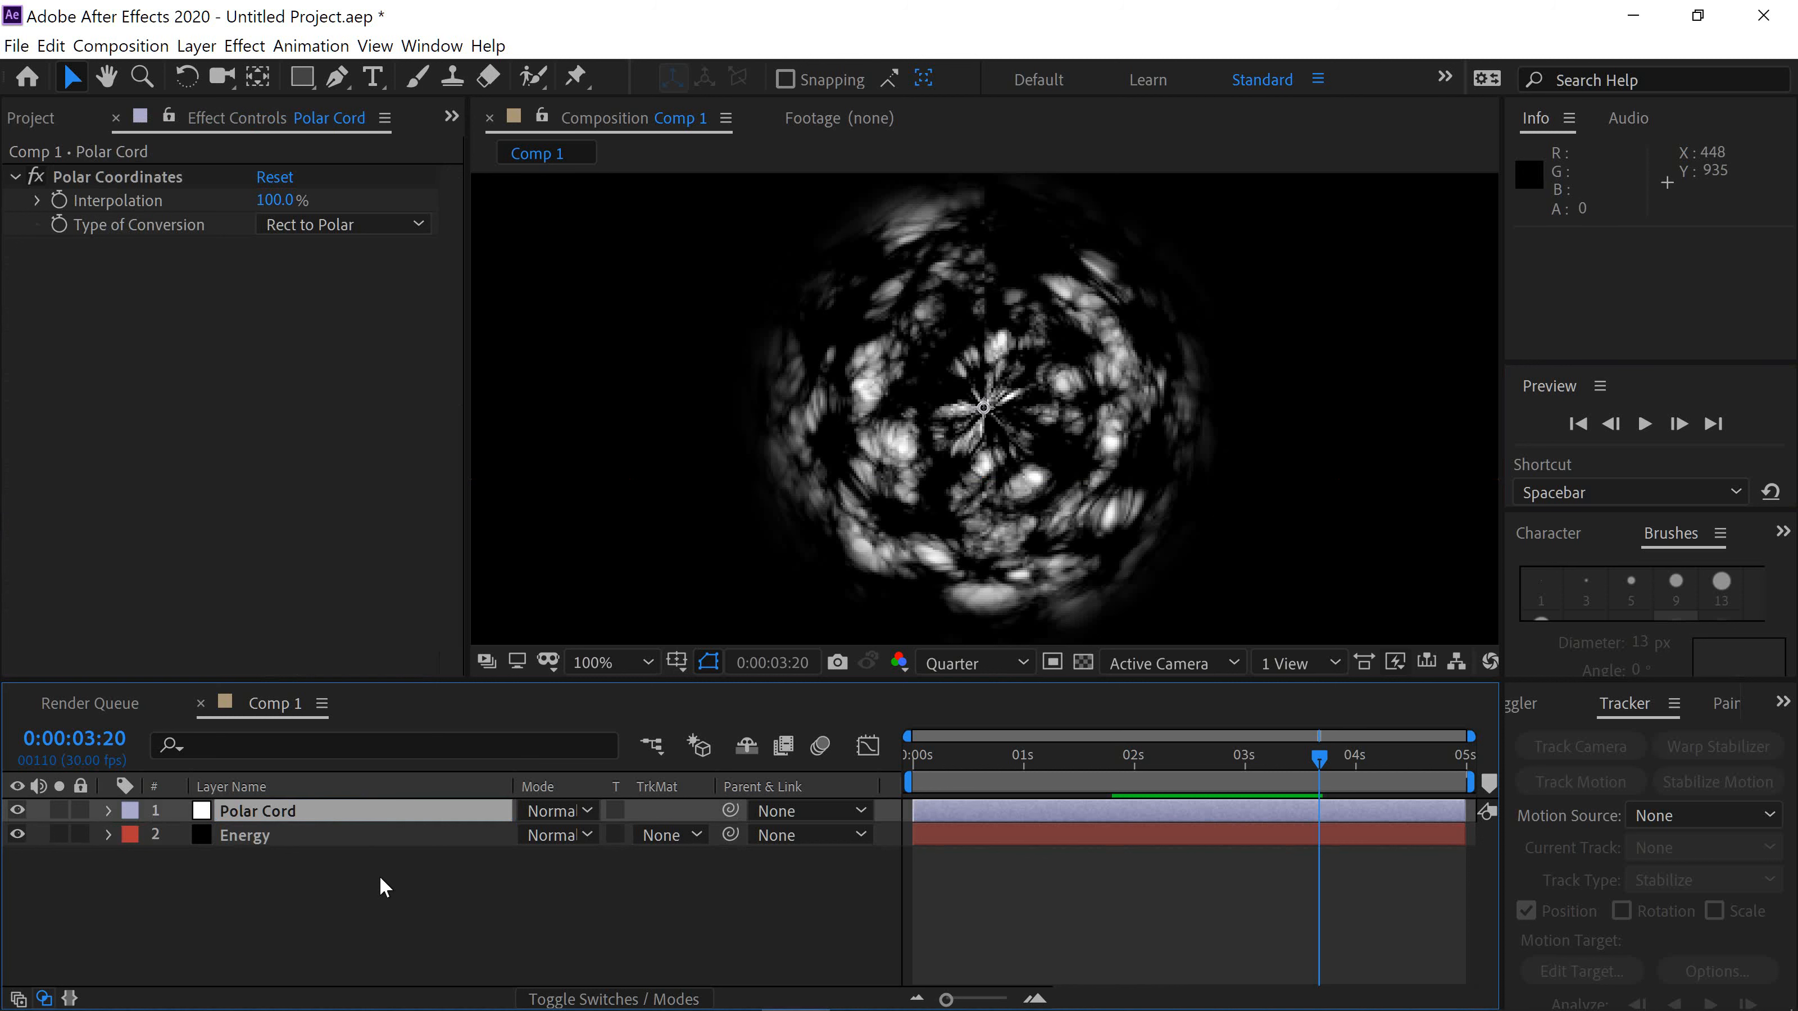
Add a new adjustment layer directly above the Energy layer and name it "Remove Seam".
left_click(272, 838)
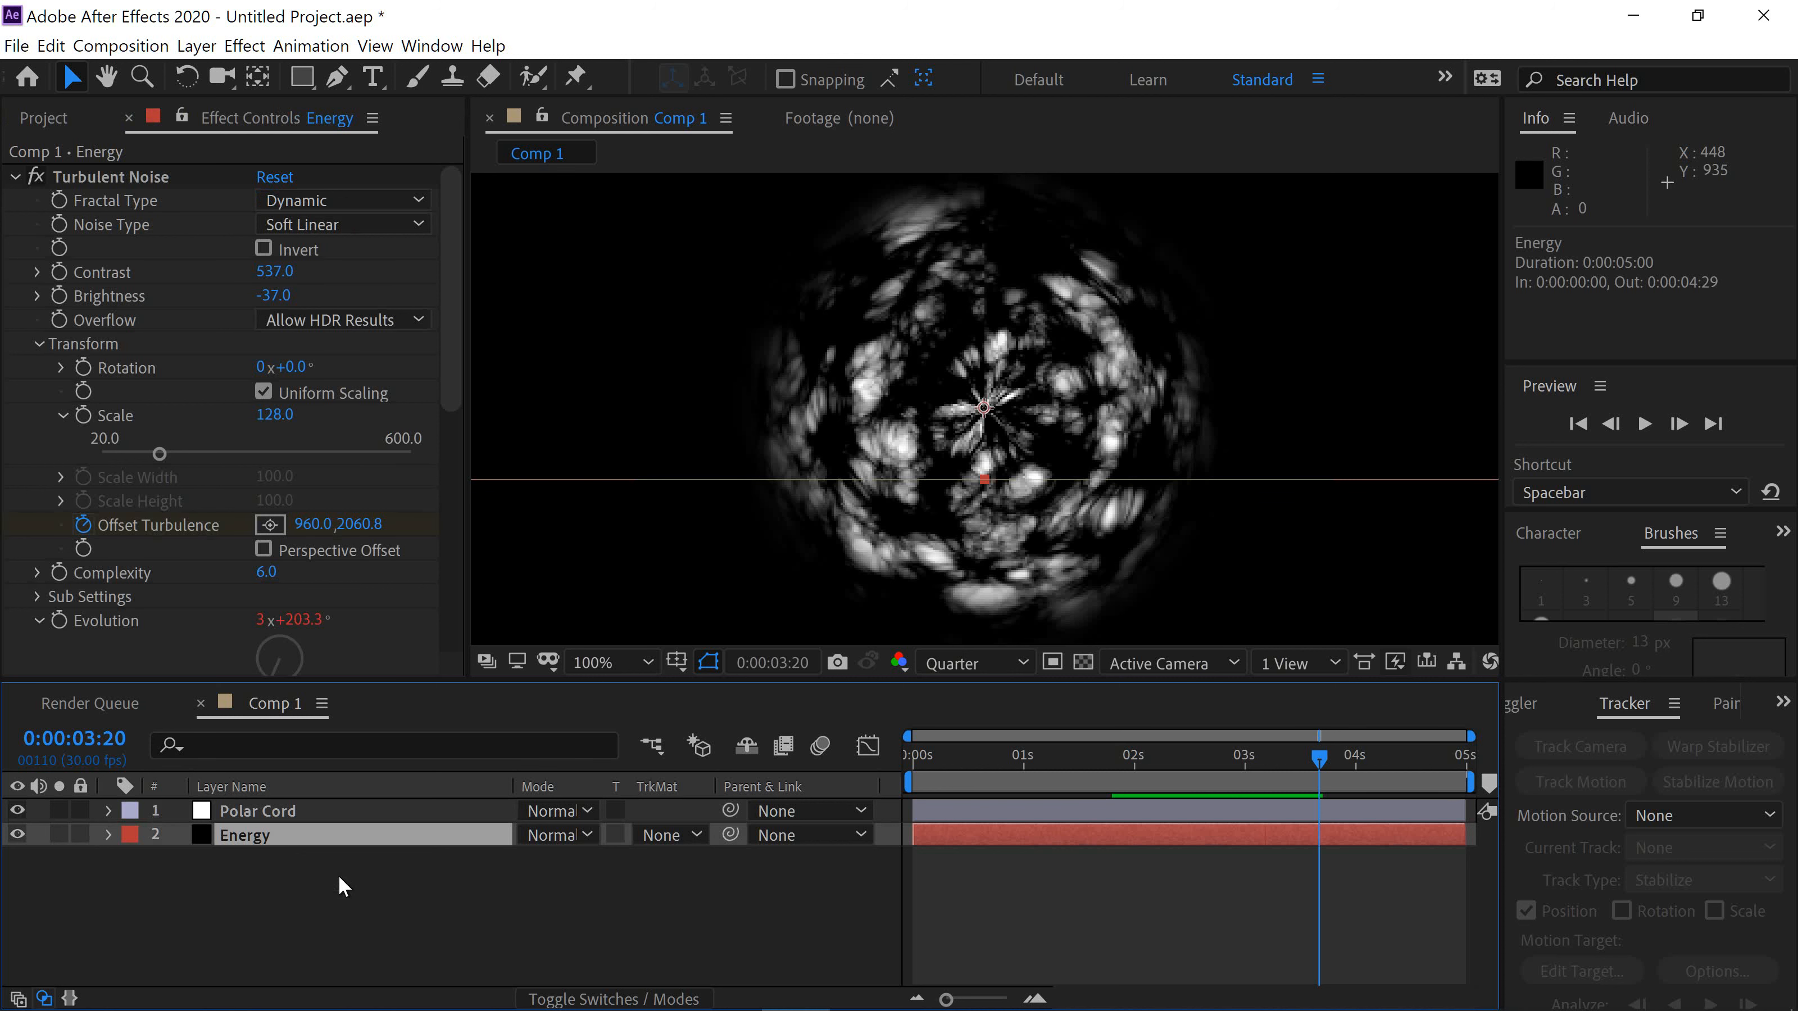
key("ctrl+alt+y")
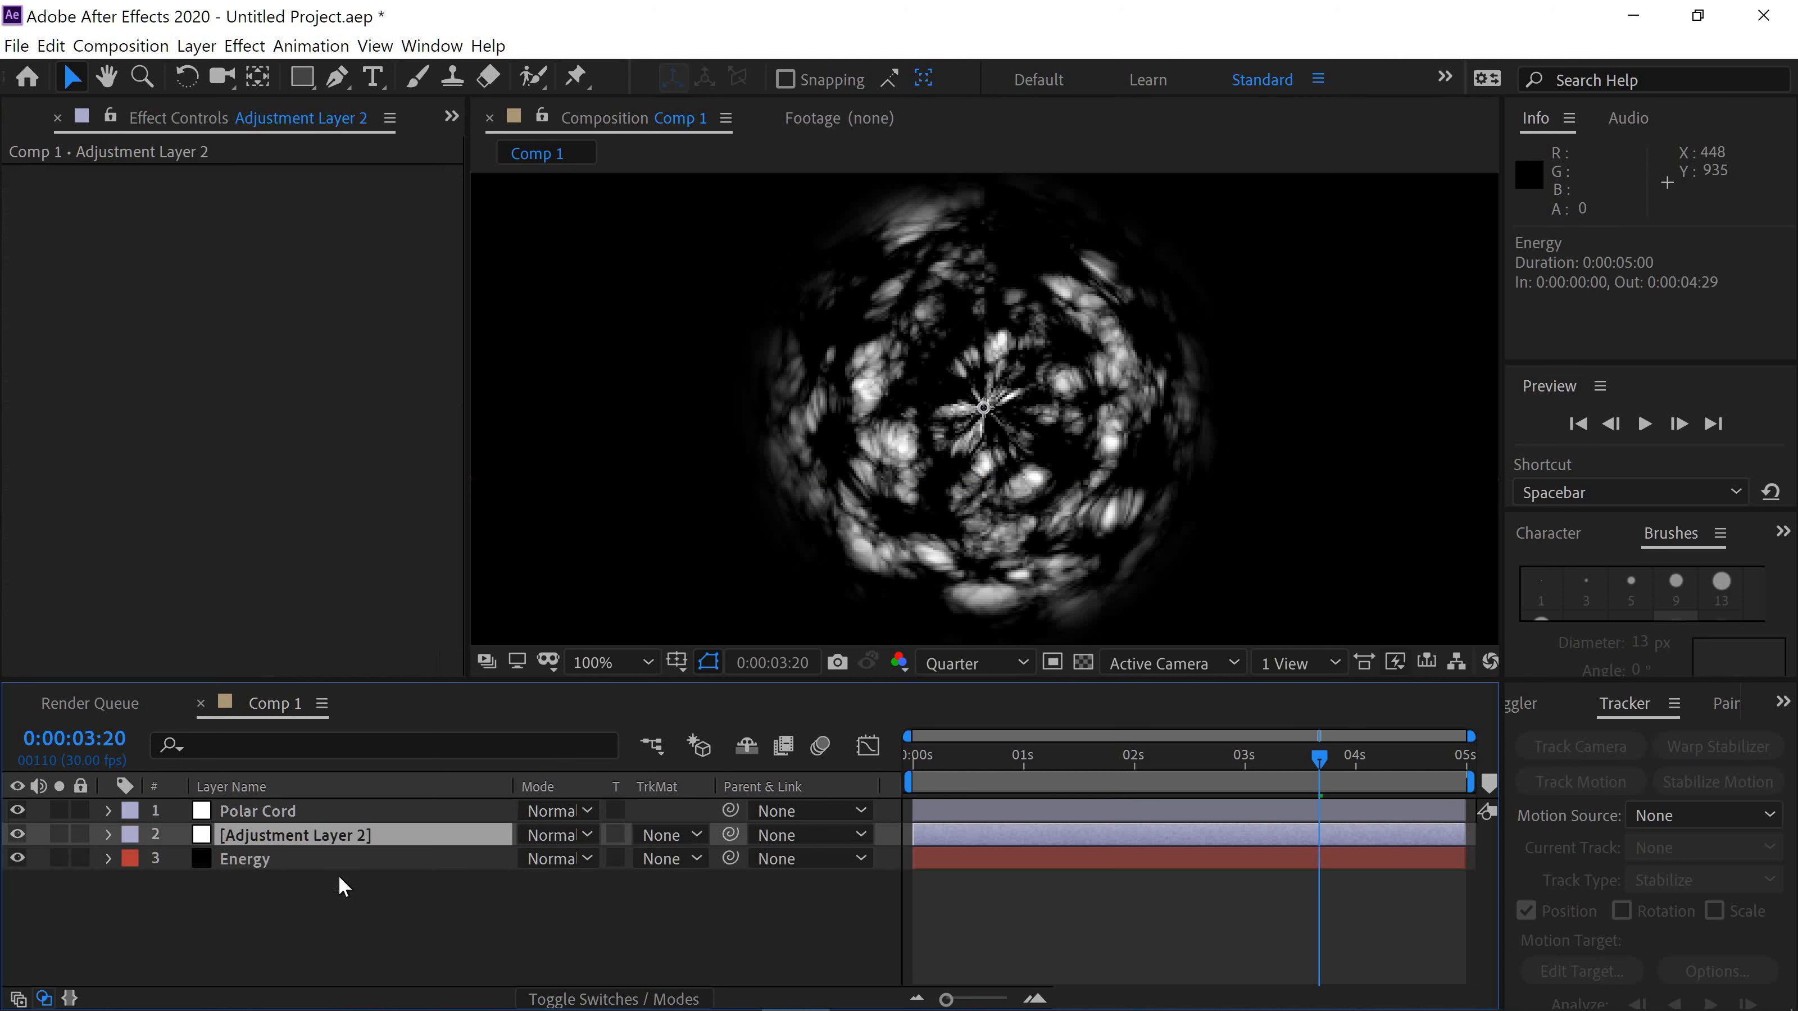
key("Return")
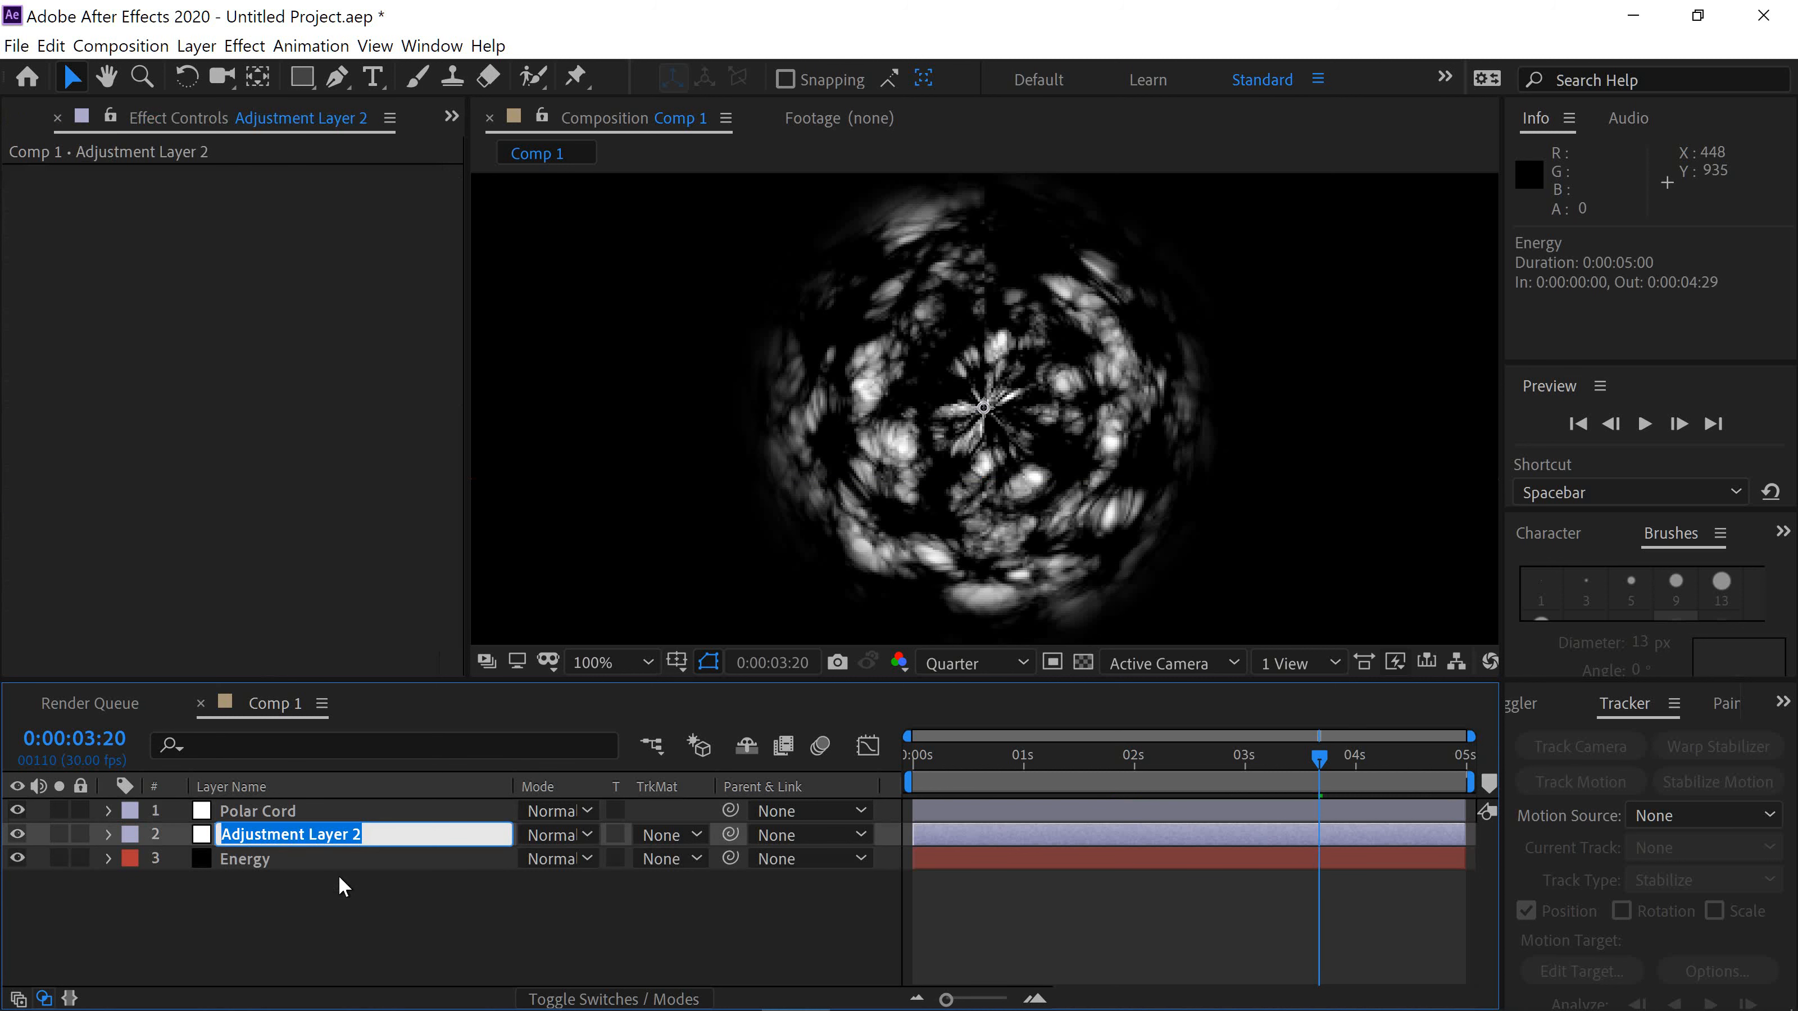
type("Re")
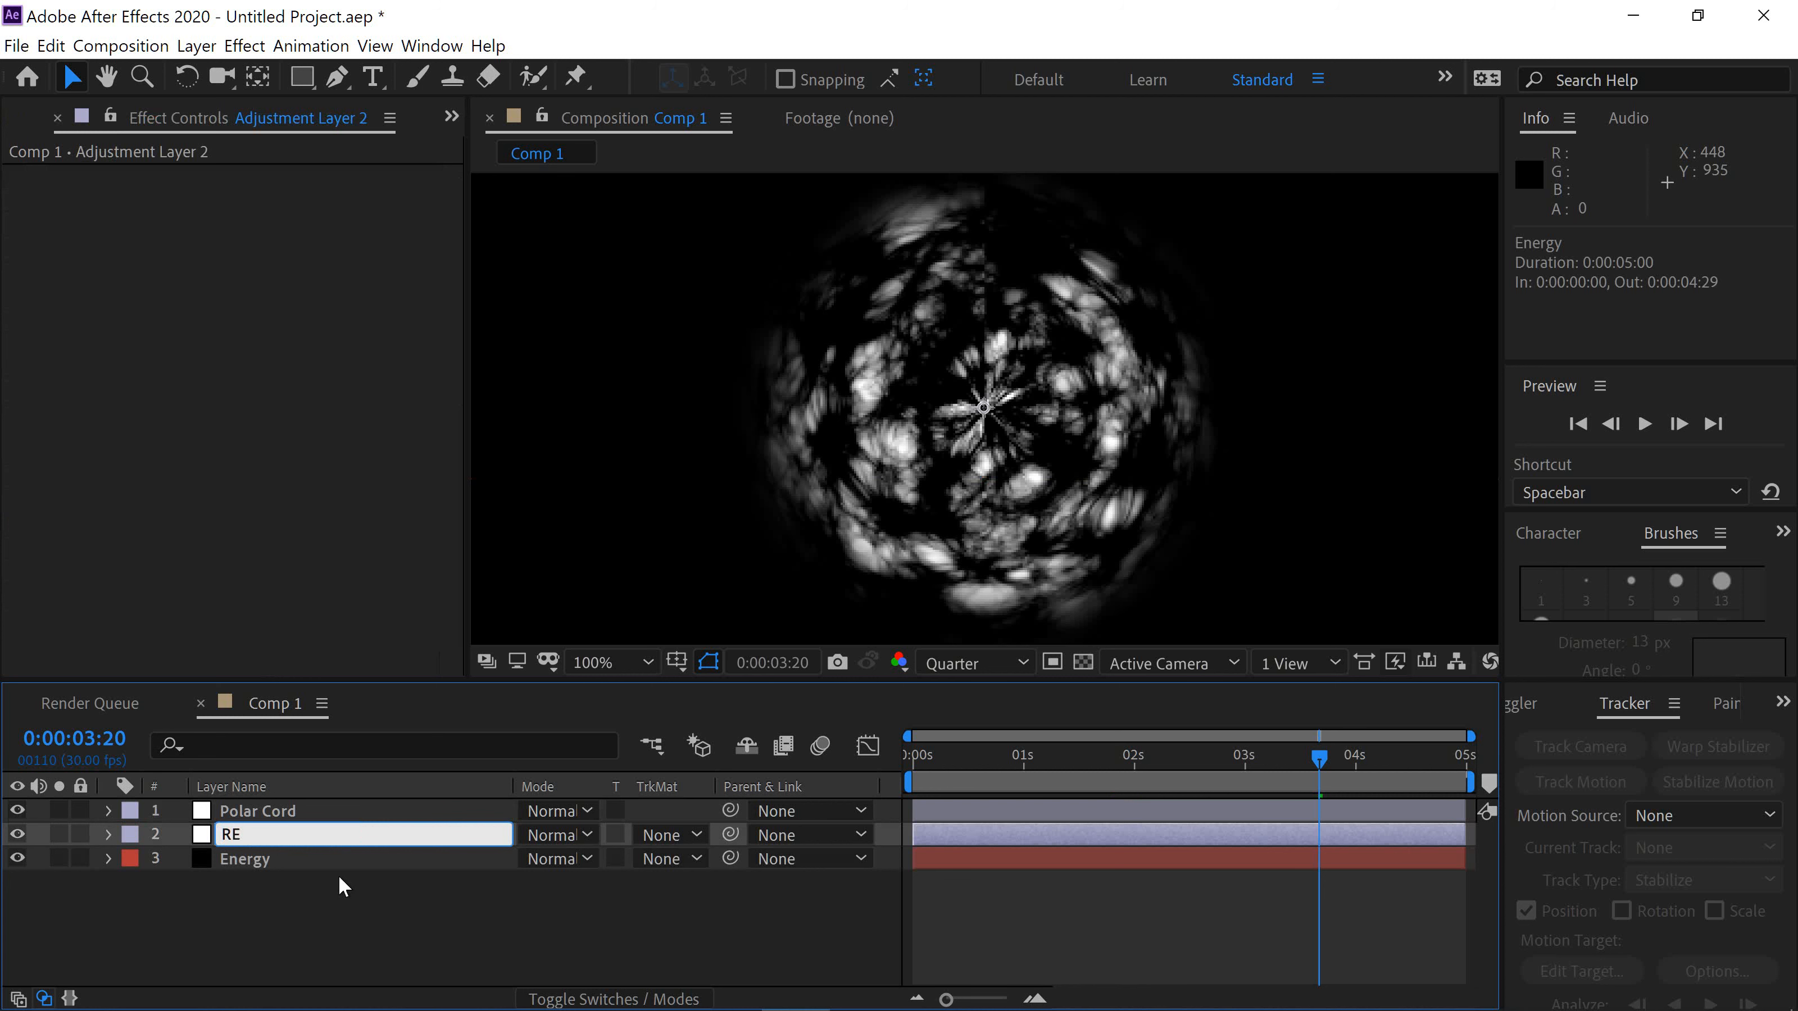
type("ve Seamove Seam")
key("Return")
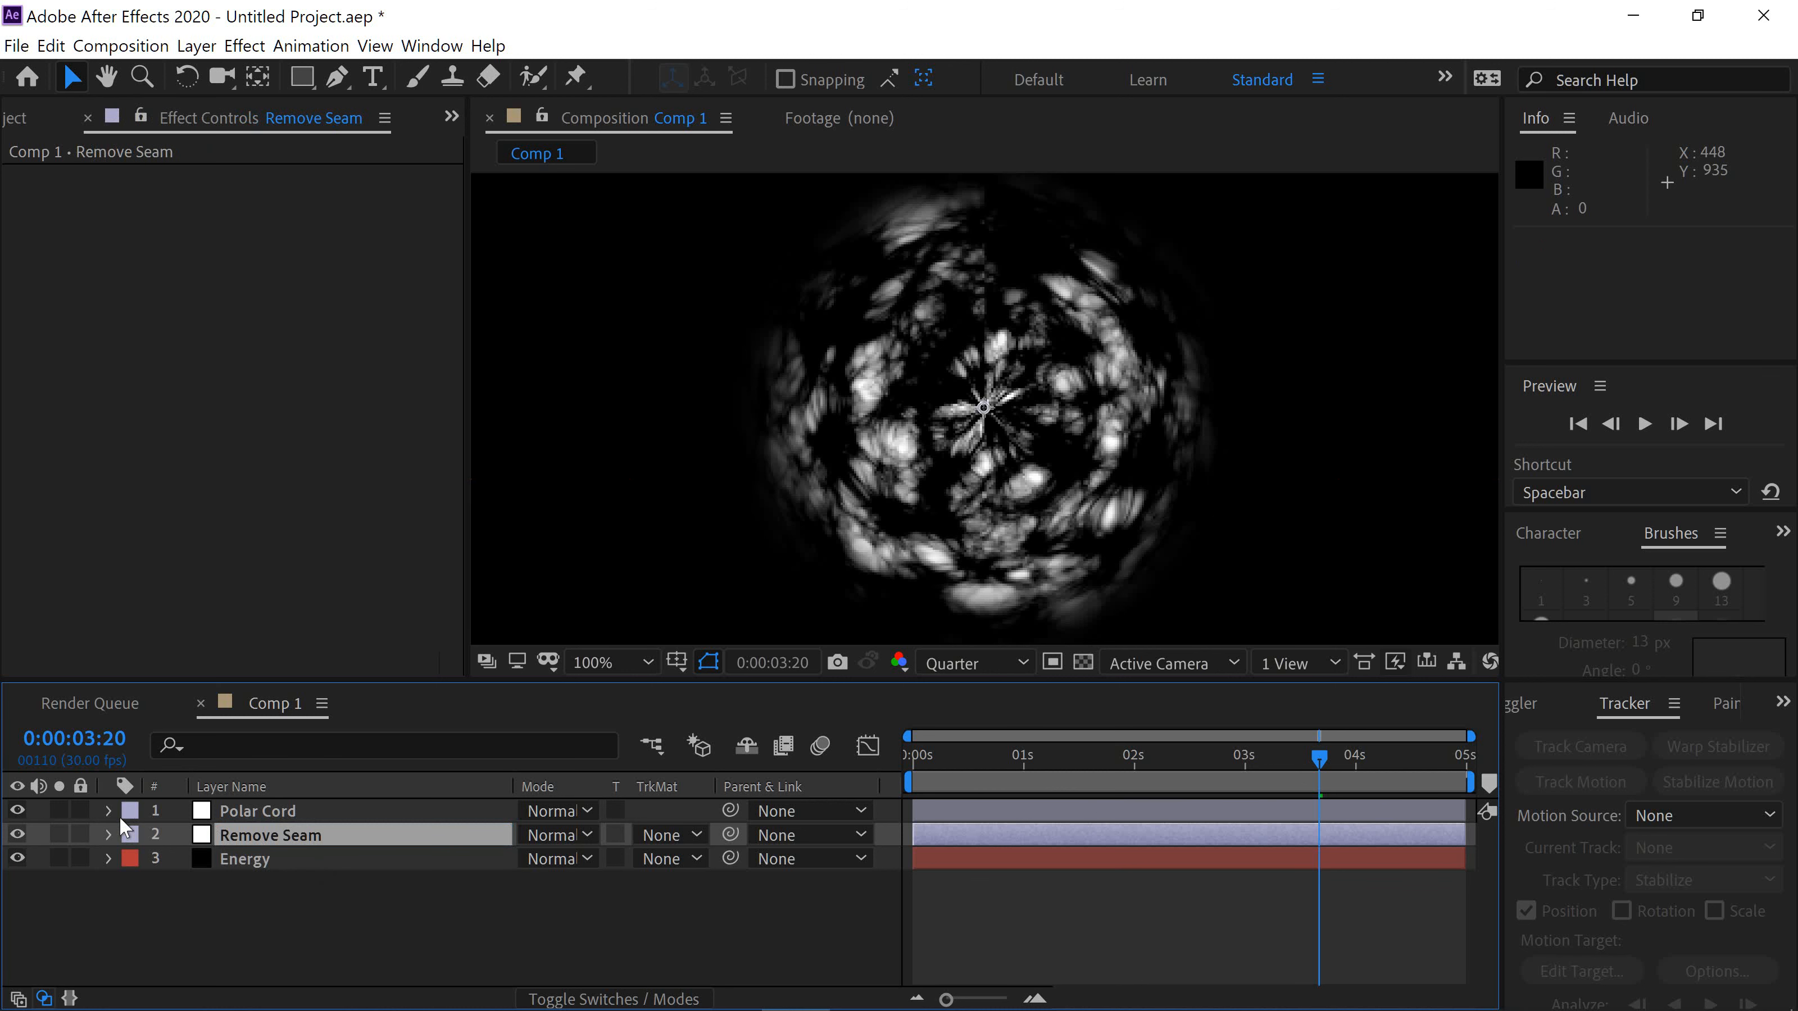
Hide the Polar Cord layer and move the current time to 0:00:00:19.
left_click(15, 812)
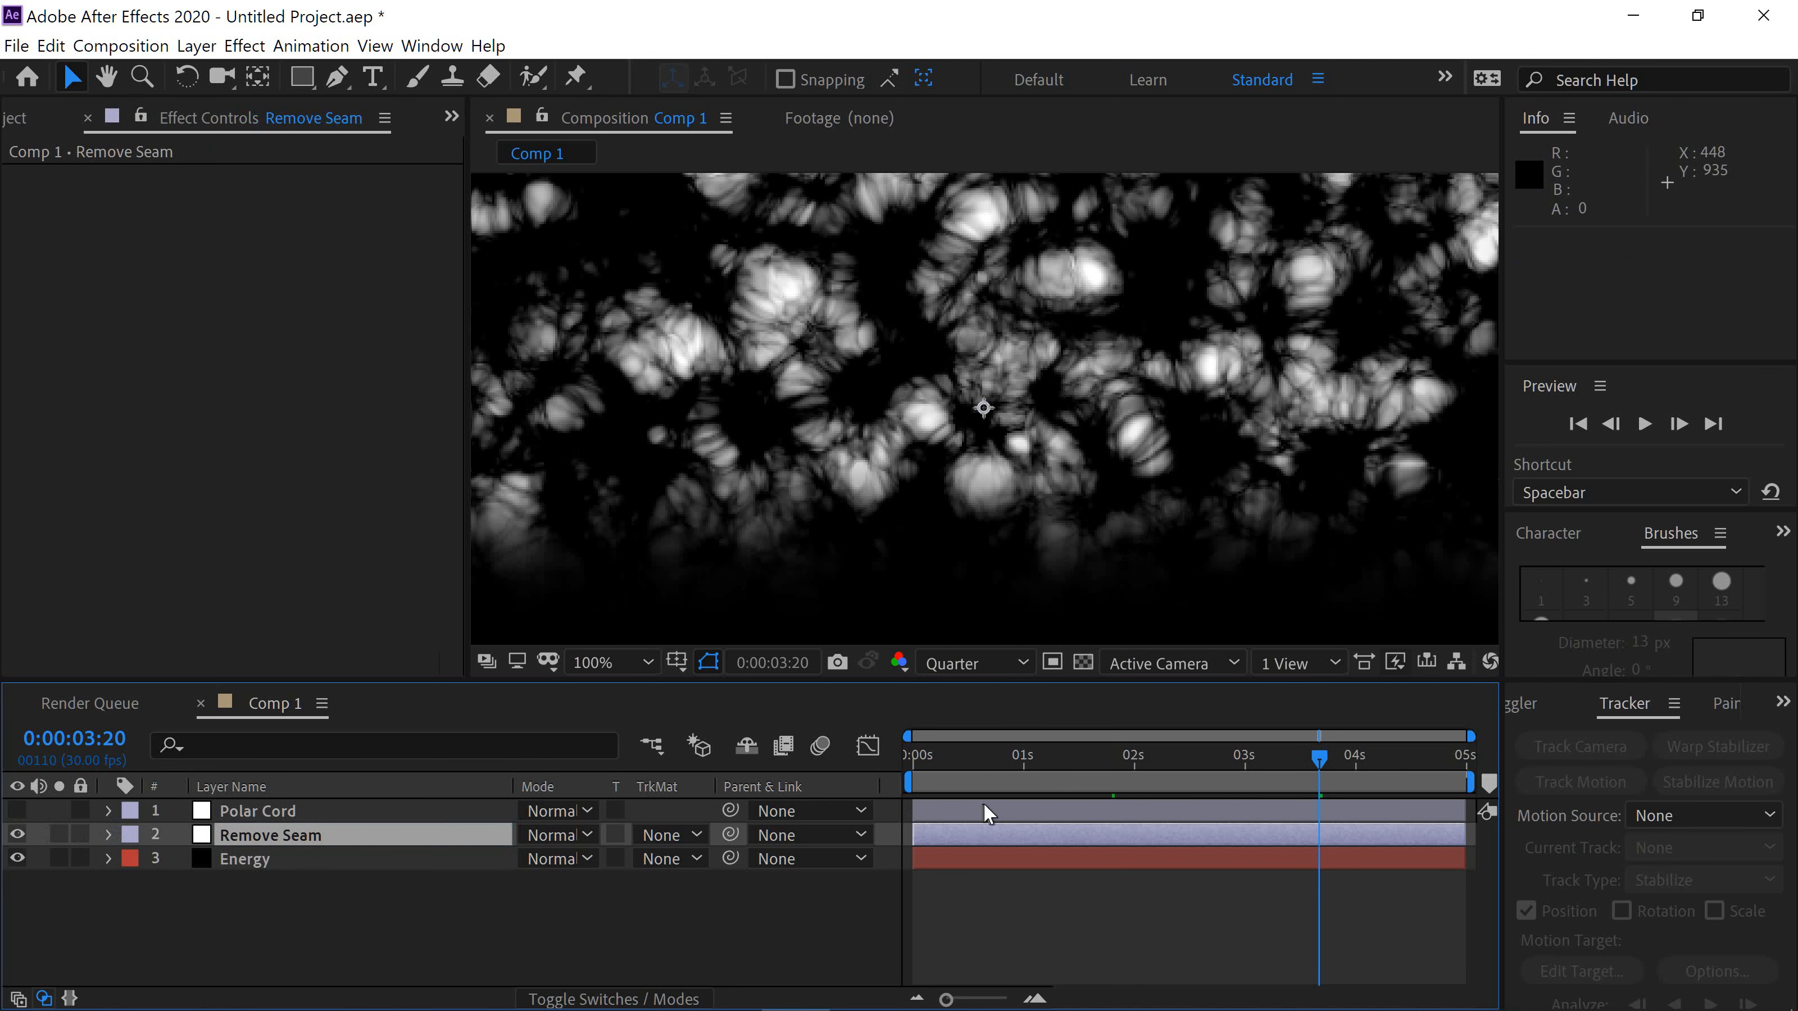
left_click_drag(1122, 762, 1026, 764)
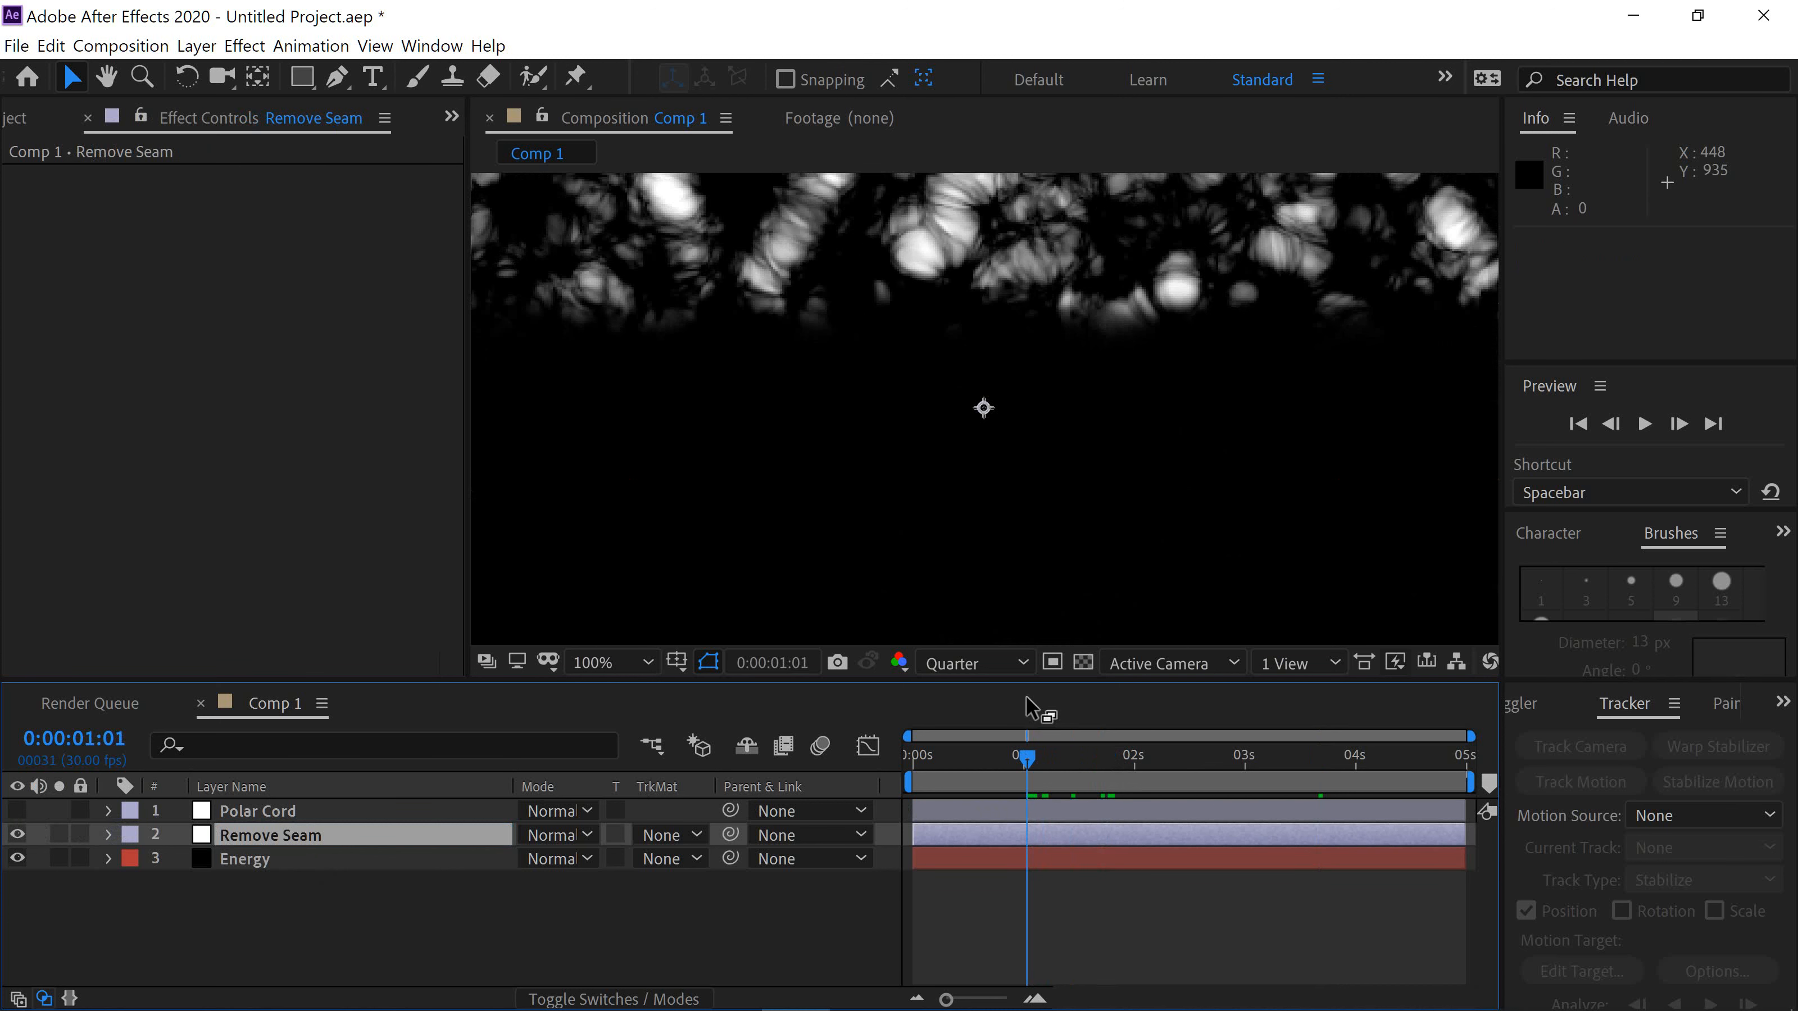
key("comma")
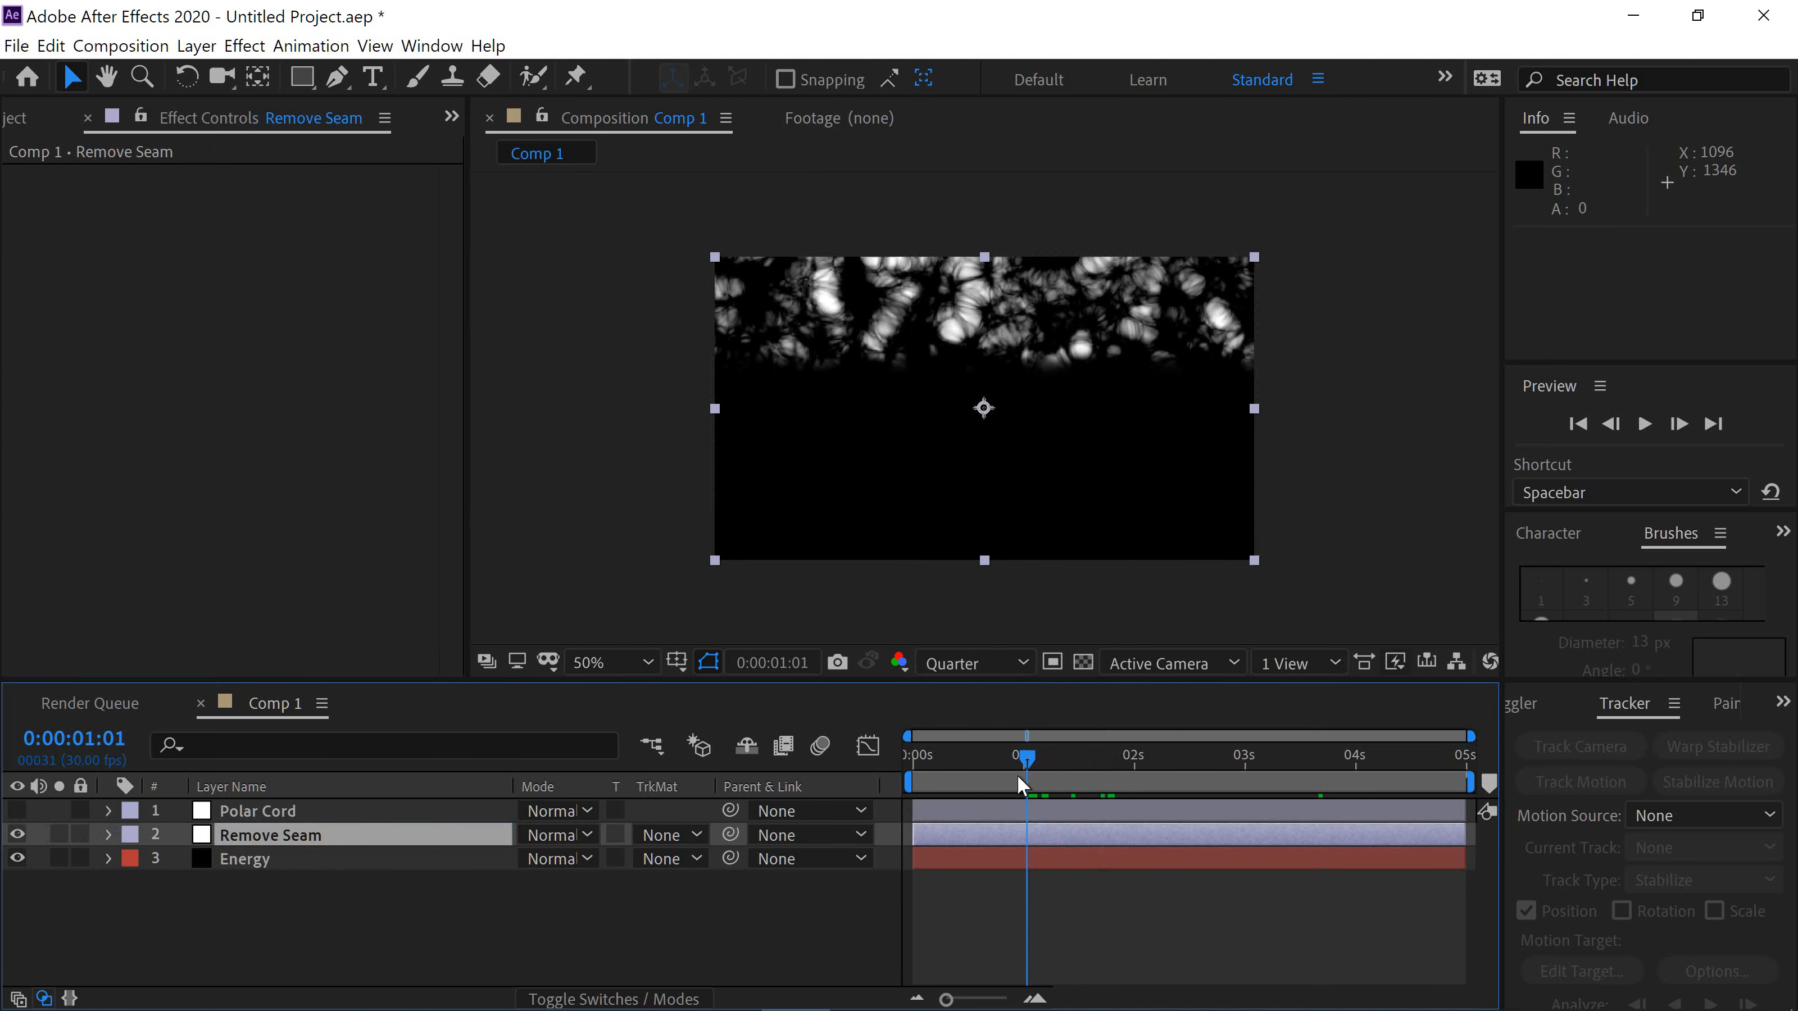
left_click_drag(1028, 759, 979, 766)
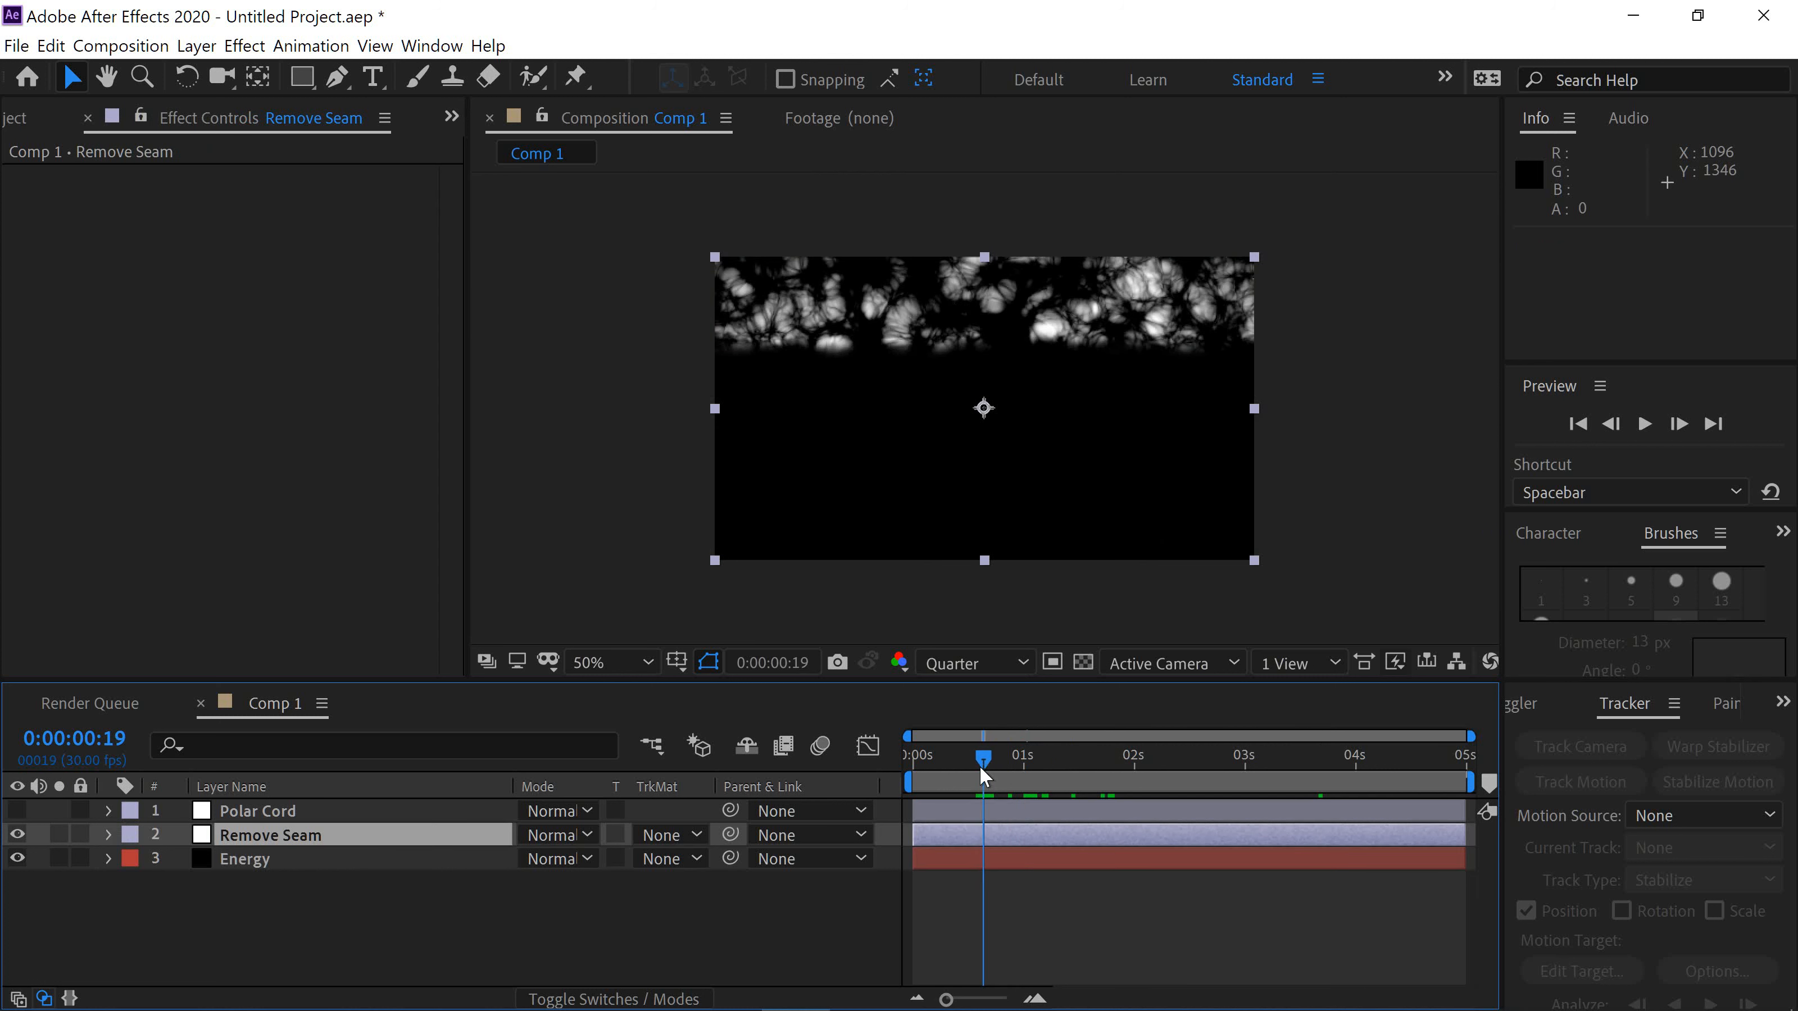
Apply the Offset effect to the Remove Seam layer and set Shift Center To to 1897, 540.
left_click(337, 833)
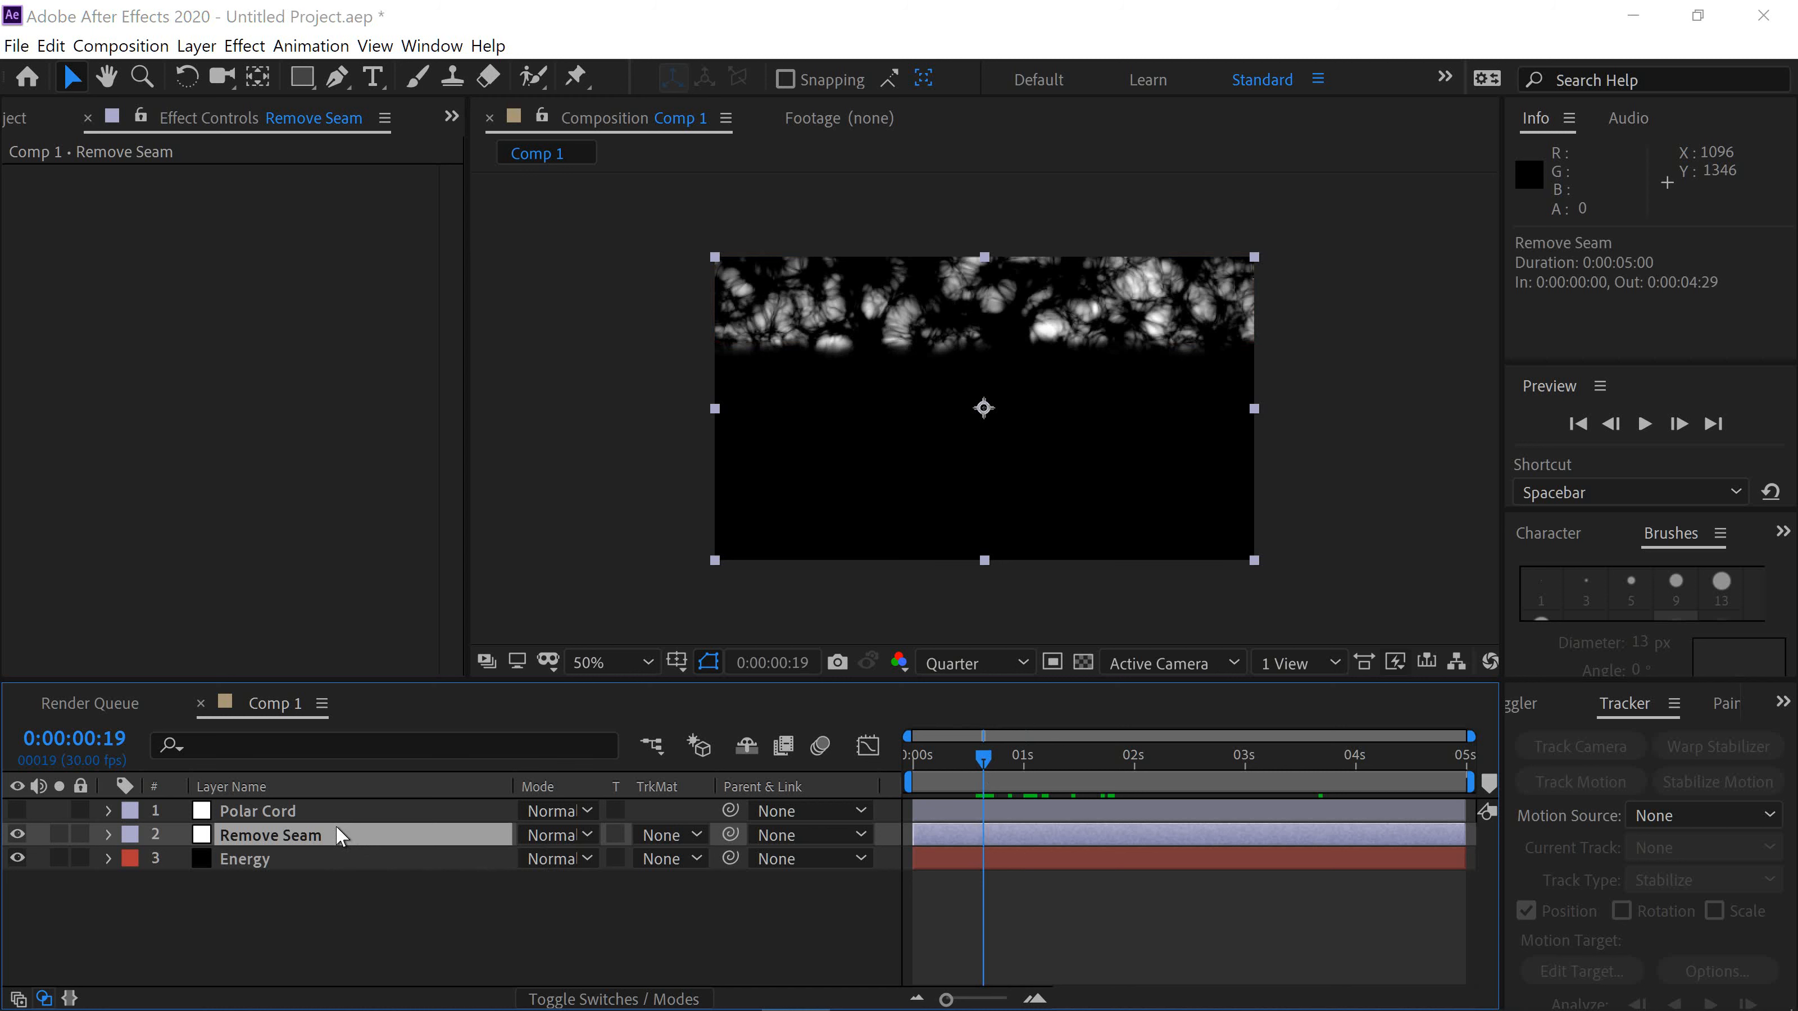
key("ctrl+space")
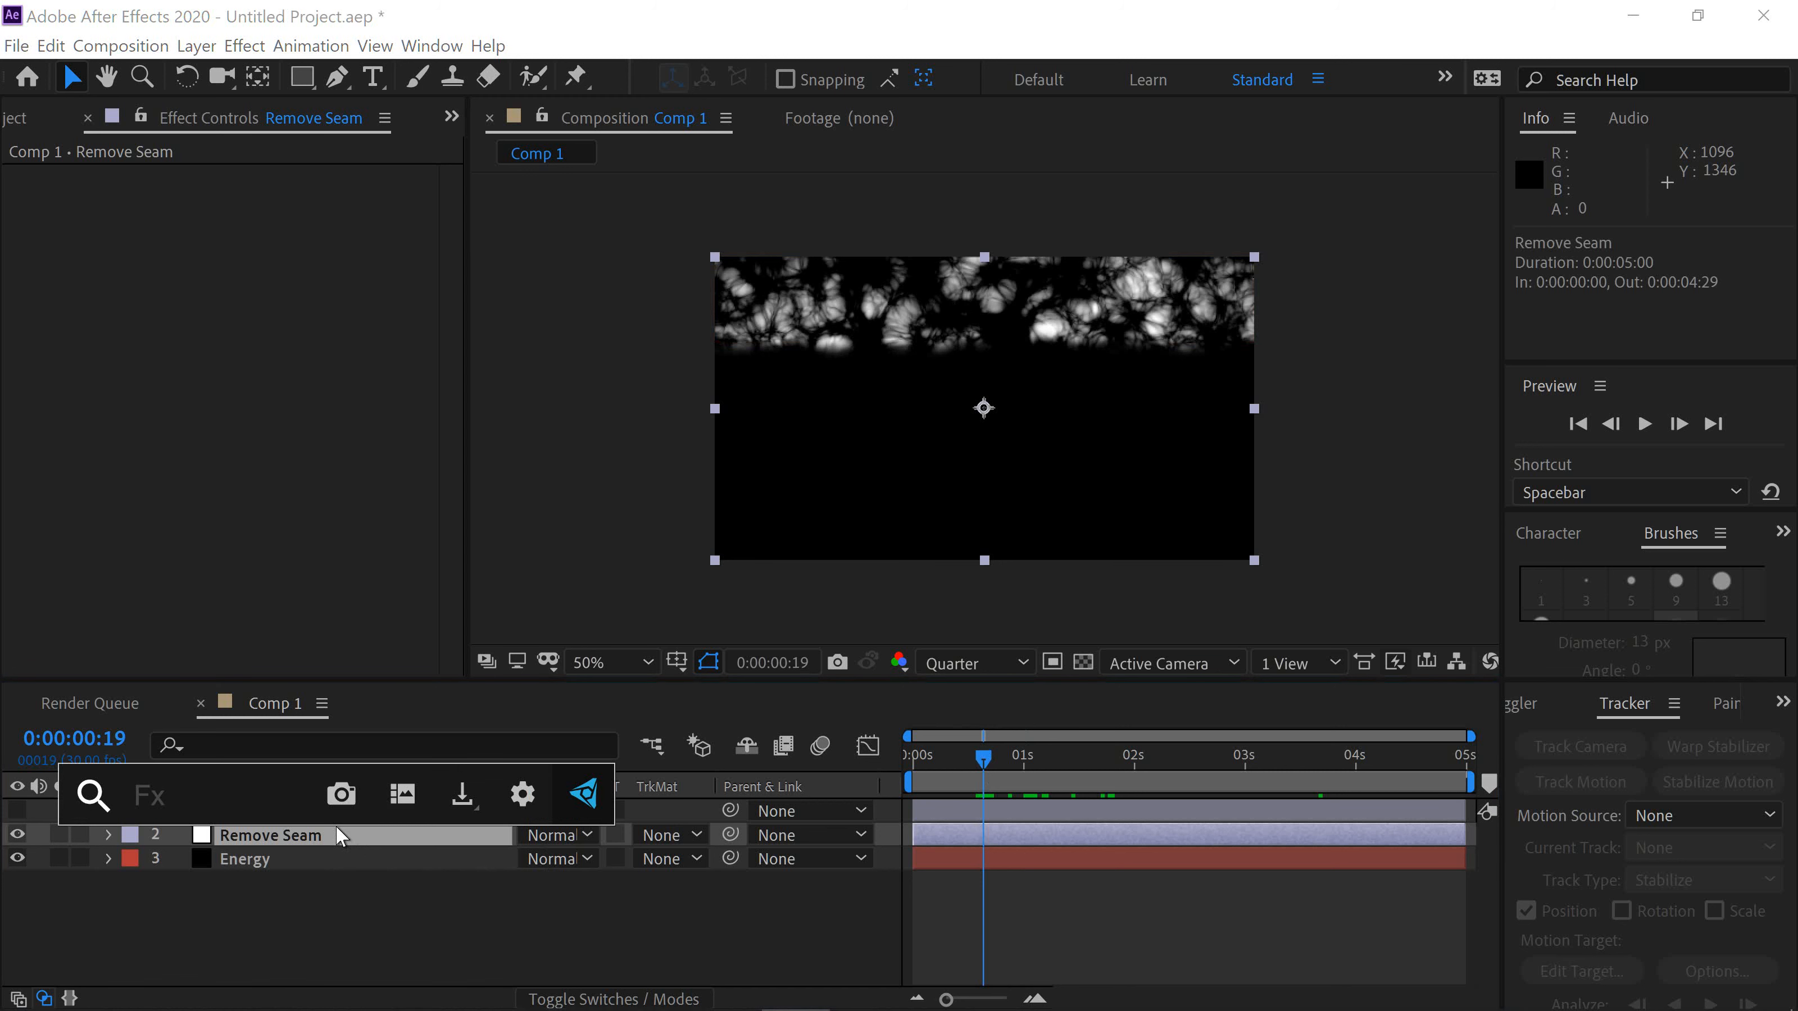
type("offe")
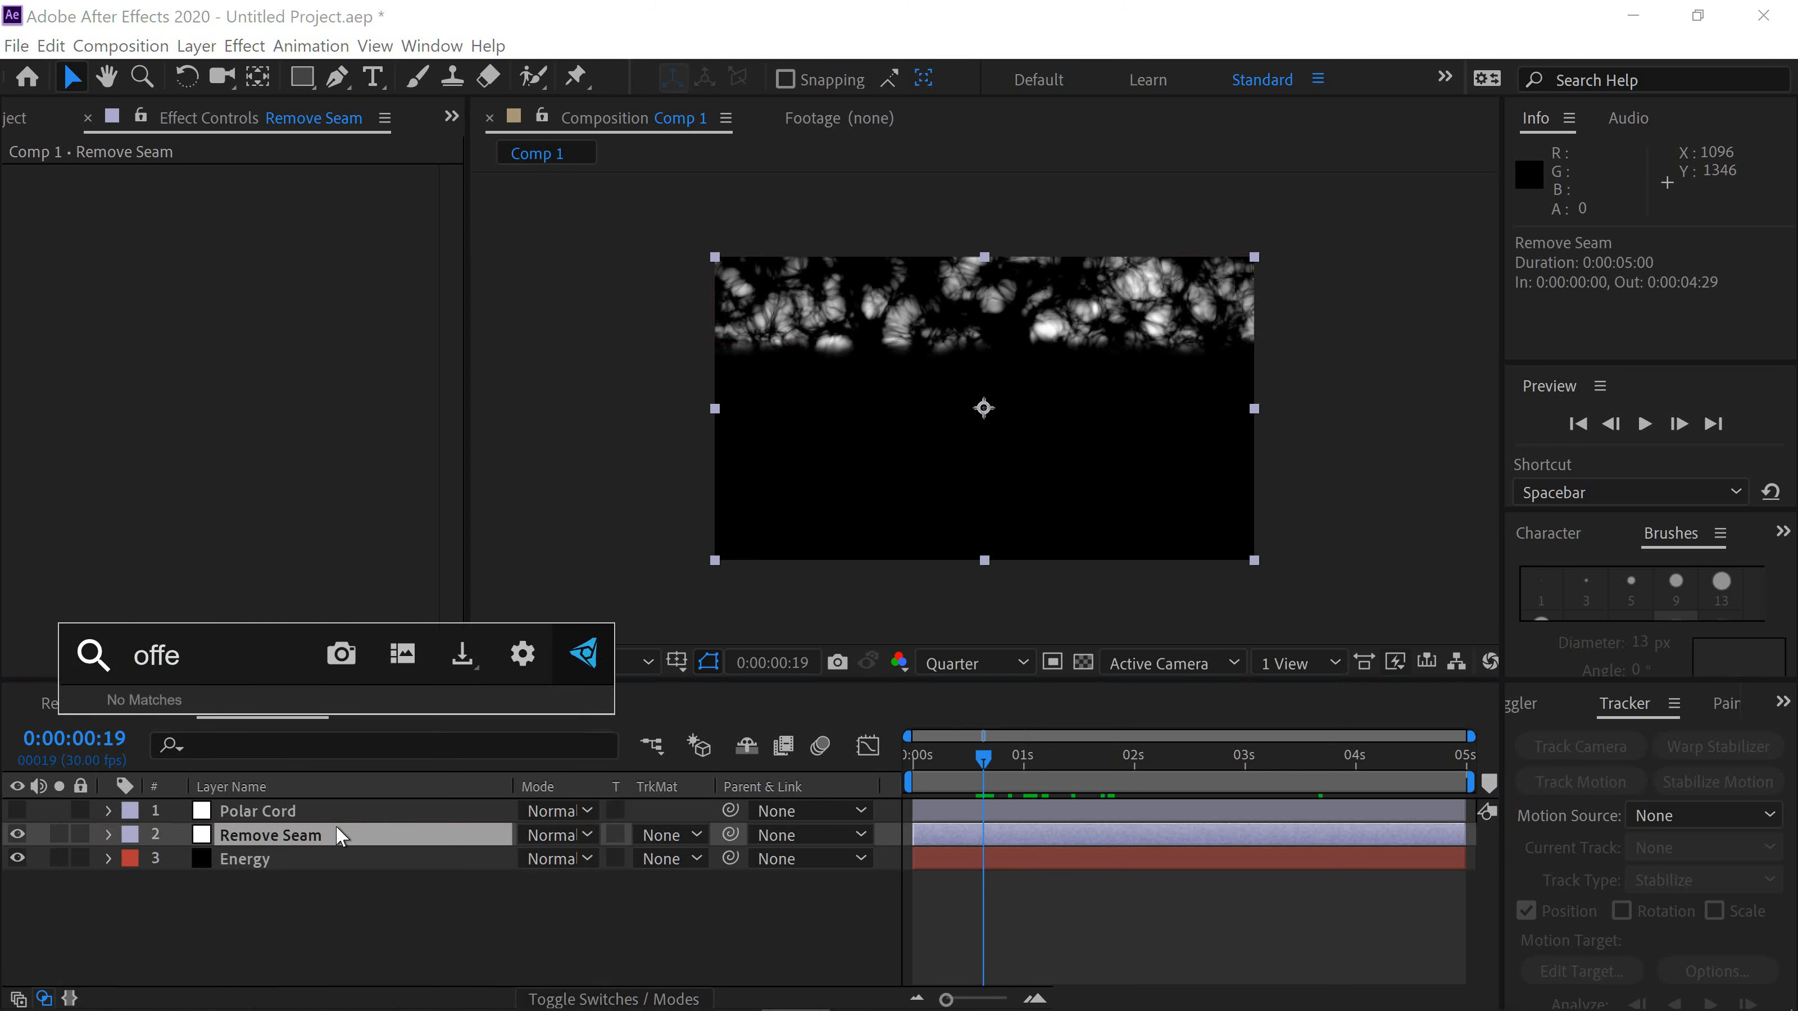
key("BackSpace")
type("set")
key("Return")
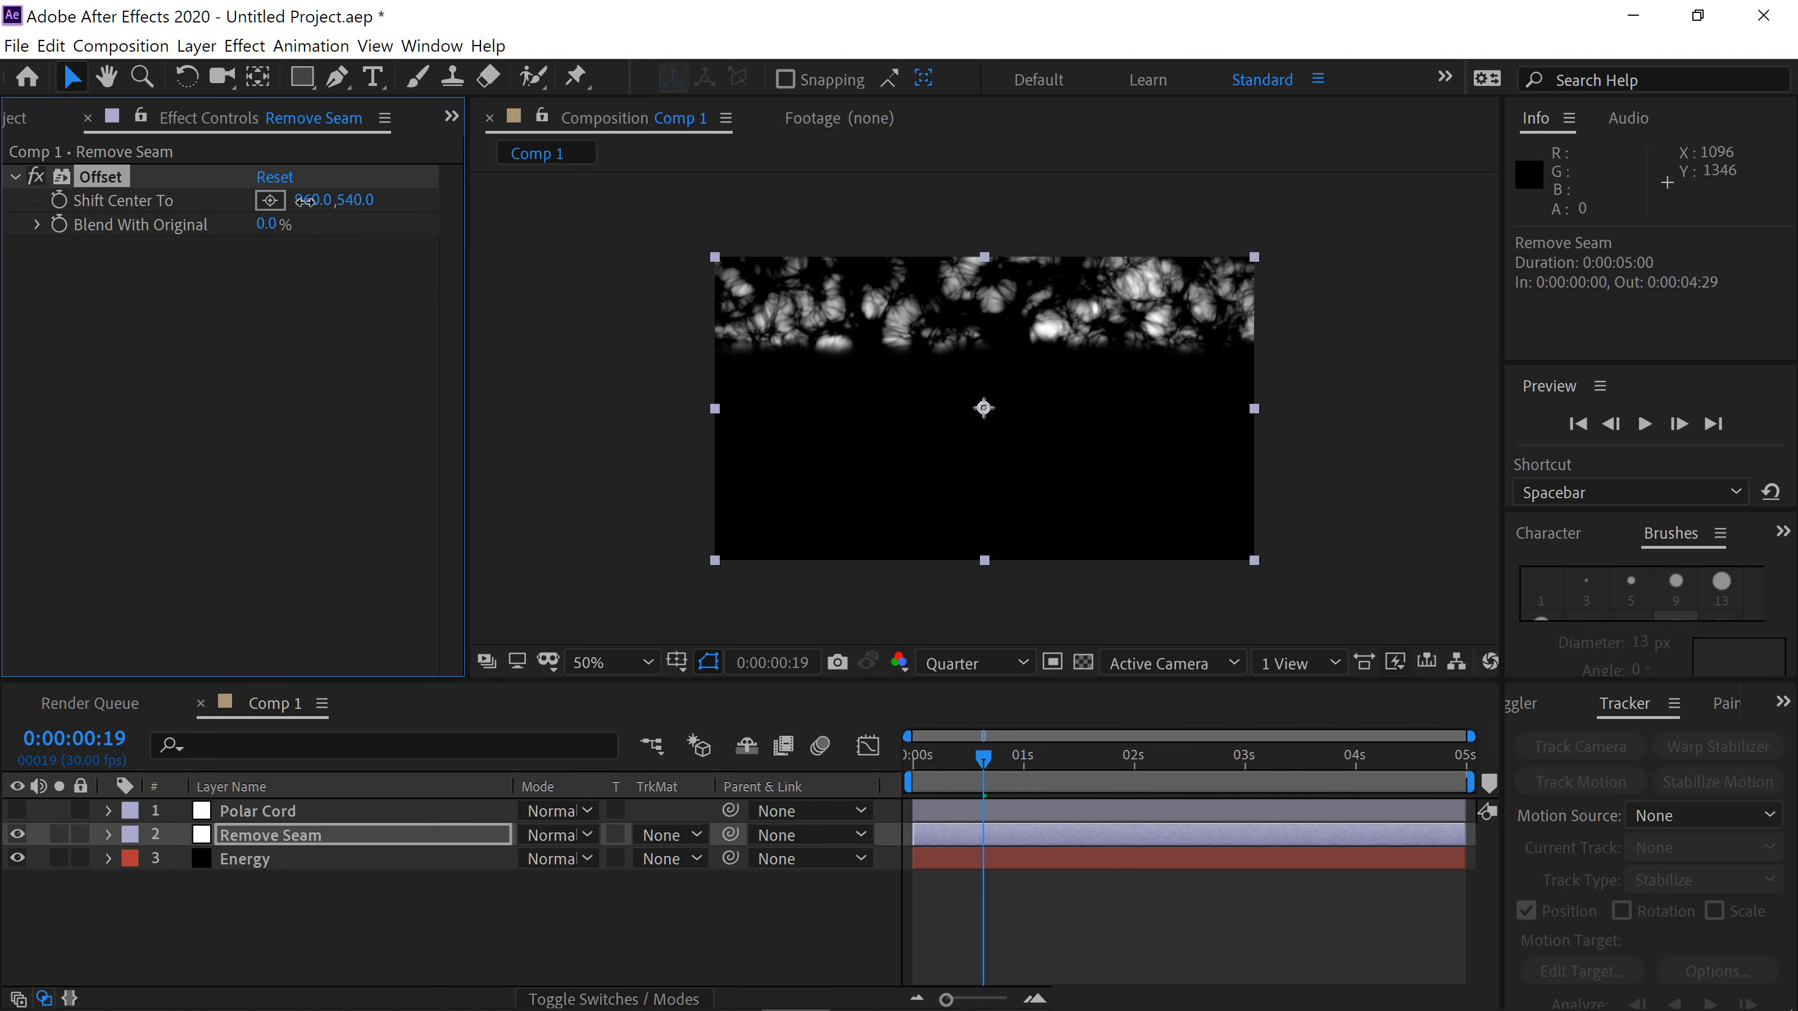
left_click_drag(310, 203, 1537, 131)
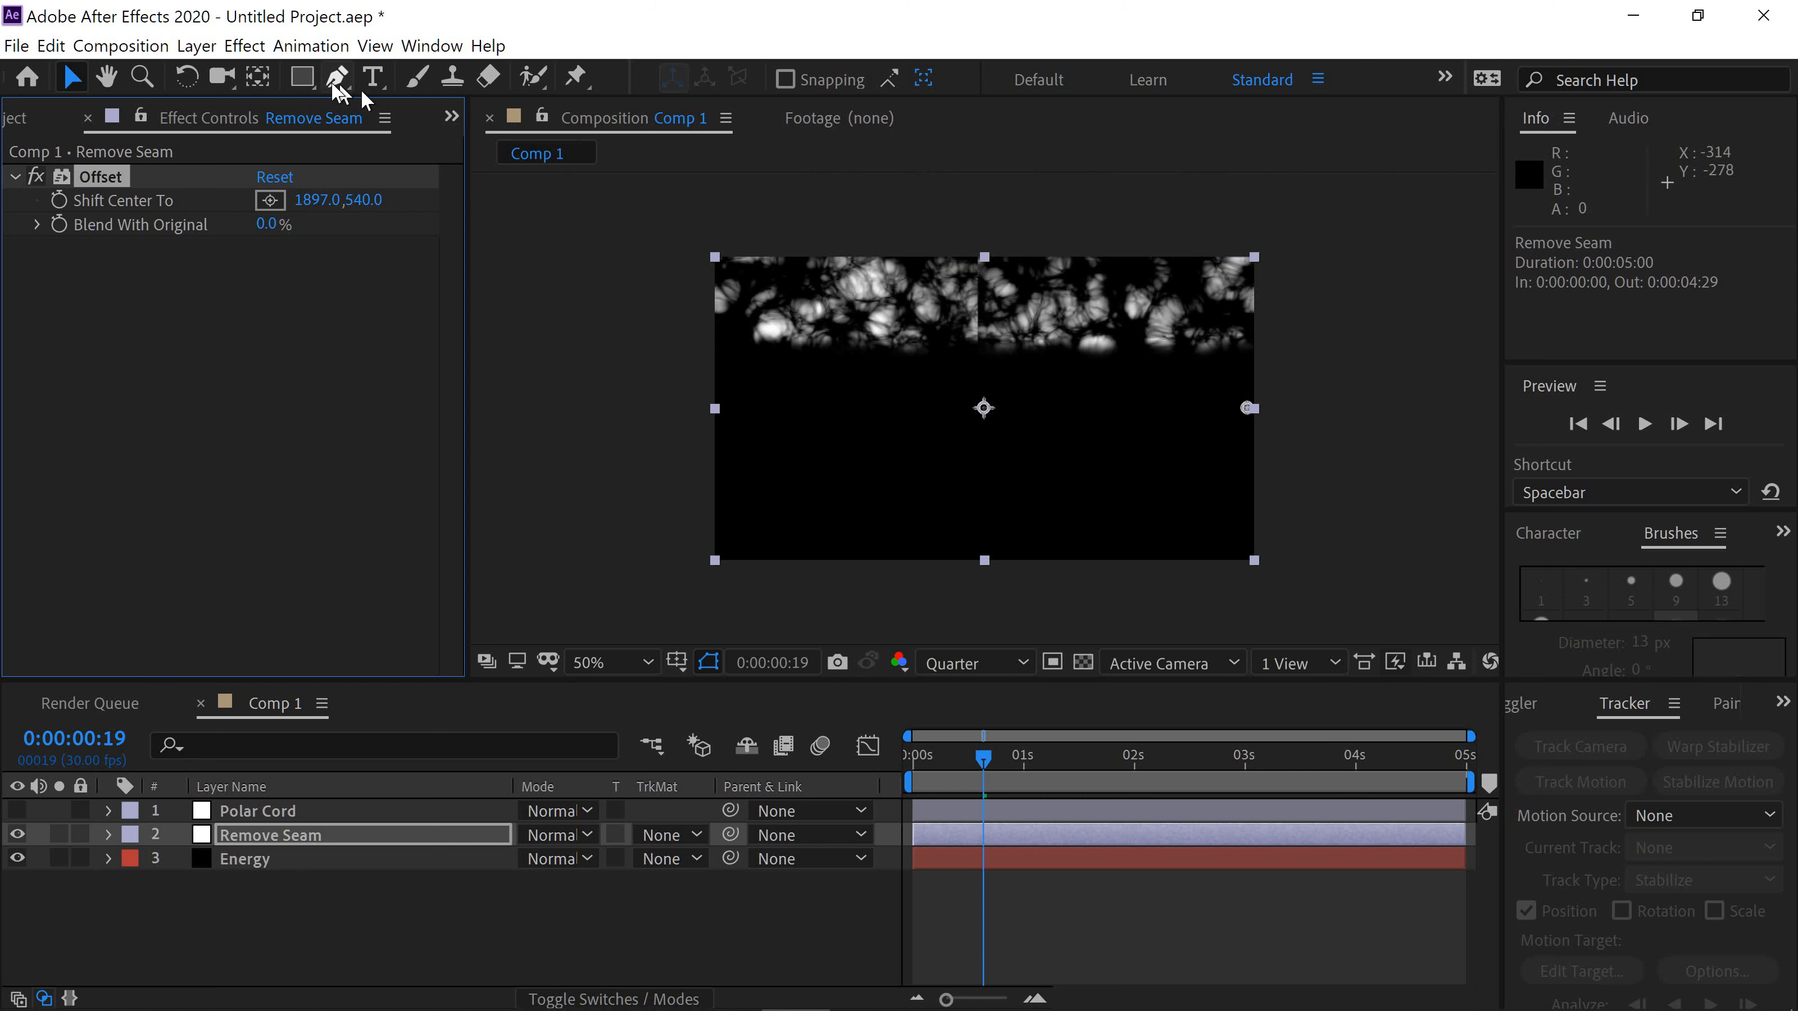
Mask the central seam on the Remove Seam layer with a full-height rectangle about 278 px wide, set to Subtract with a 65-pixel feather.
left_click(304, 76)
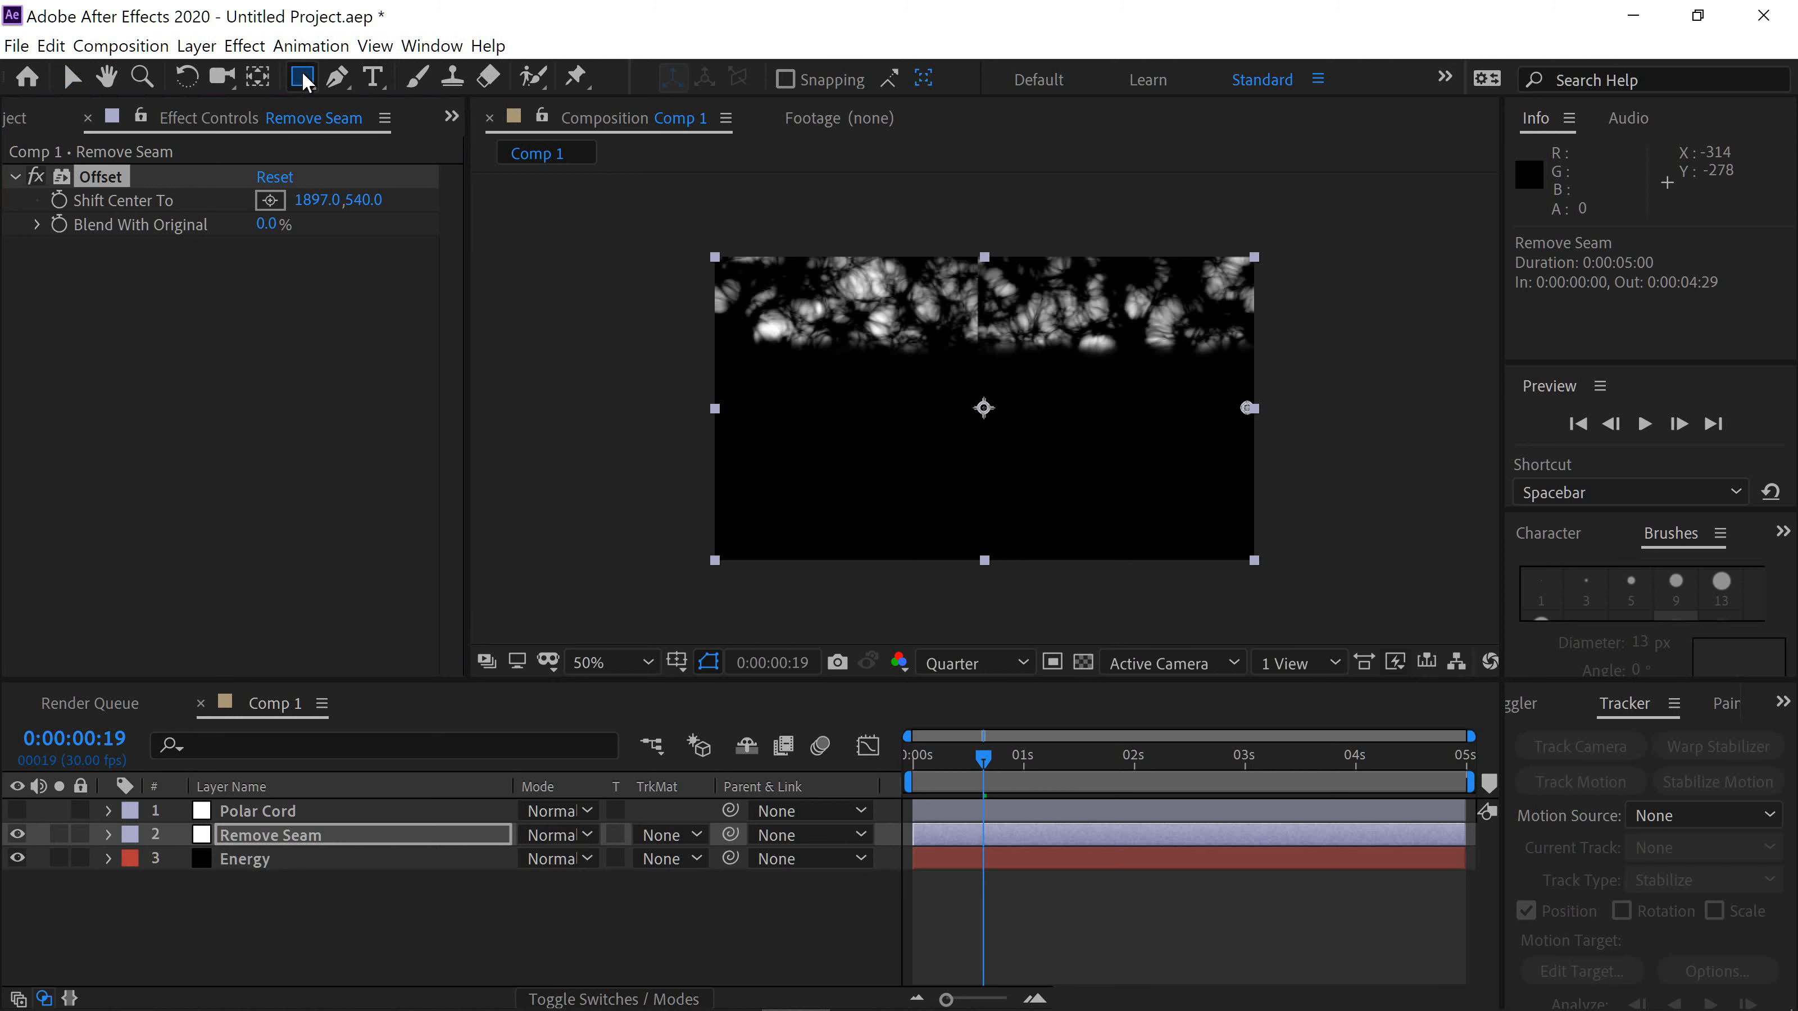
left_click_drag(945, 232, 1024, 588)
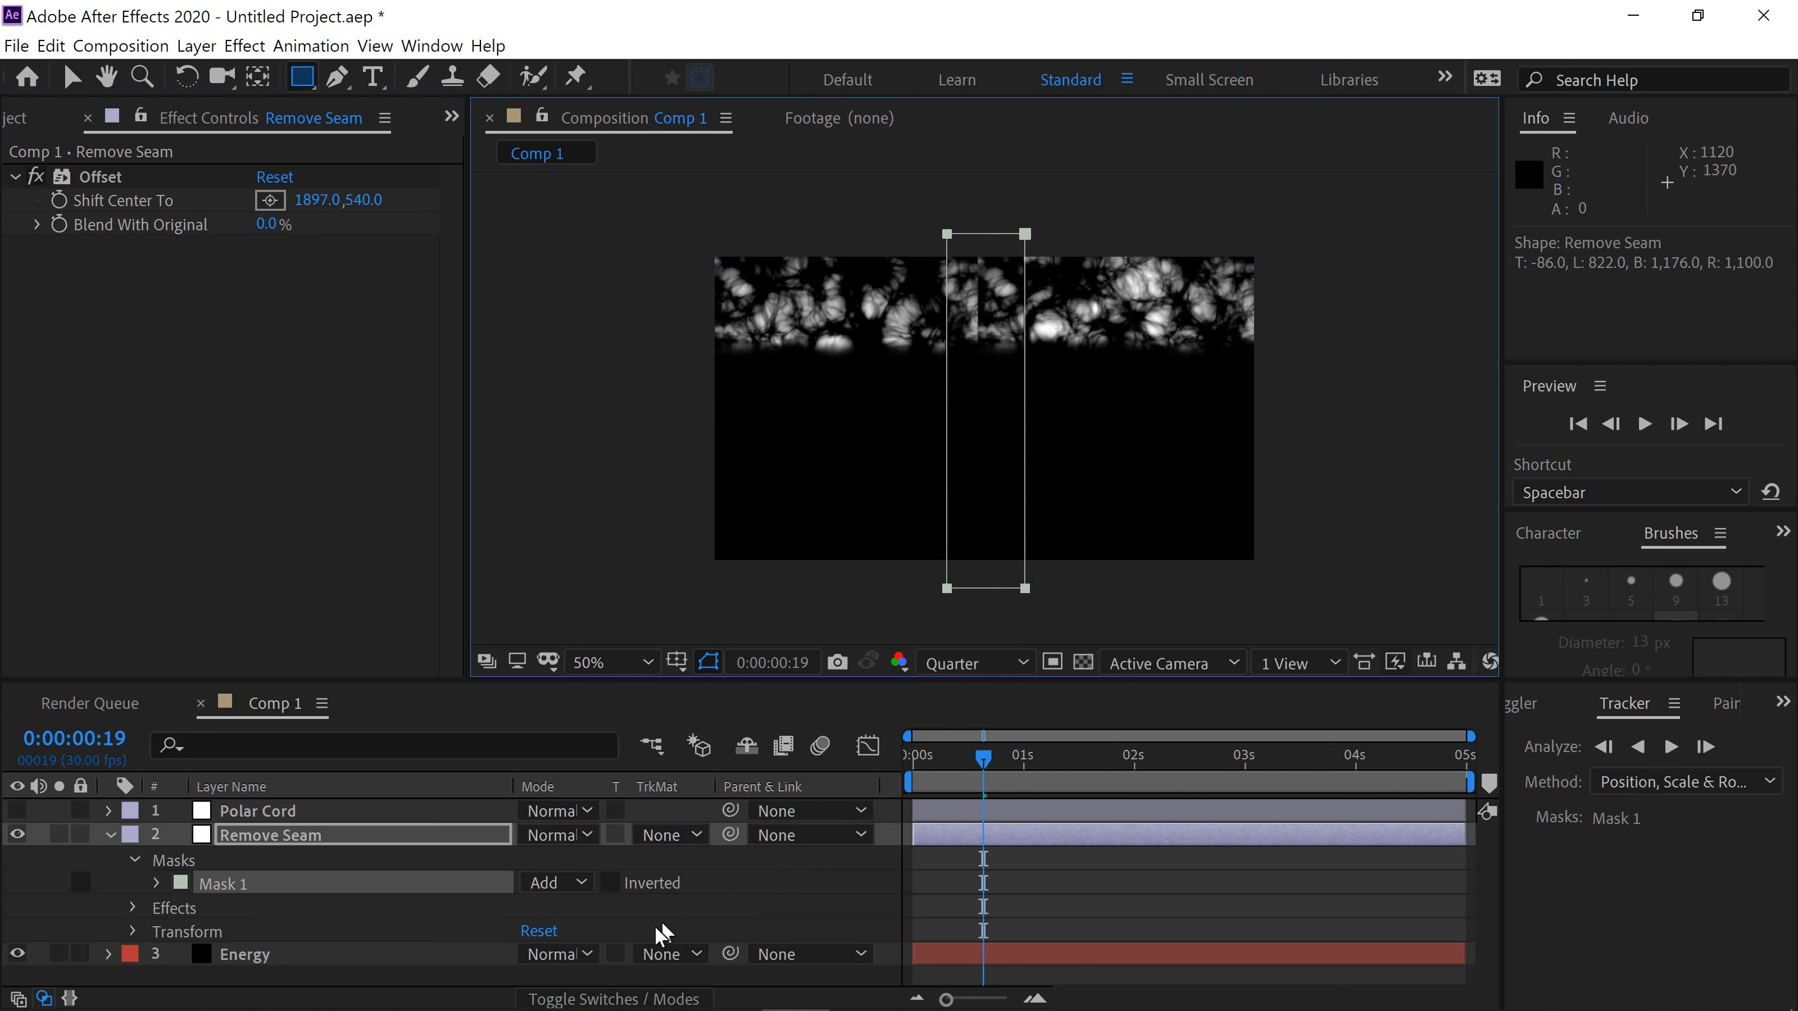
left_click(580, 881)
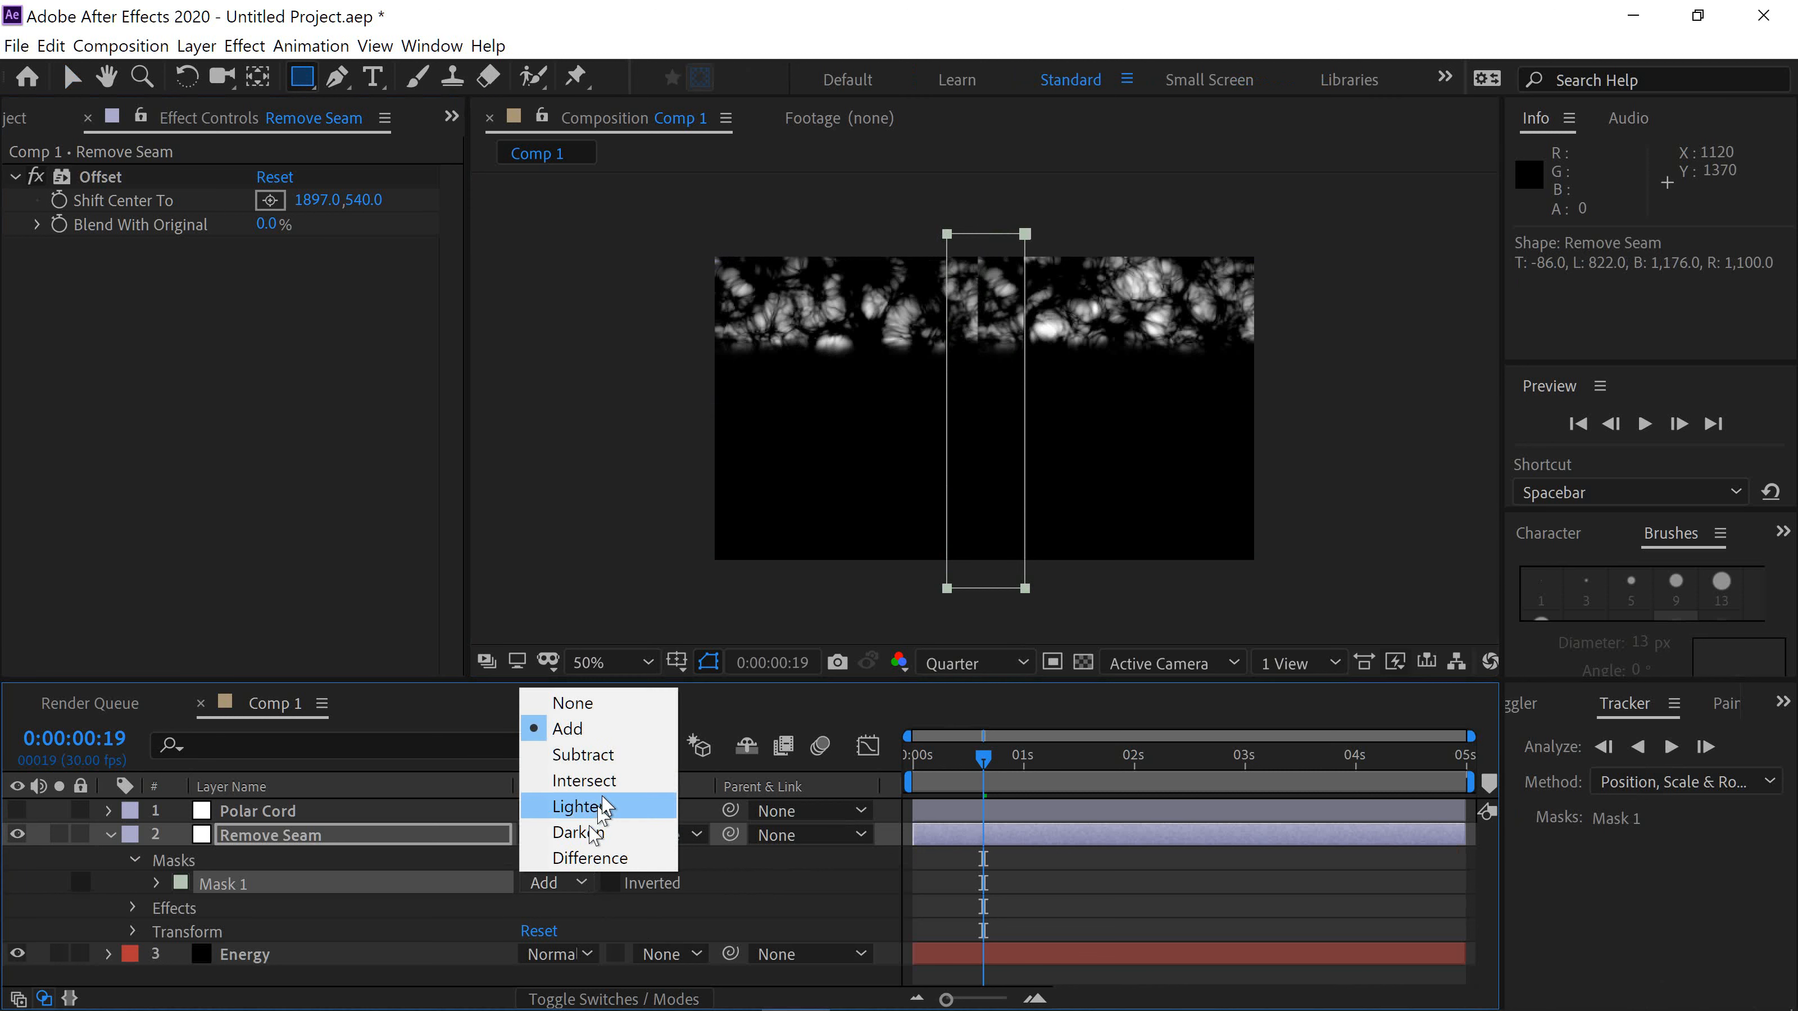
left_click(621, 756)
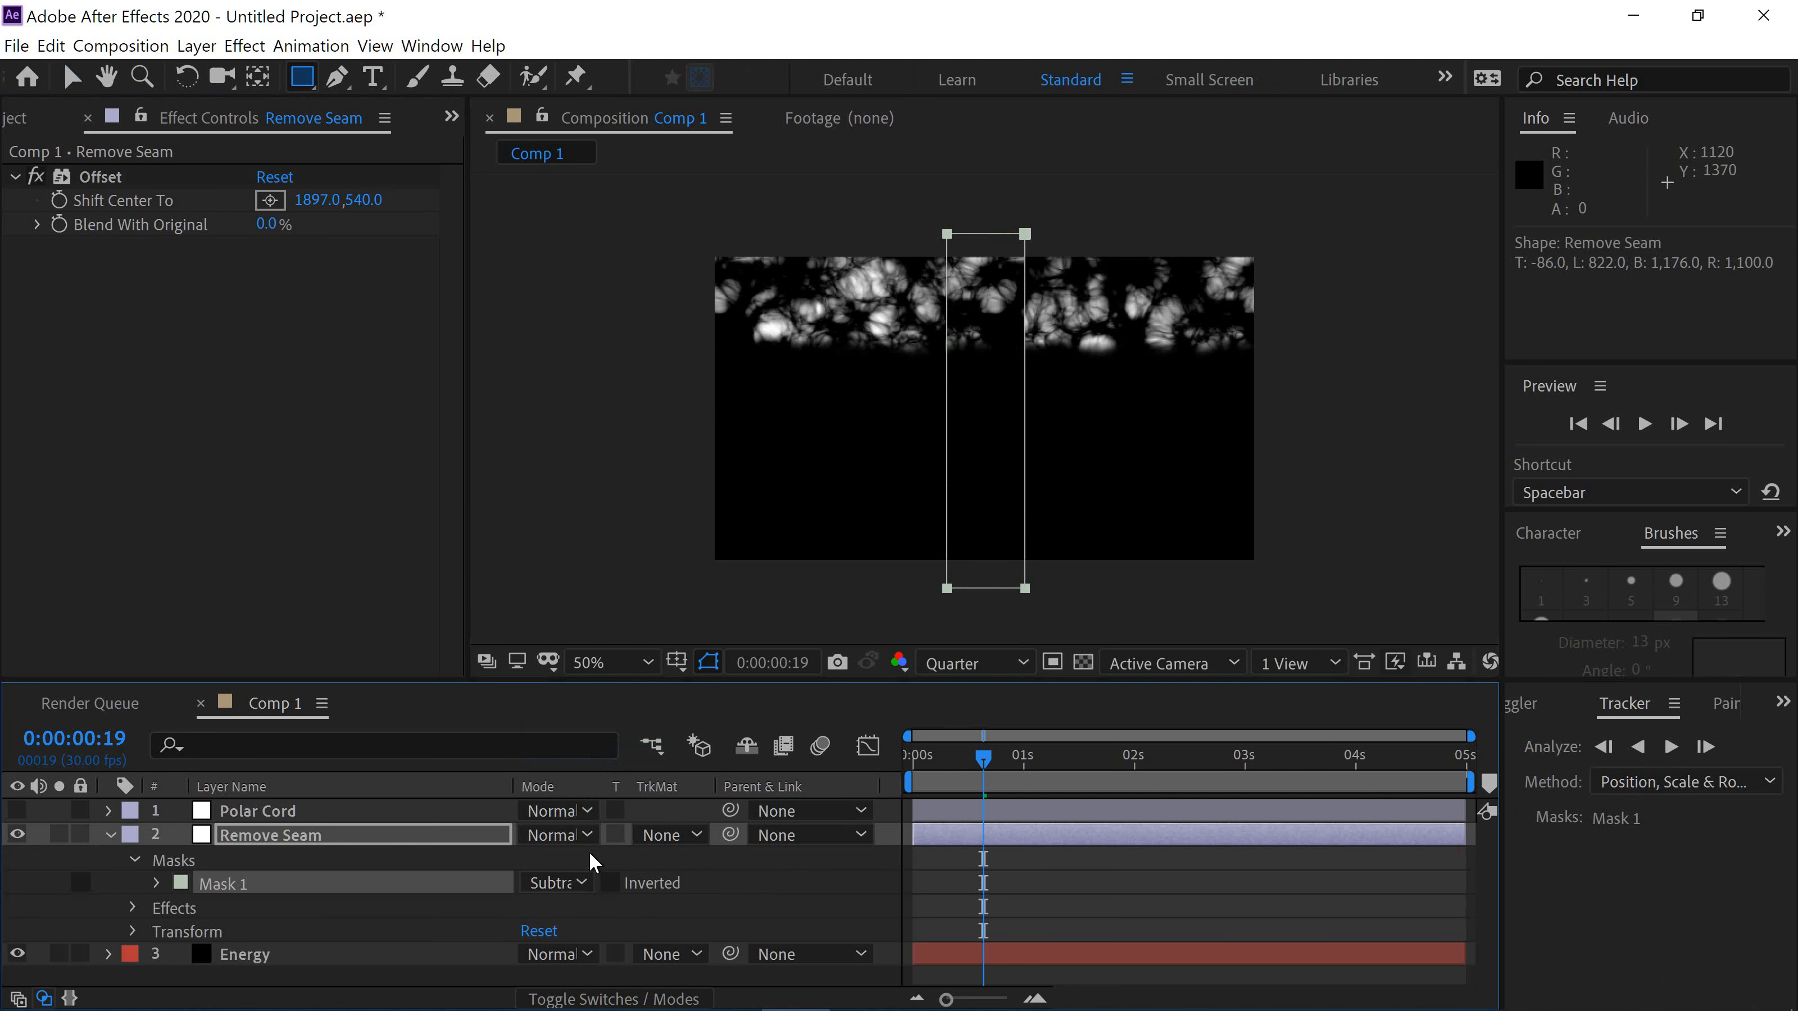
key("f")
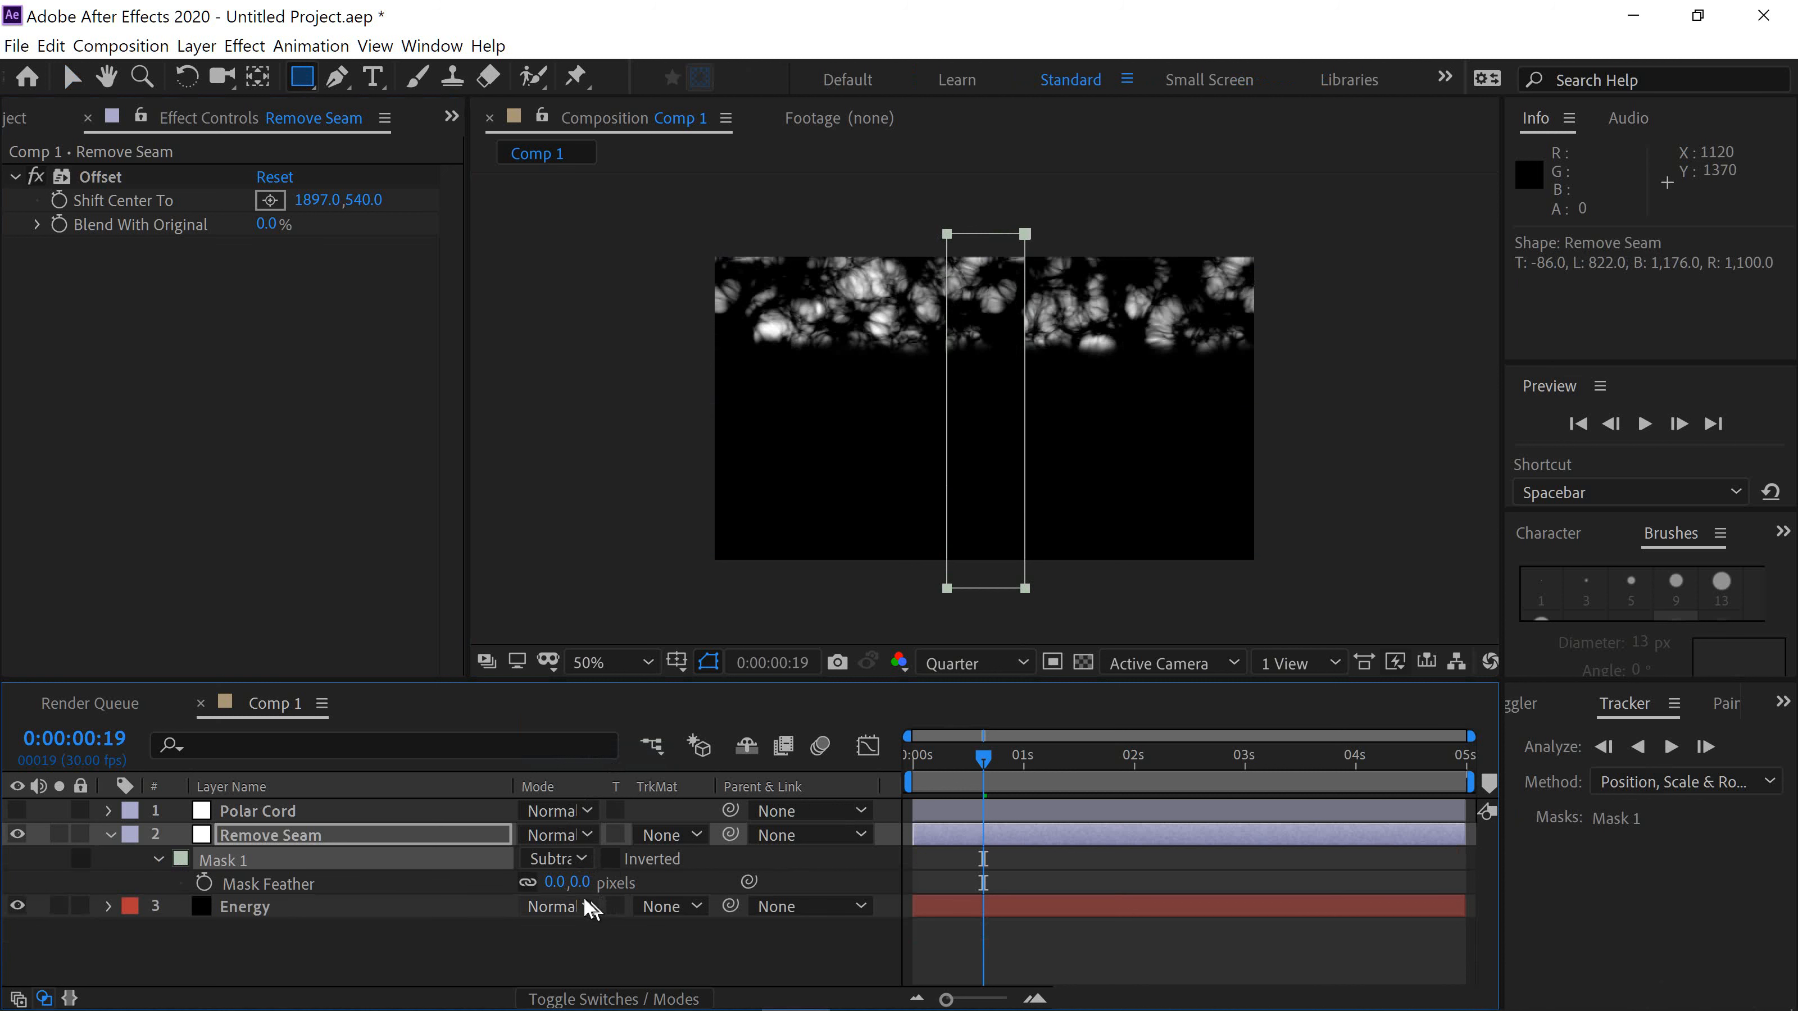
left_click_drag(571, 883, 601, 889)
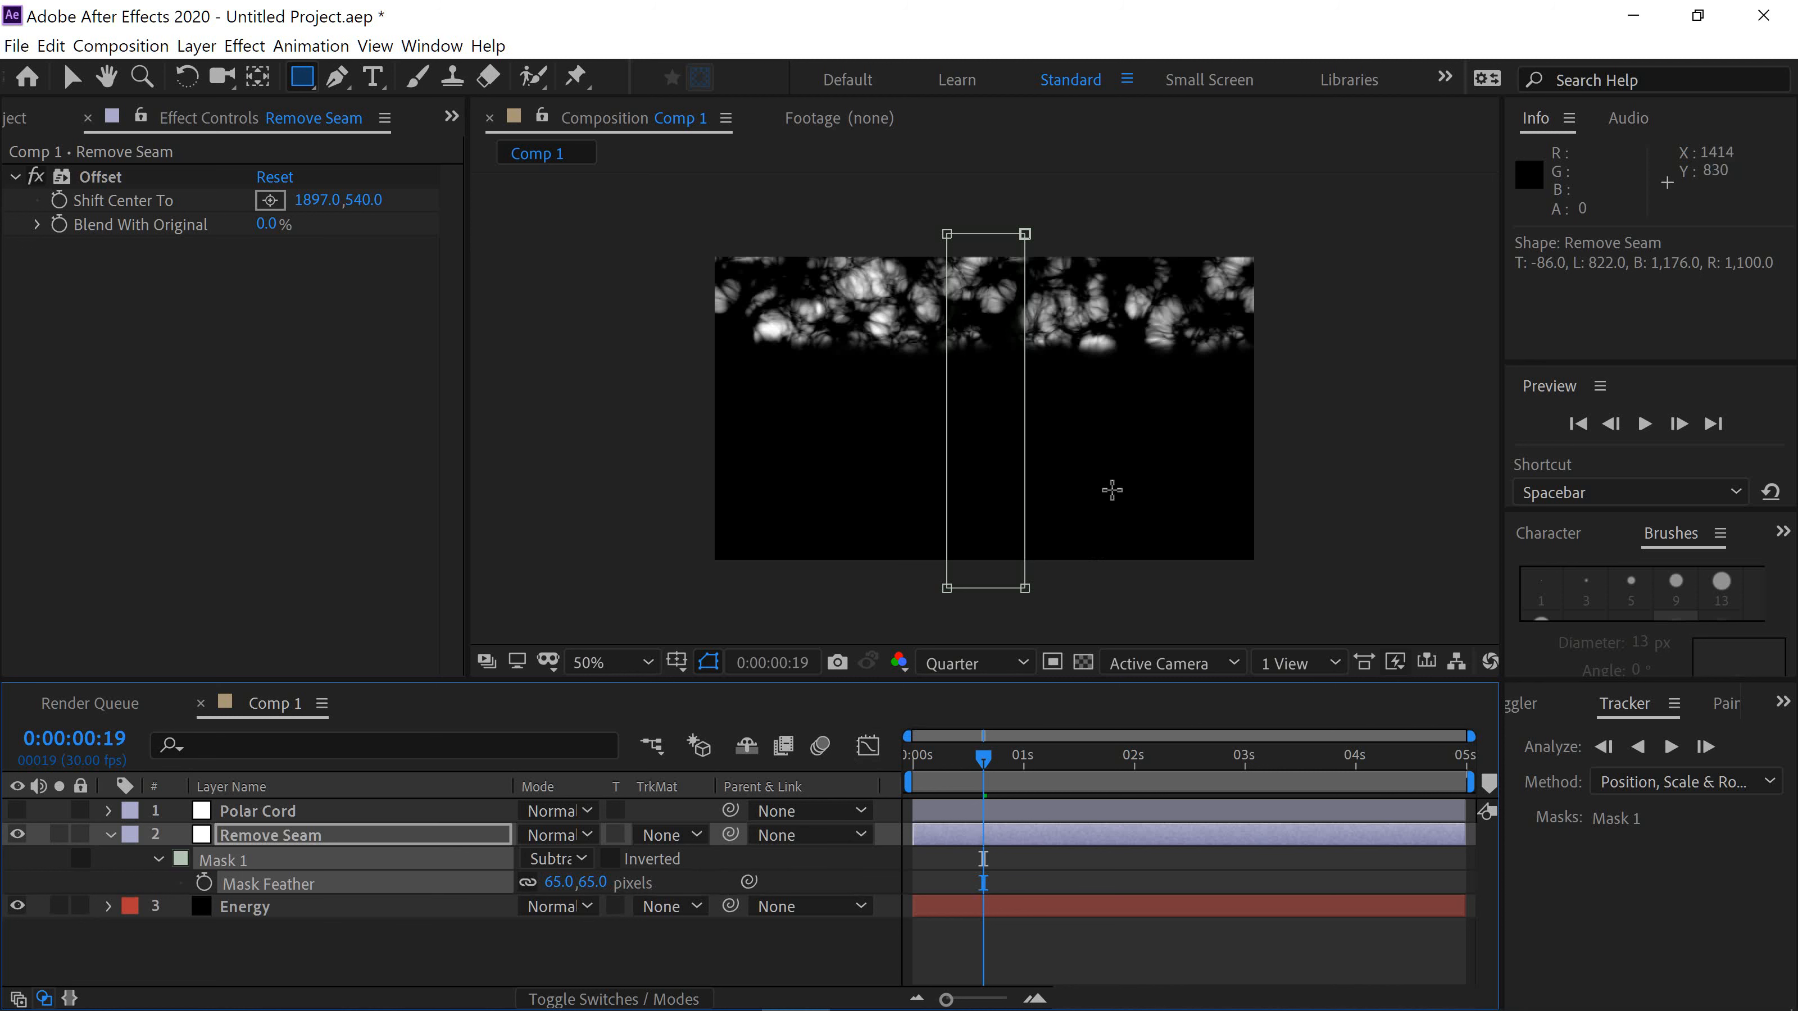
Make the Polar Cord layer visible again and preview the animation from 0:00:00:19.
left_click(17, 810)
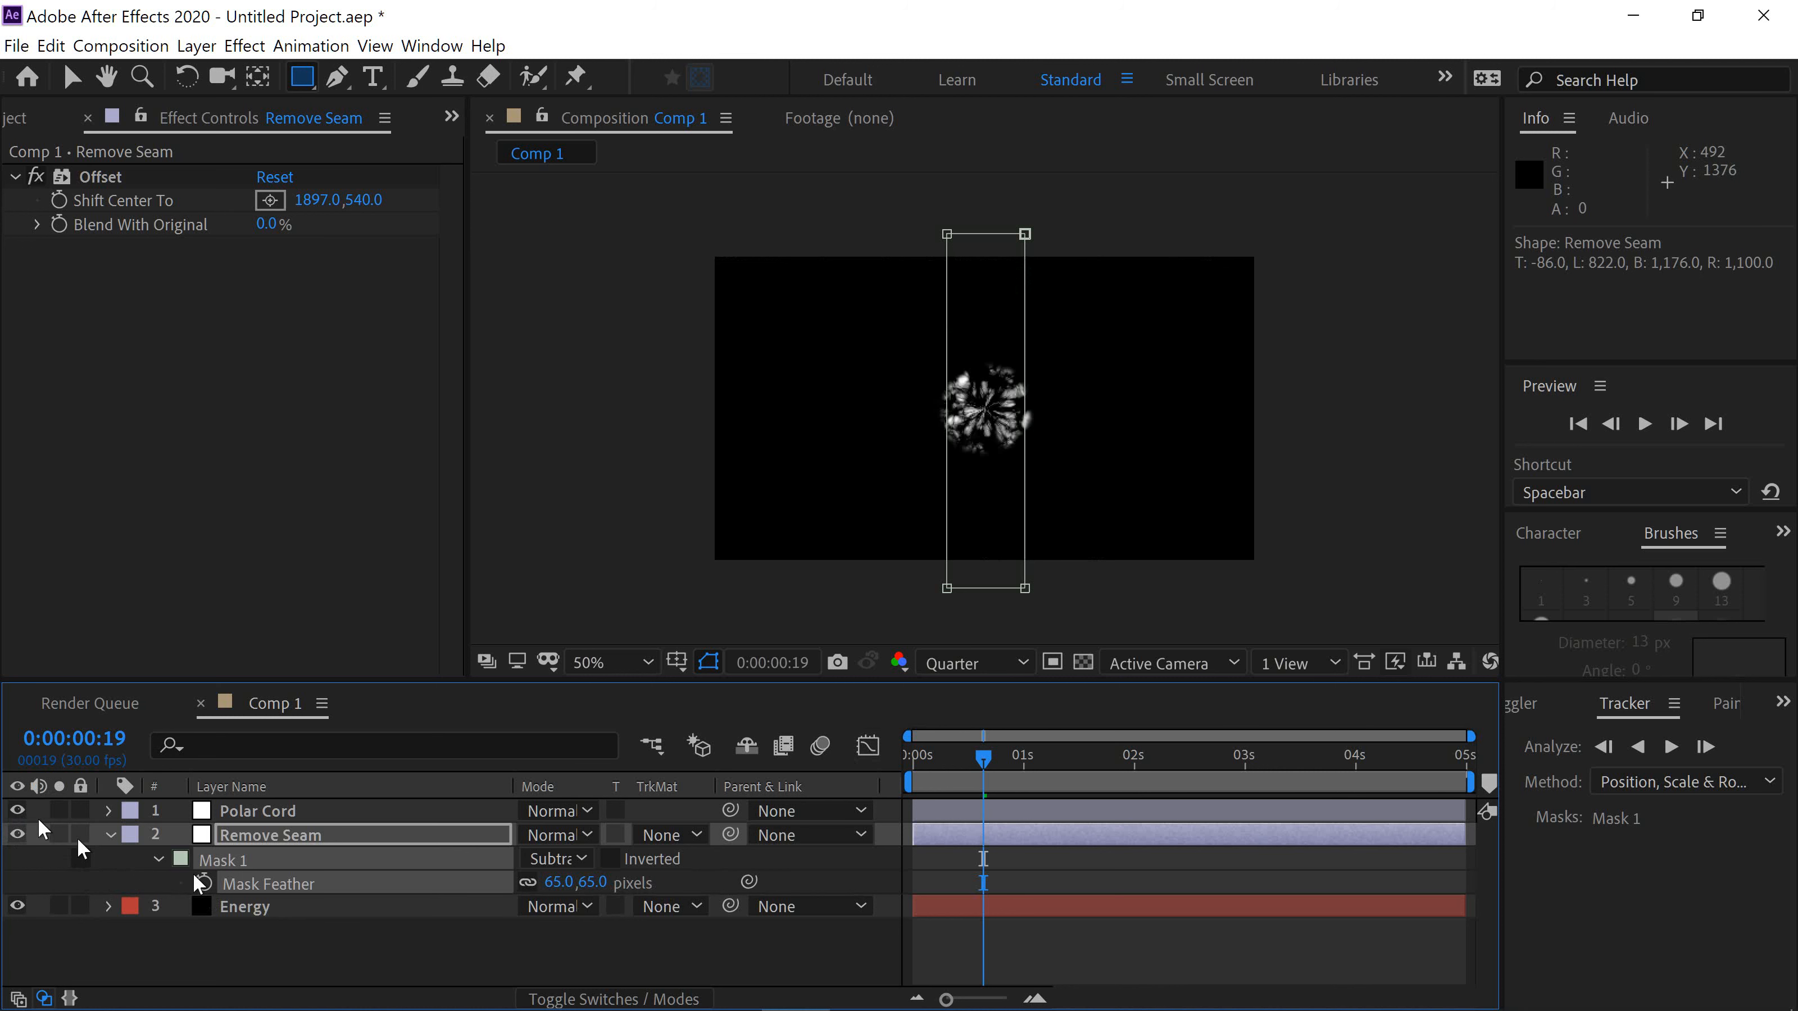
left_click(1052, 956)
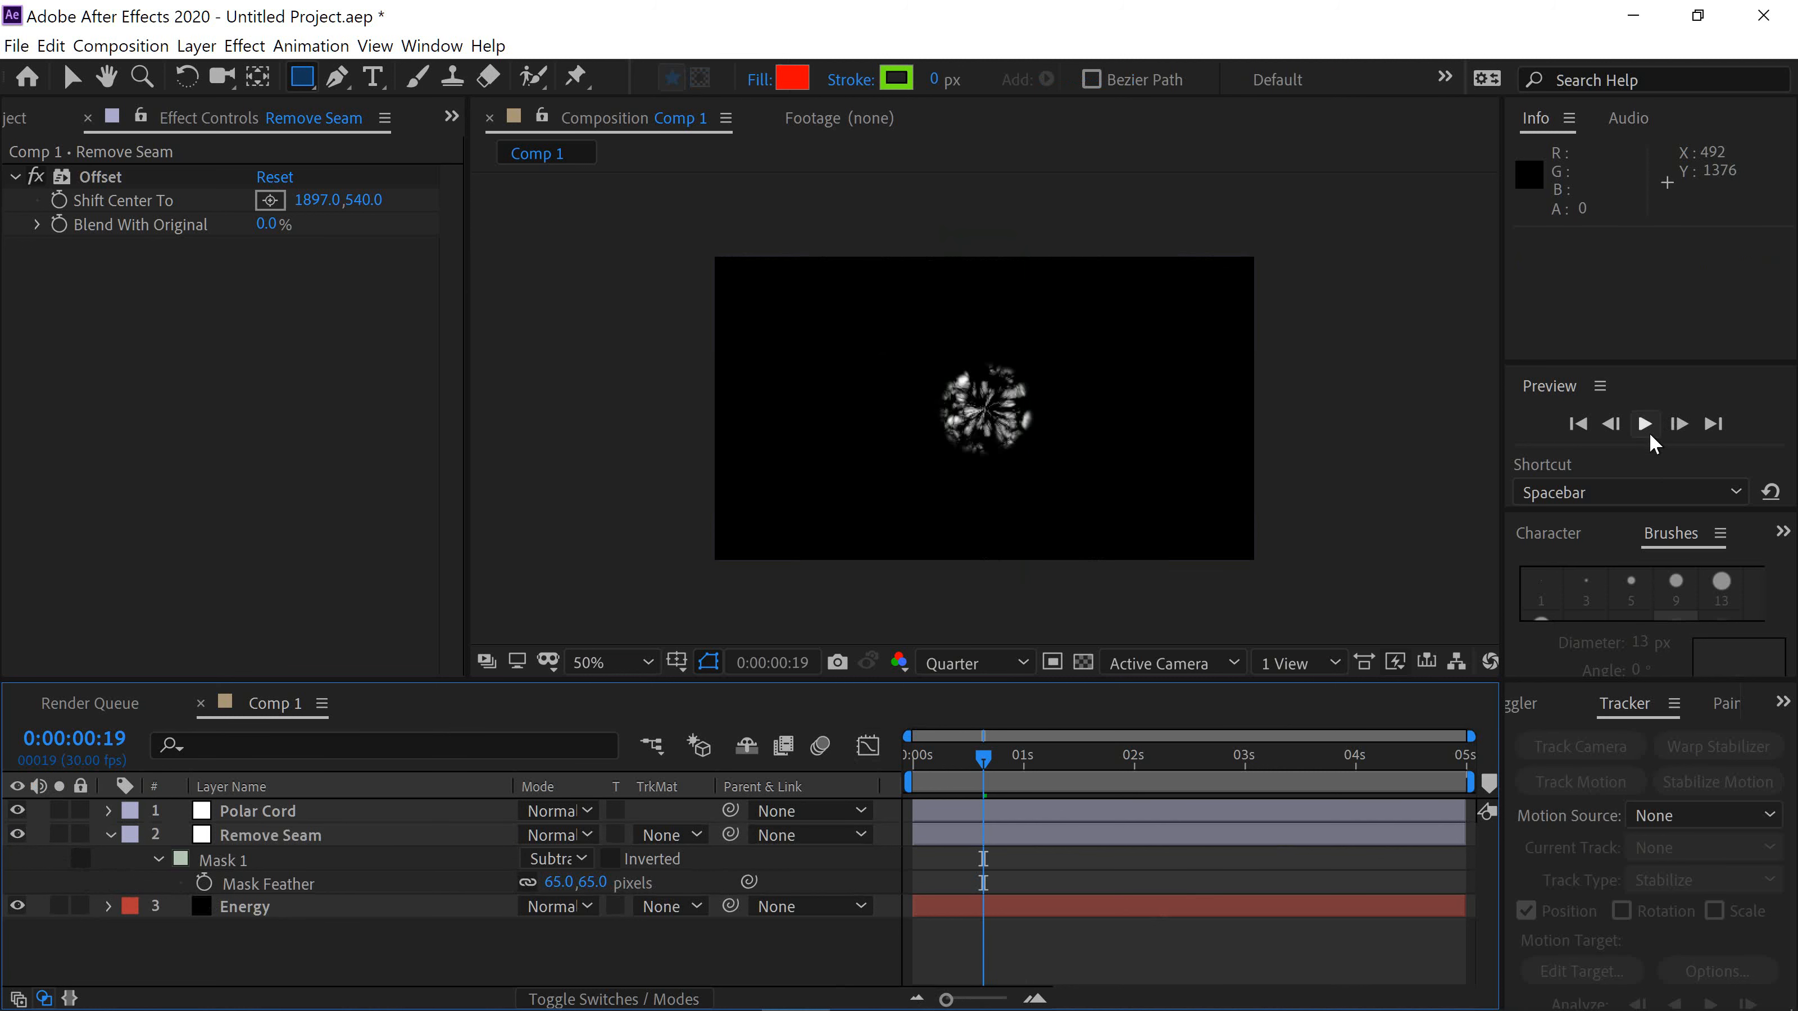
left_click(1646, 426)
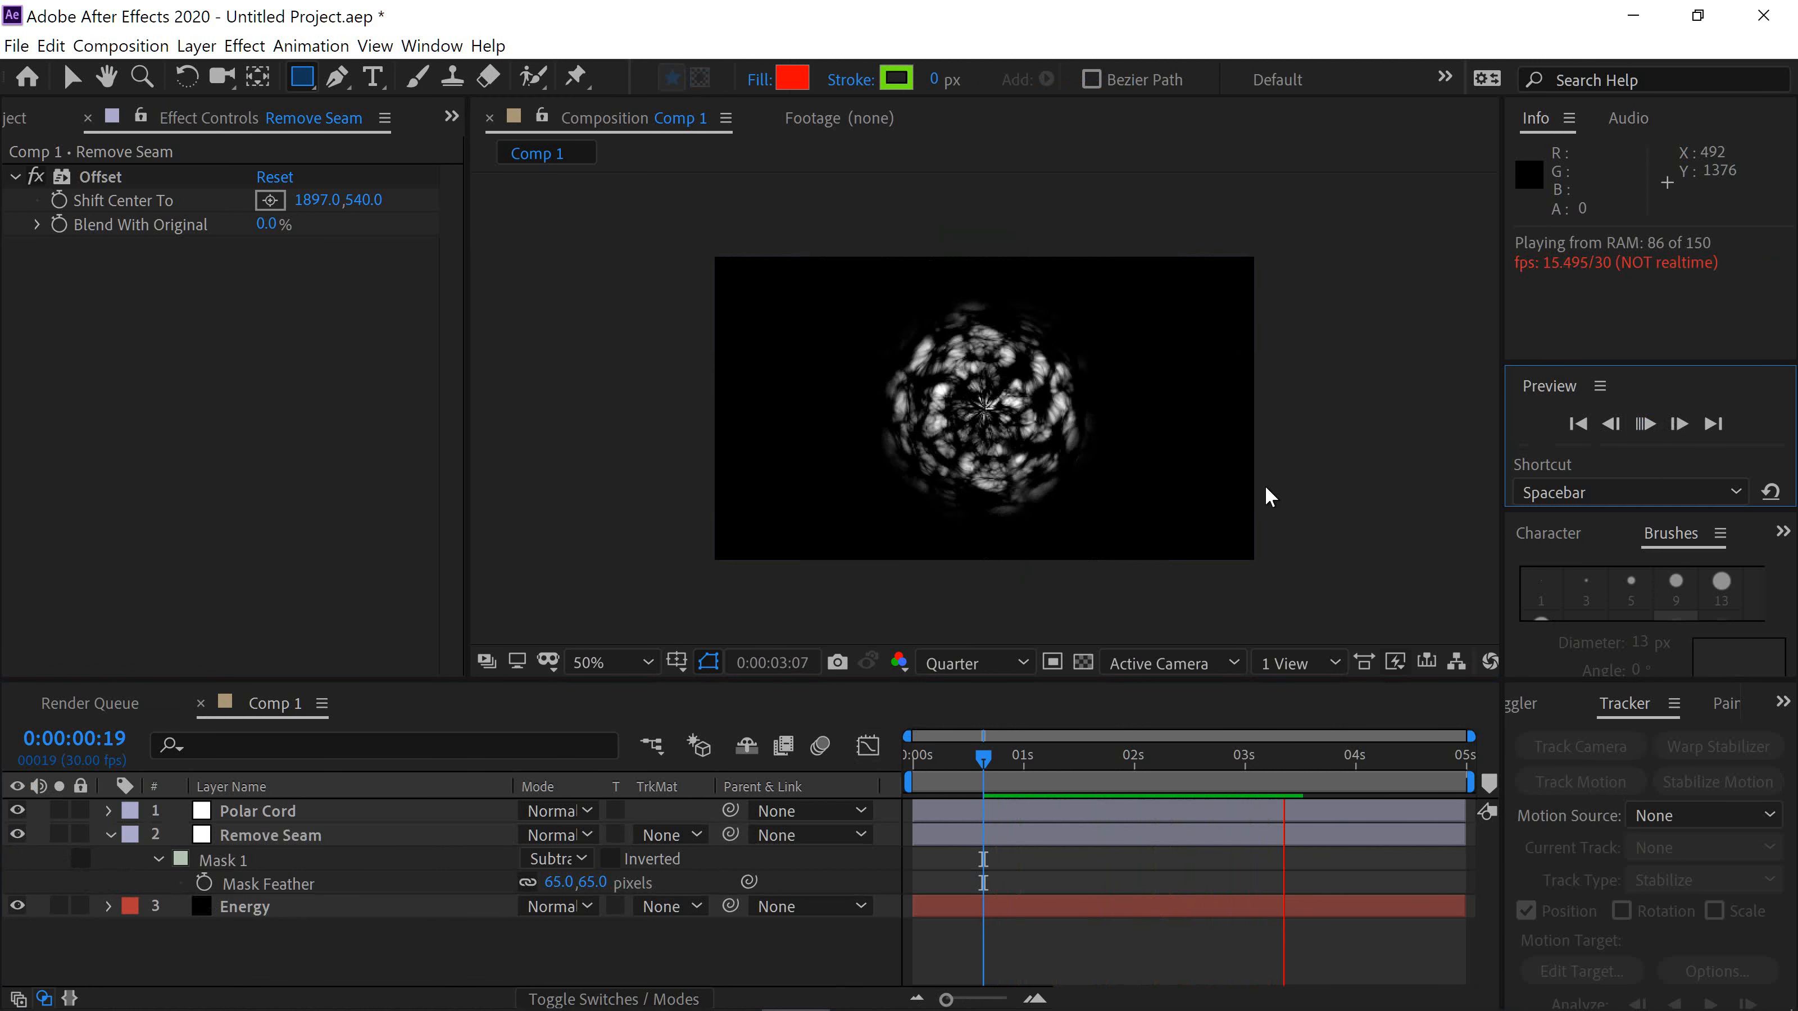
Stop the preview and pre-compose the Polar Cord, Remove Seam and Energy layers into a new composition named FB Comp.
left_click(1646, 423)
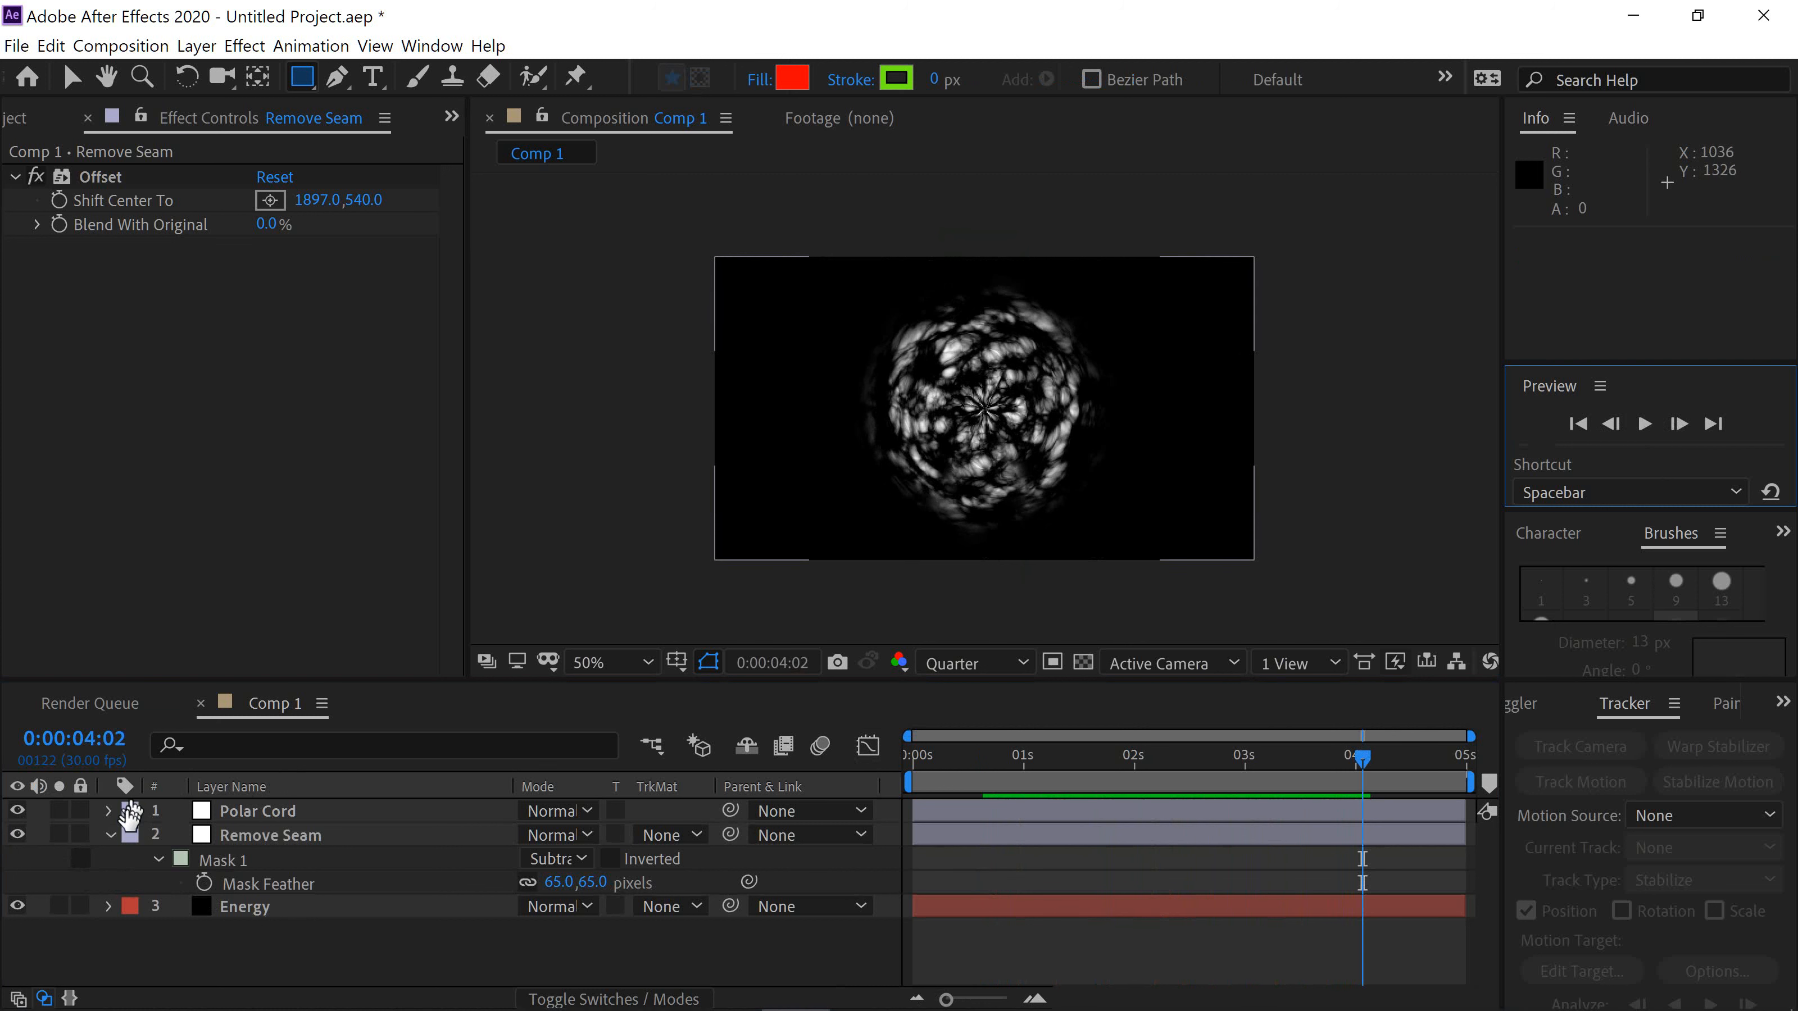
left_click(111, 833)
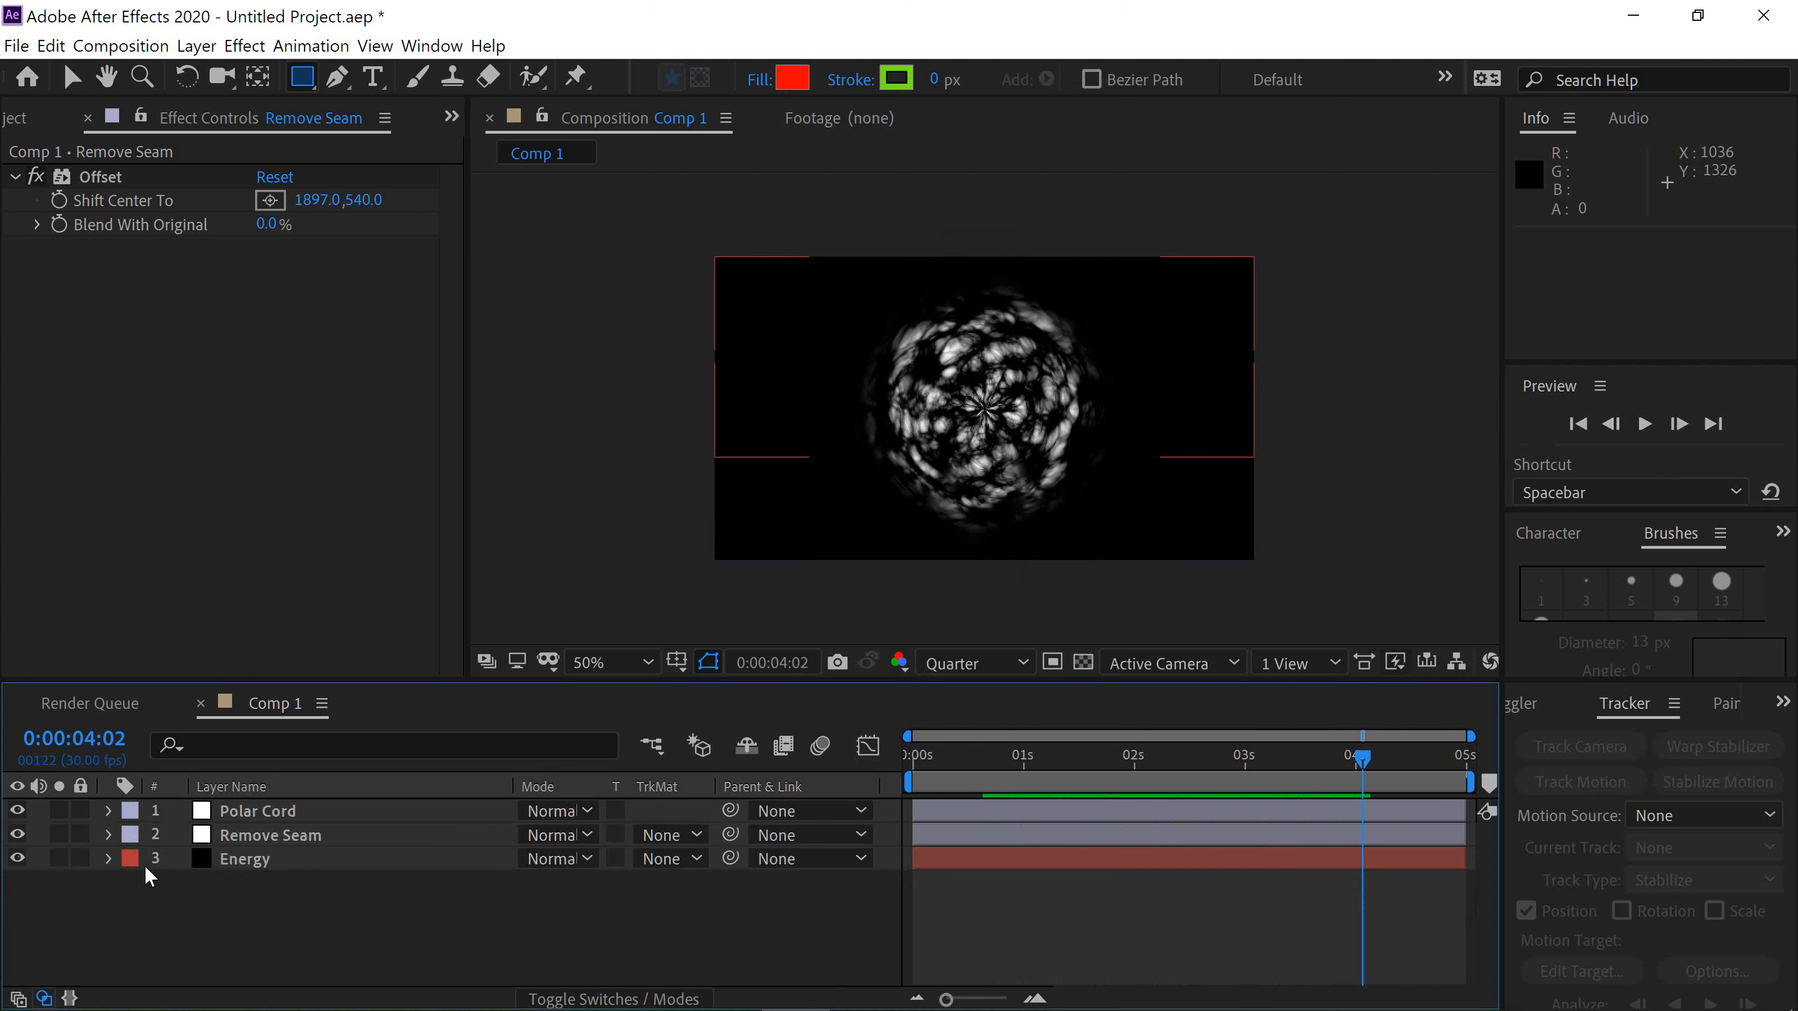
left_click(228, 864)
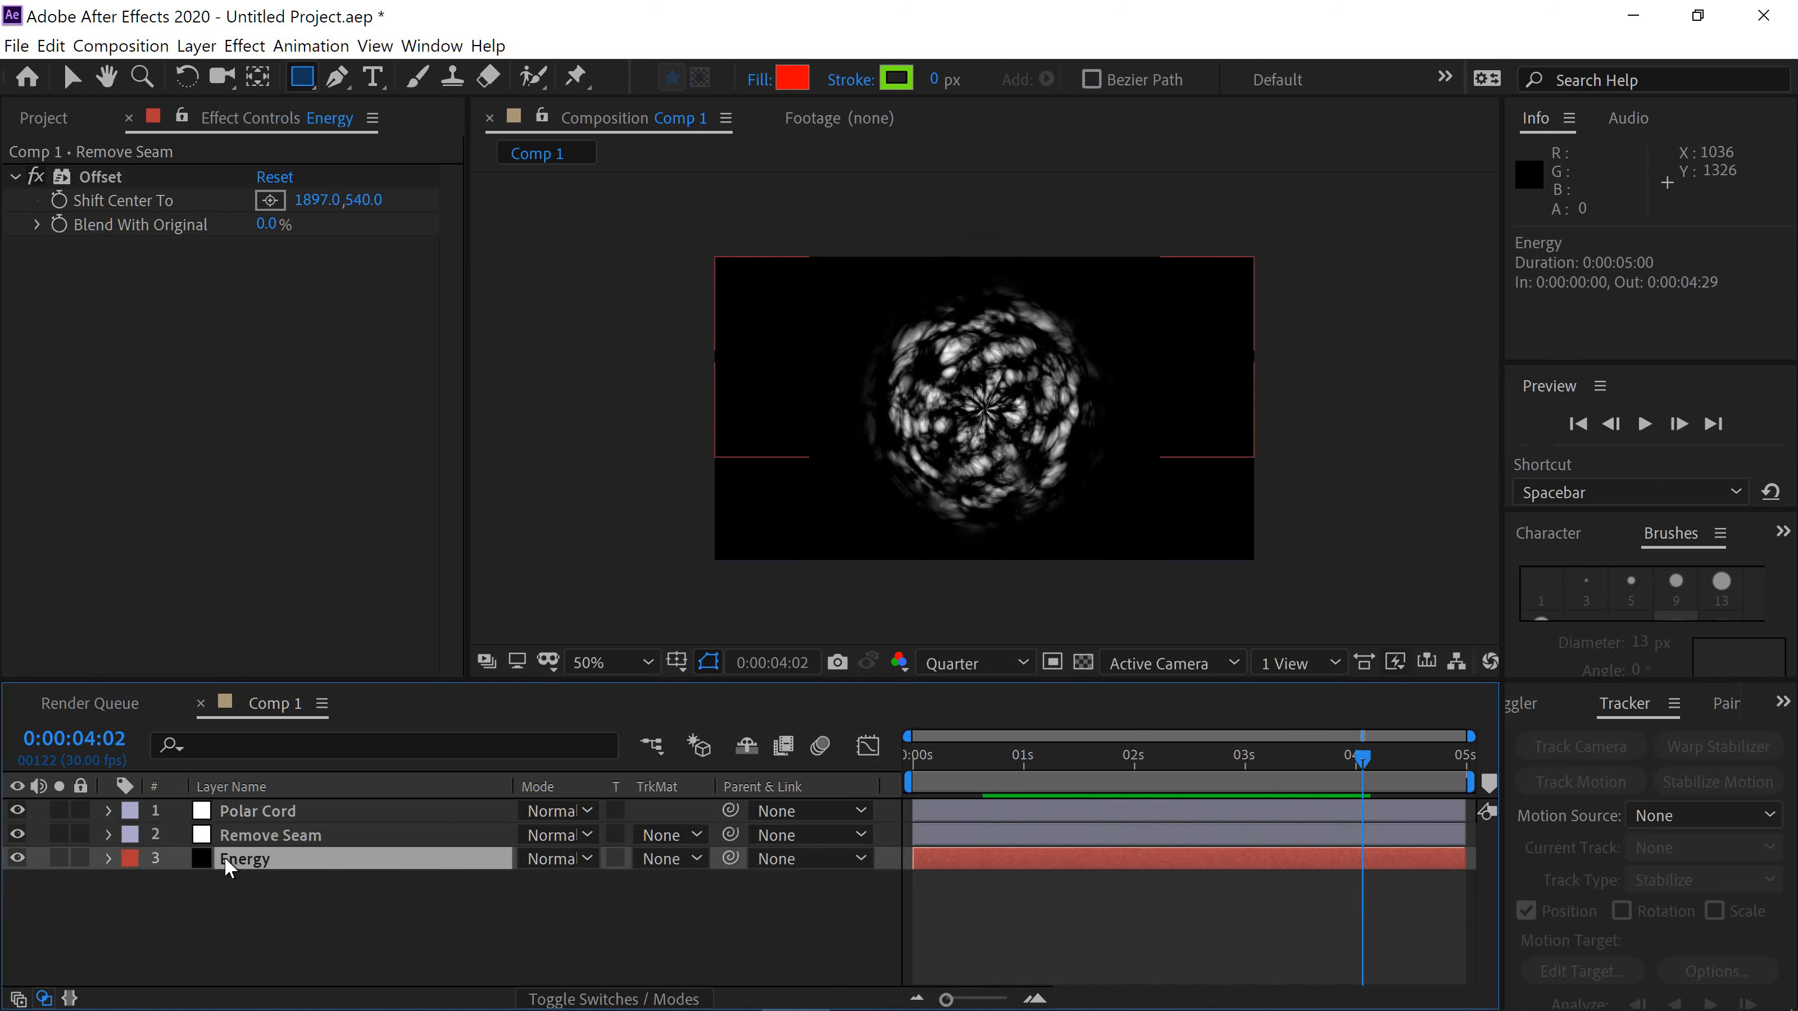
left_click(249, 804, "shift")
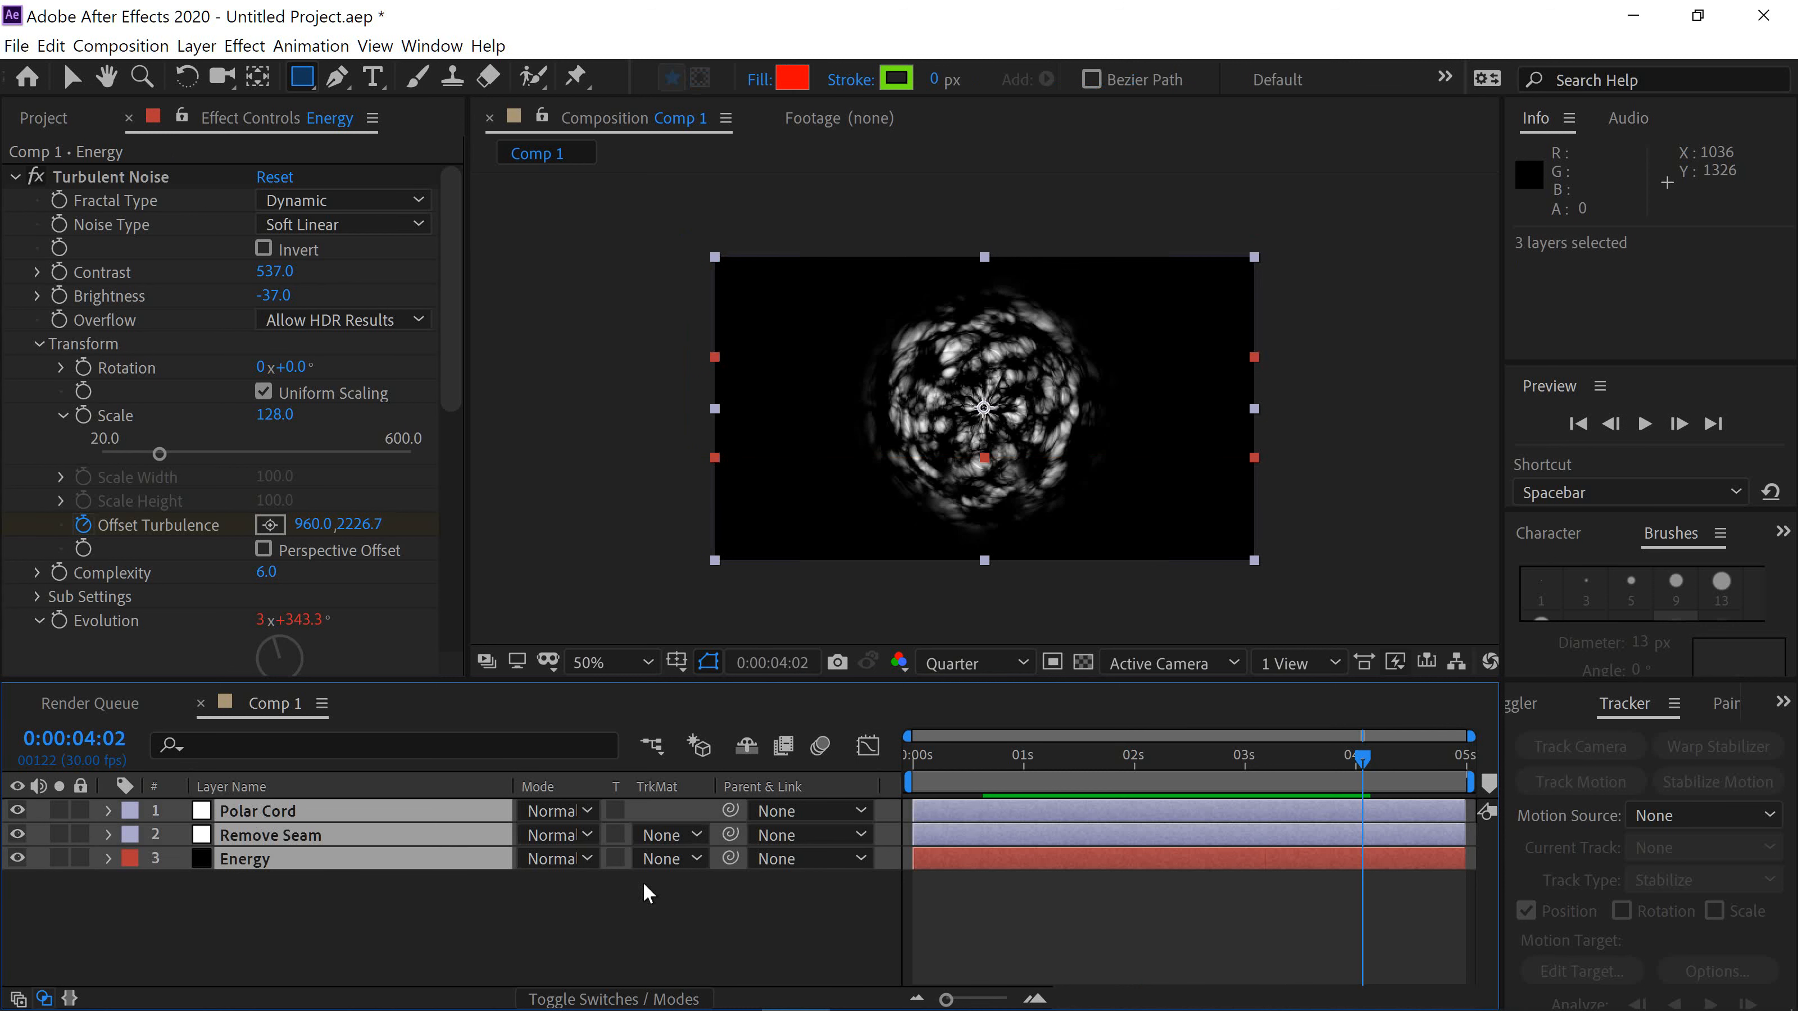
key("ctrl+shift+c")
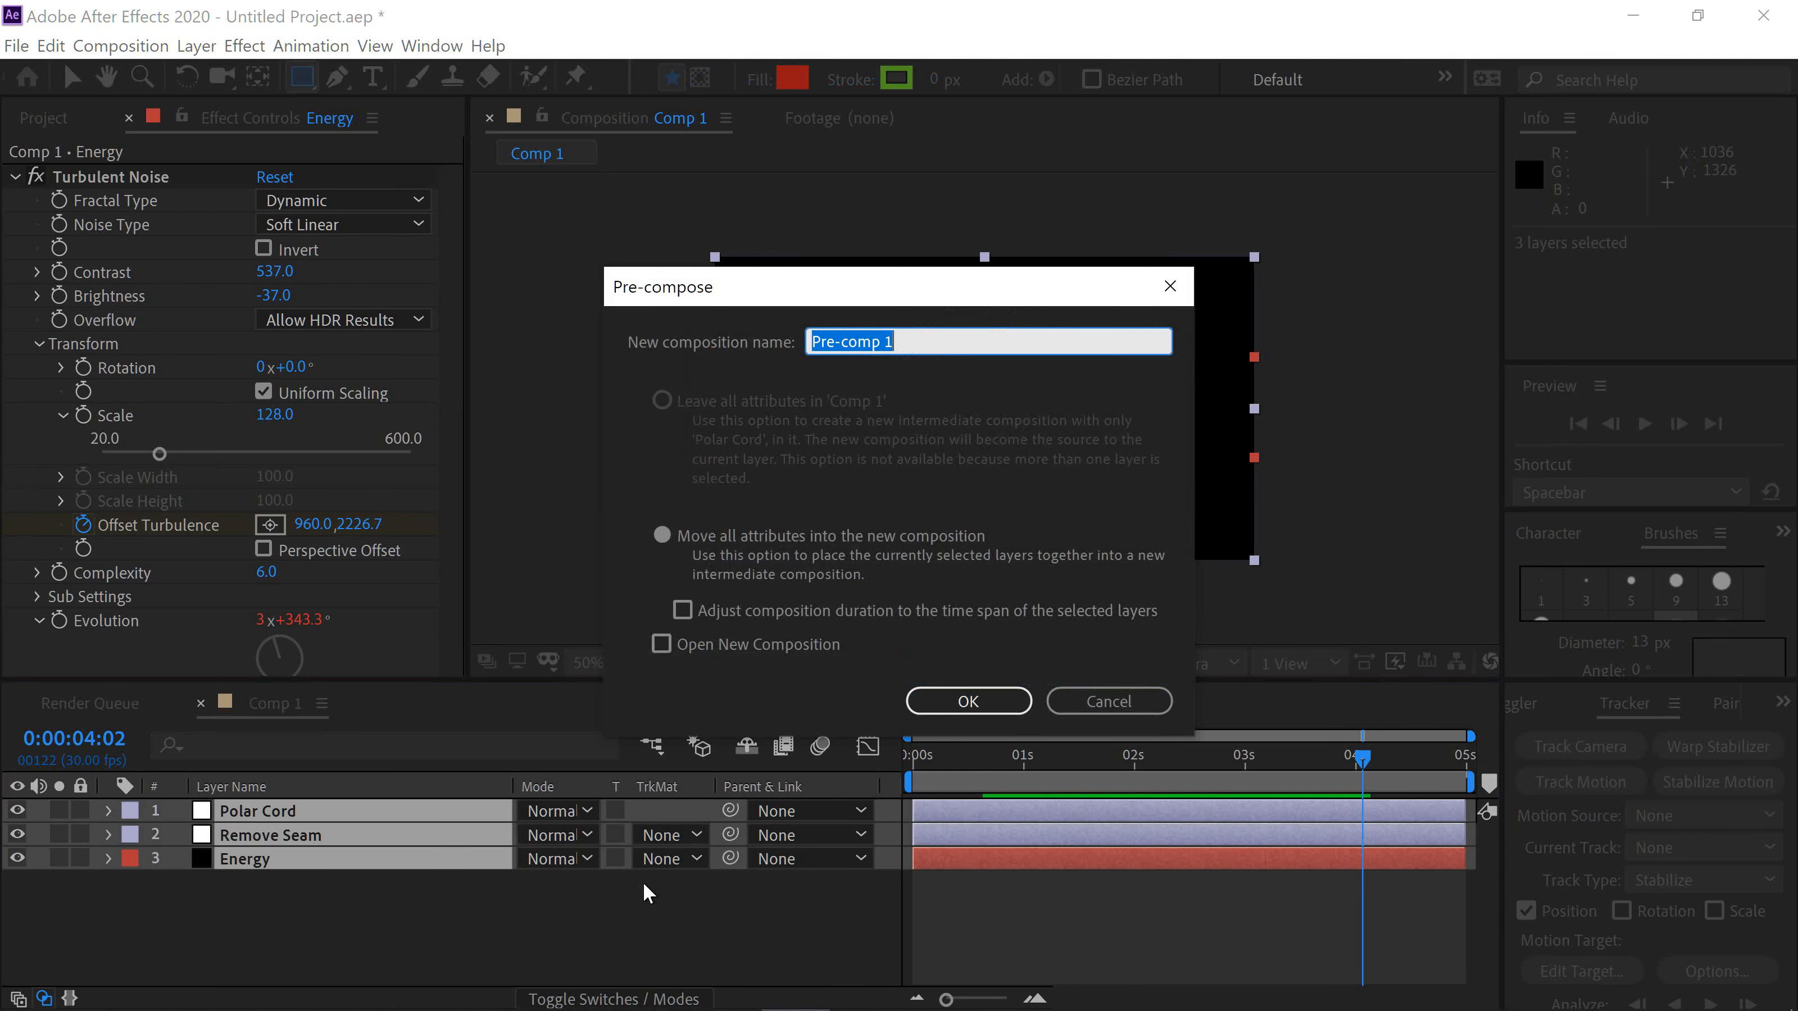
type("f")
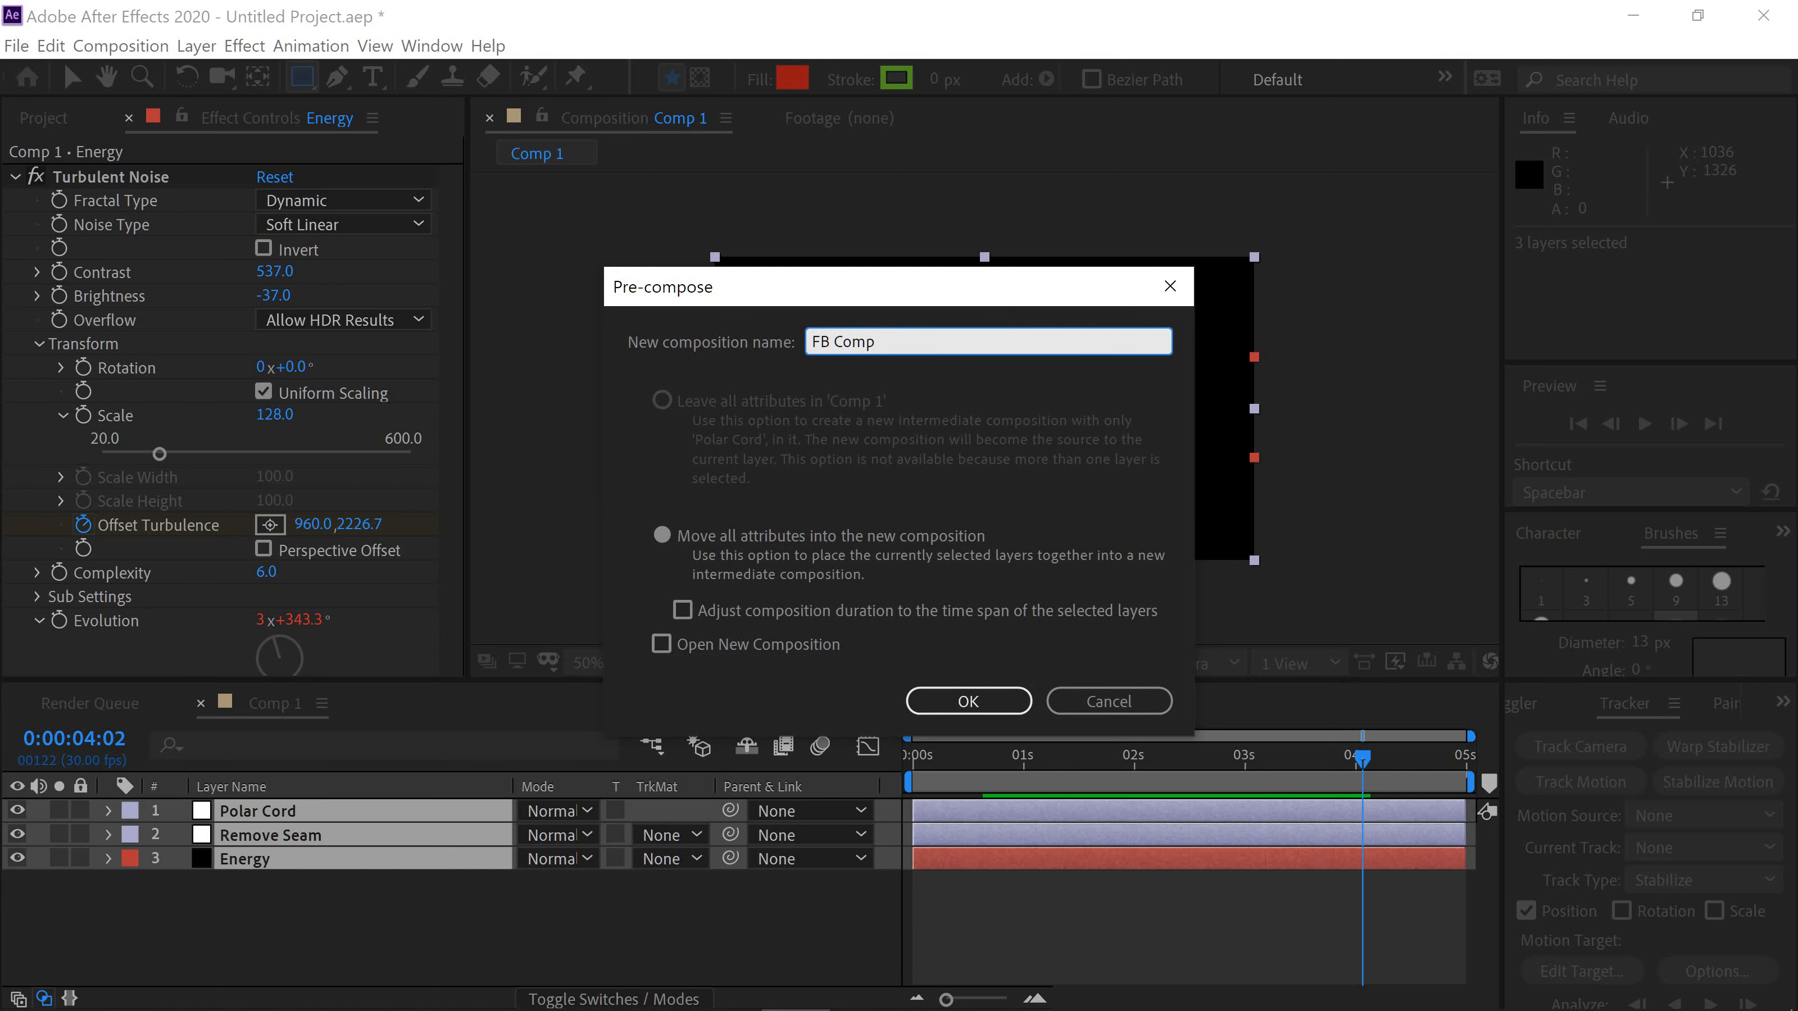
key("Return")
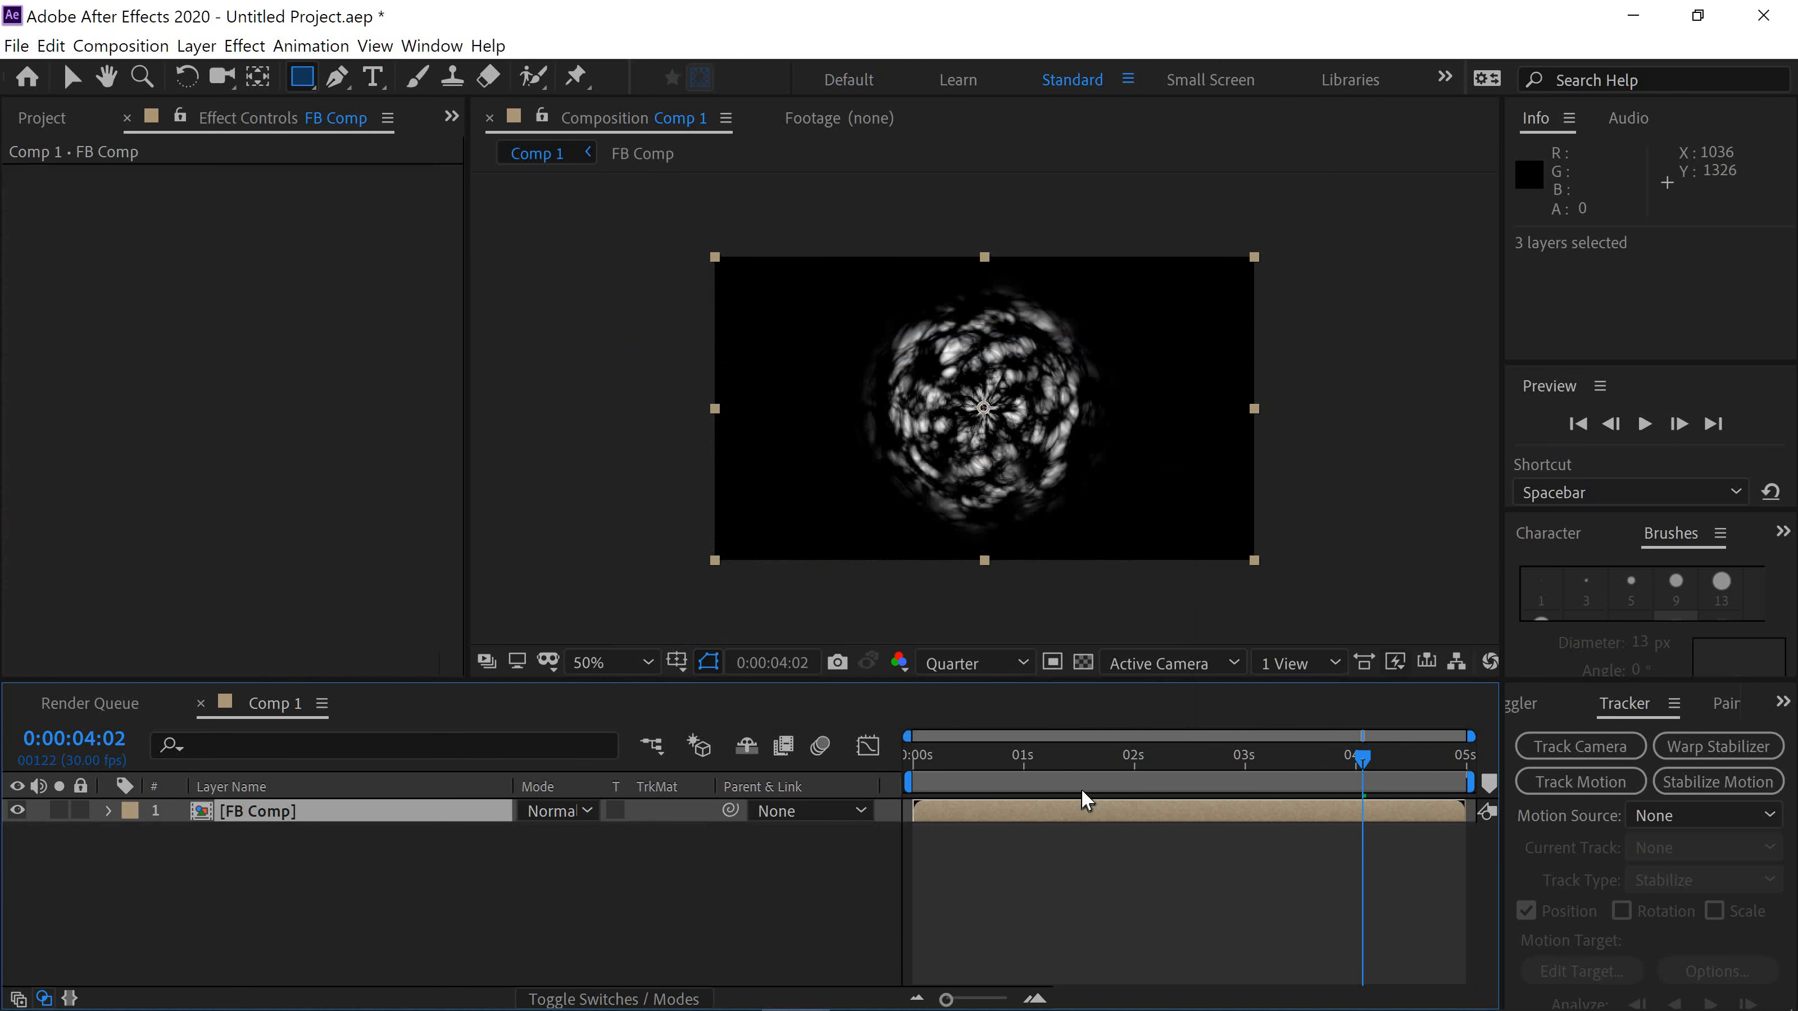
Add an Opacity keyframe of 0% to the FB Comp layer at 0:00:00:00.
left_click_drag(1080, 756, 877, 801)
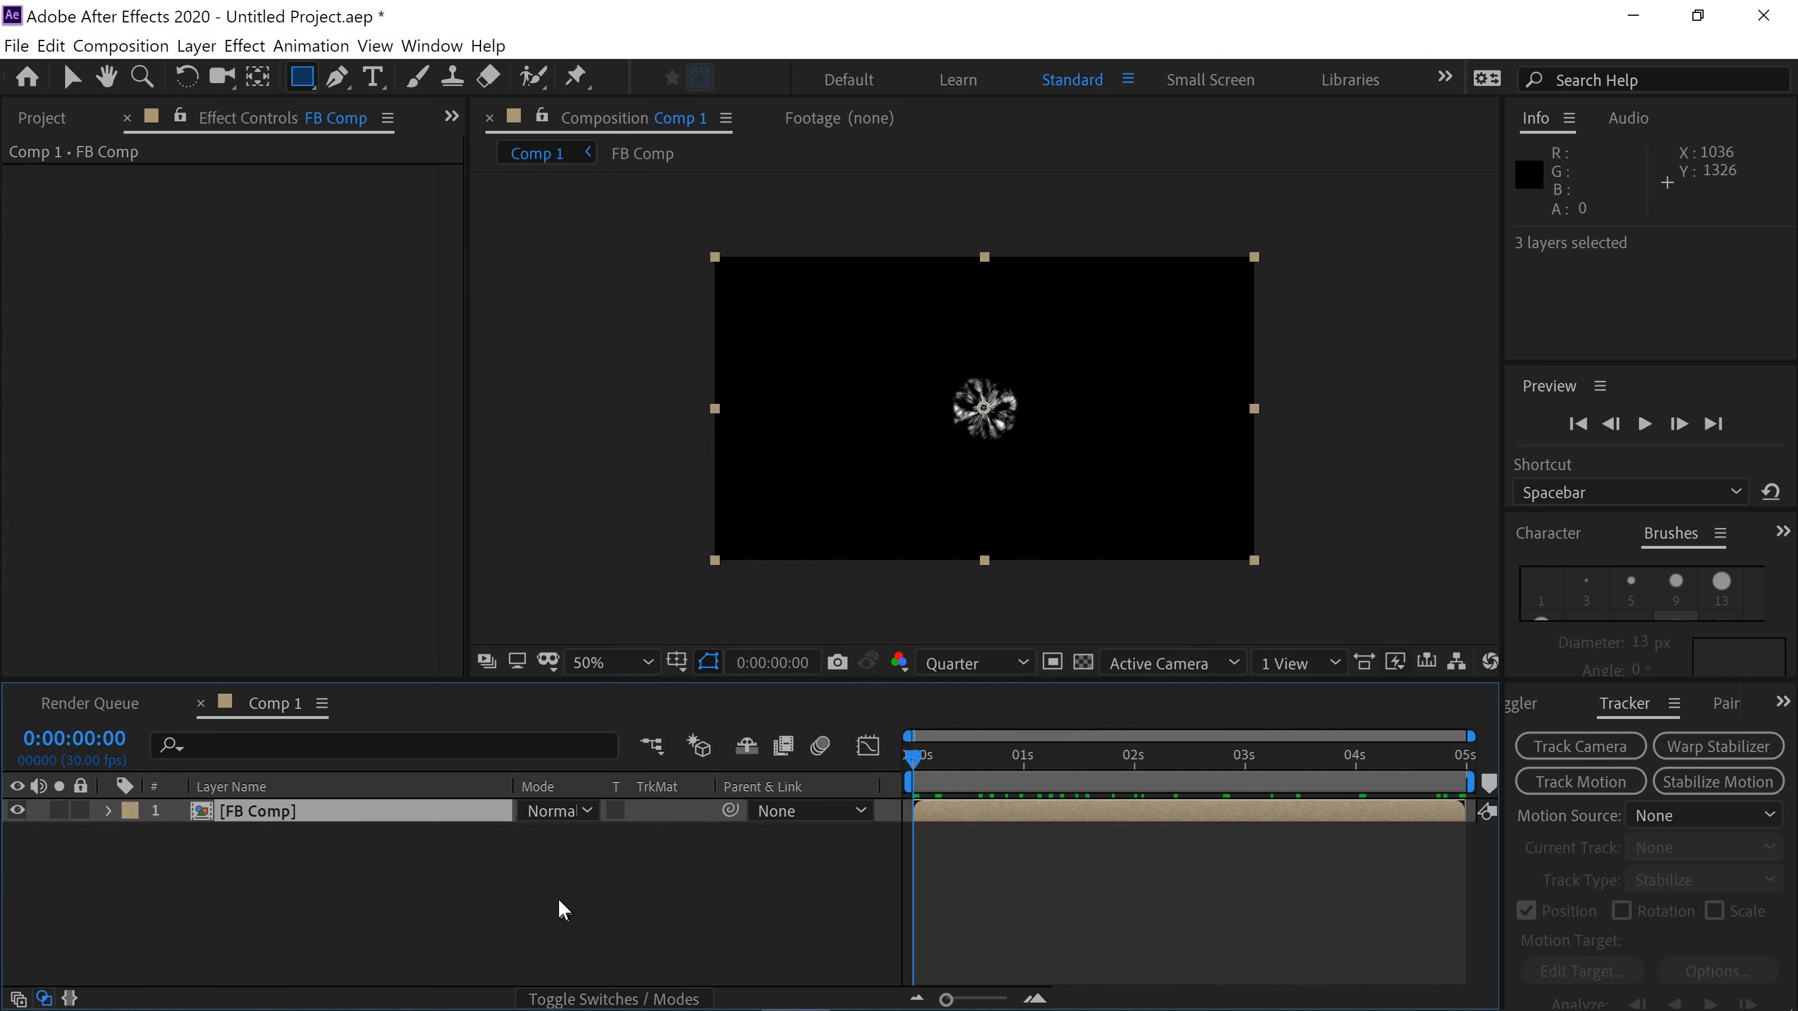
key("t")
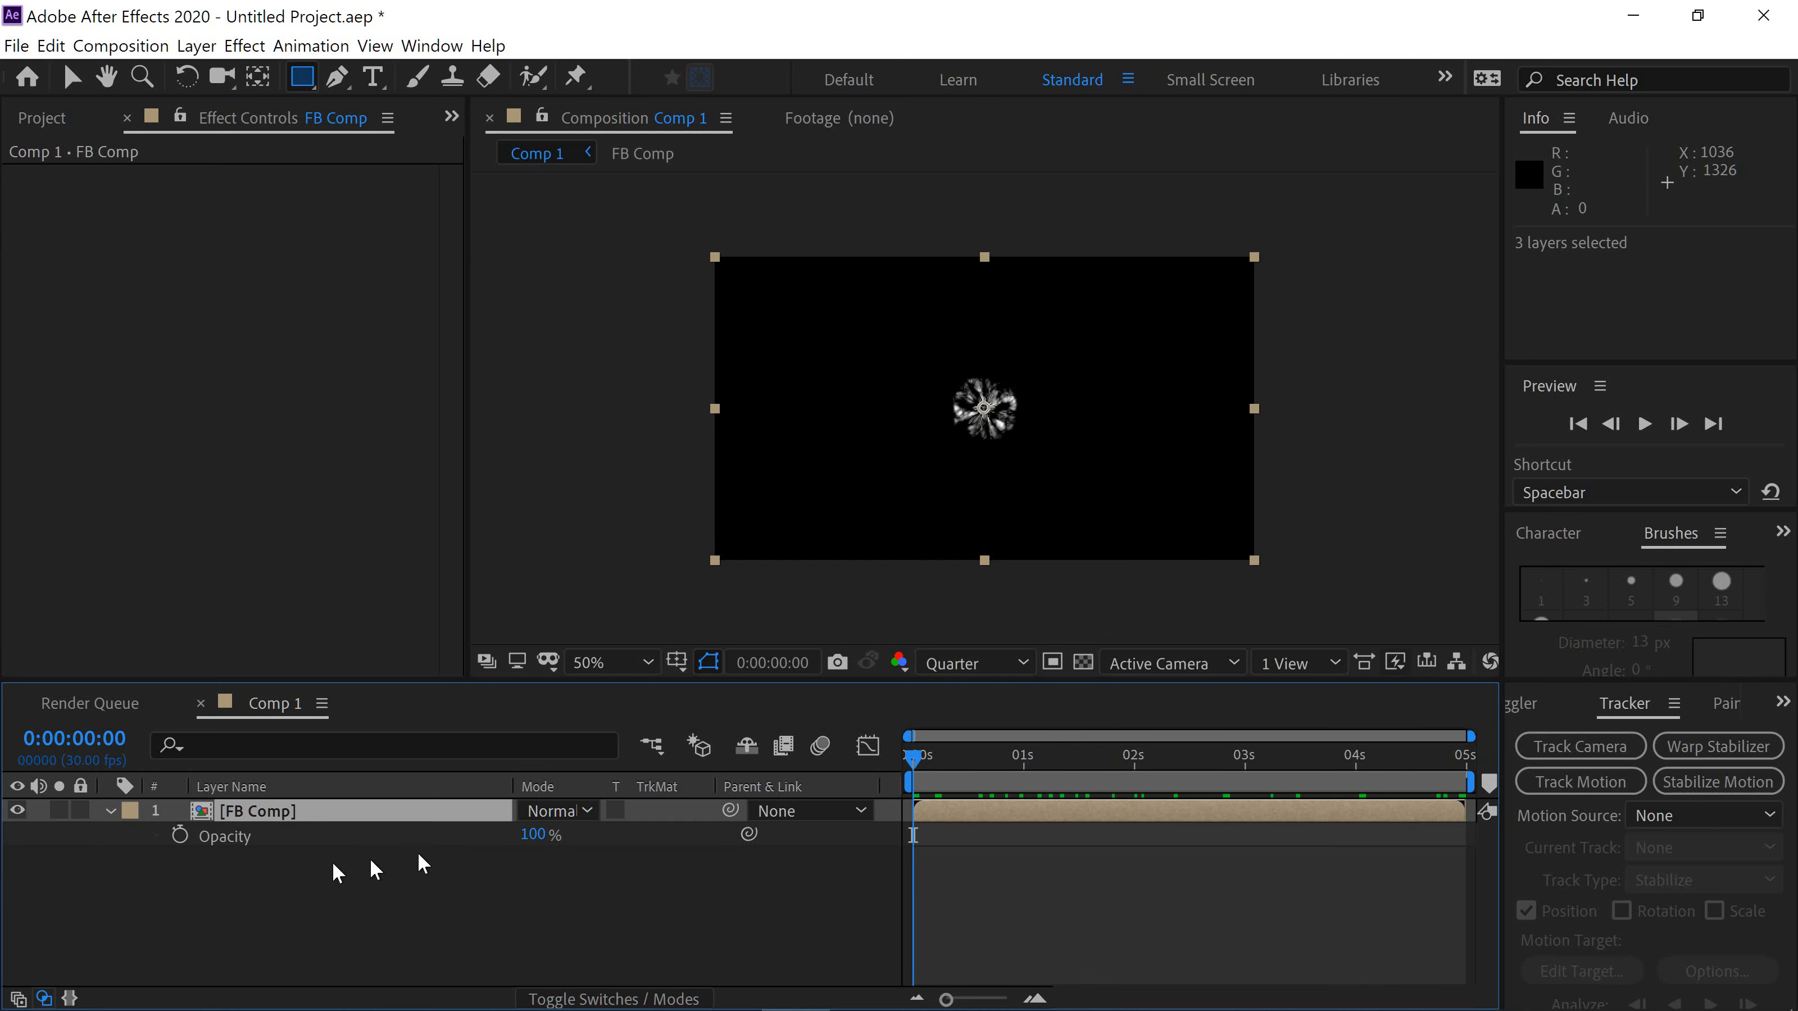
left_click(182, 835)
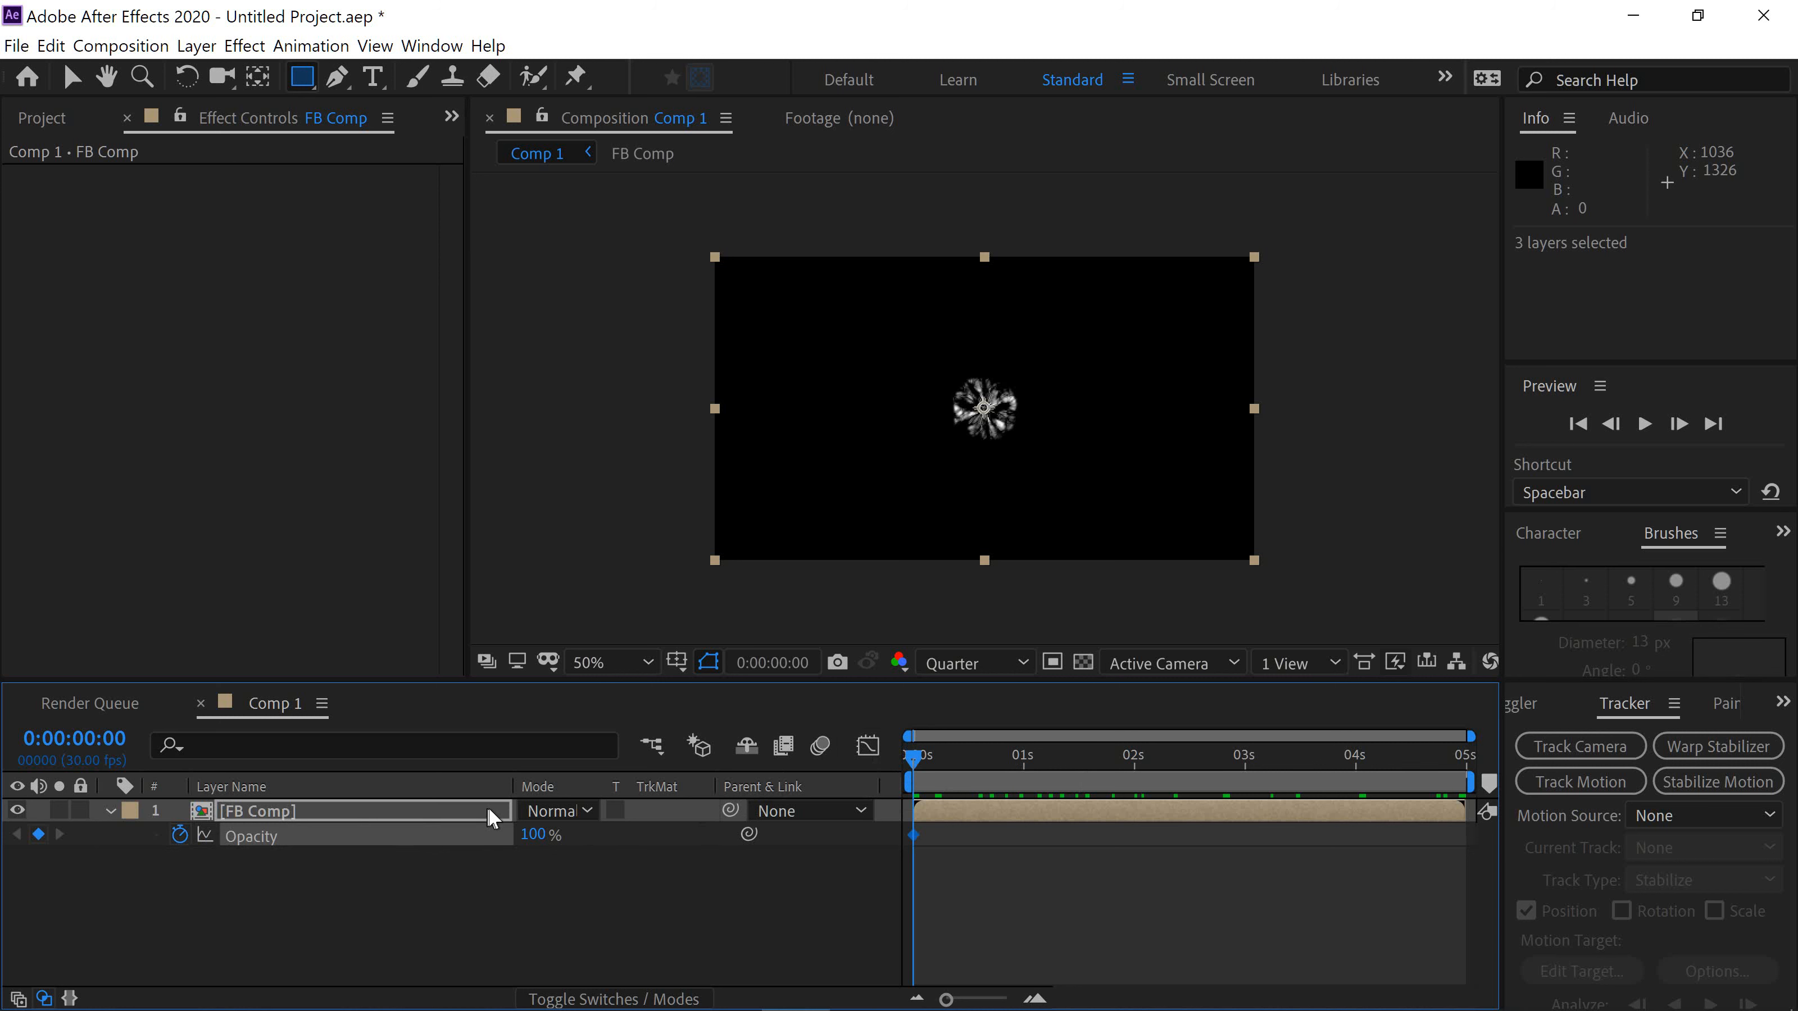
left_click_drag(533, 835, 286, 864)
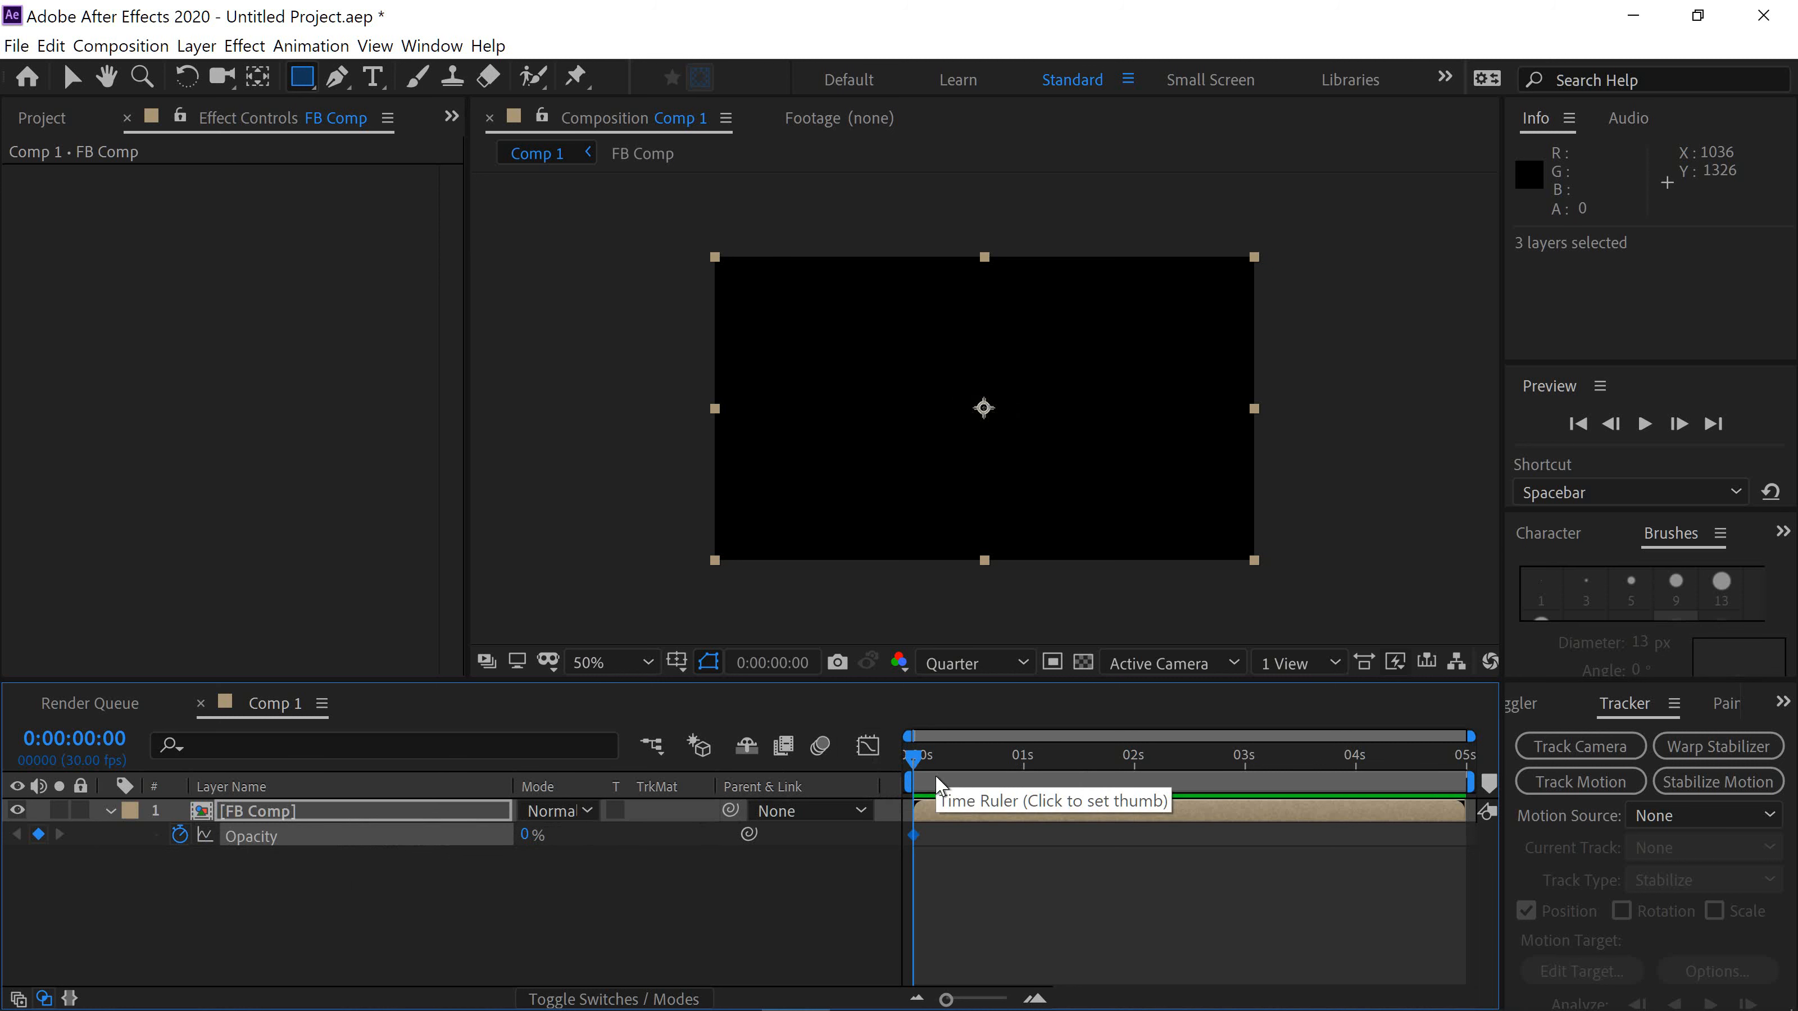
Move the current time to 0:00:00:12 and set FB Comp's Opacity to 100% there.
key("Page_Down")
key("Page_Down")
key("Page_Down")
key("Page_Down")
key("Page_Down")
key("Page_Down")
key("Page_Down")
key("Page_Down")
key("Page_Down")
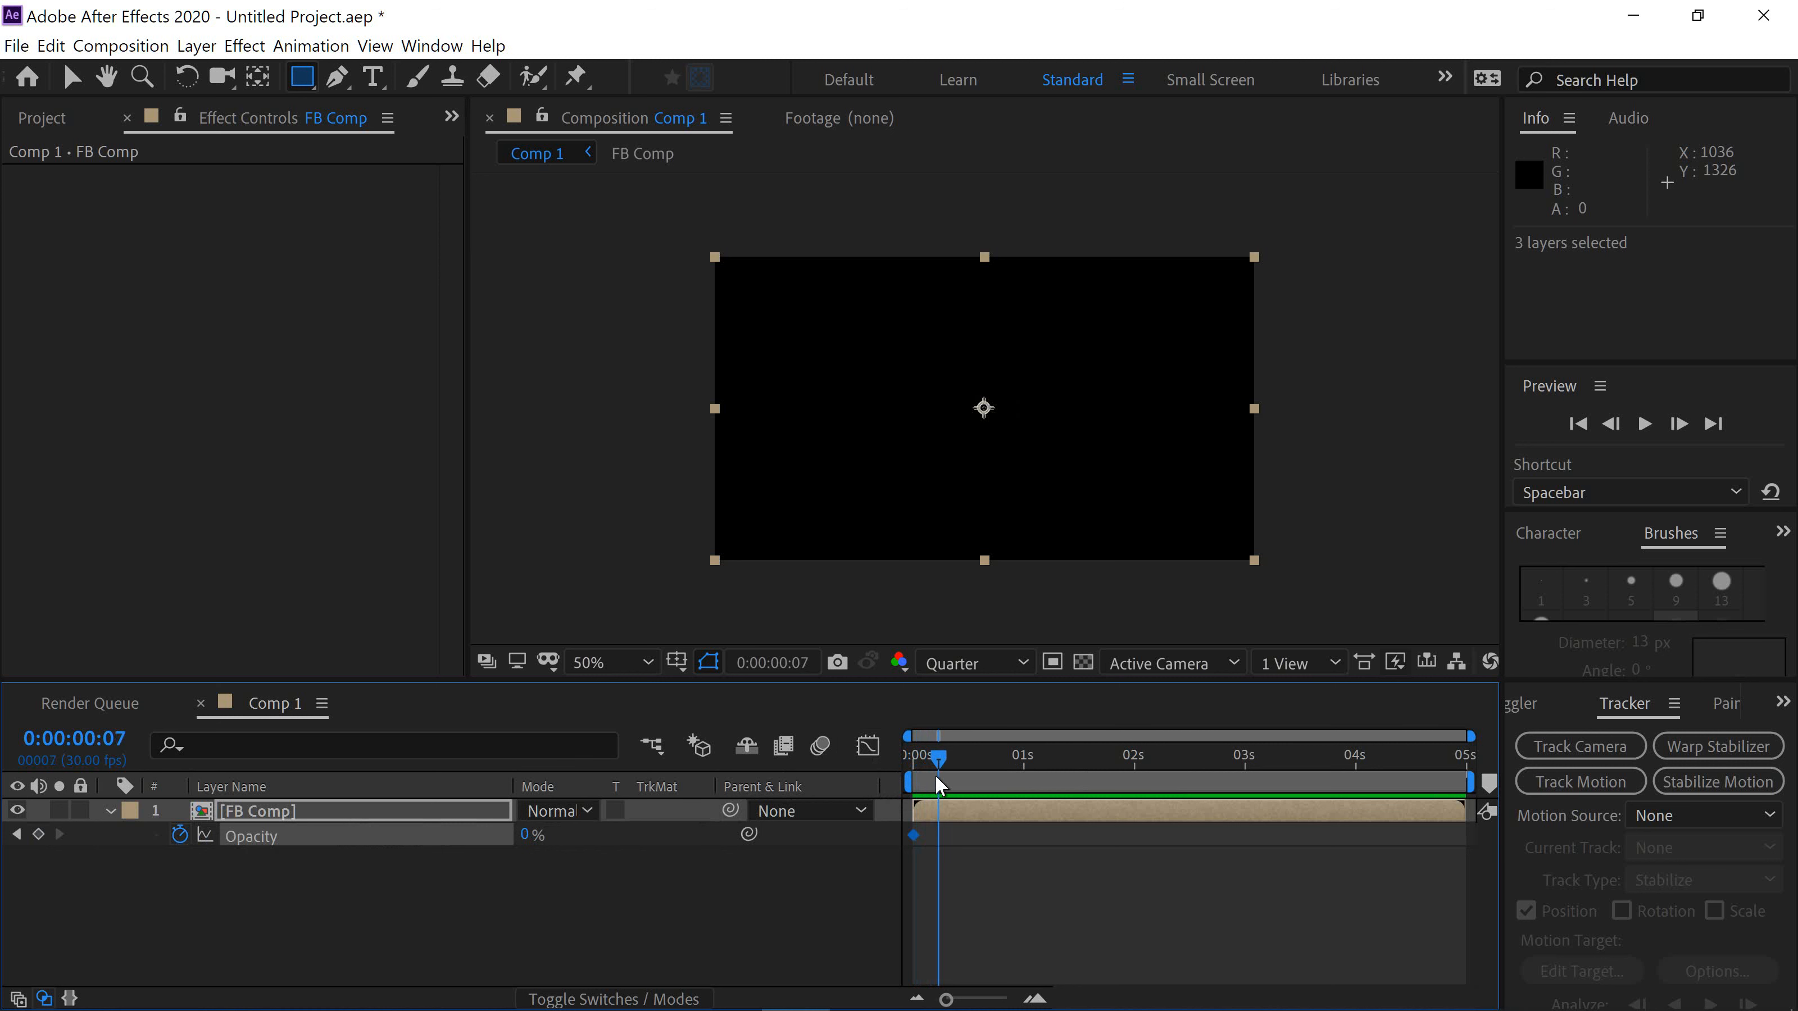
key("Page_Down")
key("Page_Down")
key("Page_Down")
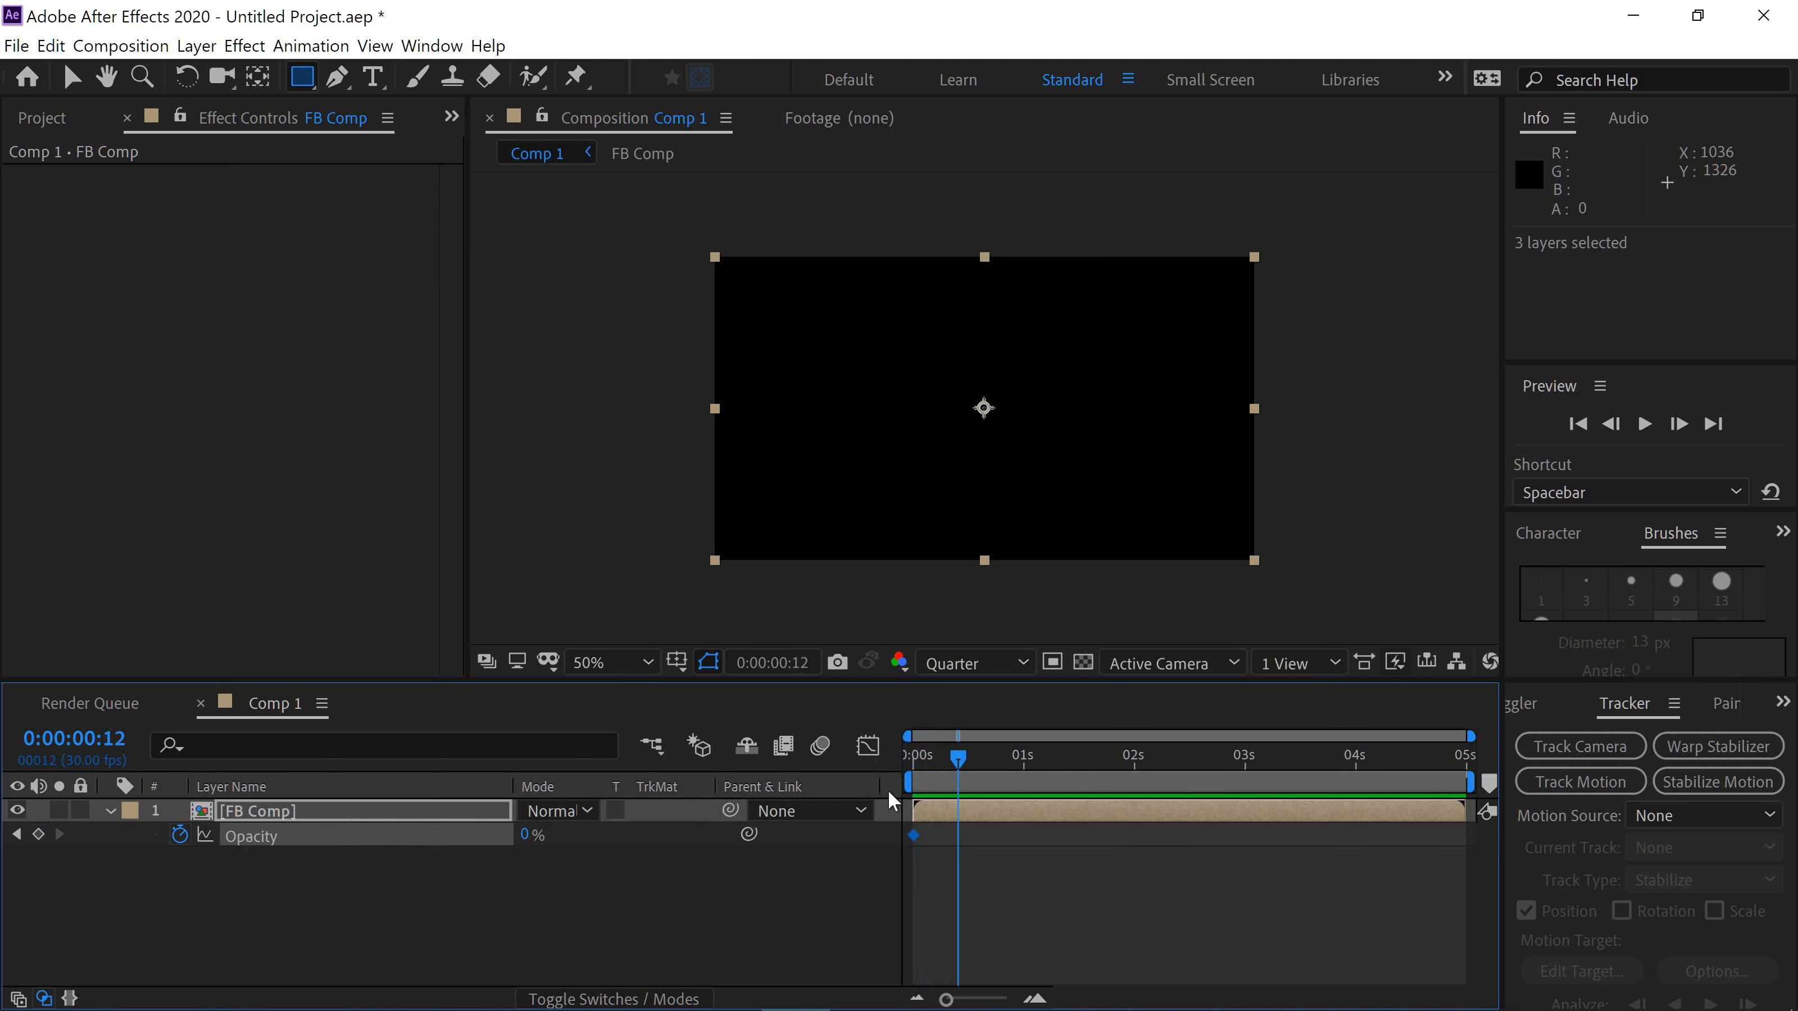
left_click_drag(526, 845, 729, 840)
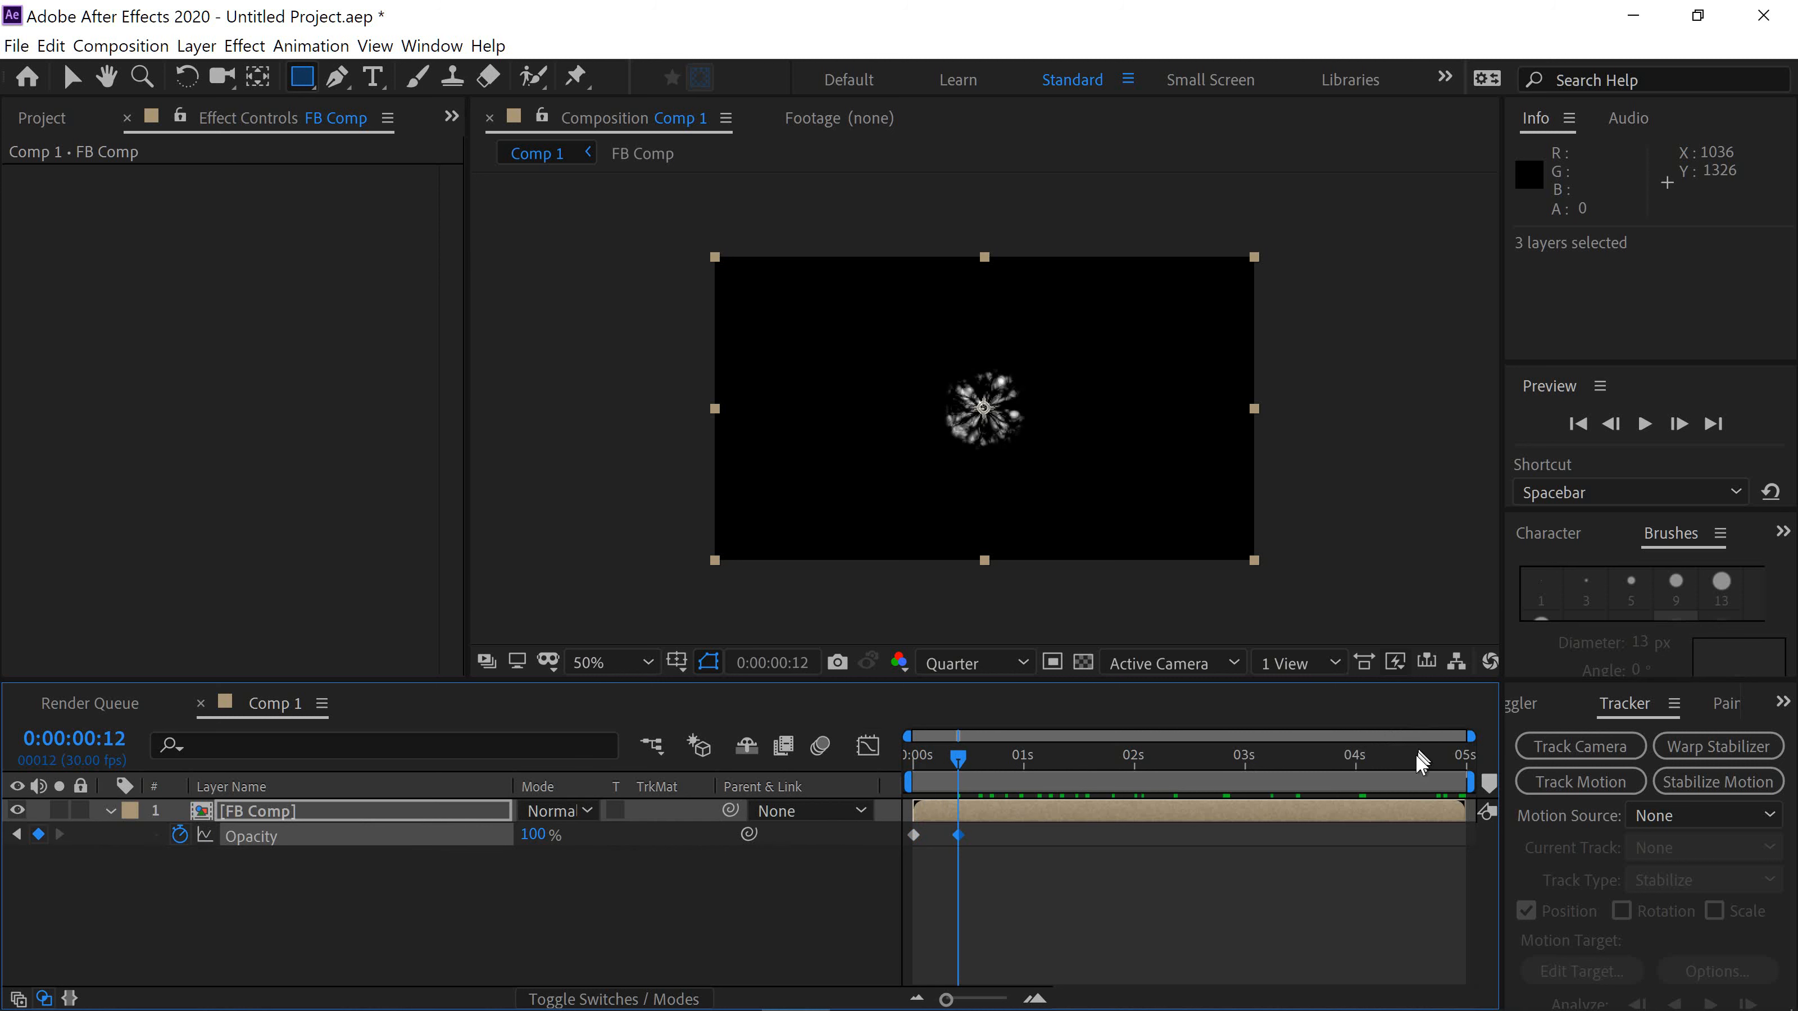
Keyframe FB Comp's fade-out with Opacity at 100% at 0:00:04:16 and 0% at 0:00:04:29.
left_click_drag(1403, 759, 1414, 759)
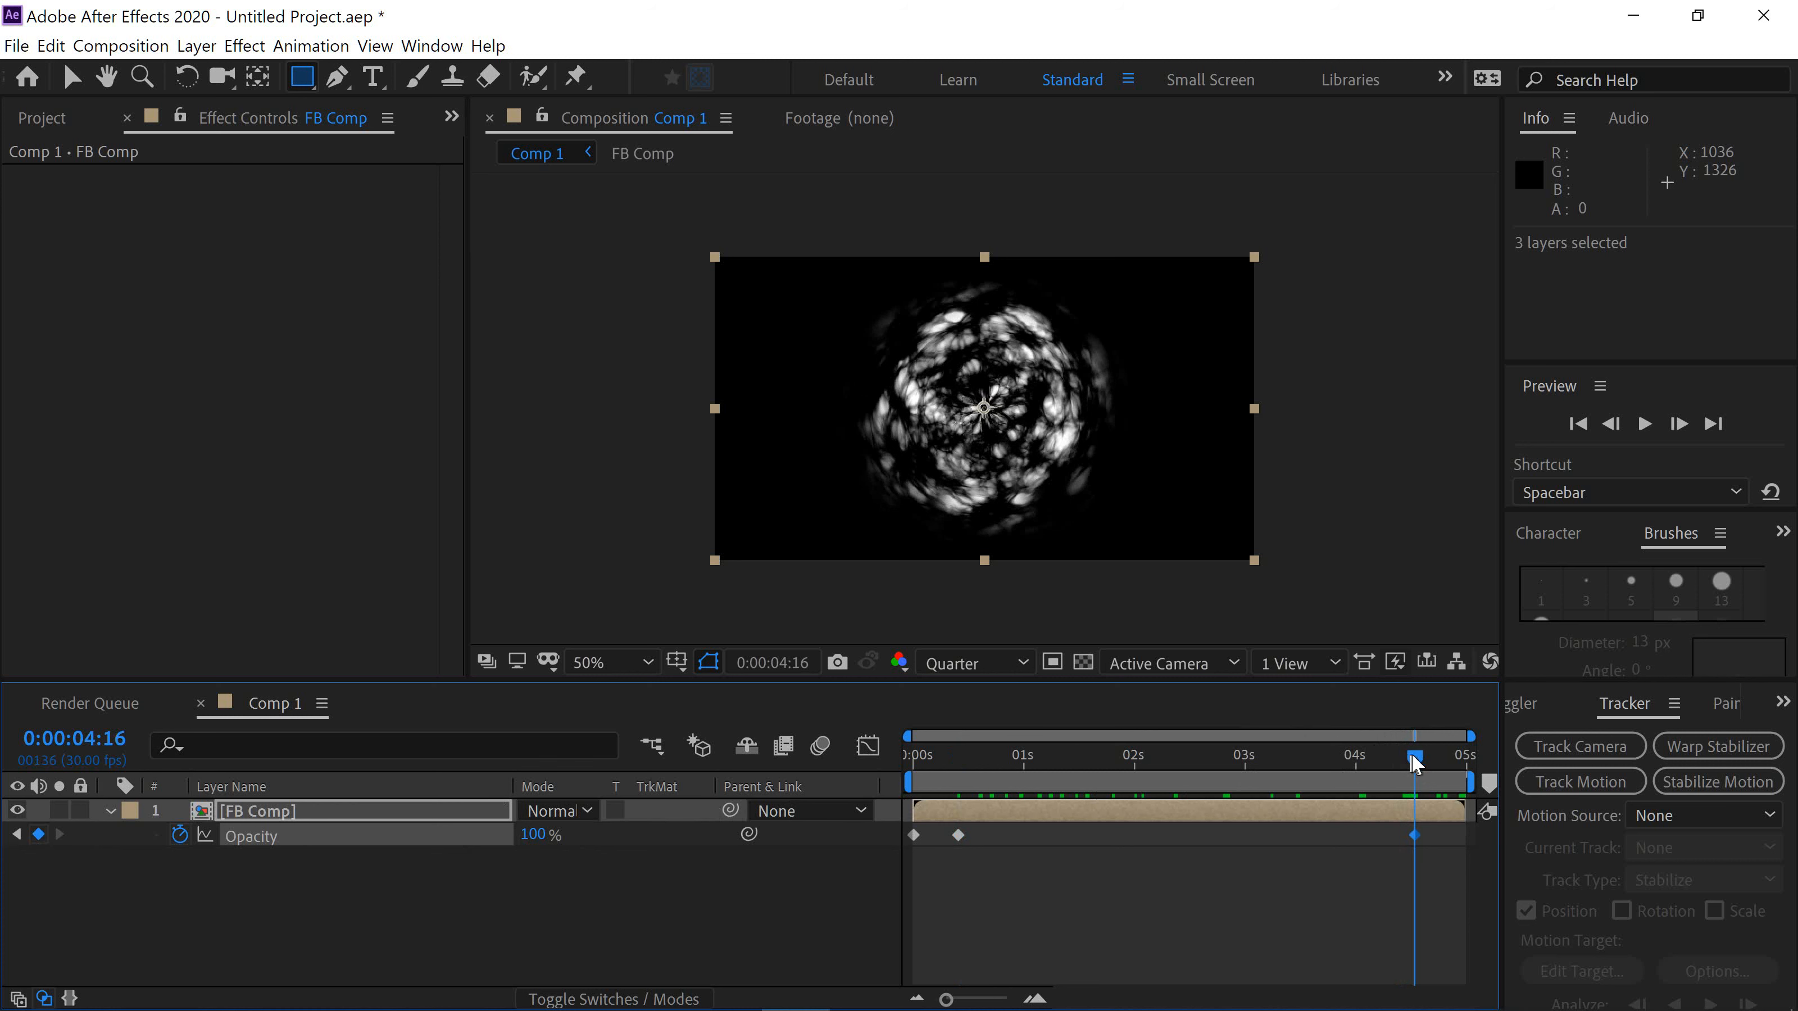
left_click_drag(1416, 759, 1470, 760)
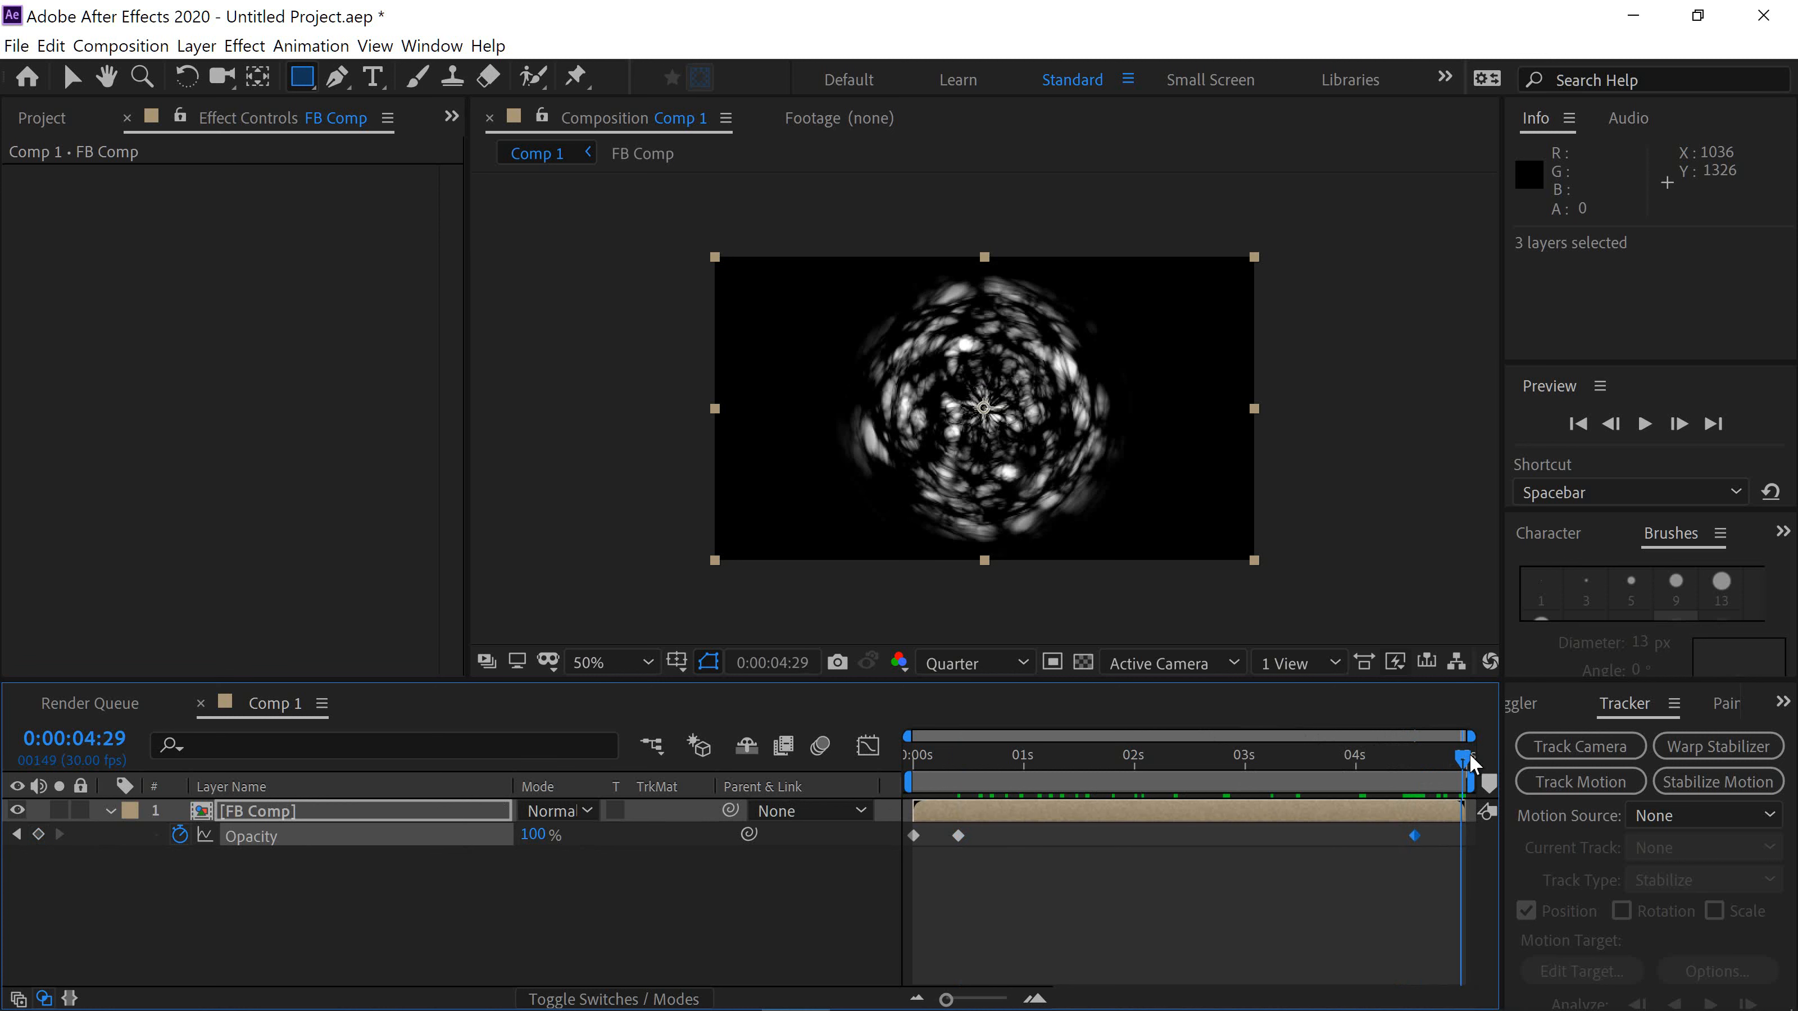
left_click_drag(545, 836, 152, 830)
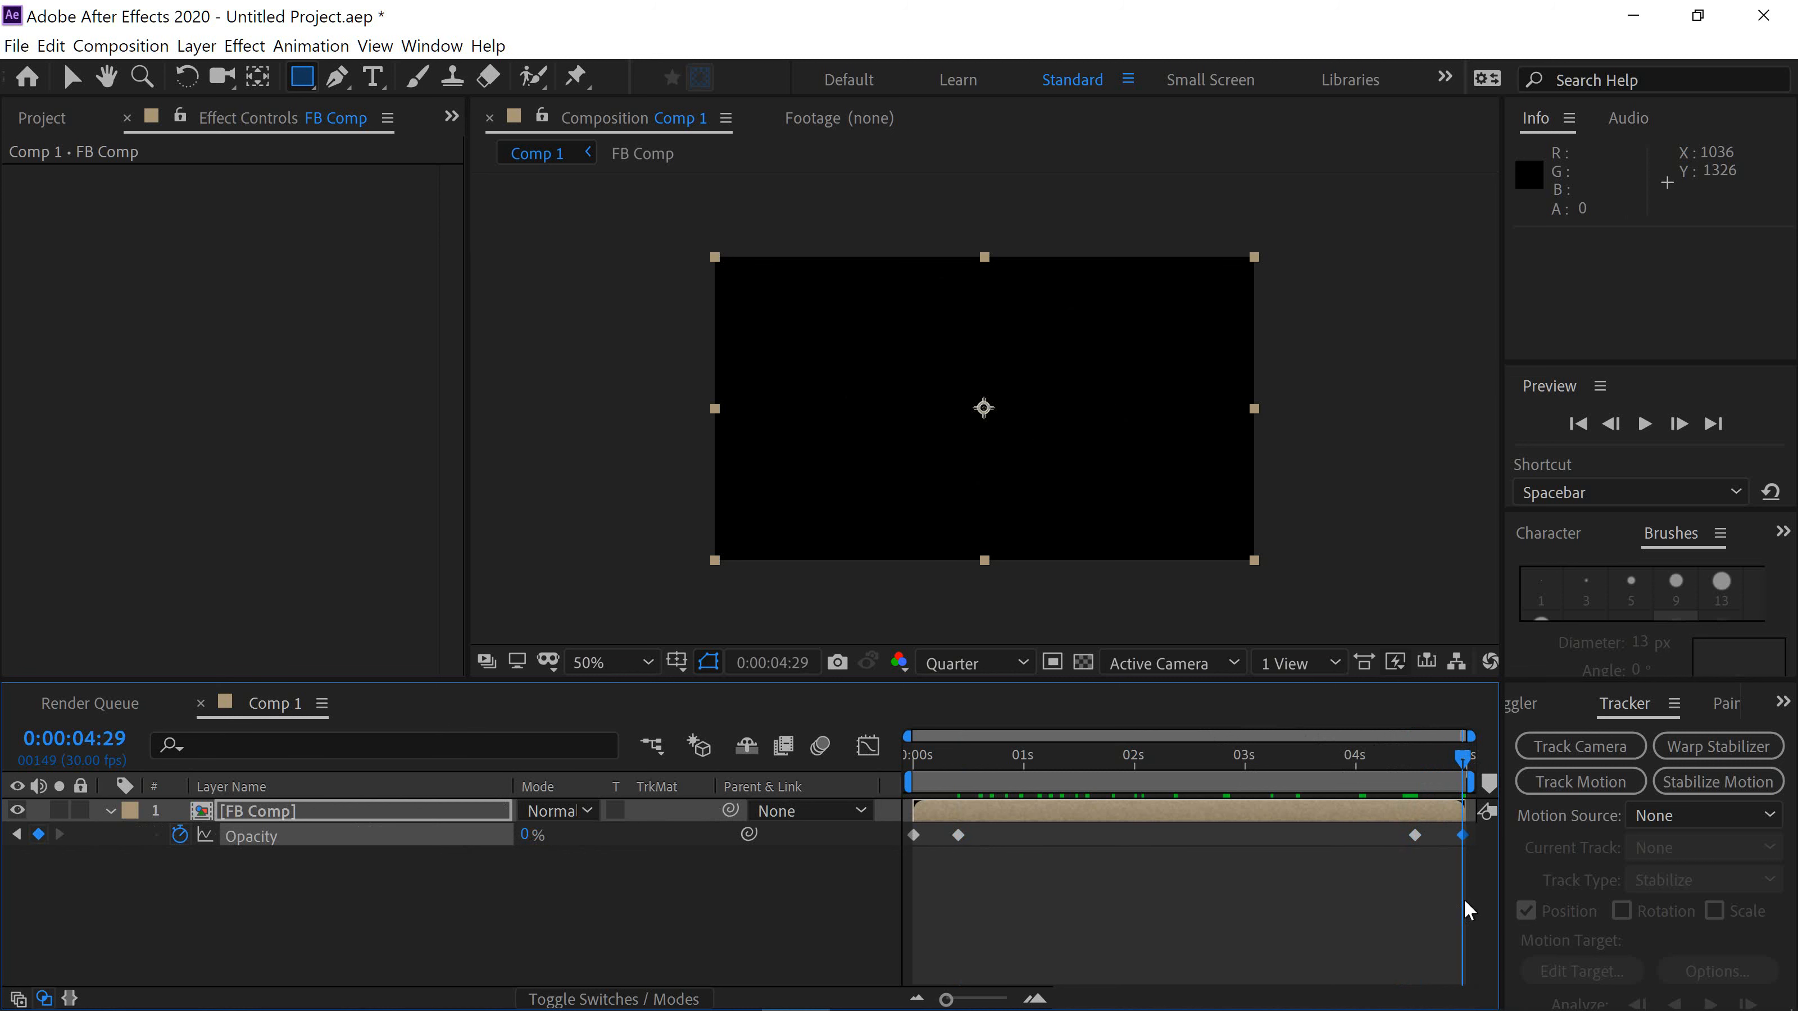
Apply Easy Ease to all four Opacity keyframes and preview the animation from 0:00:00:00.
left_click_drag(1464, 902, 910, 842)
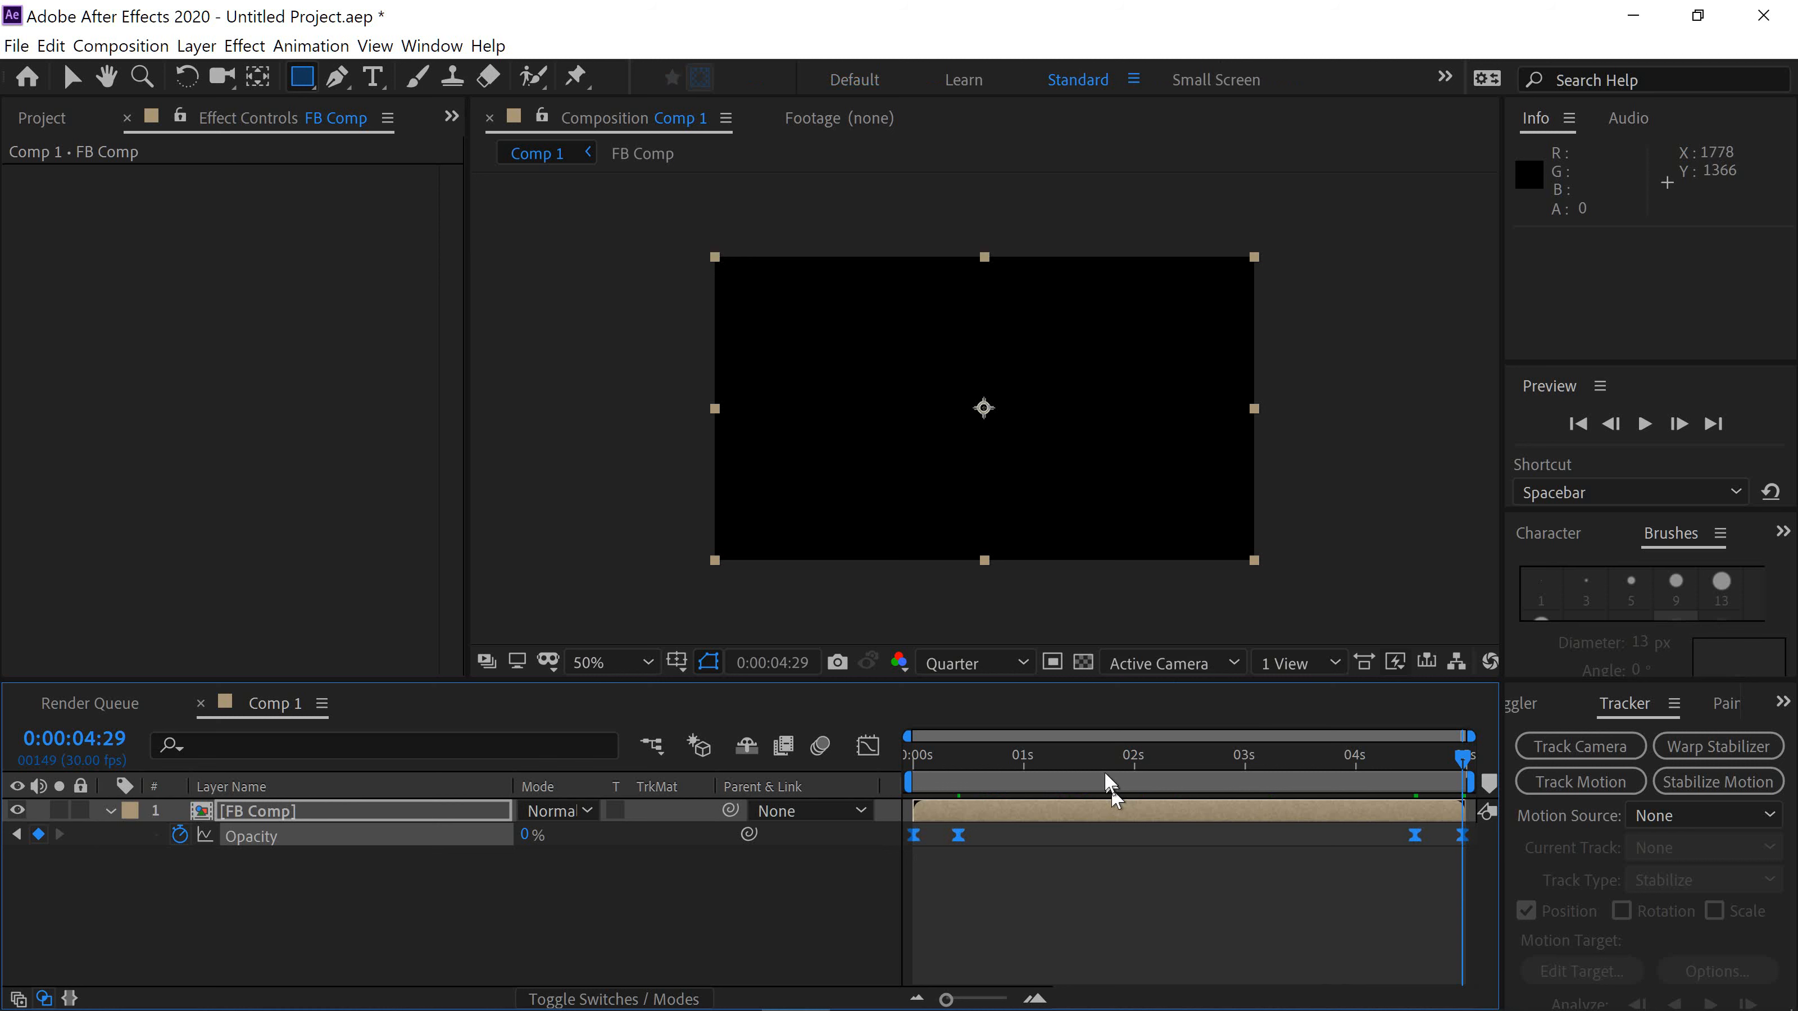
left_click_drag(1105, 764, 836, 775)
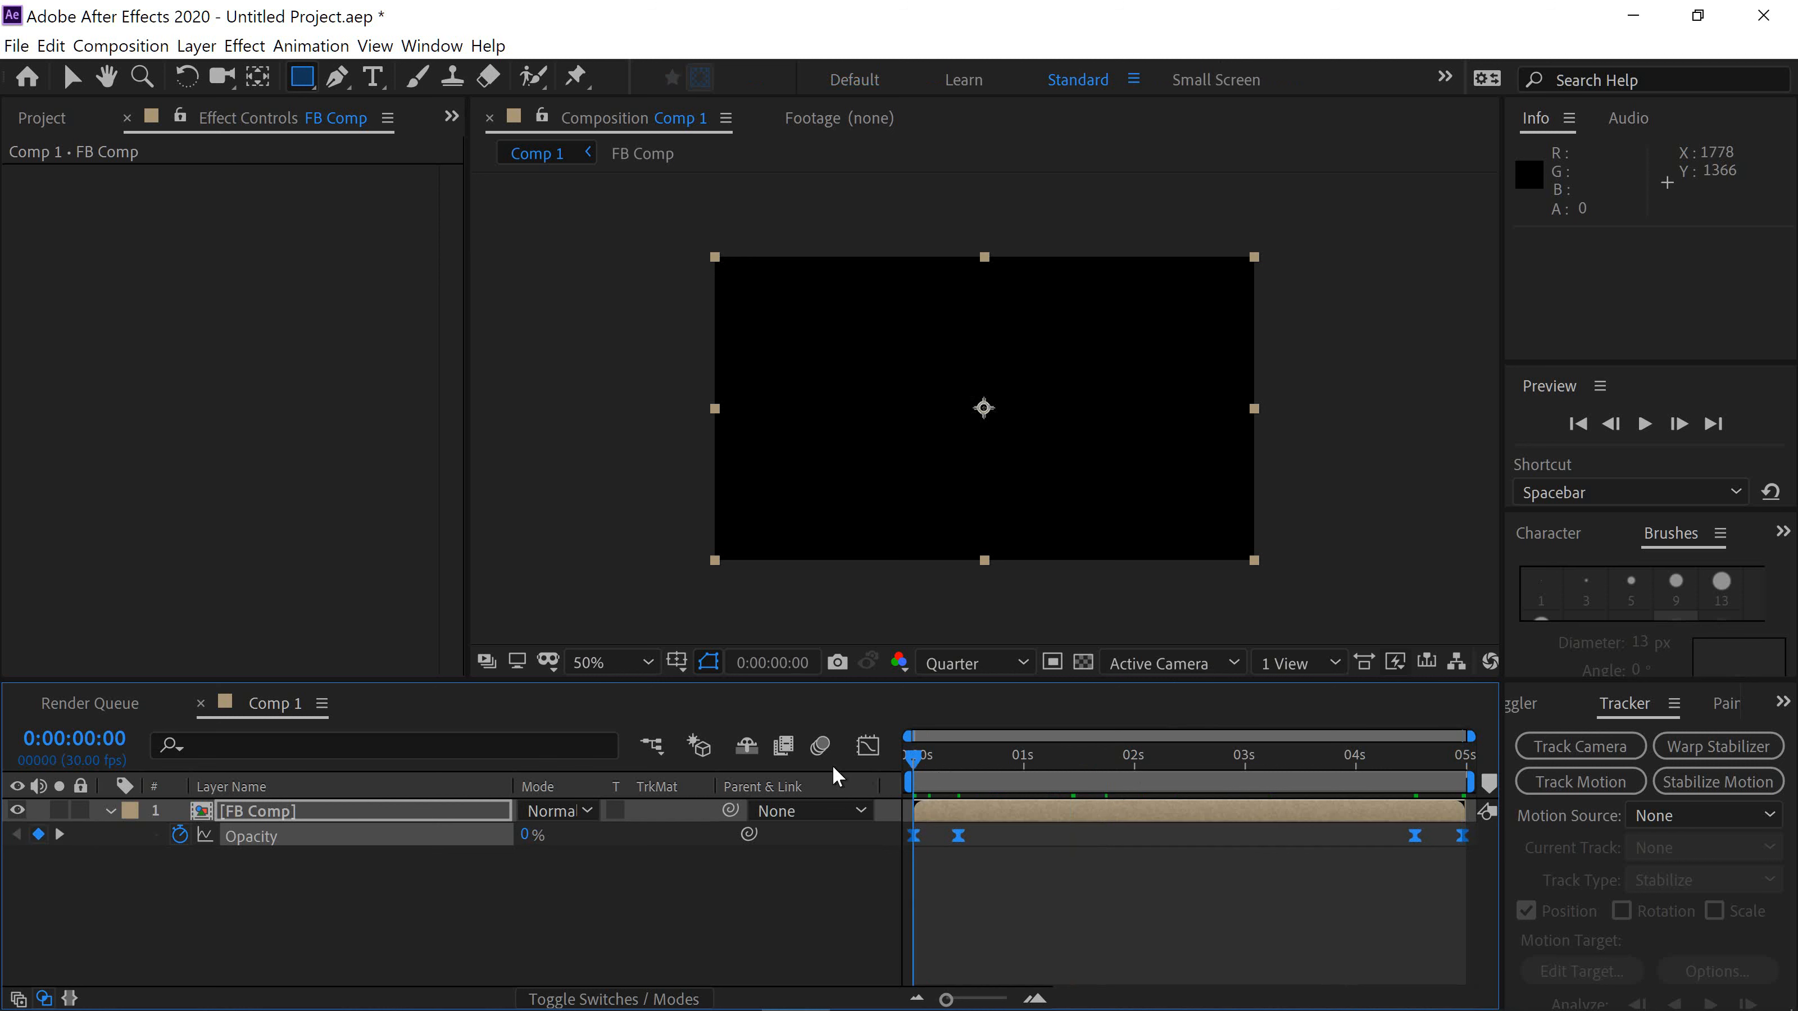
left_click(1646, 426)
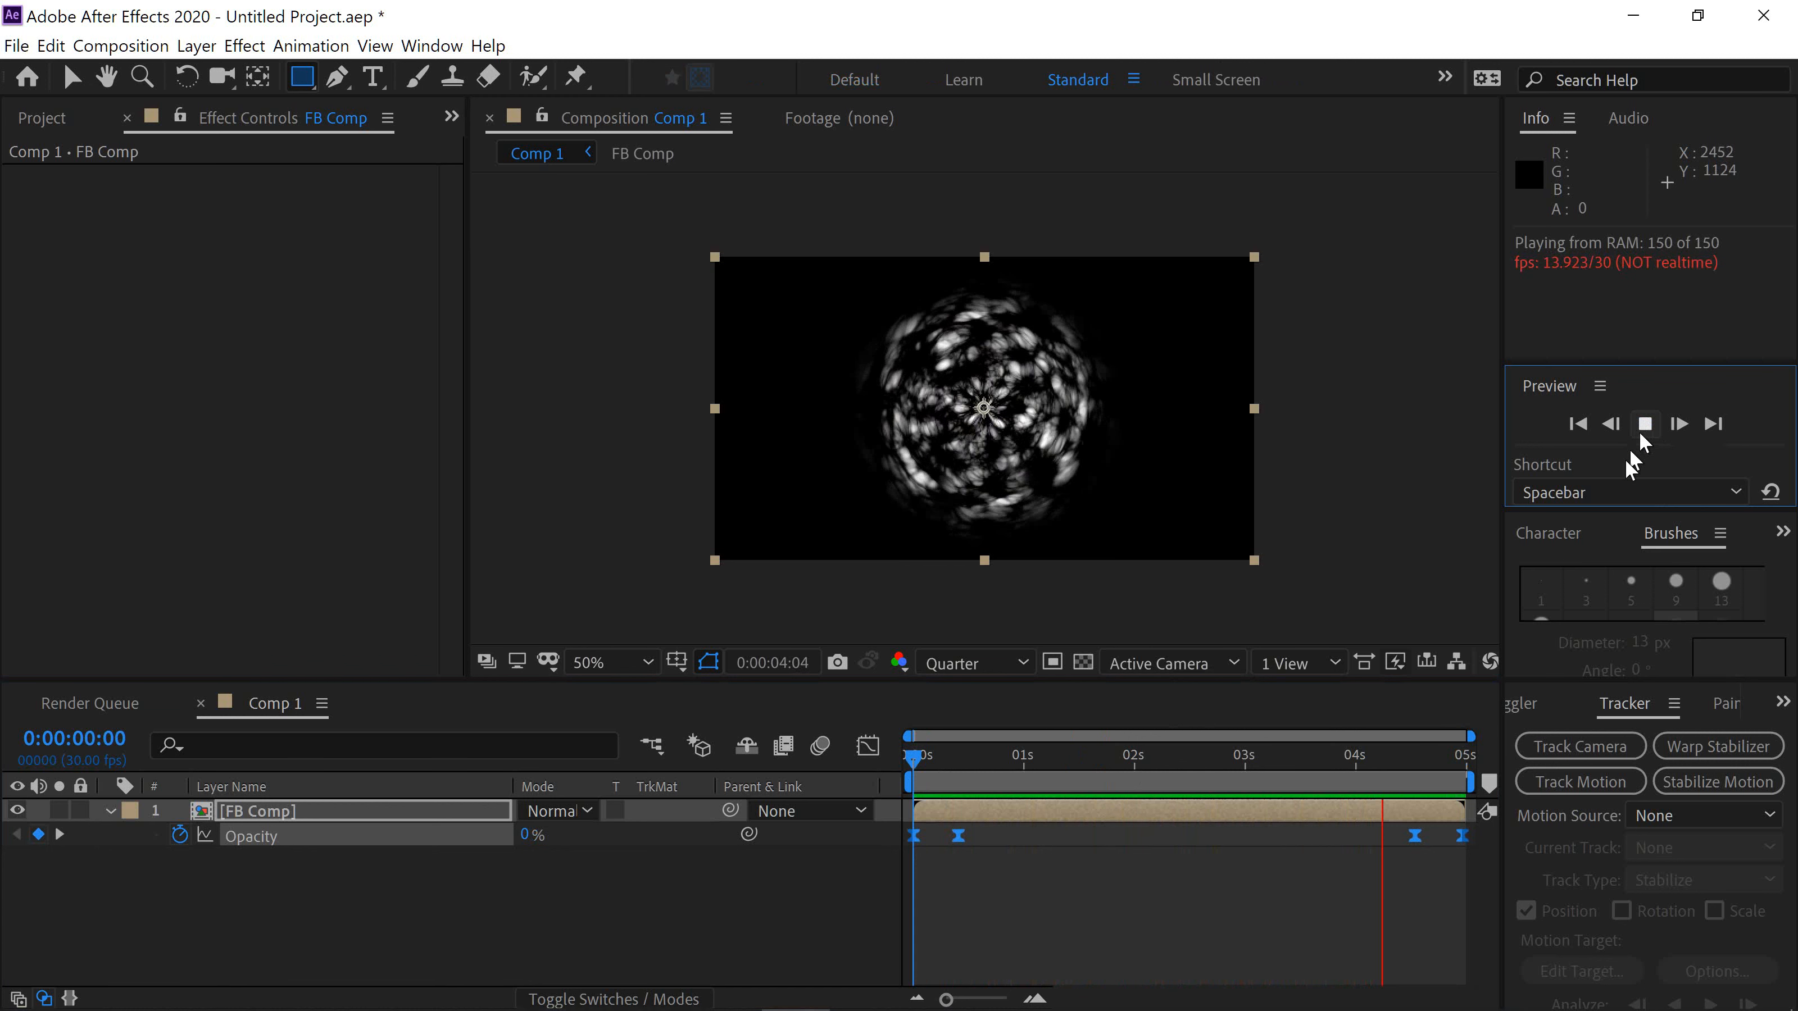
mouse_move(823, 1000)
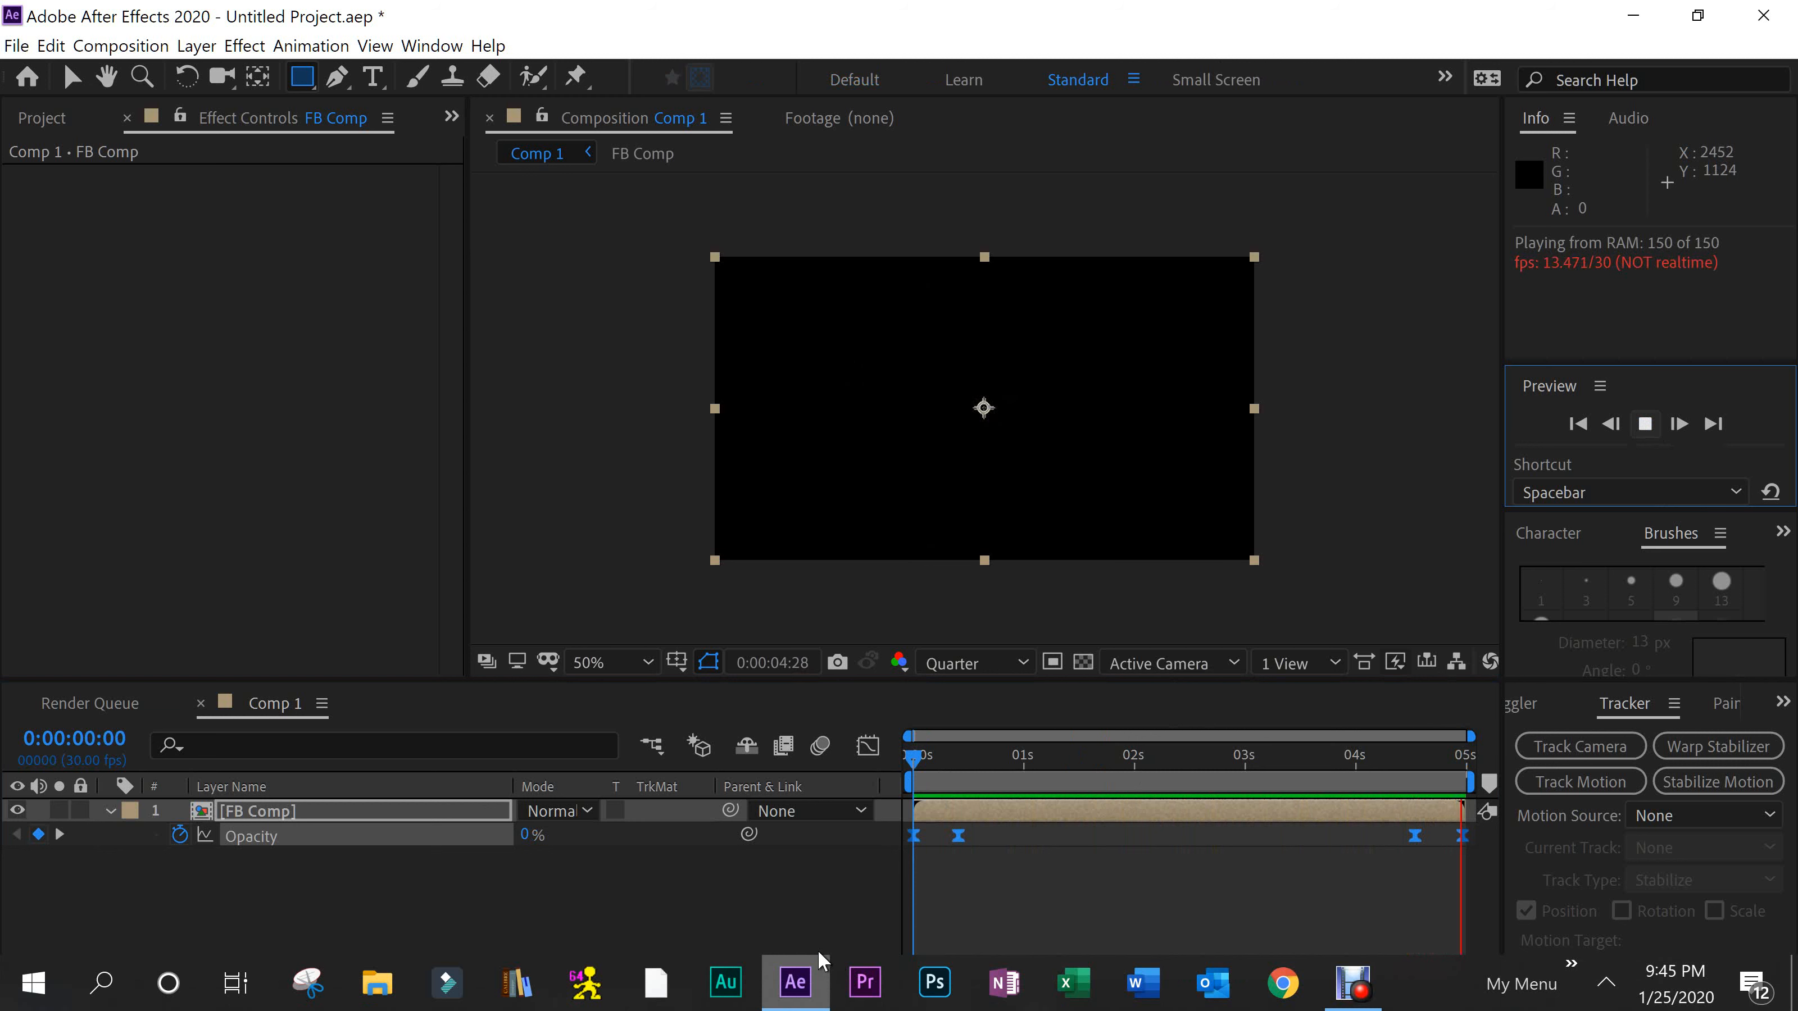
right_click(792, 981)
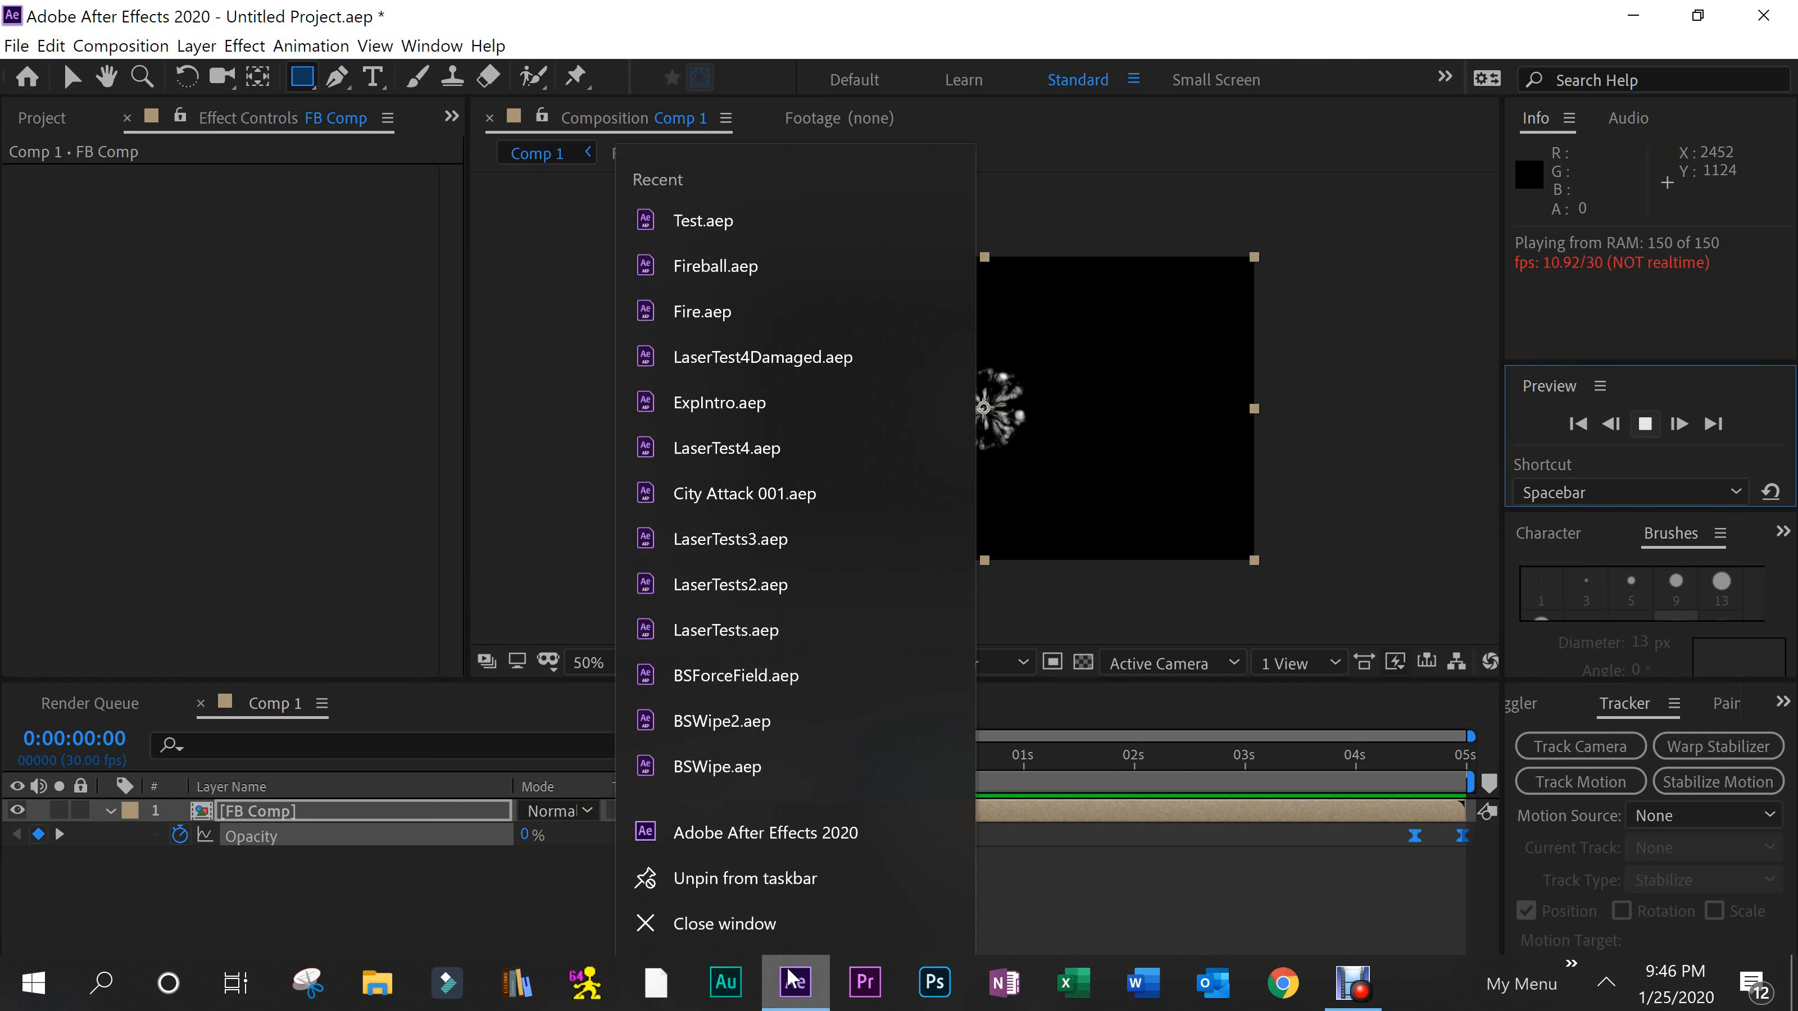
left_click(755, 929)
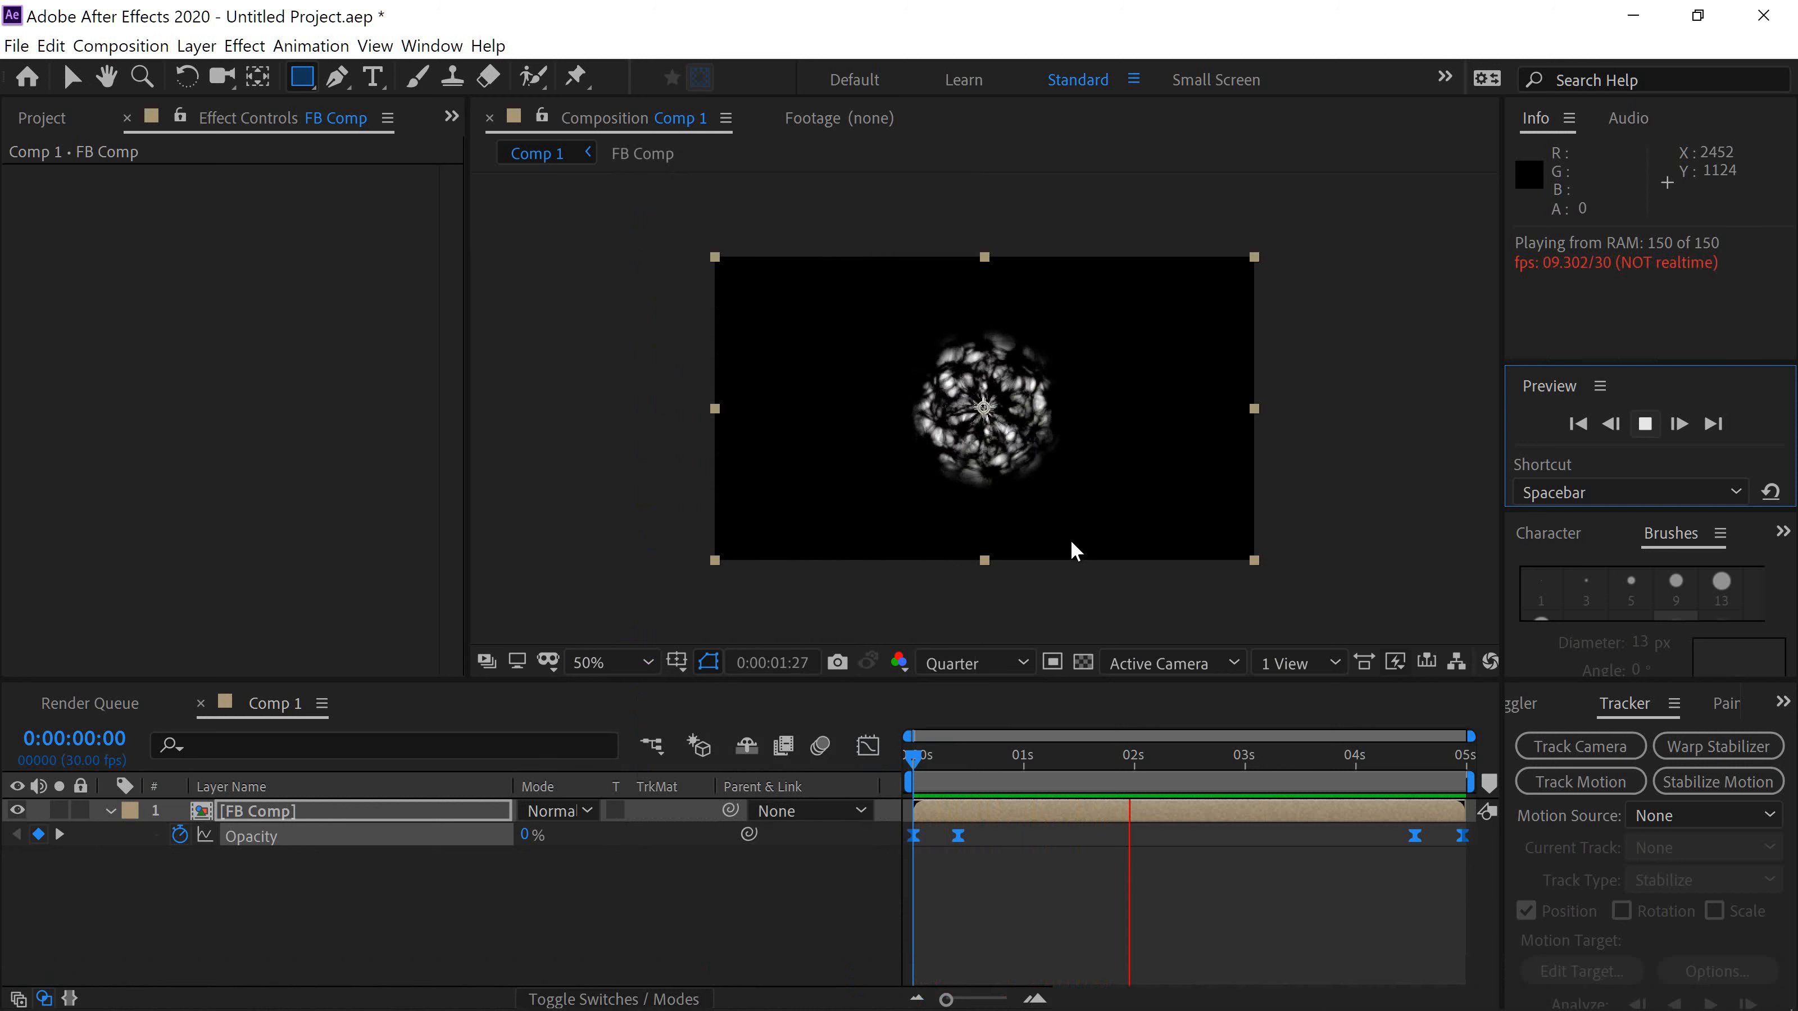
right_click(1288, 766)
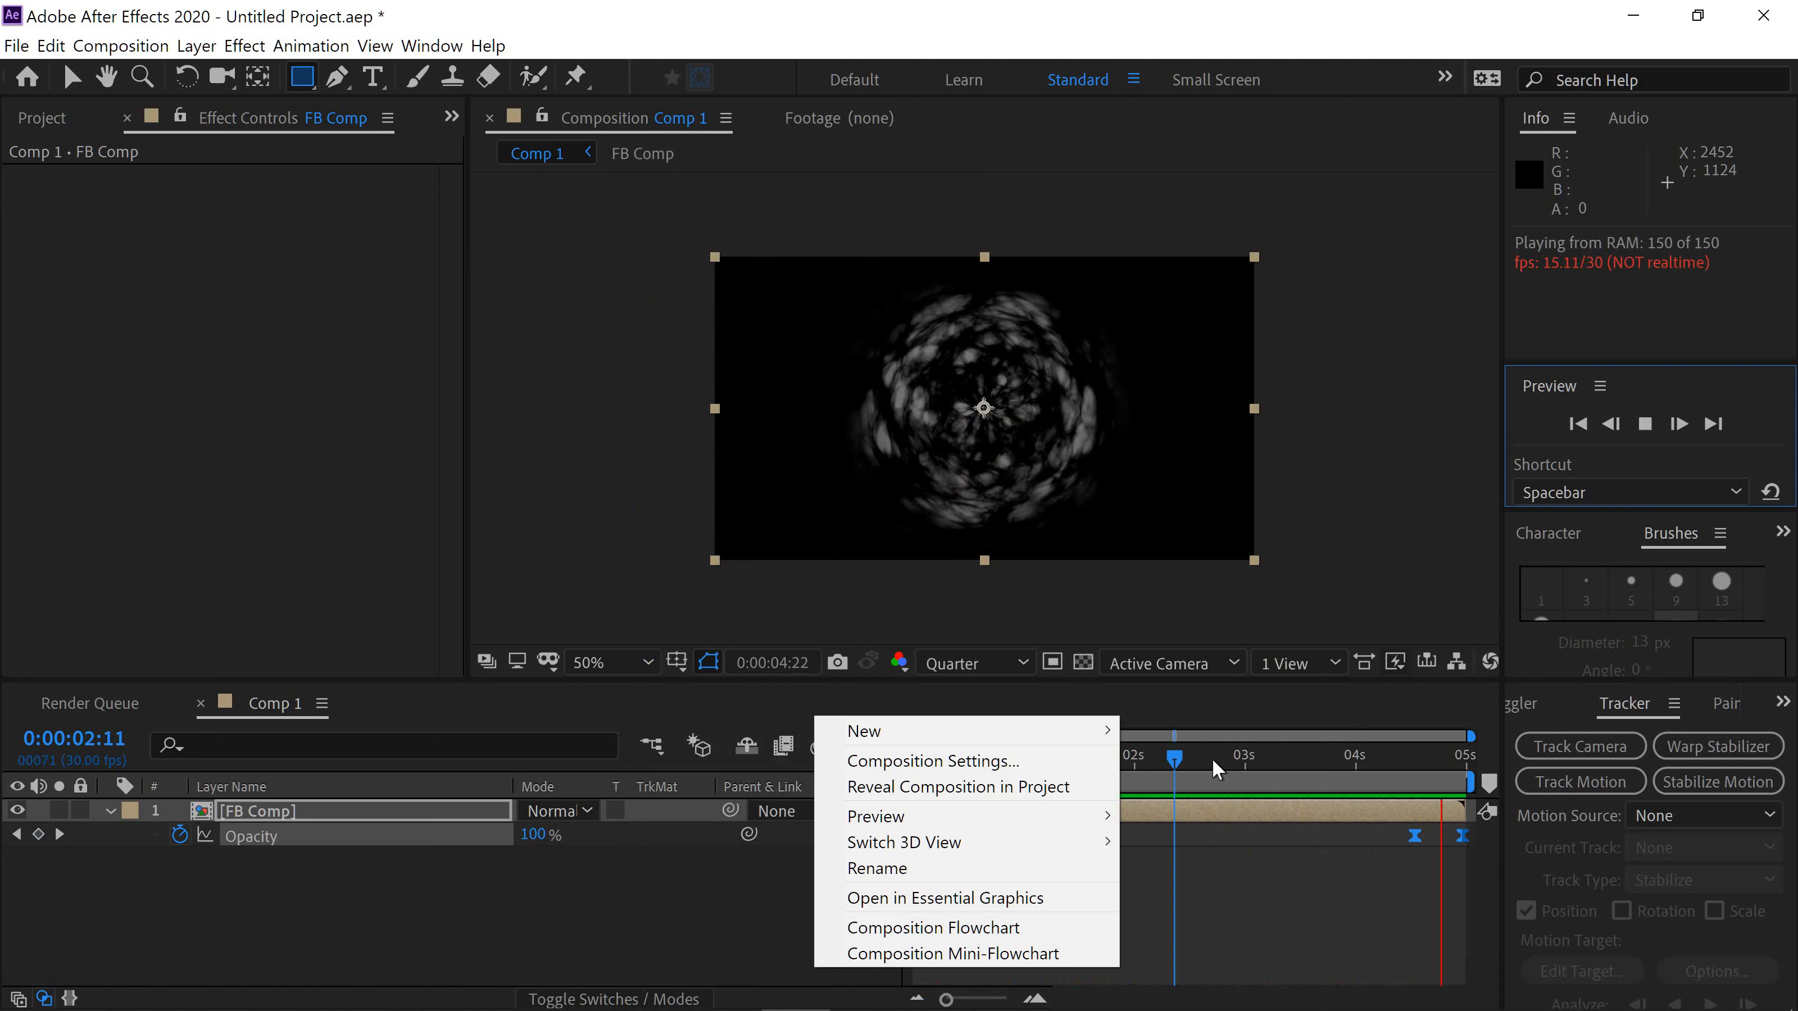
left_click(1614, 457)
Stop the preview, move the current time to 0:00:00:02 and apply the Turbulent Displace effect to the FB Comp layer.
left_click(1645, 425)
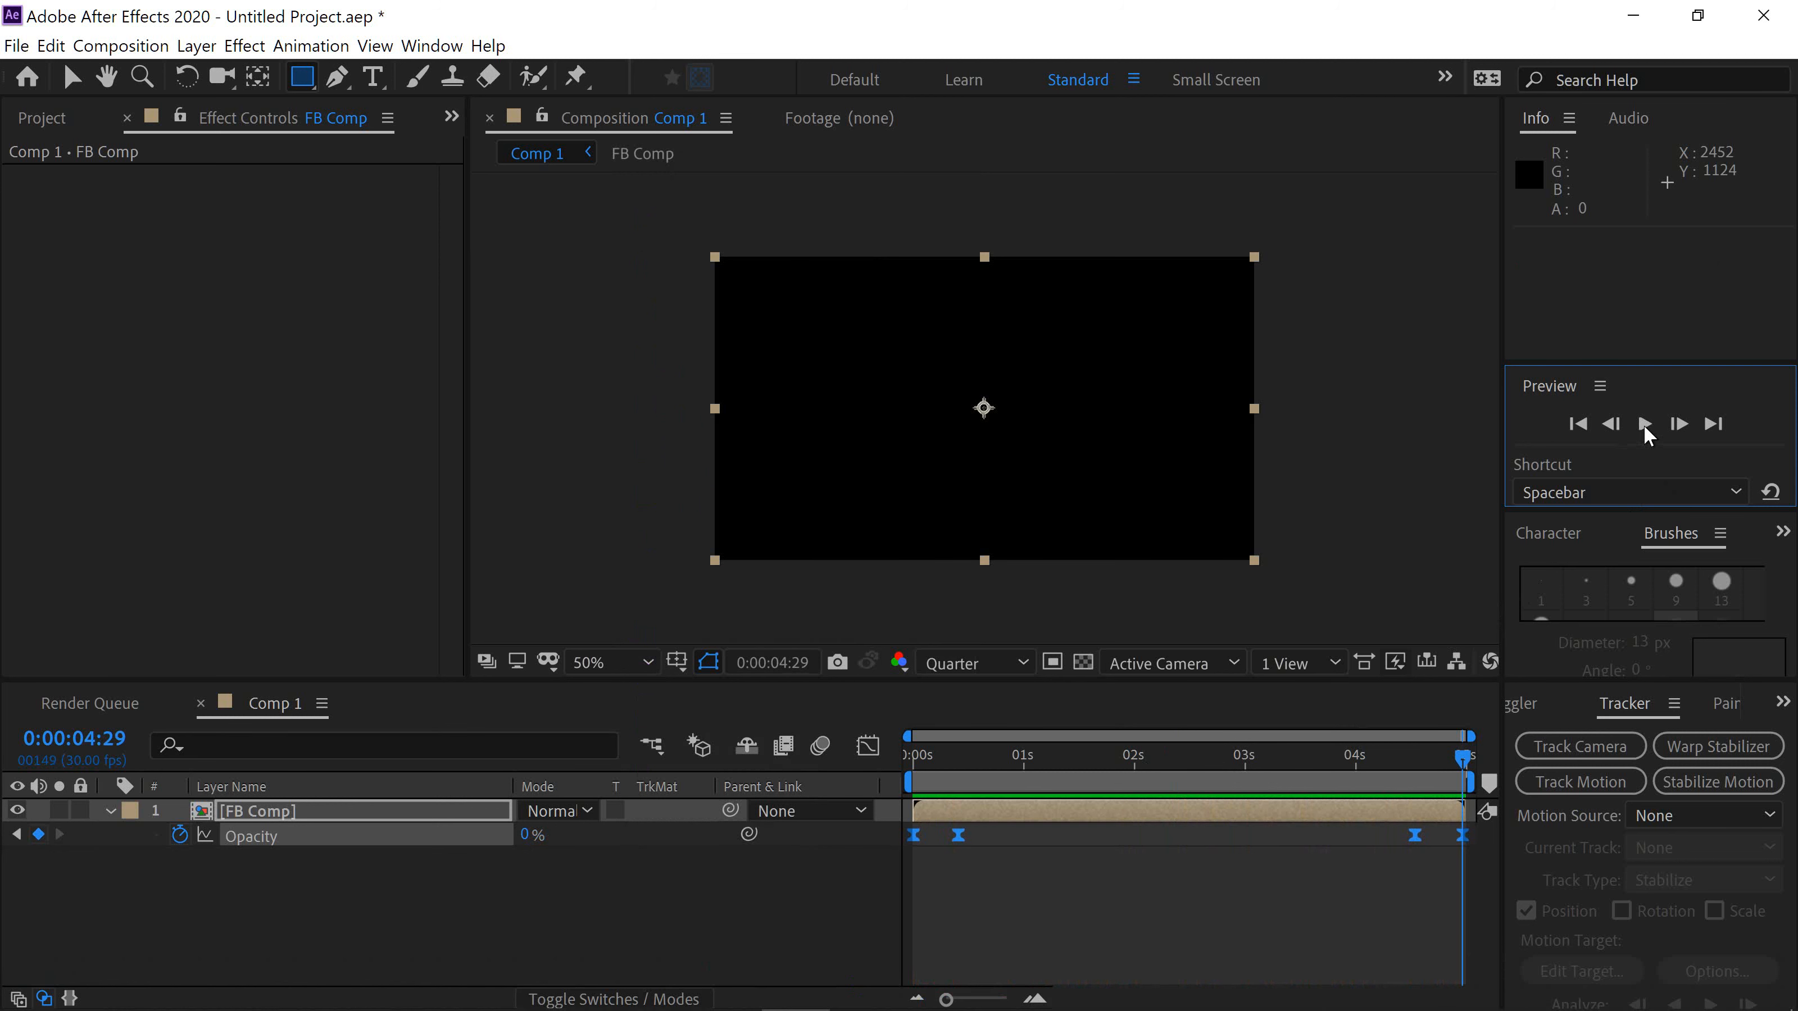
left_click_drag(1275, 755, 910, 761)
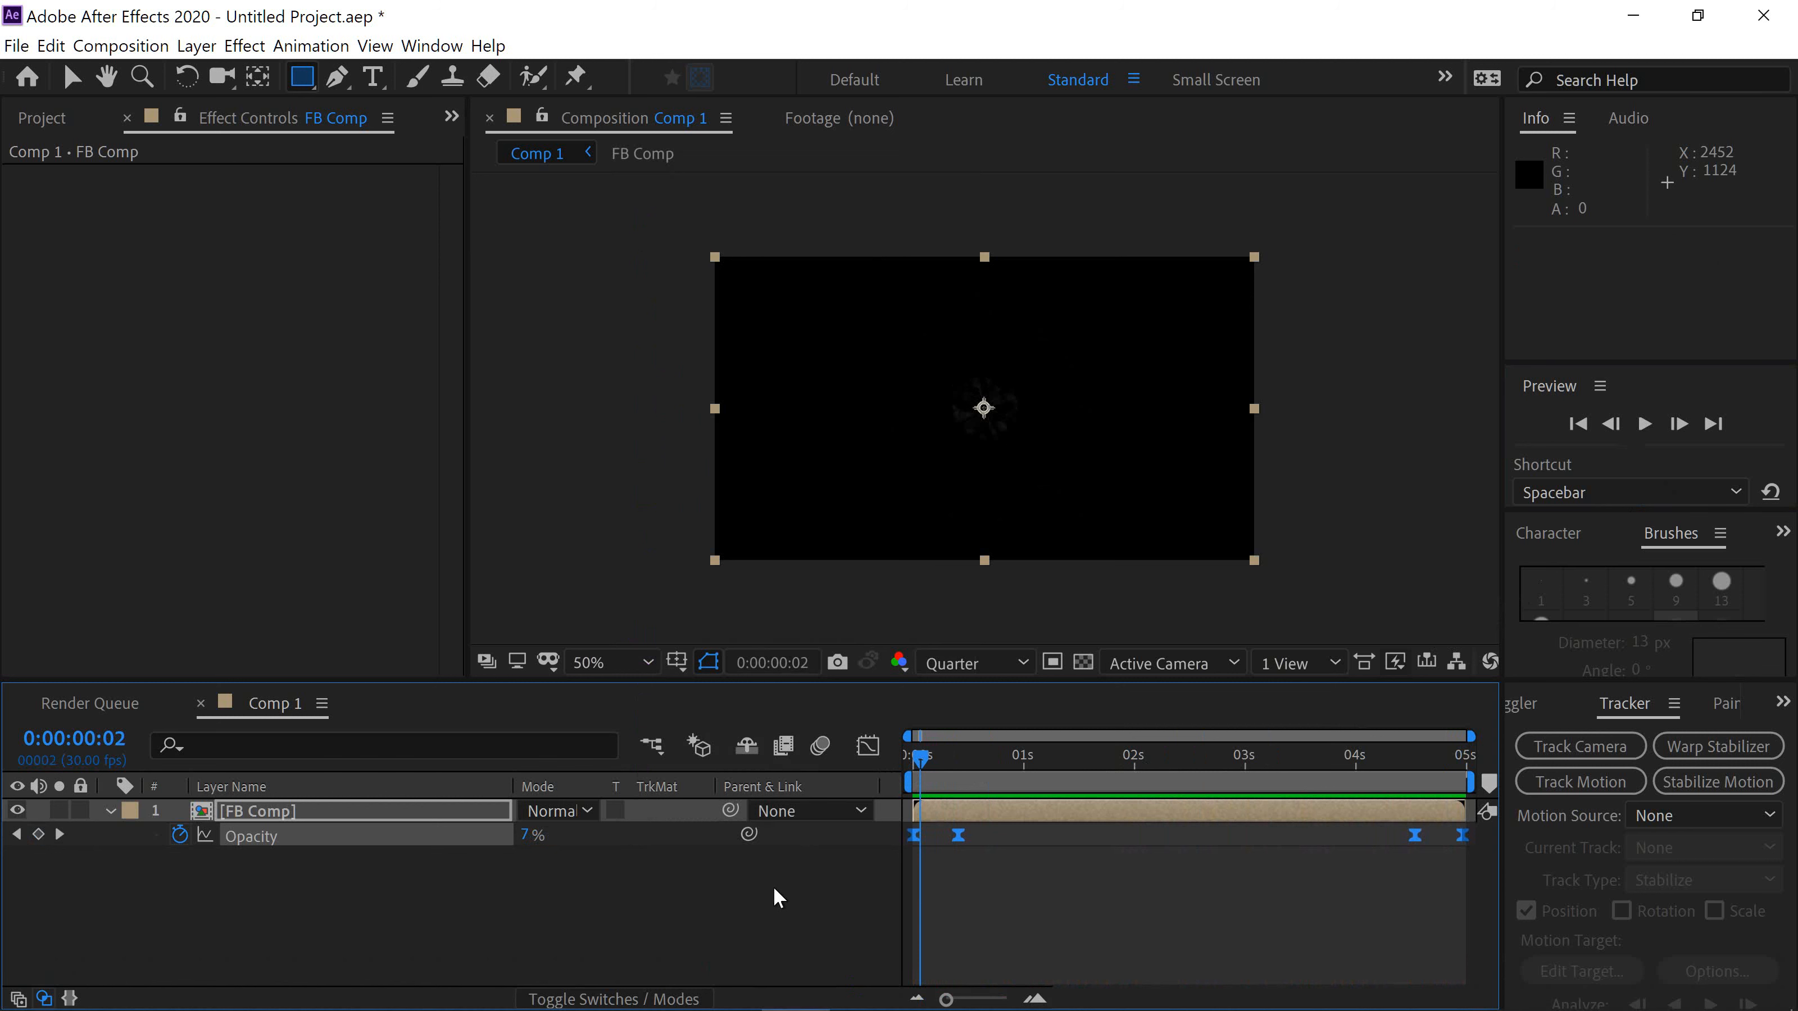
key("ctrl+space")
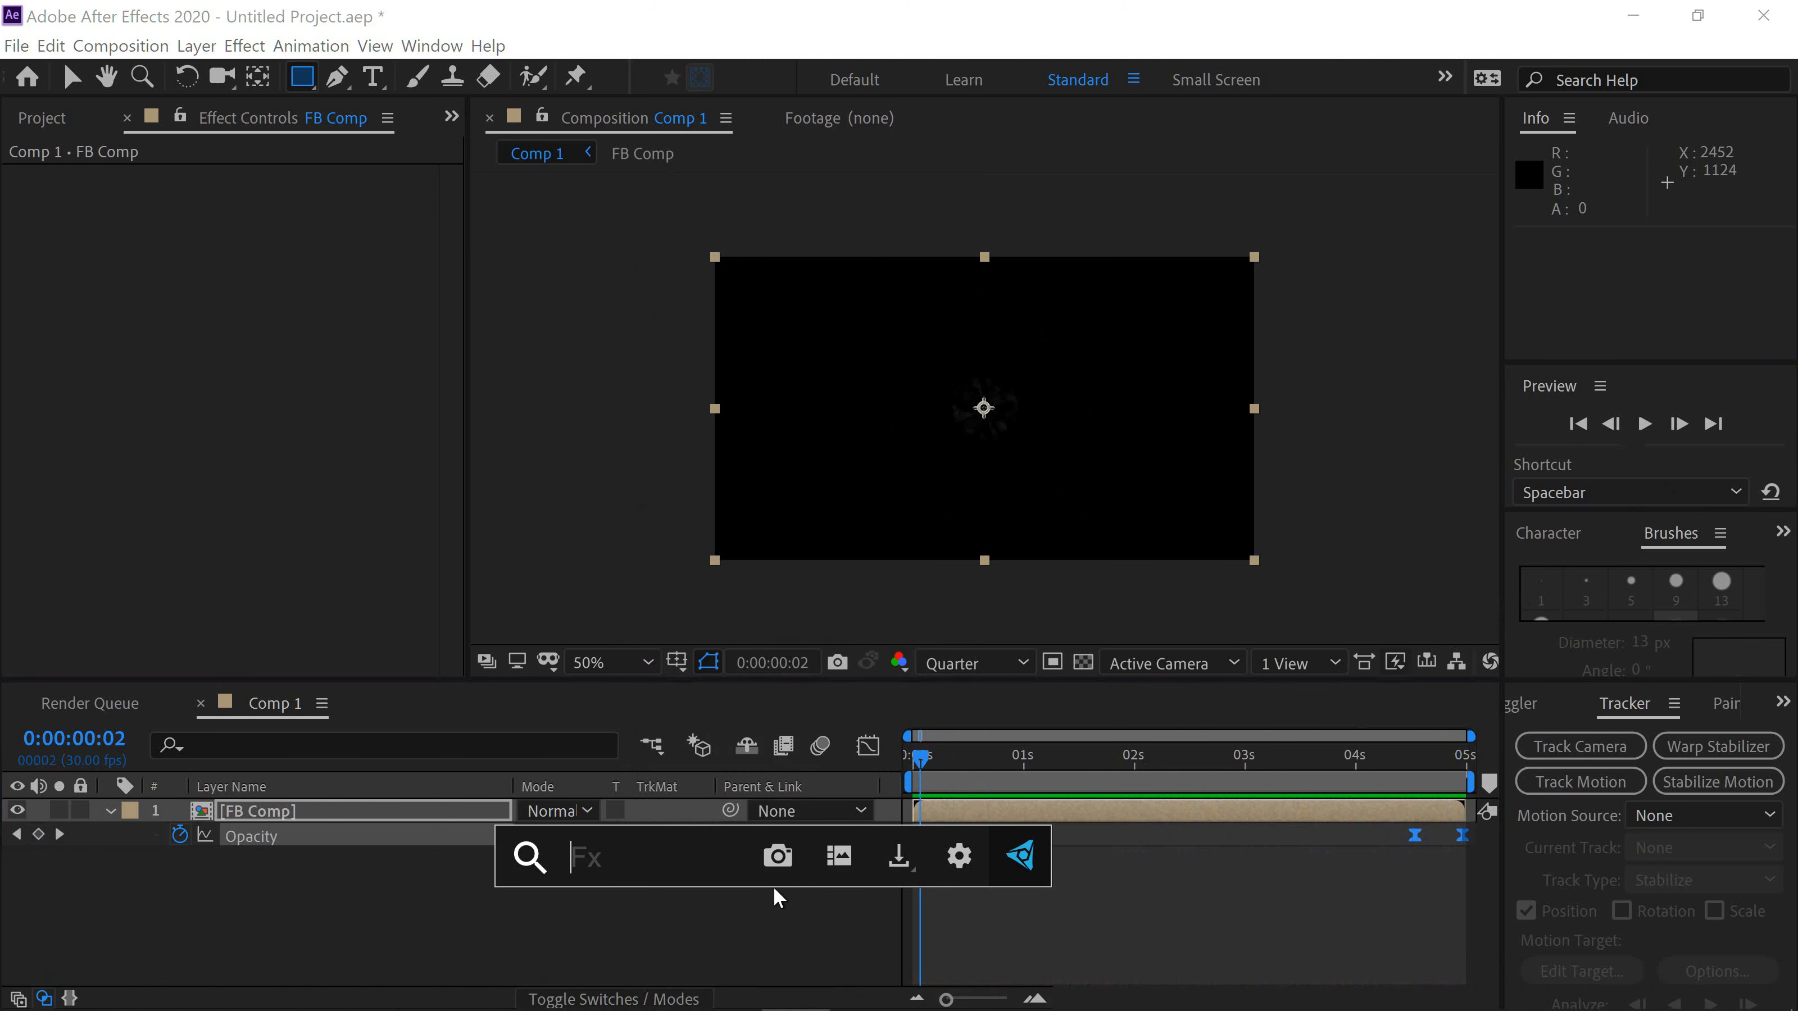
type("dis")
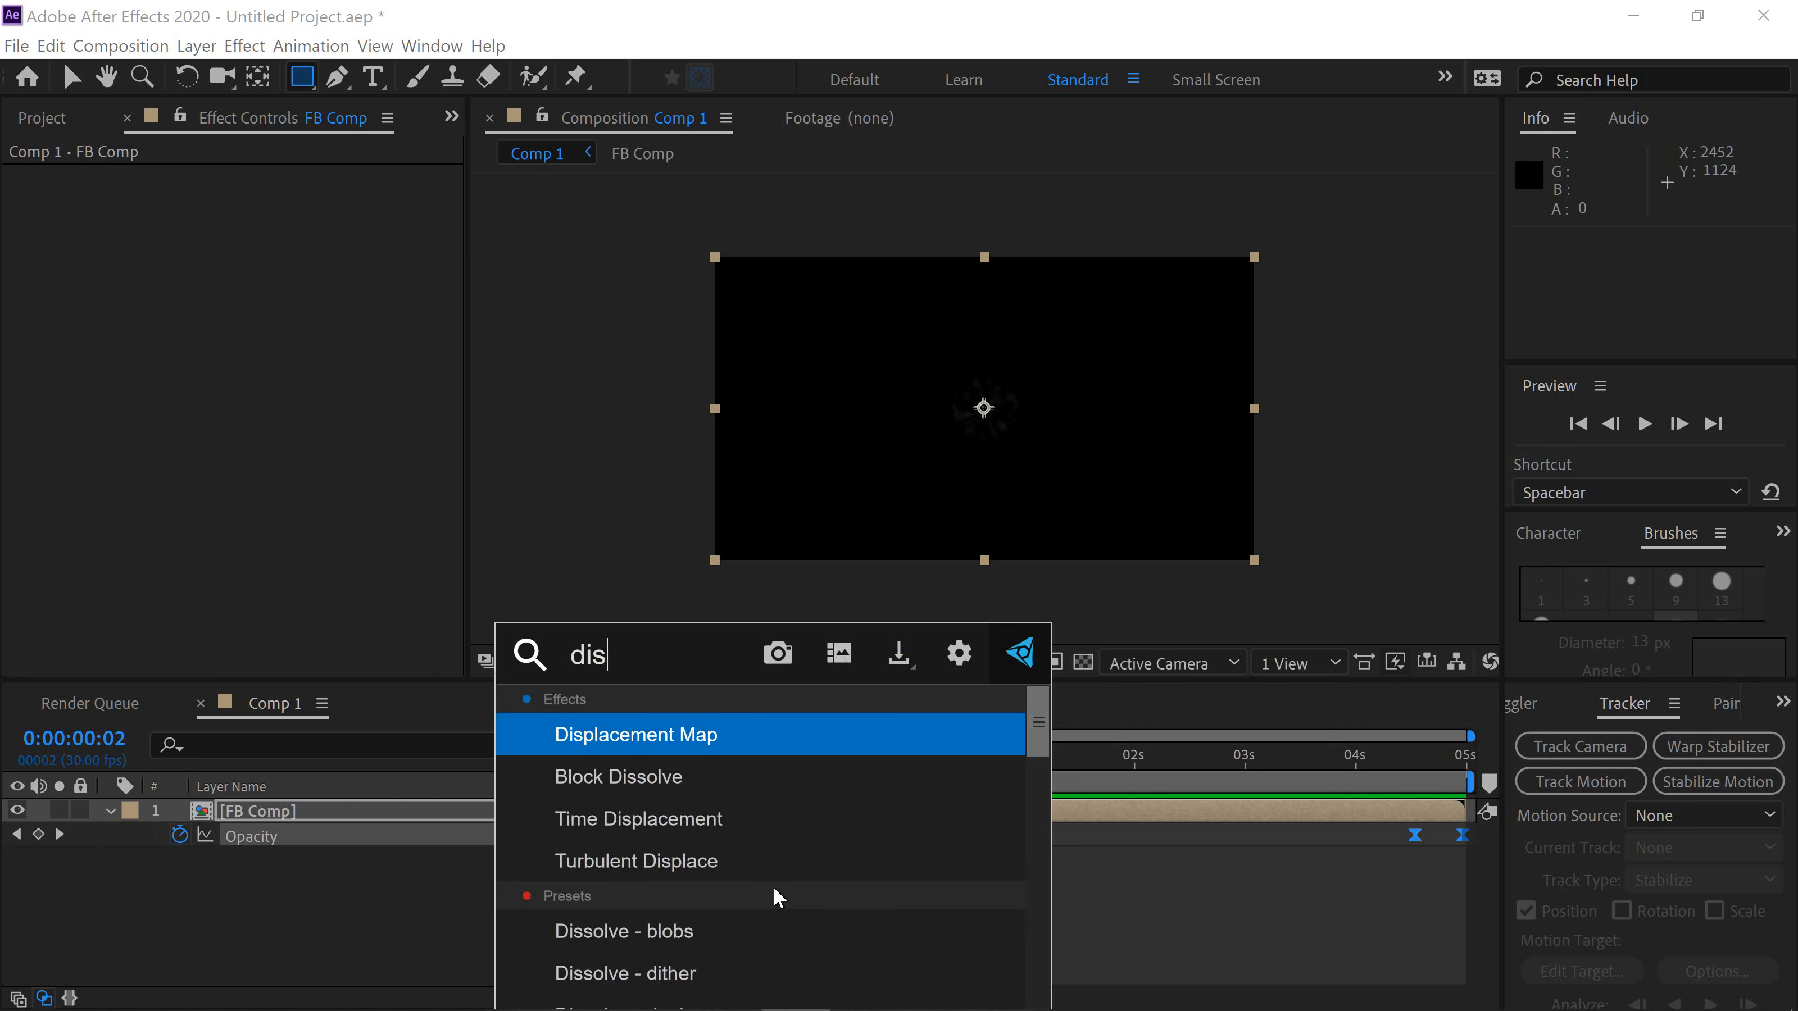
left_click(782, 862)
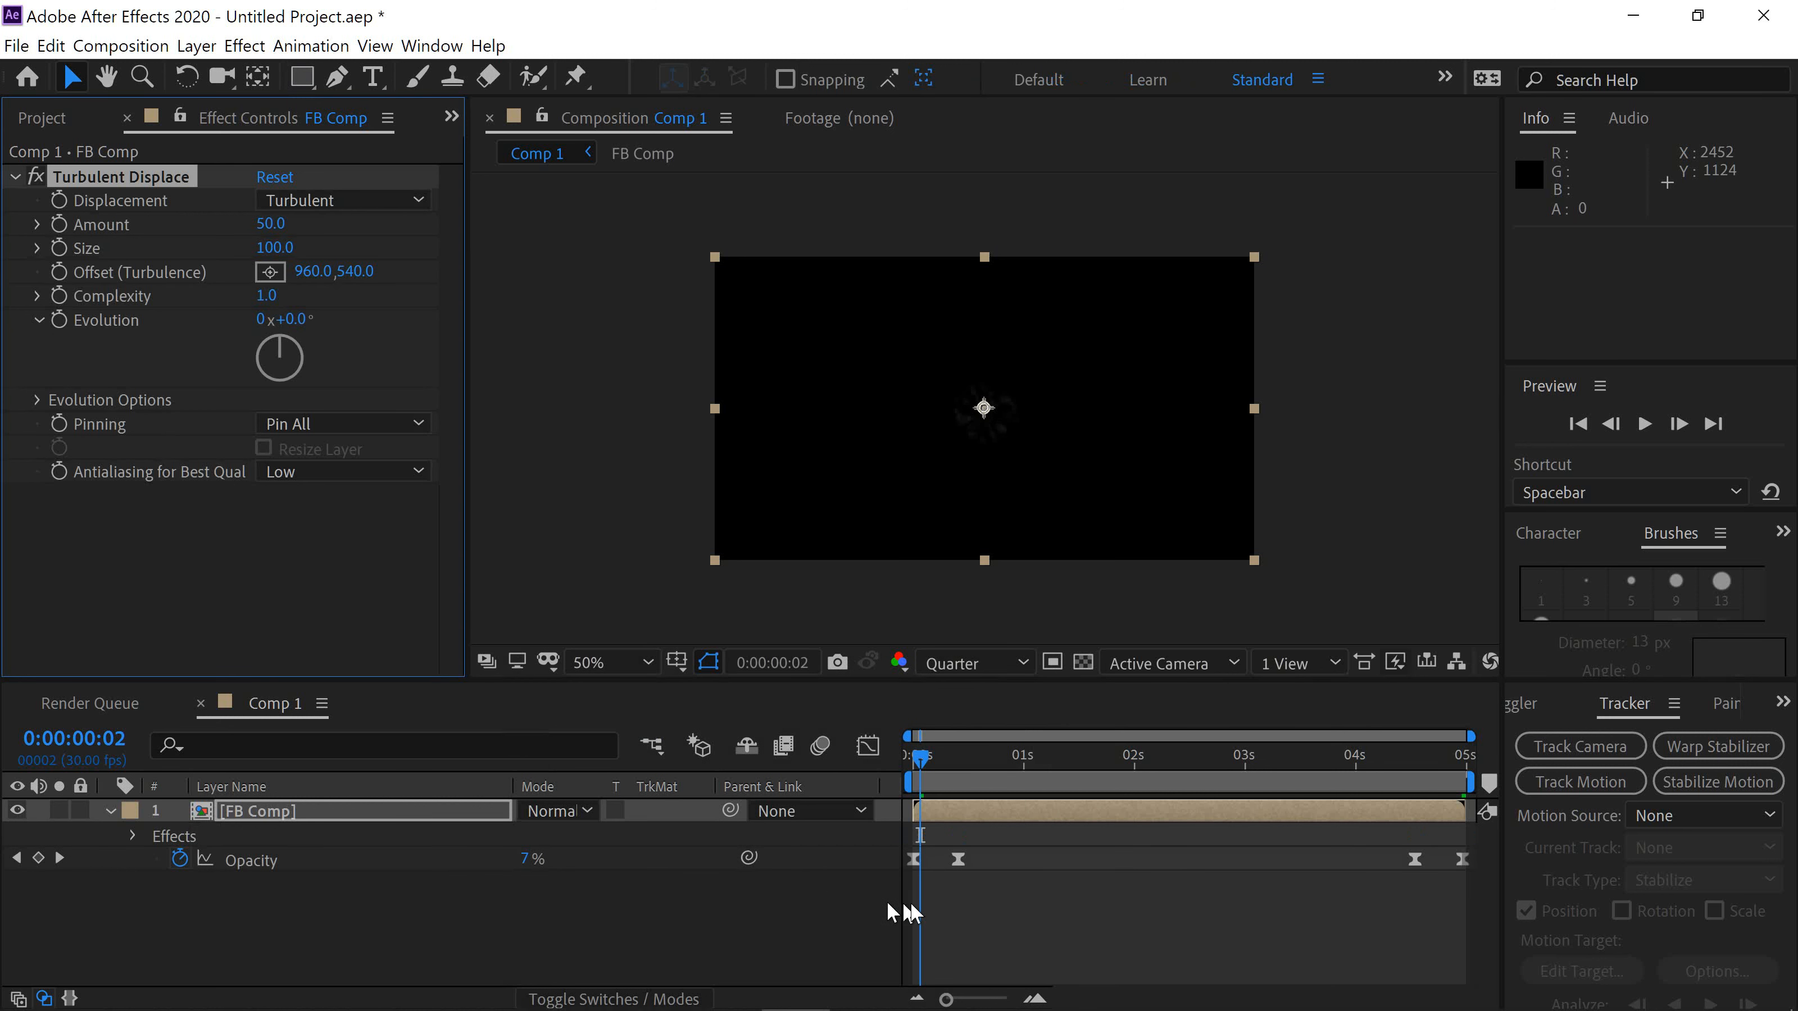
Preview the animation with Turbulent Displace applied and return the current time to 0:00:00:00.
left_click(1645, 424)
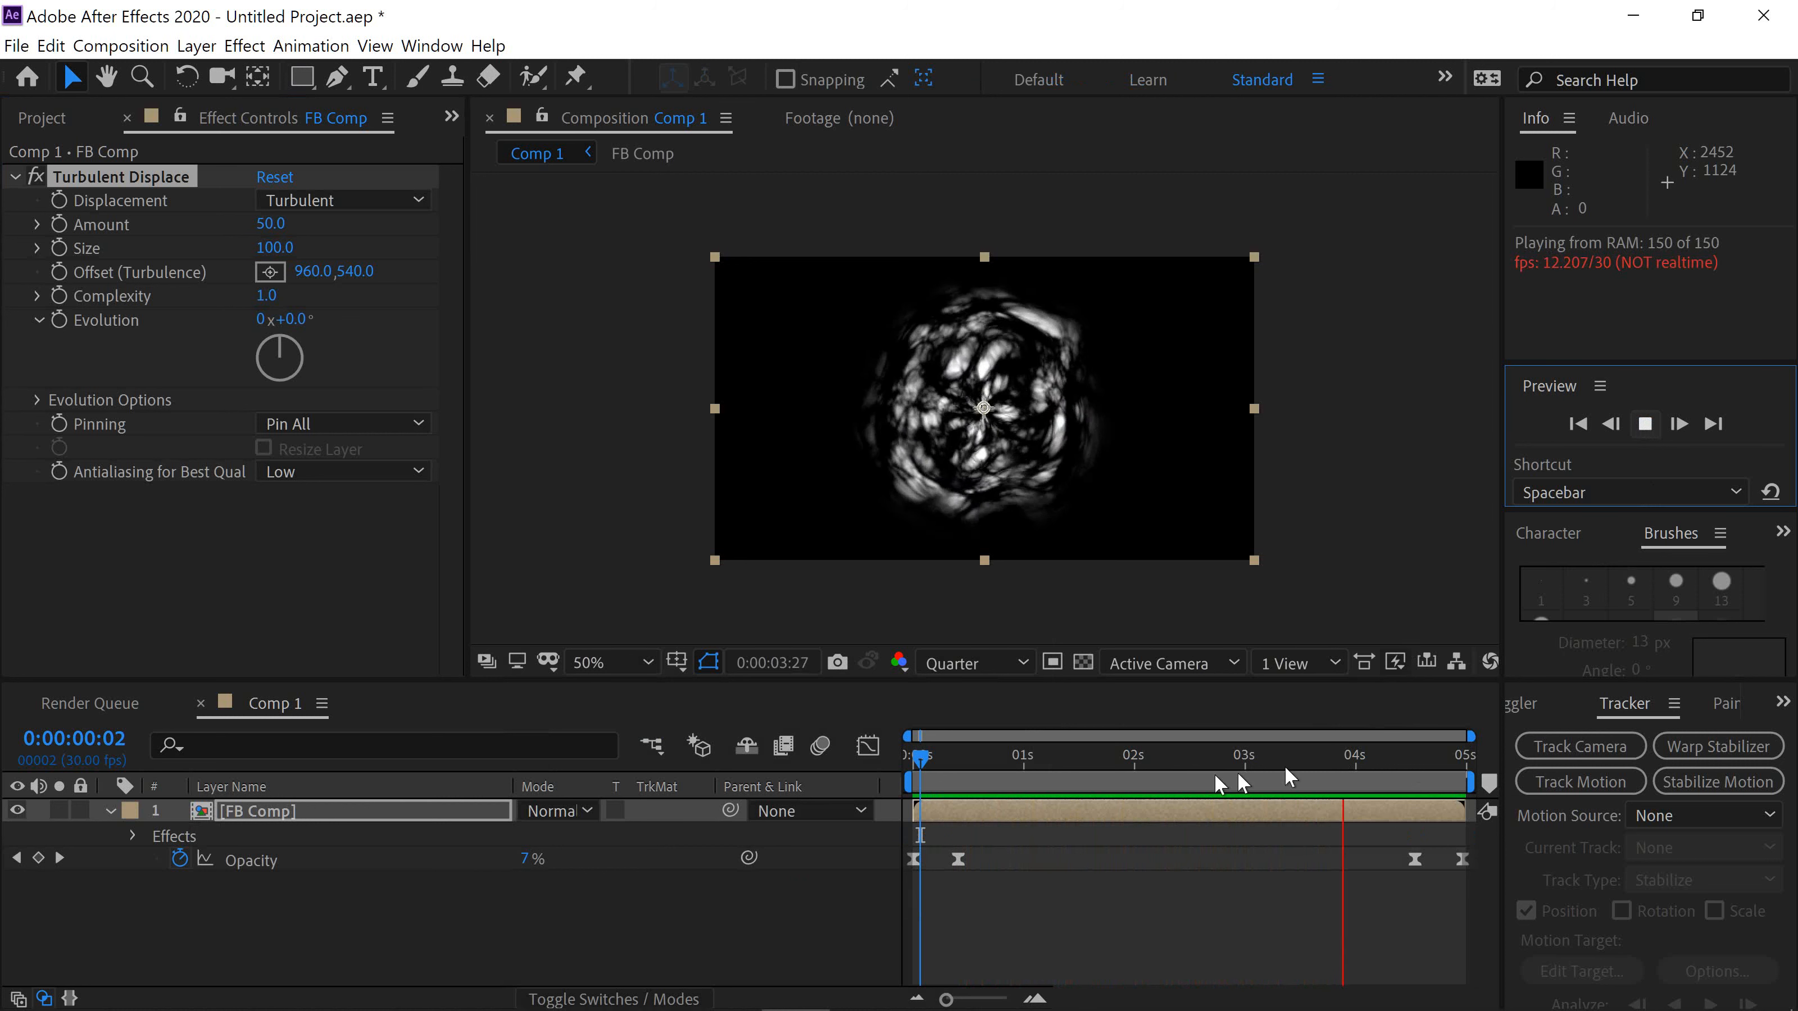
key("space")
left_click_drag(963, 757, 901, 747)
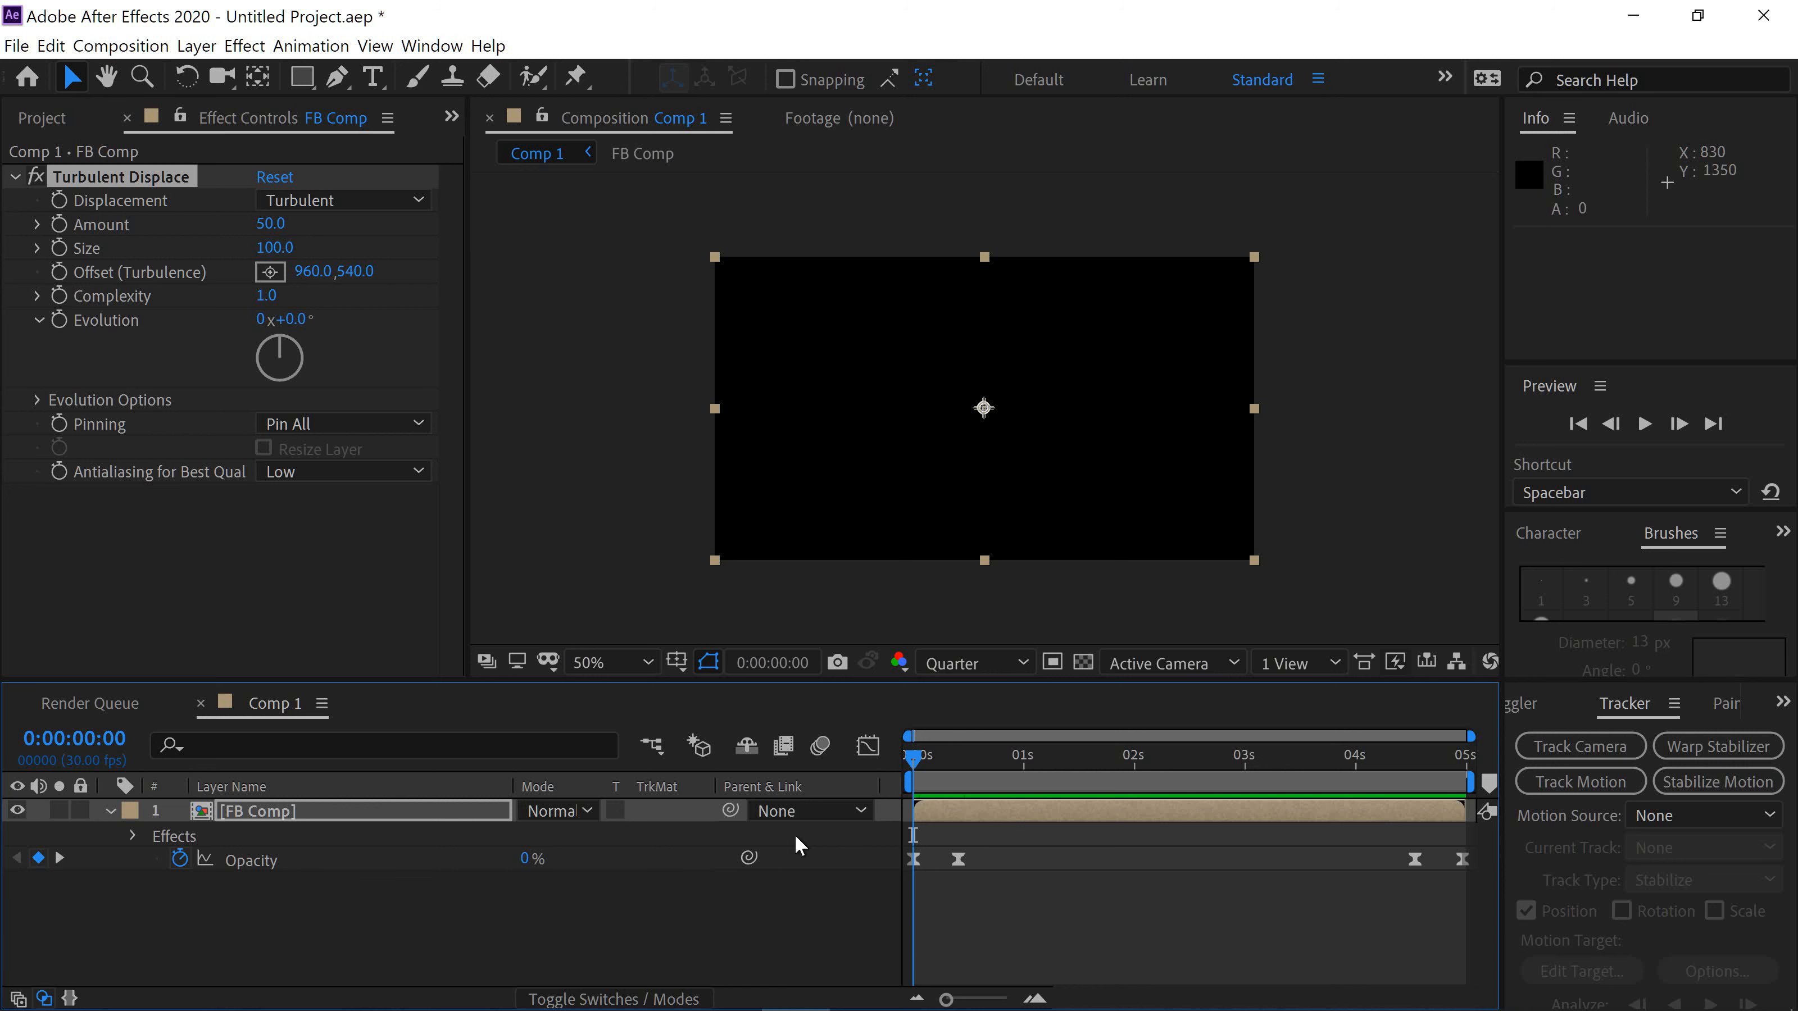
Add an adjustment layer above FB Comp and apply the VC Color Vibrance effect to it.
key("ctrl+alt+y")
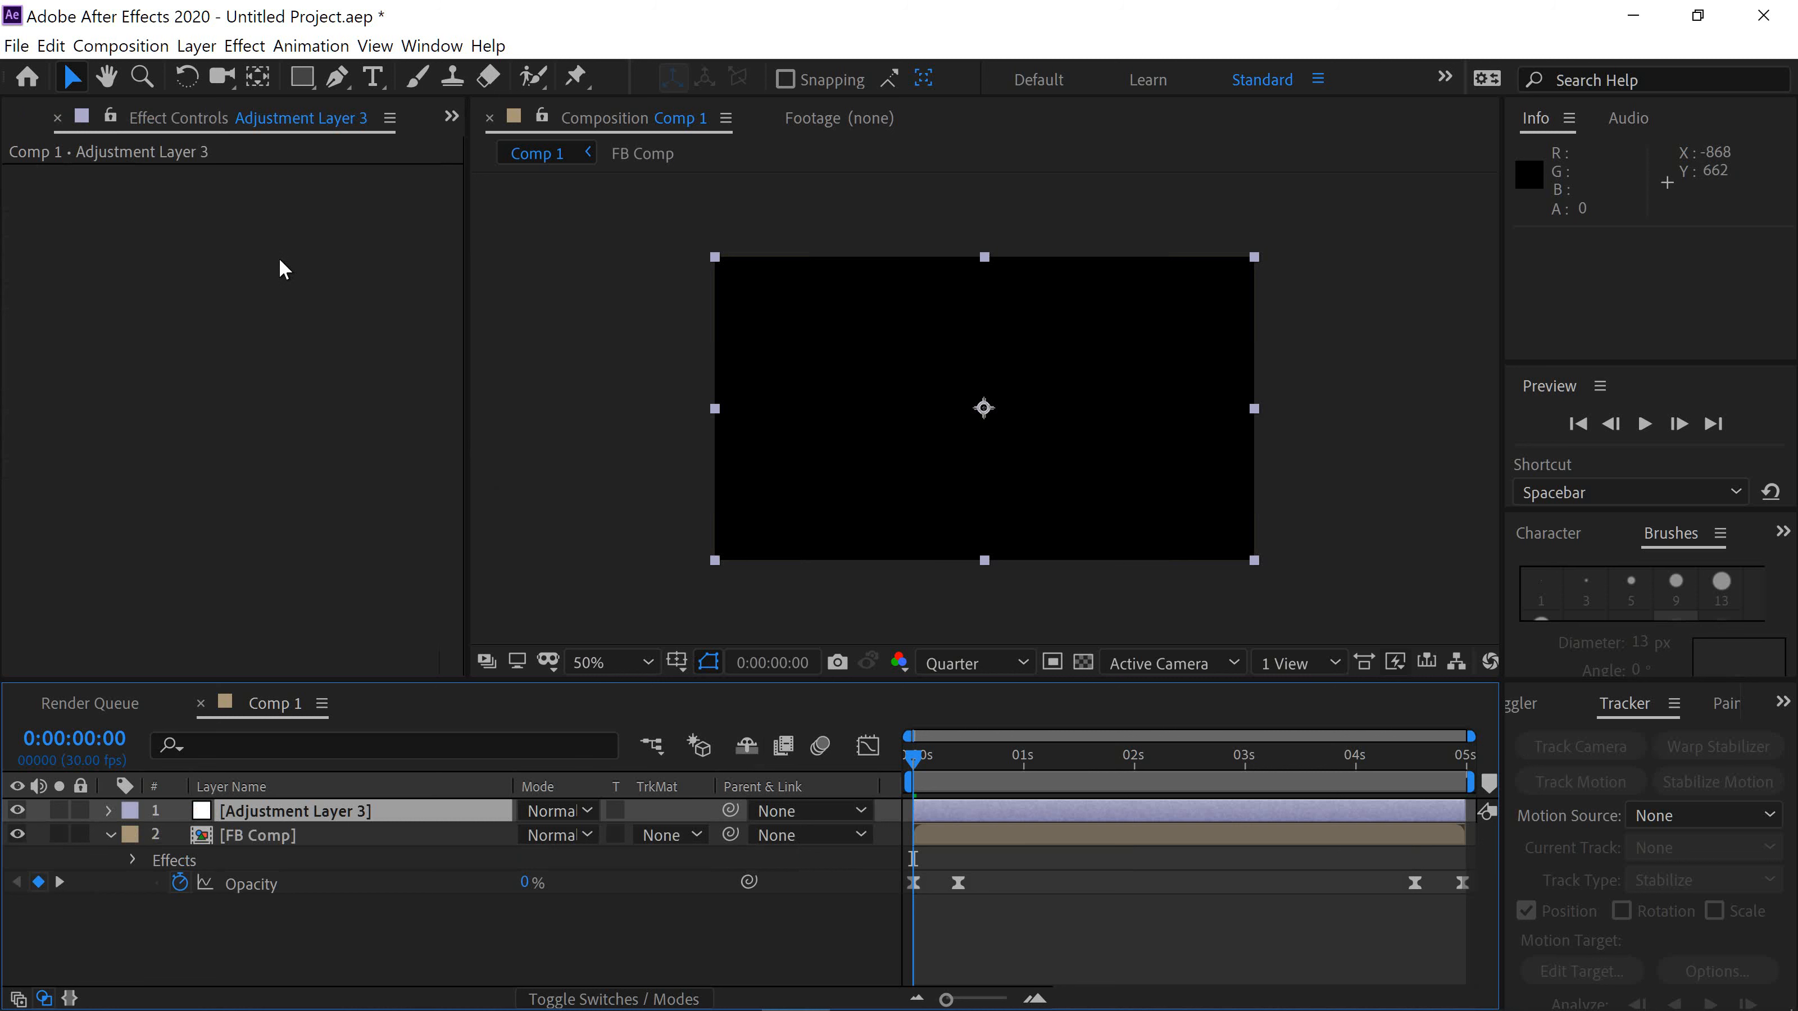
key("ctrl+space")
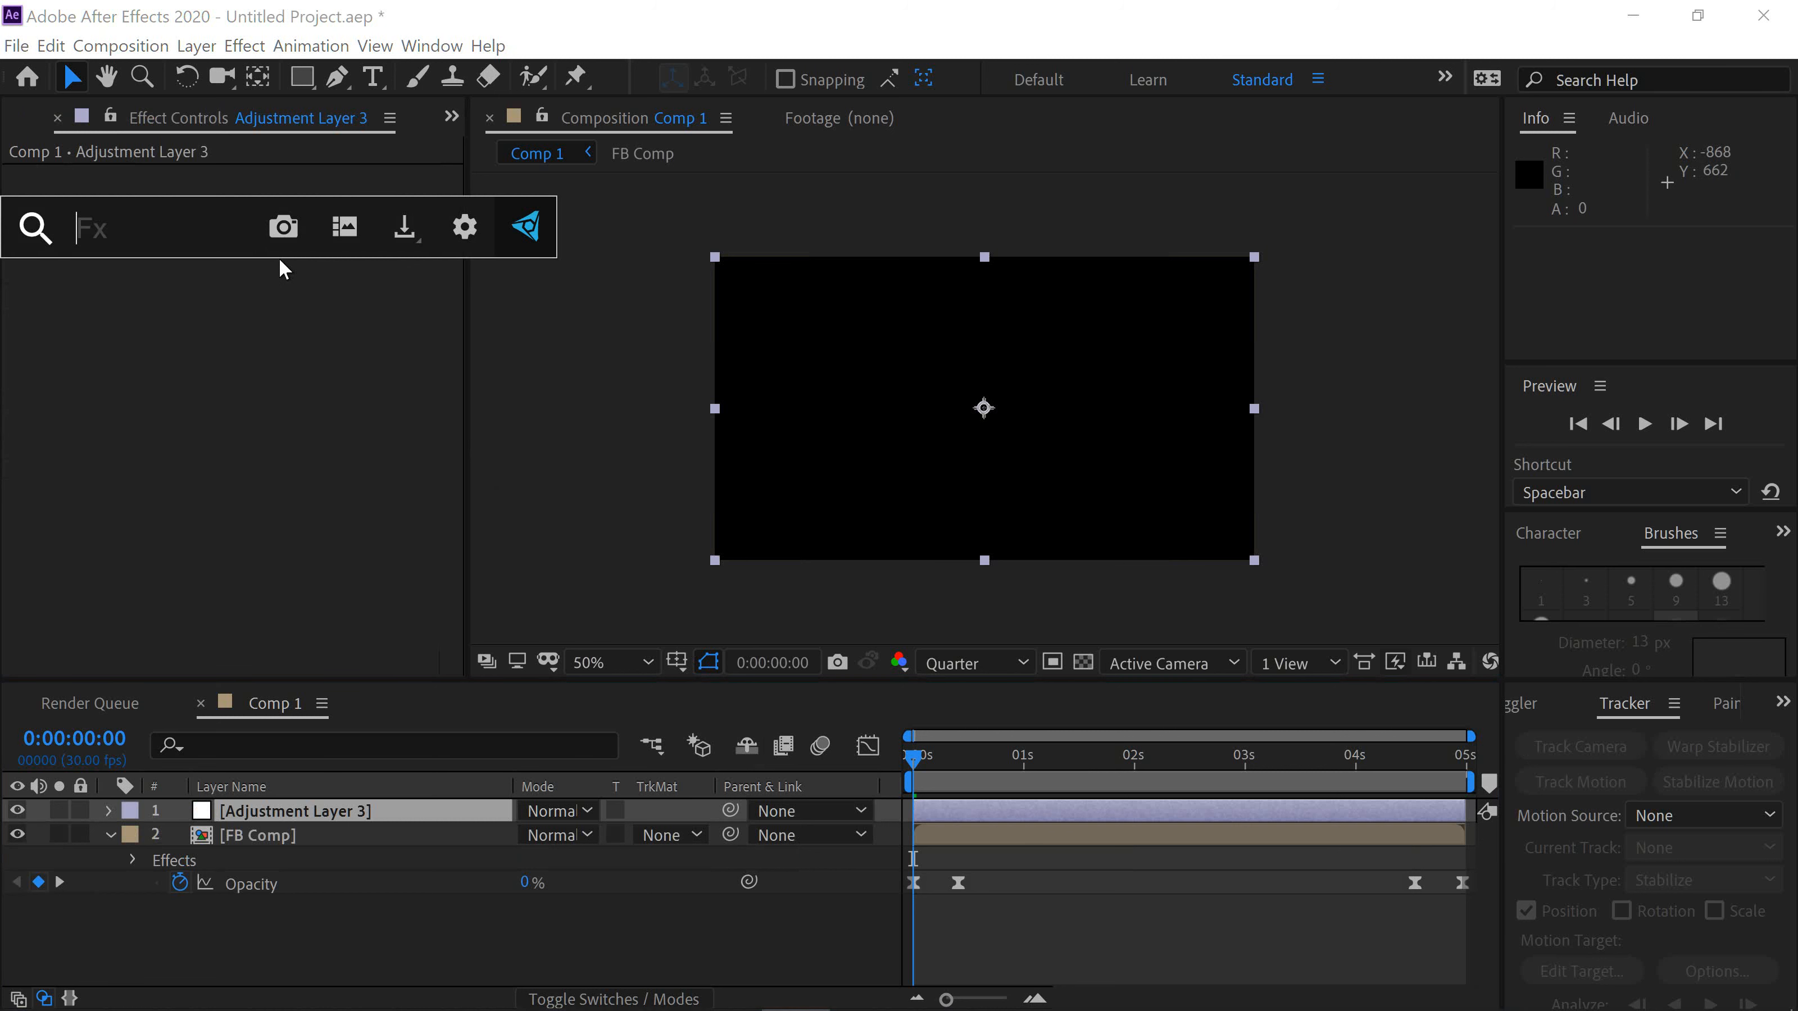
type("c")
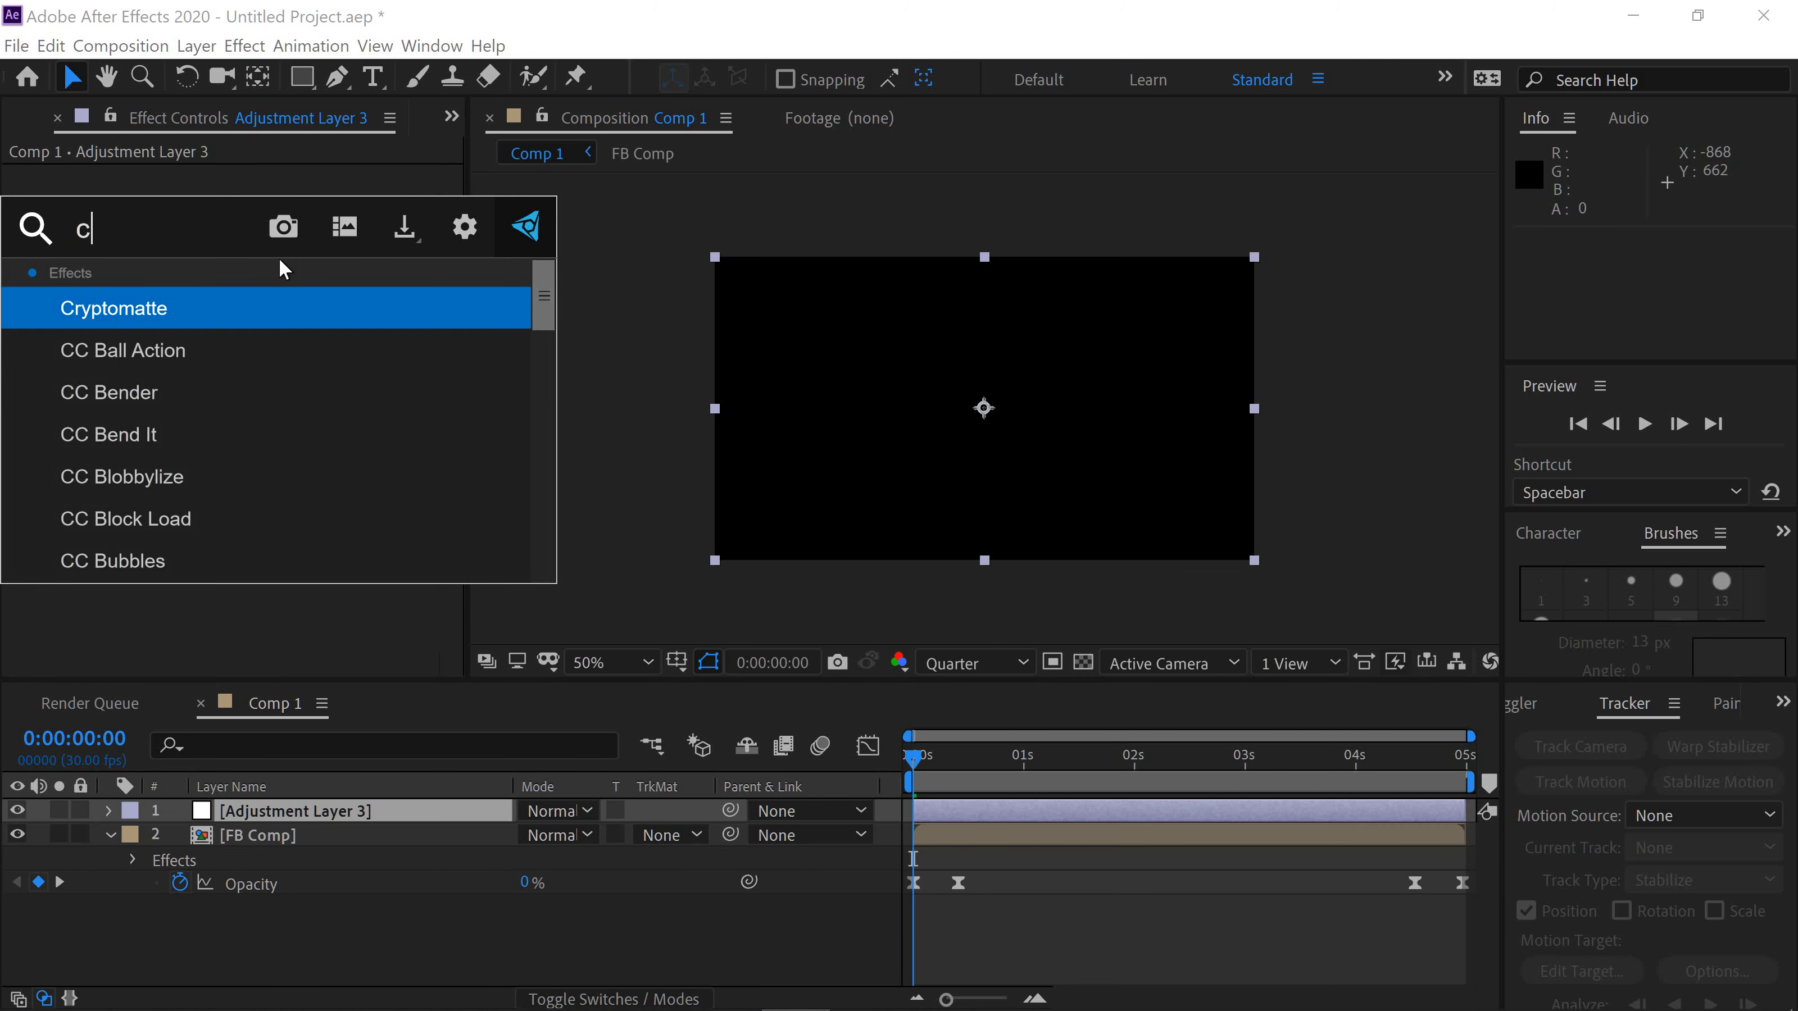
type("olor ")
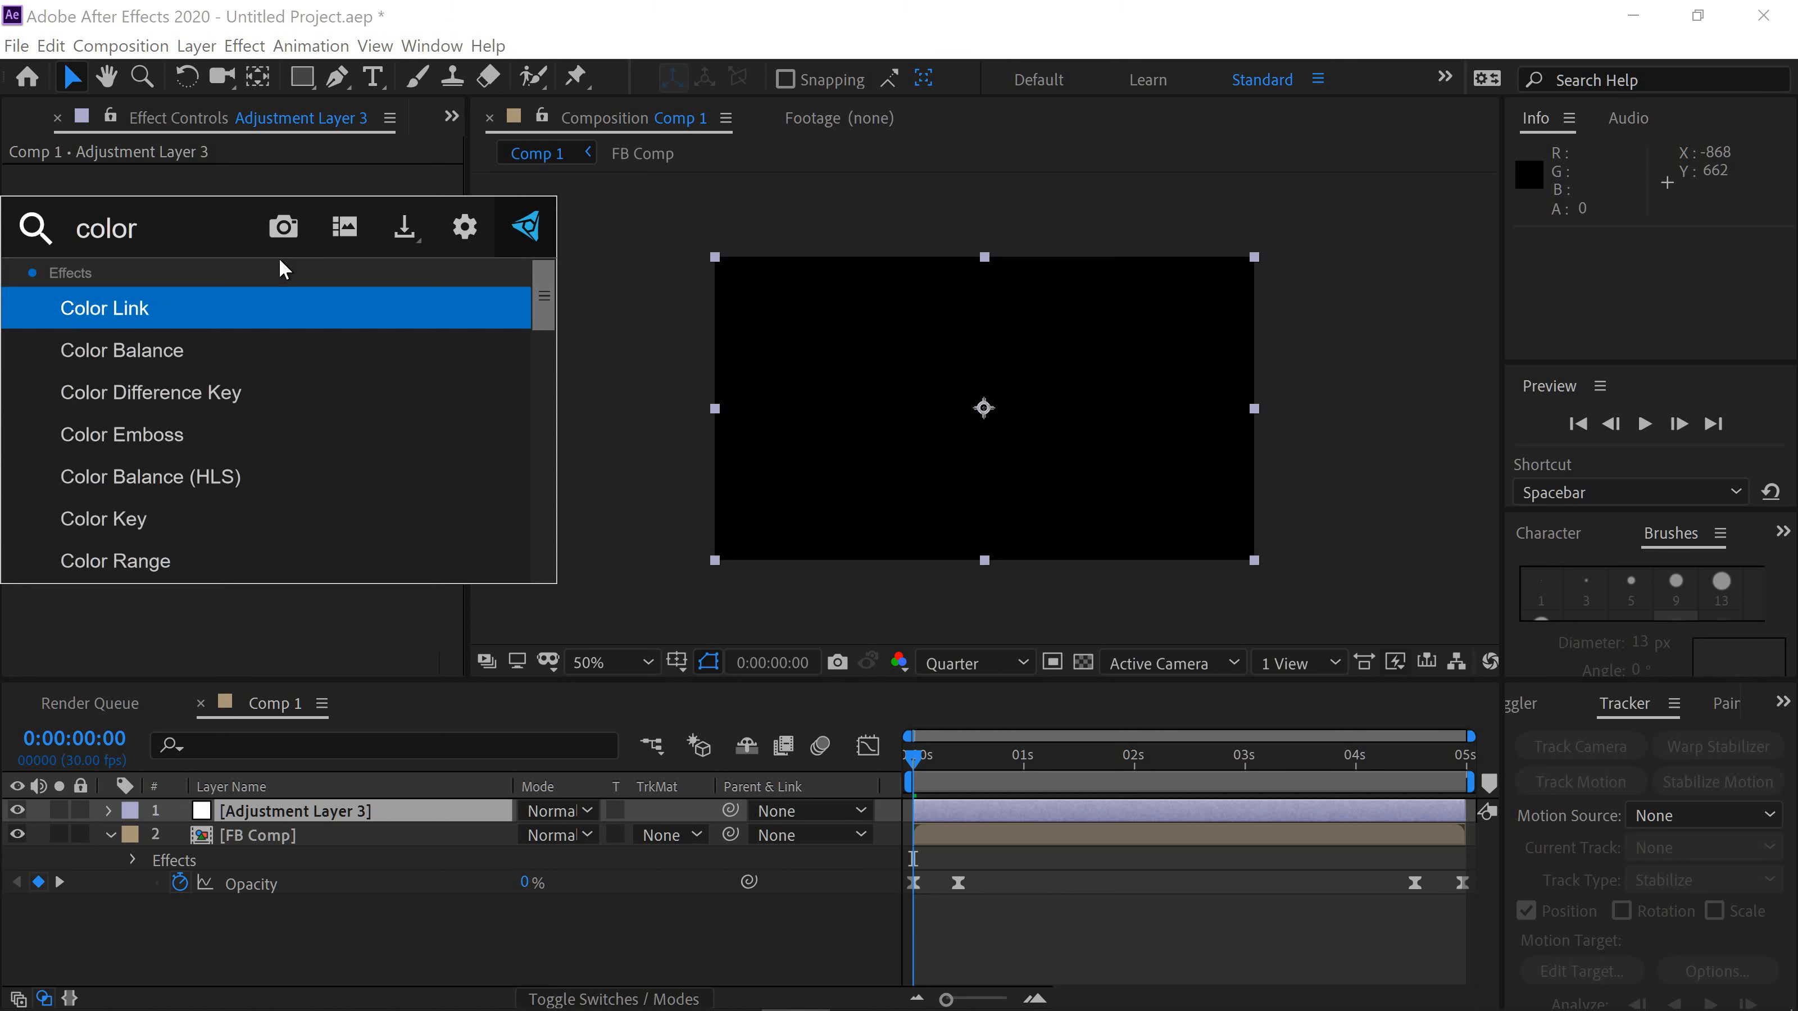
type("bv")
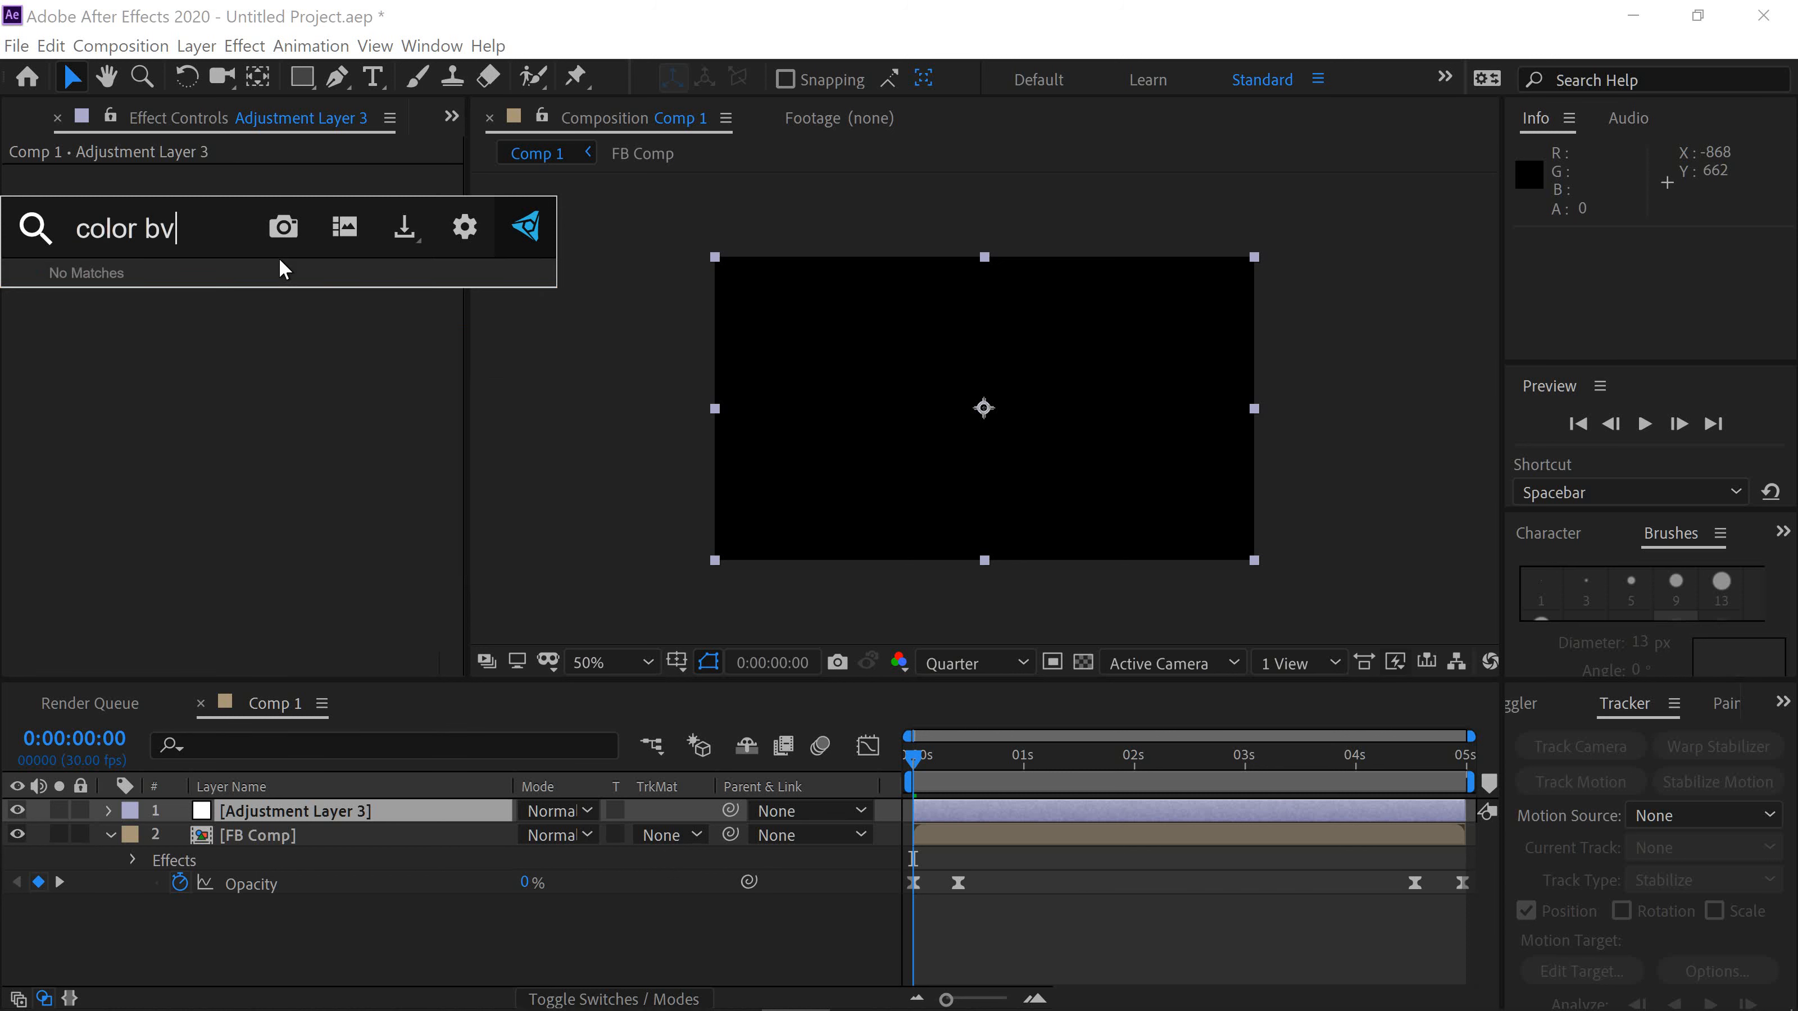
key("BackSpace")
key("BackSpace")
type("v")
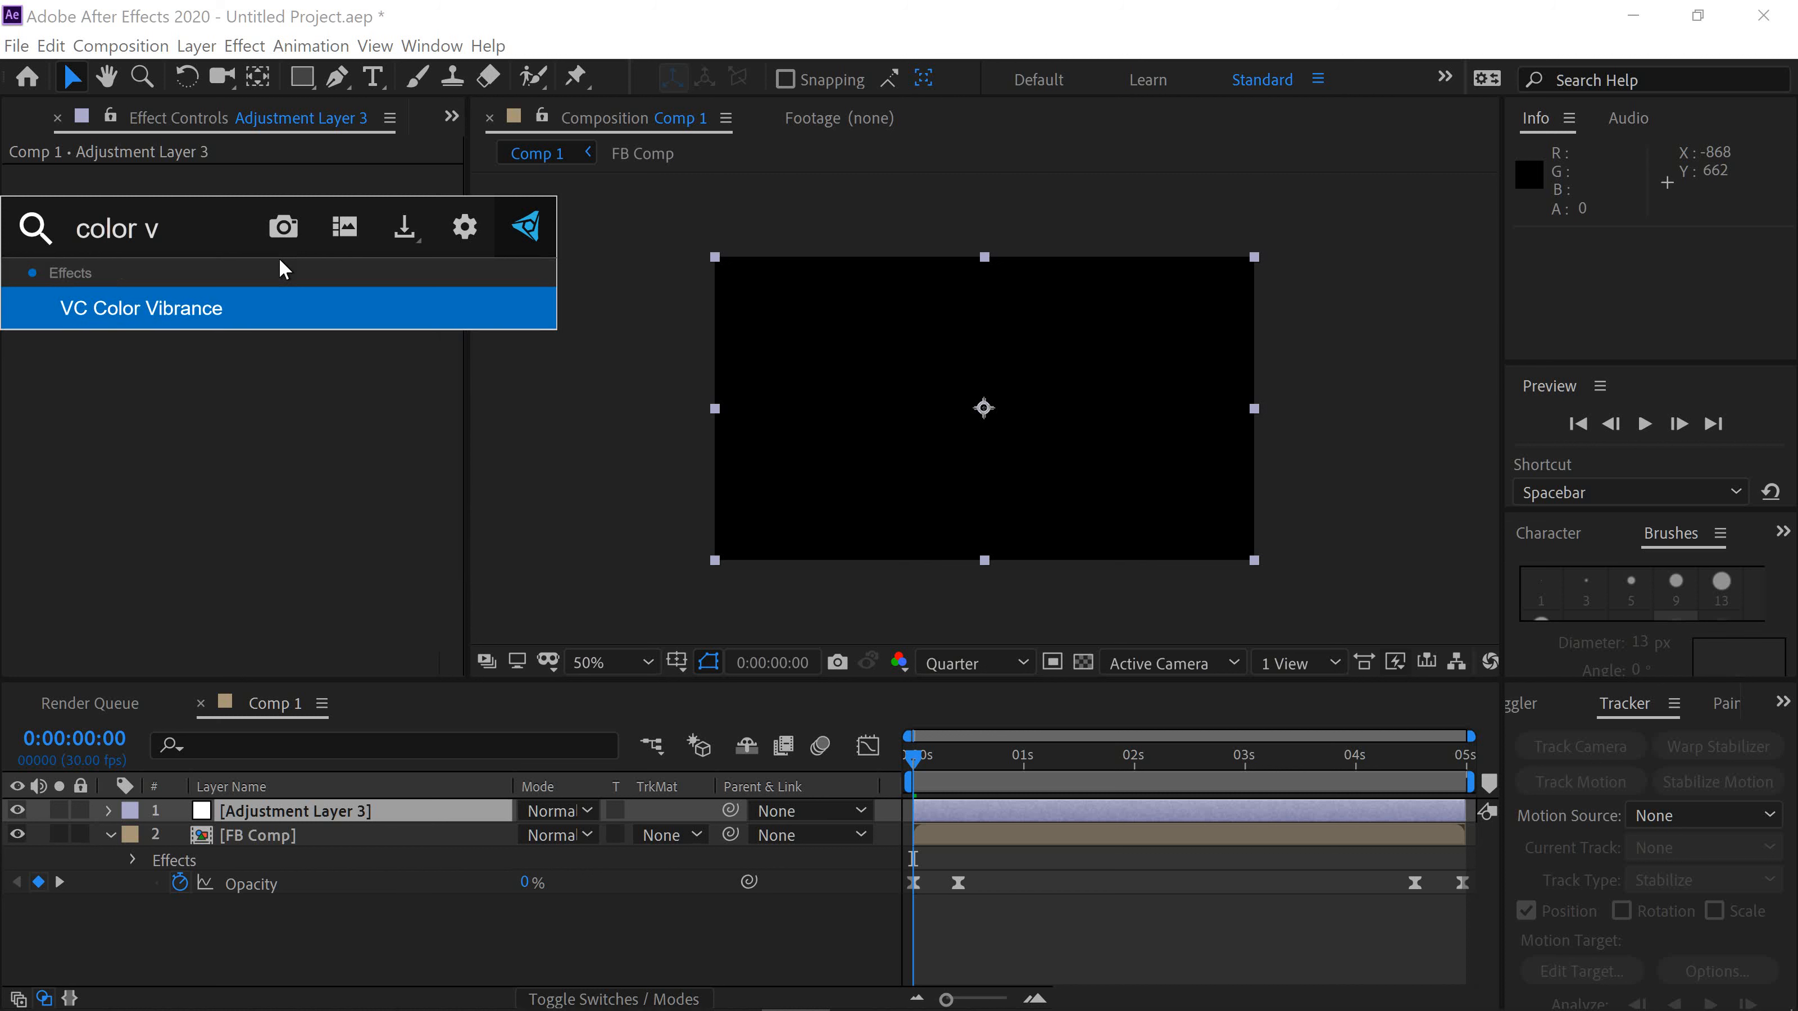
key("Return")
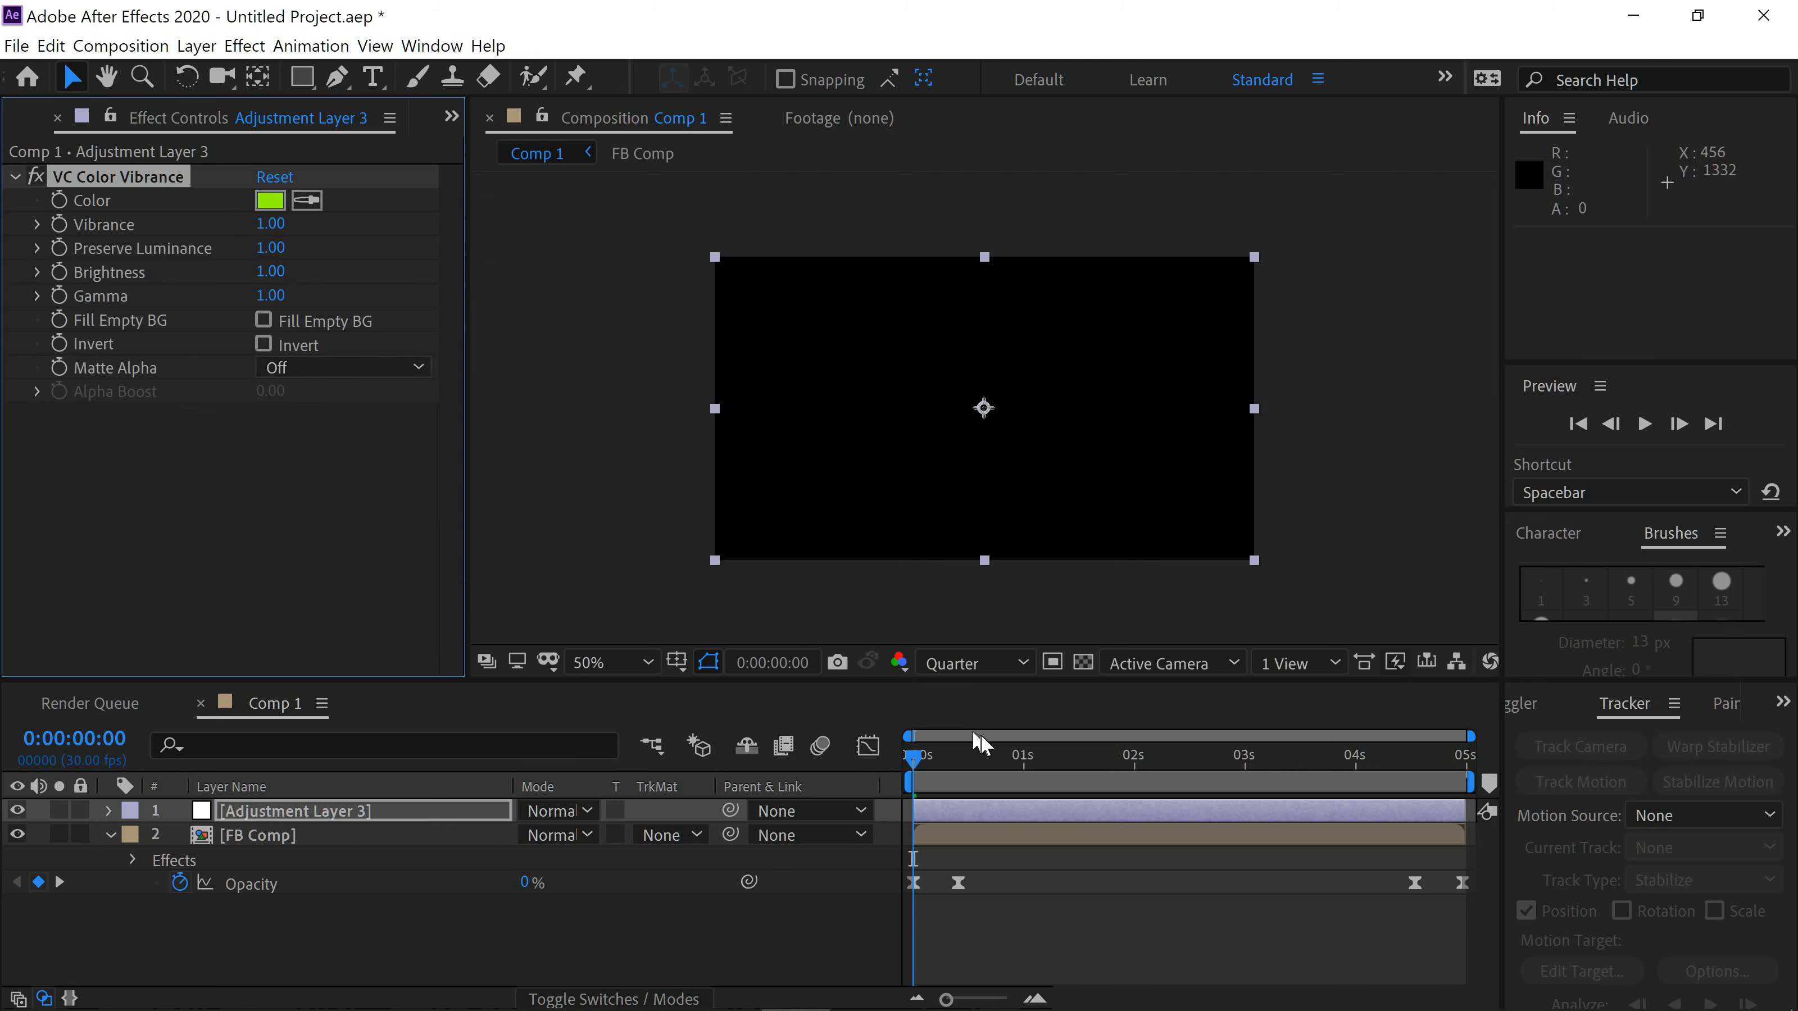
Move the current time to 0:00:01:29 and set the VC Color Vibrance color to orange FF8C00.
left_click(1125, 755)
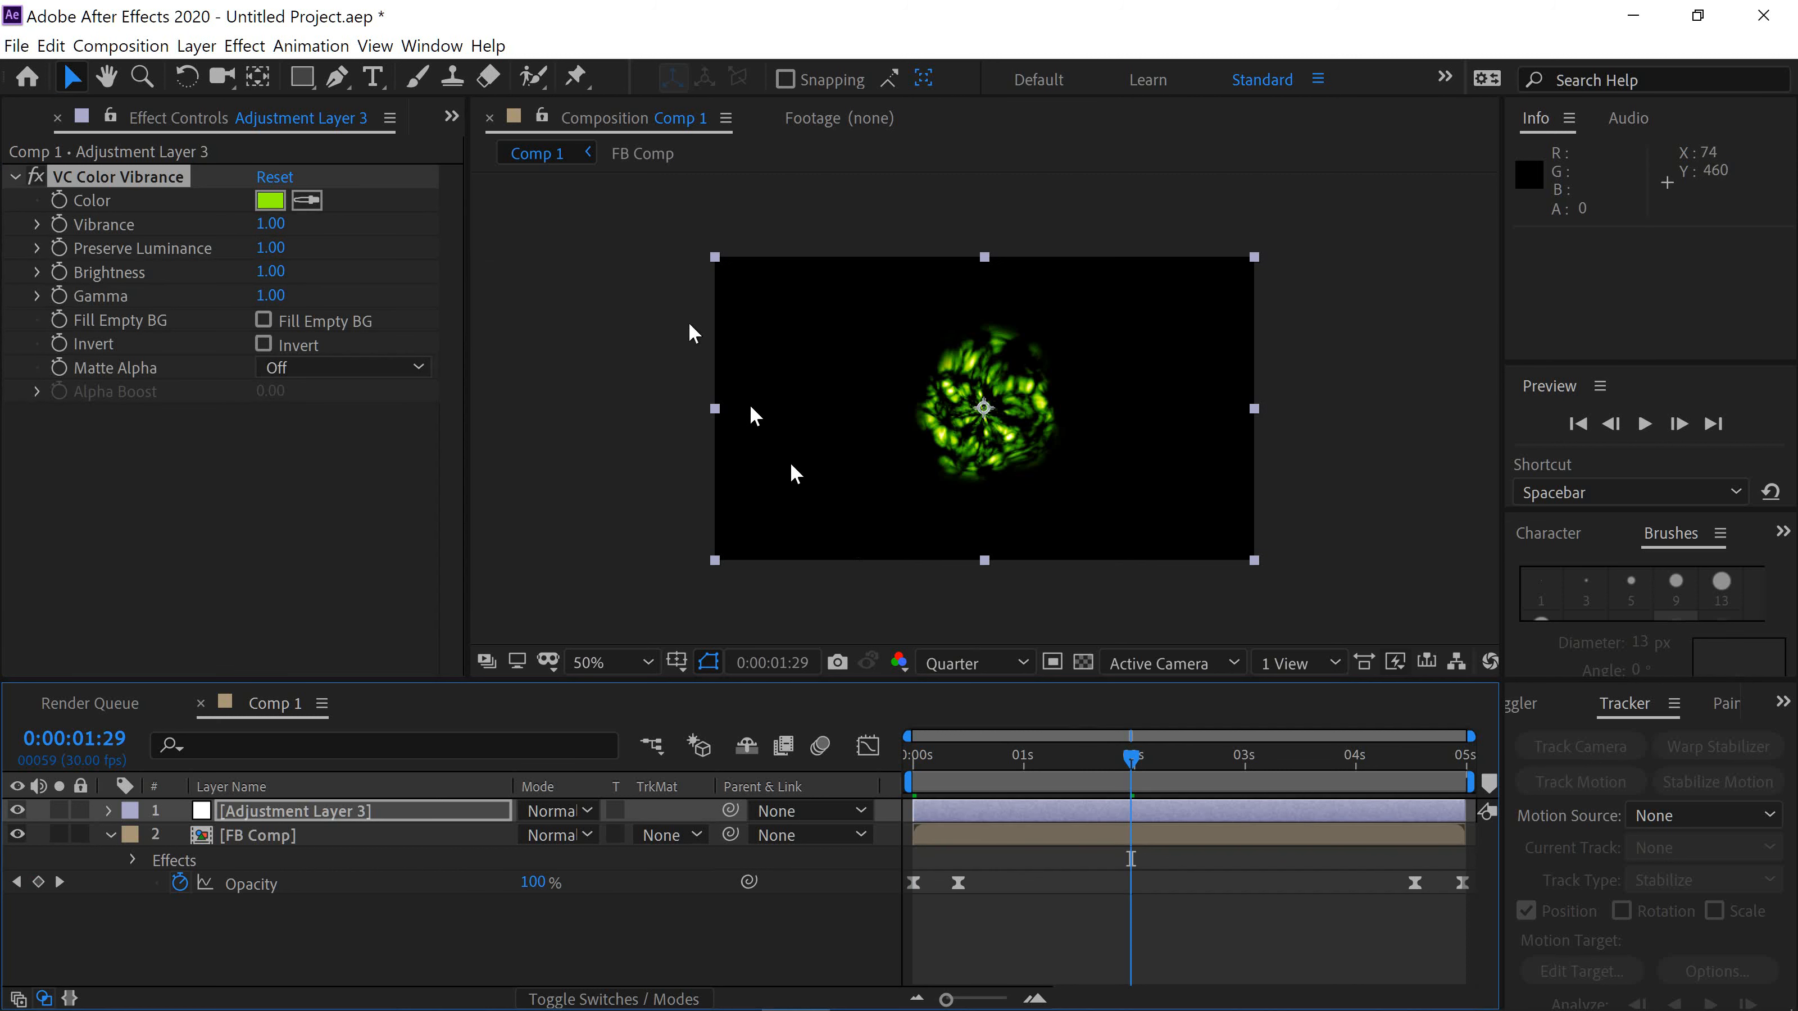
left_click(270, 200)
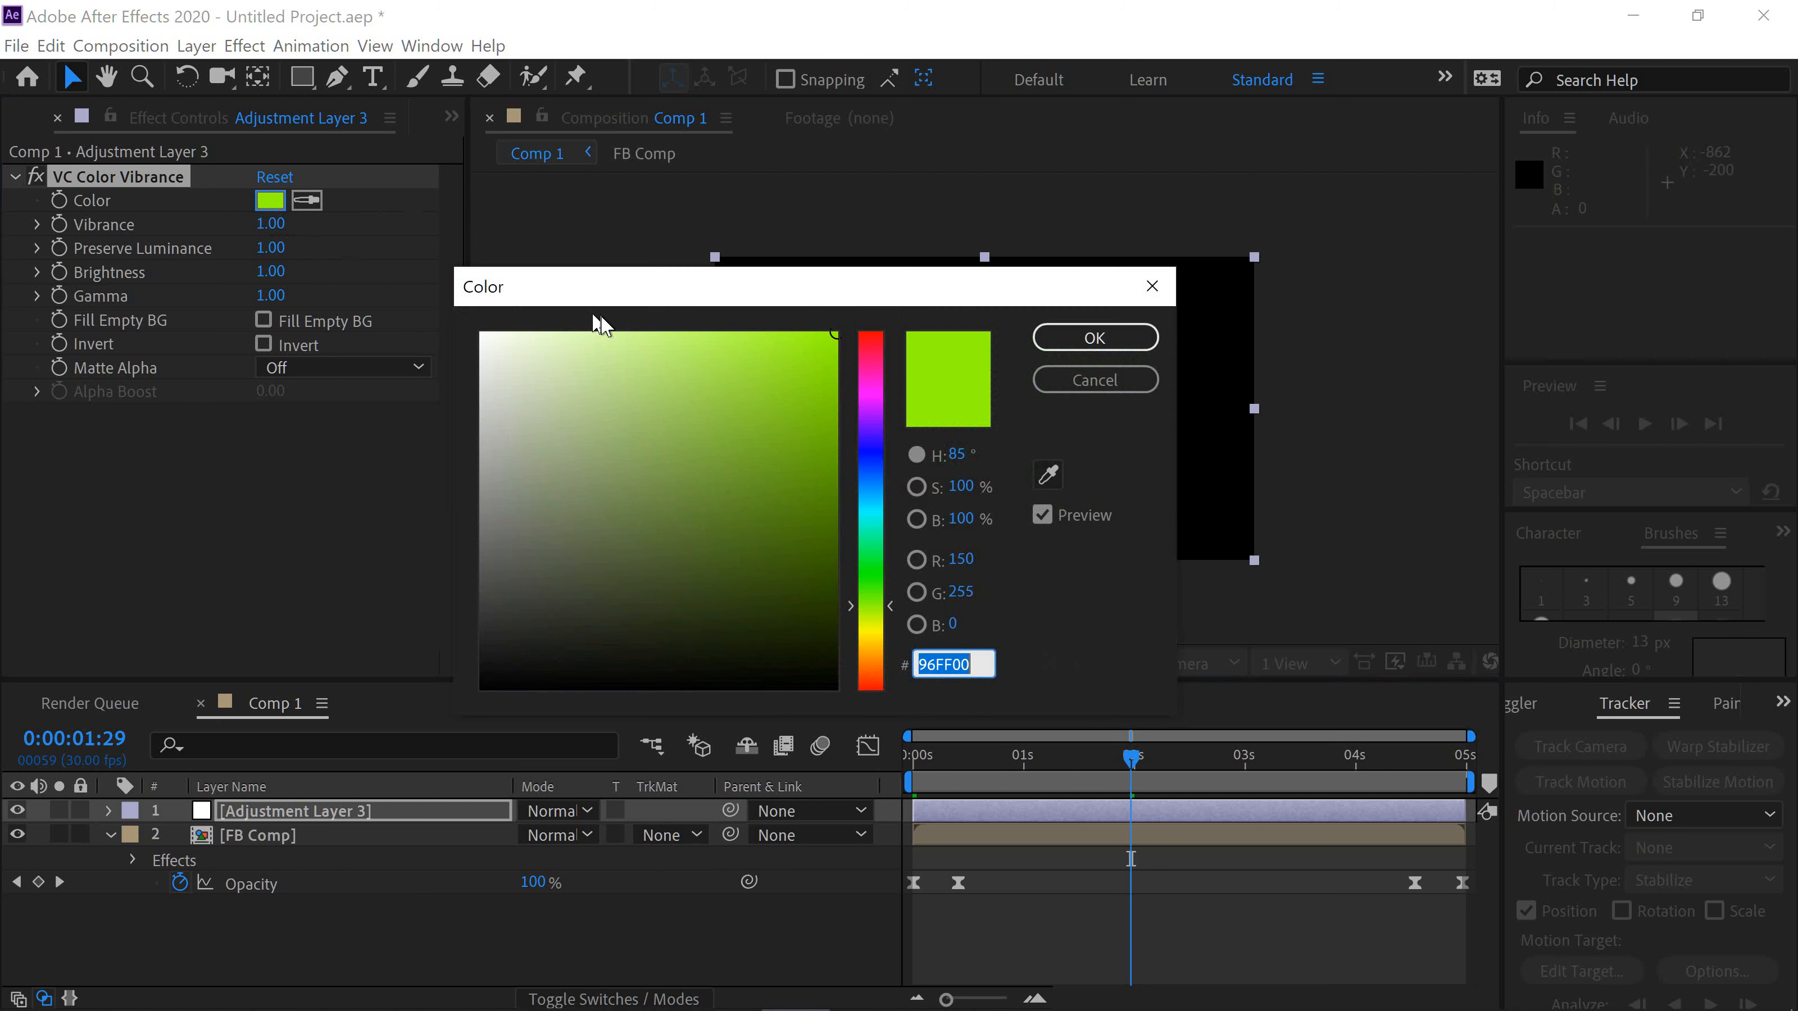
left_click_drag(890, 601, 892, 655)
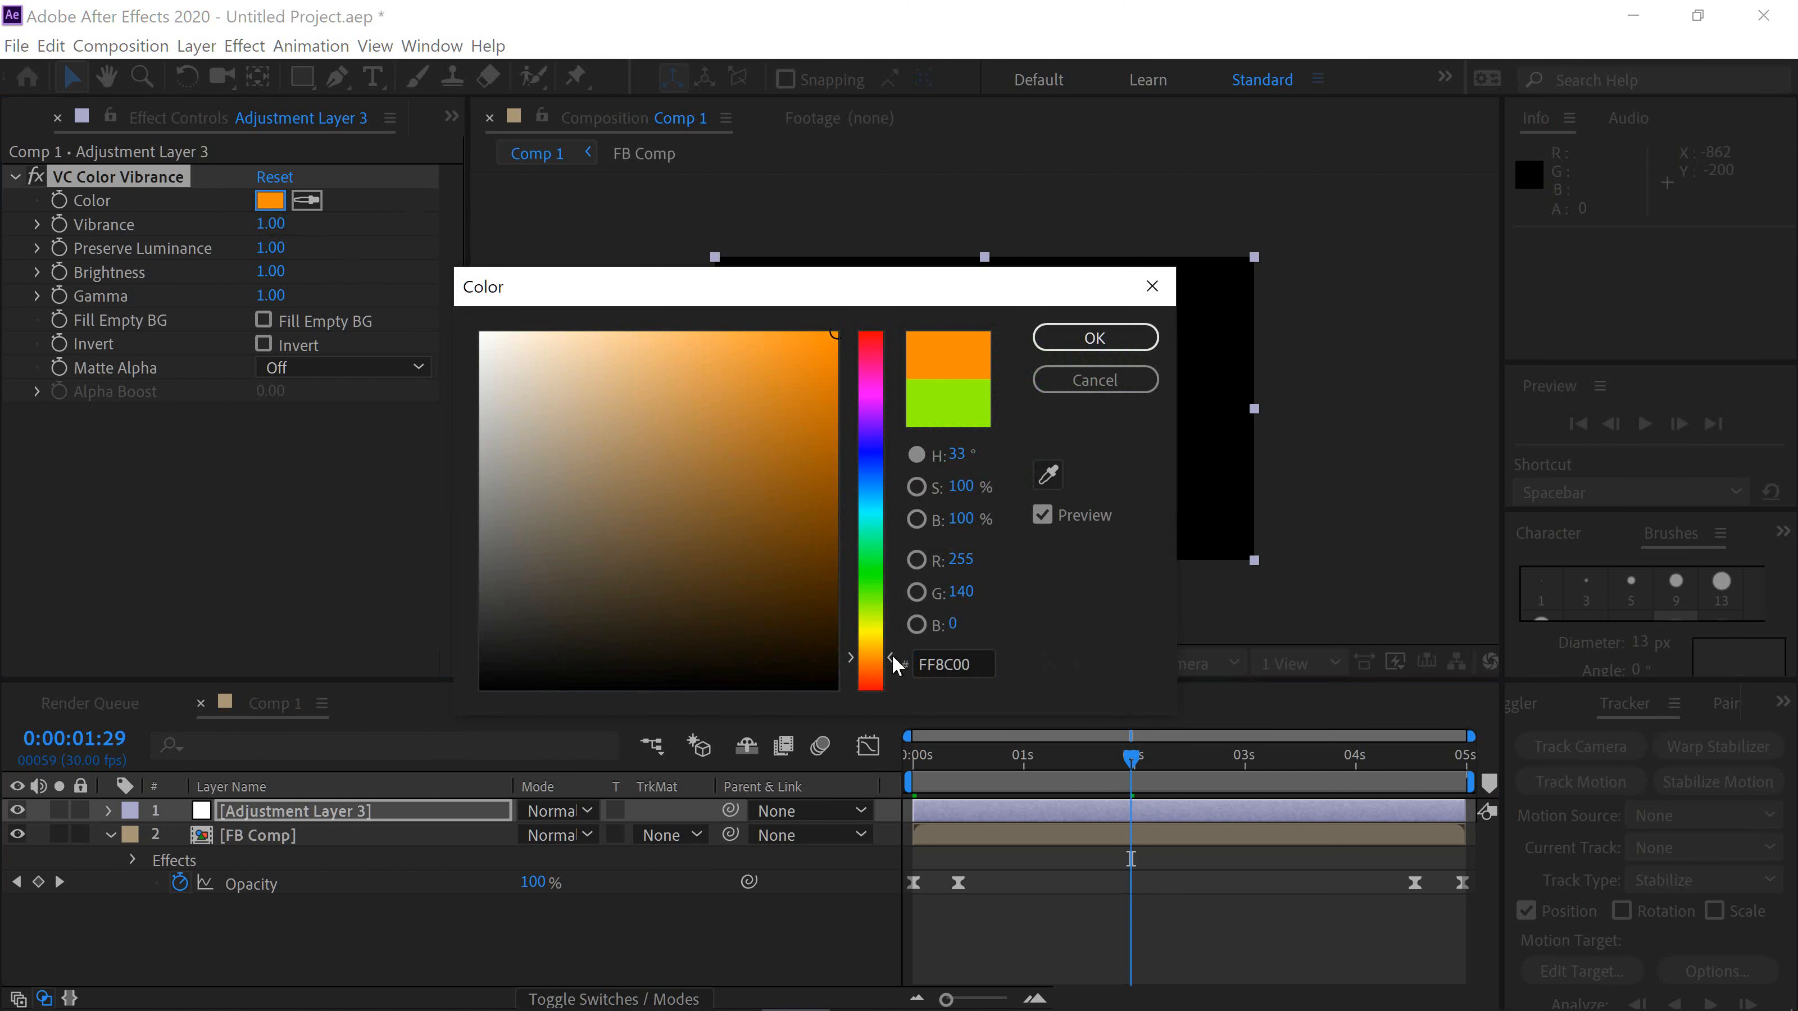
left_click(1077, 338)
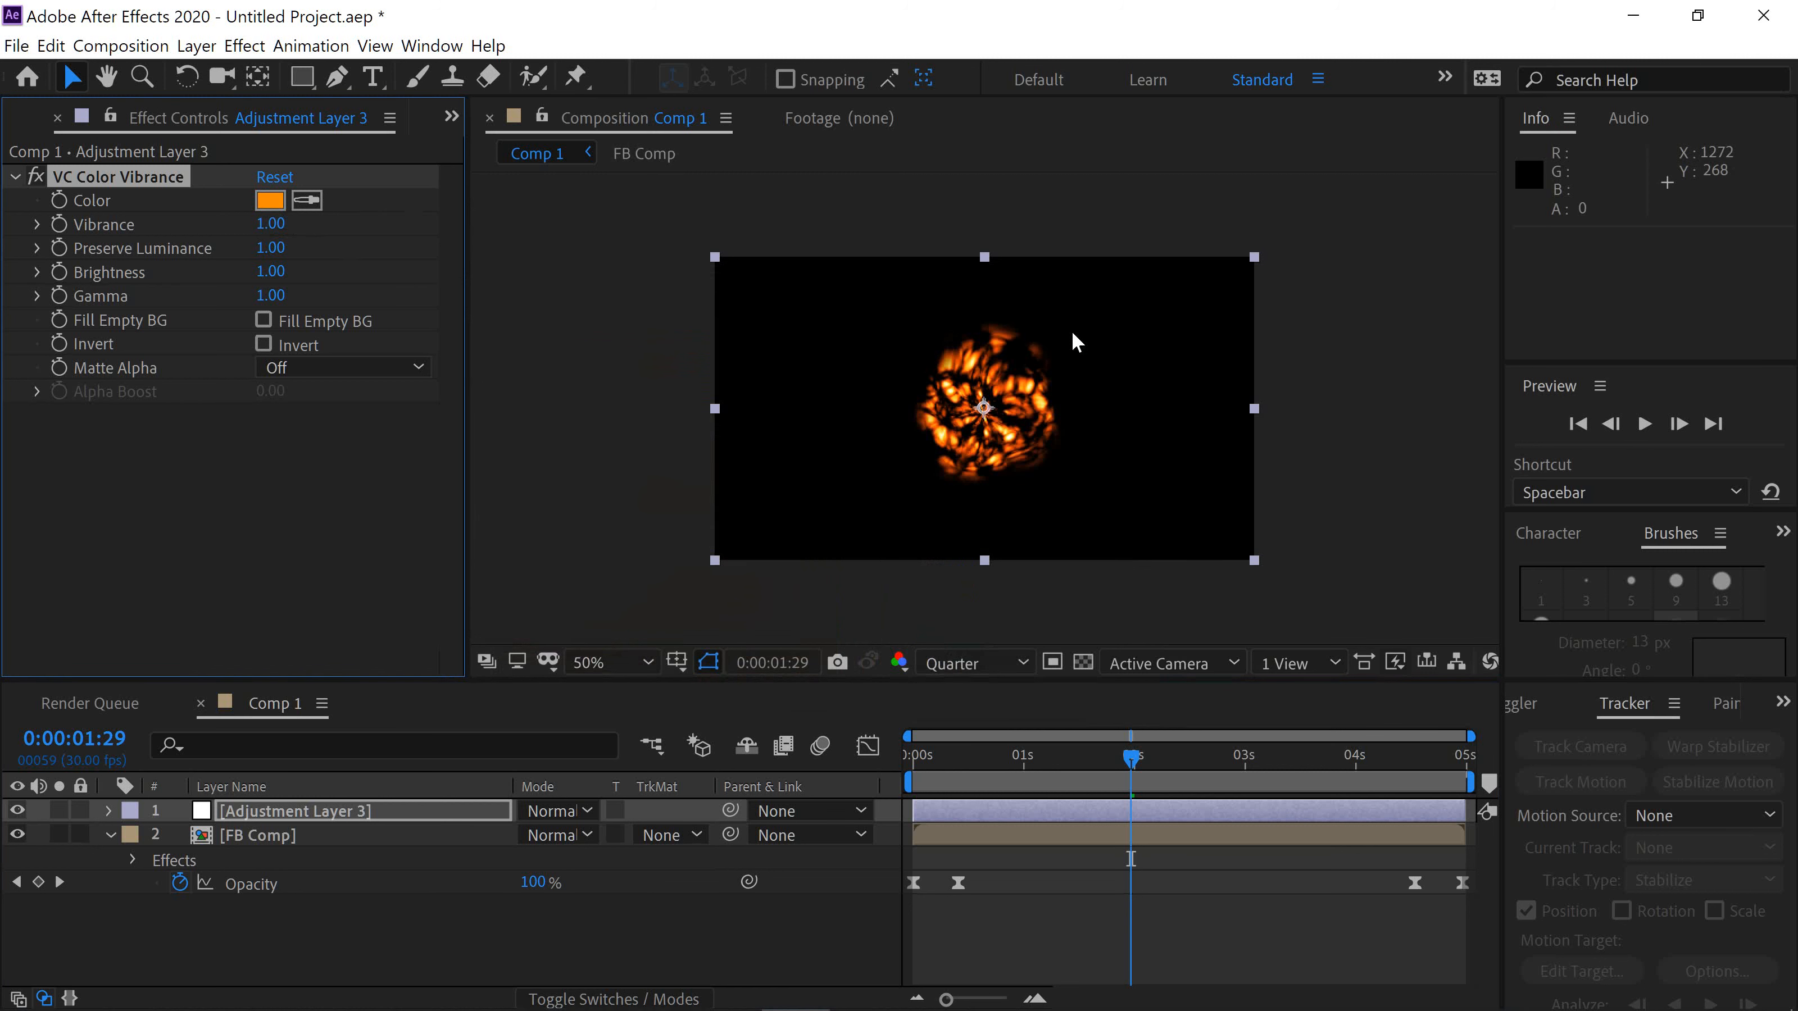
Preview the orange fireball animation with the composition view magnified to 100%.
left_click(1644, 424)
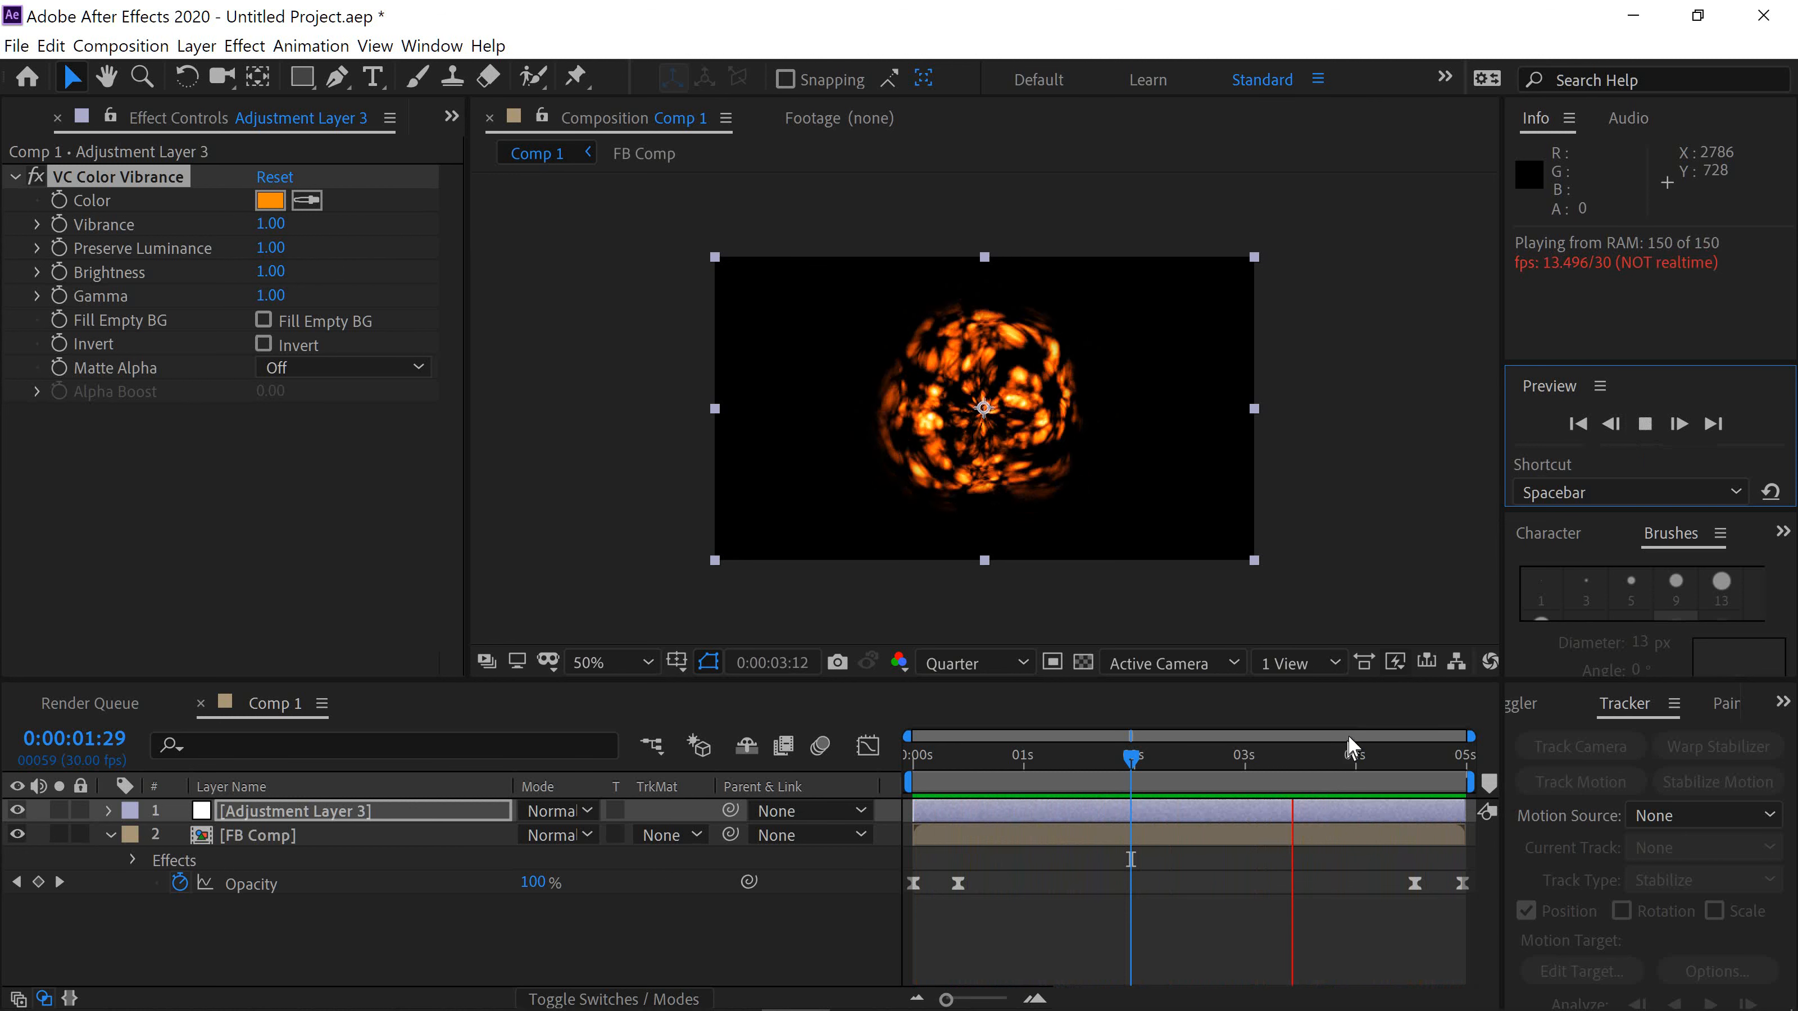
key("period")
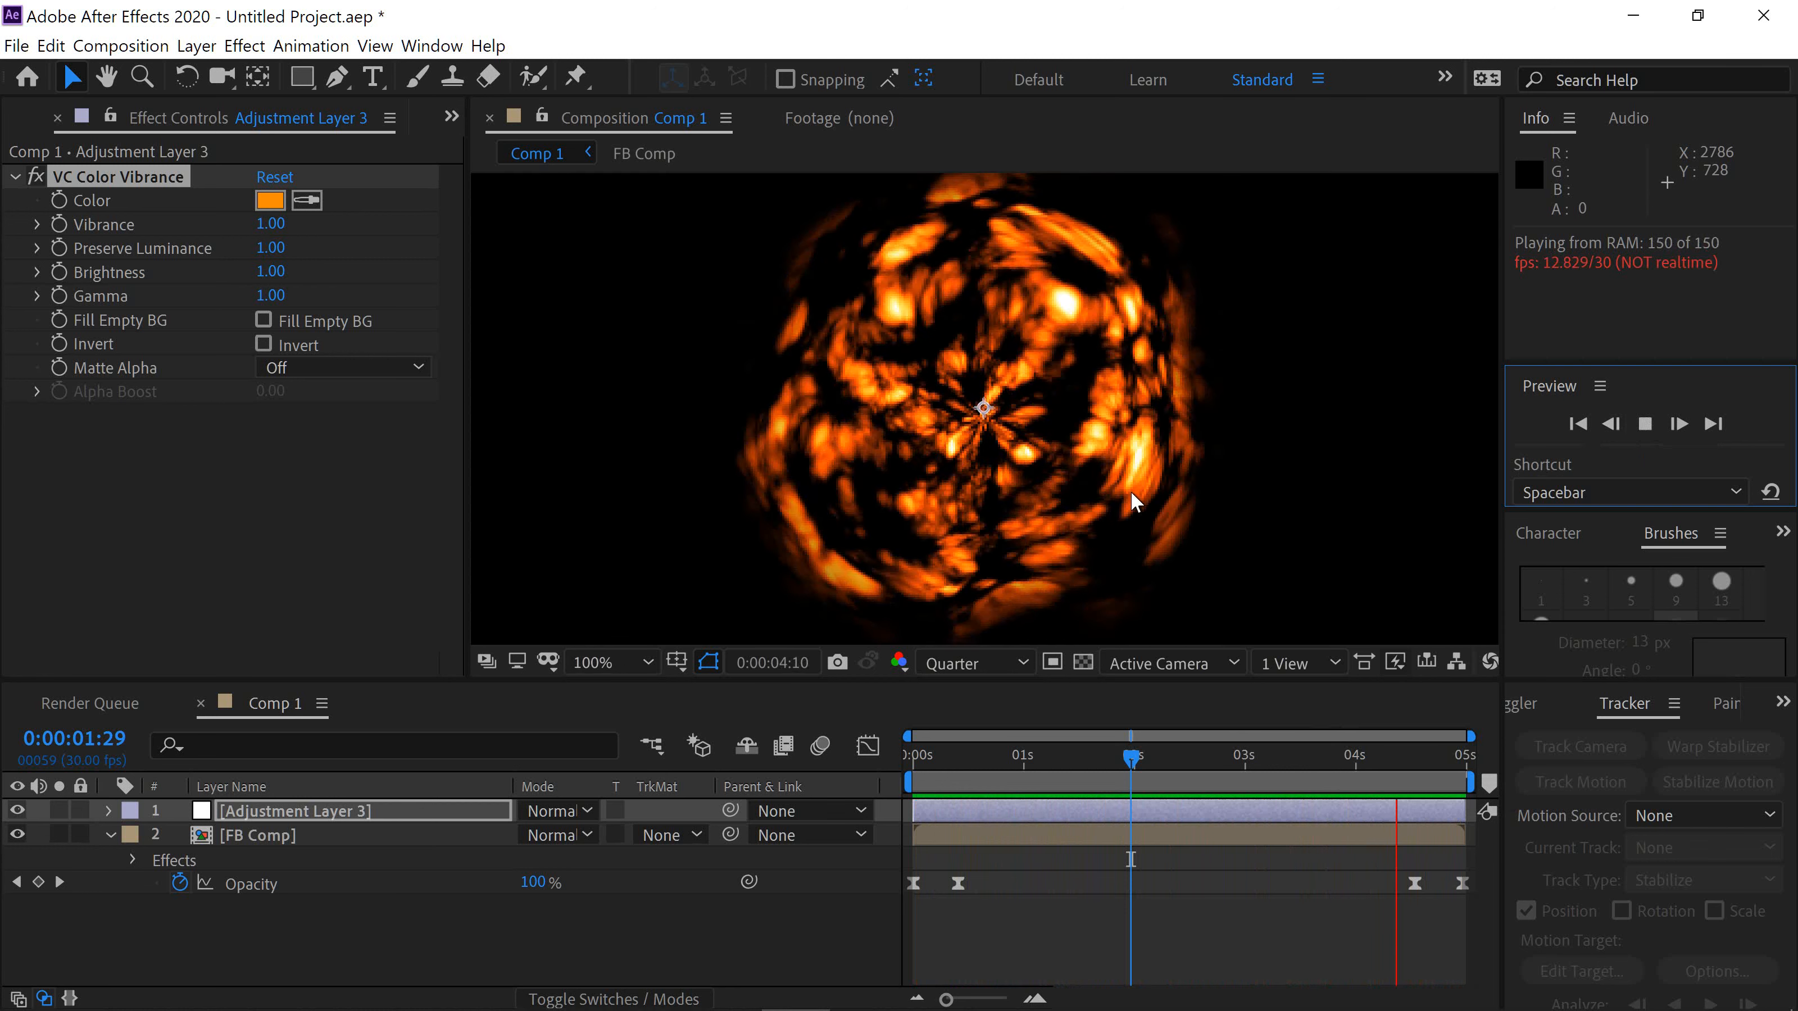
key("comma")
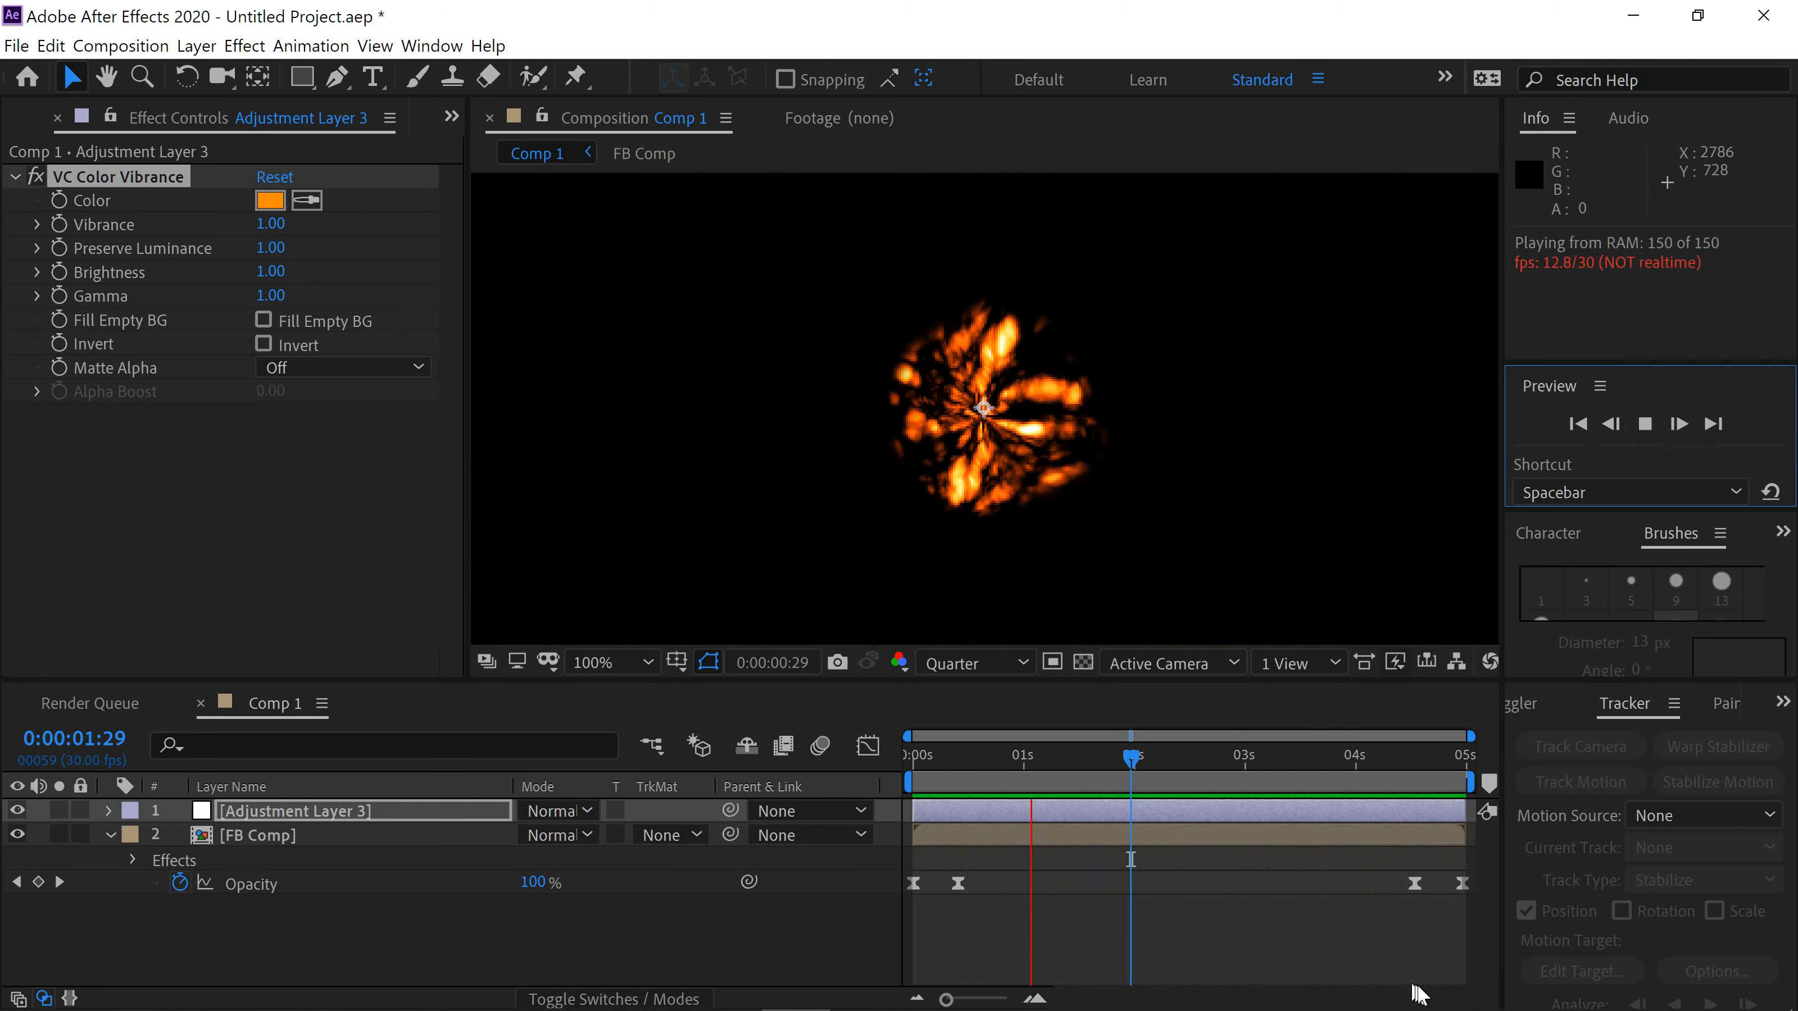
mouse_move(1441, 1010)
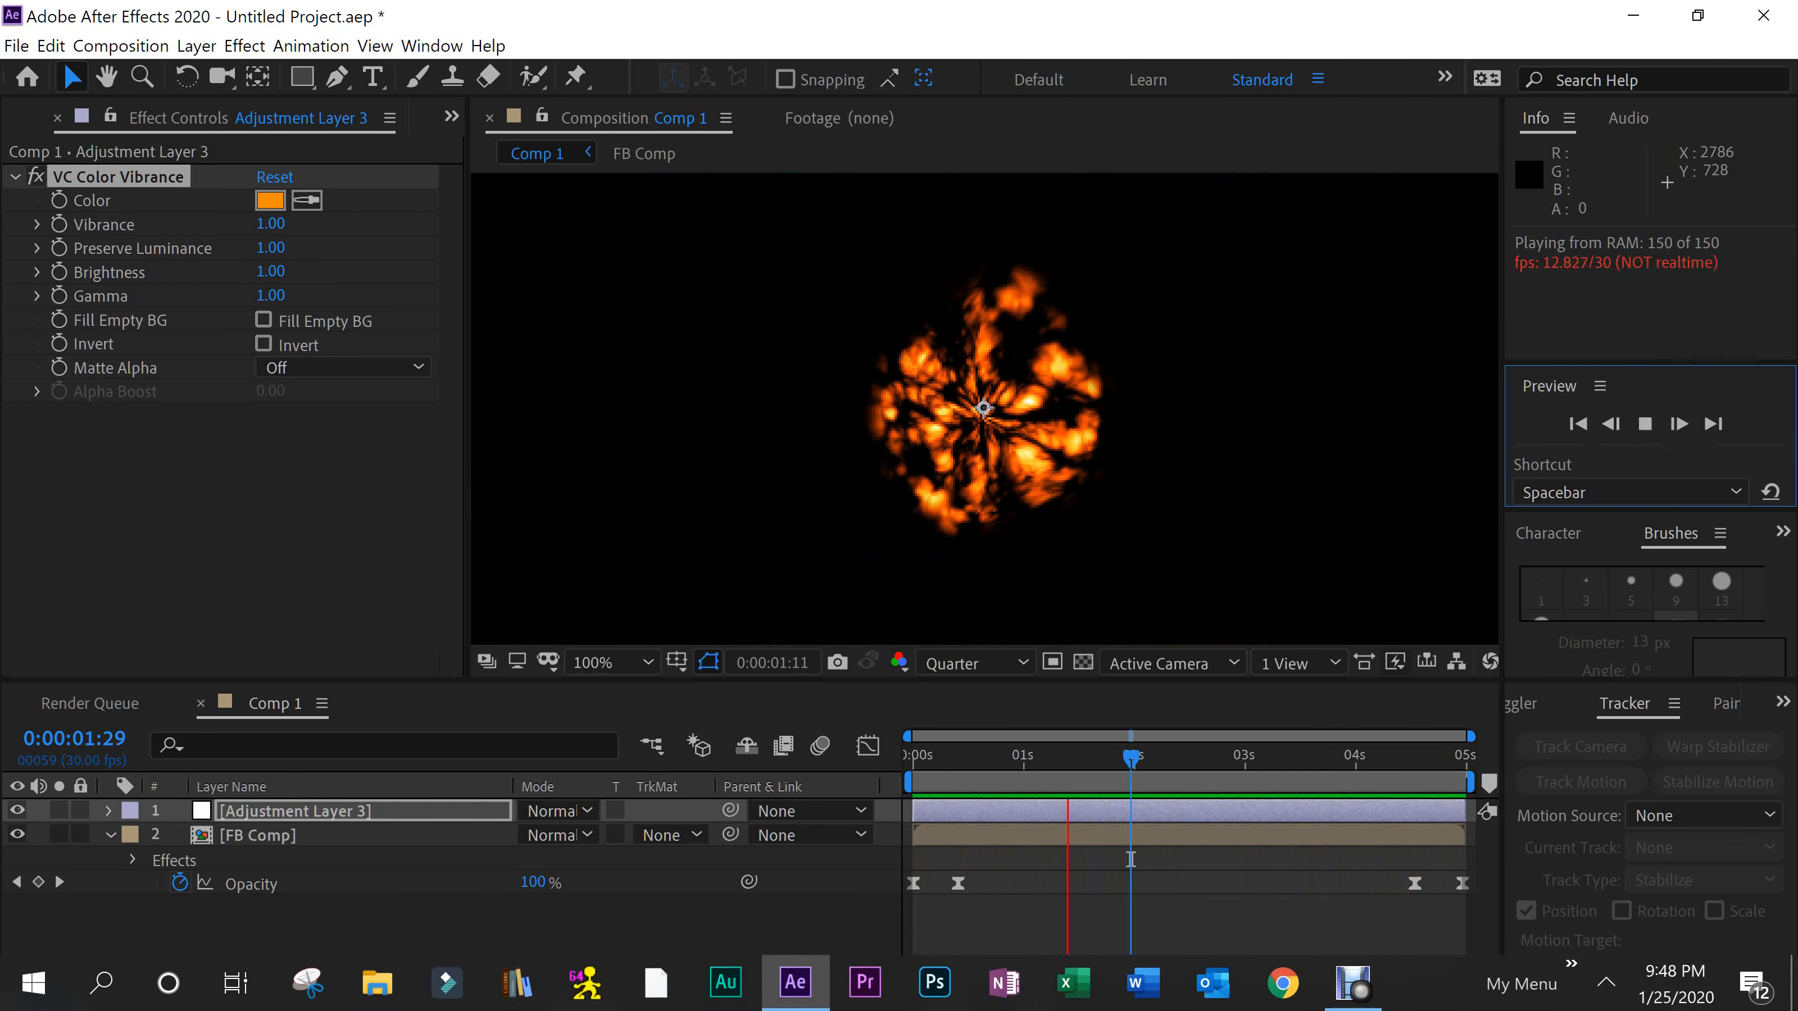
left_click(1356, 983)
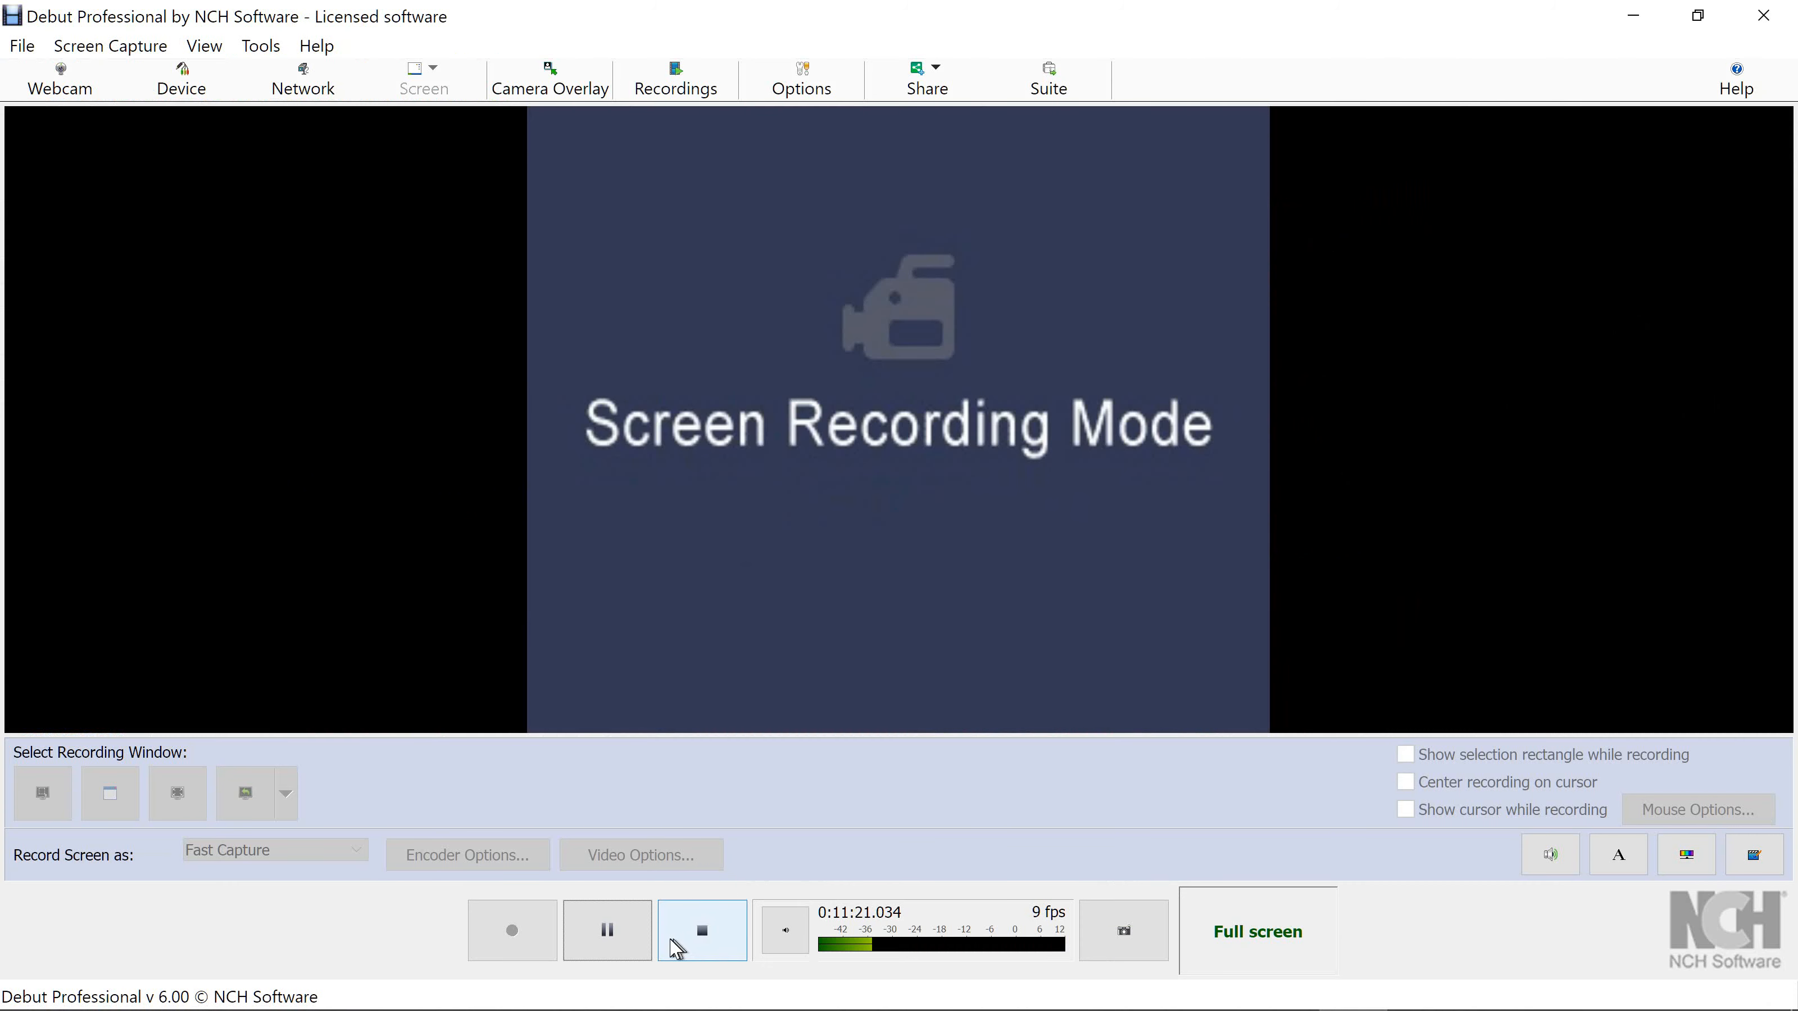